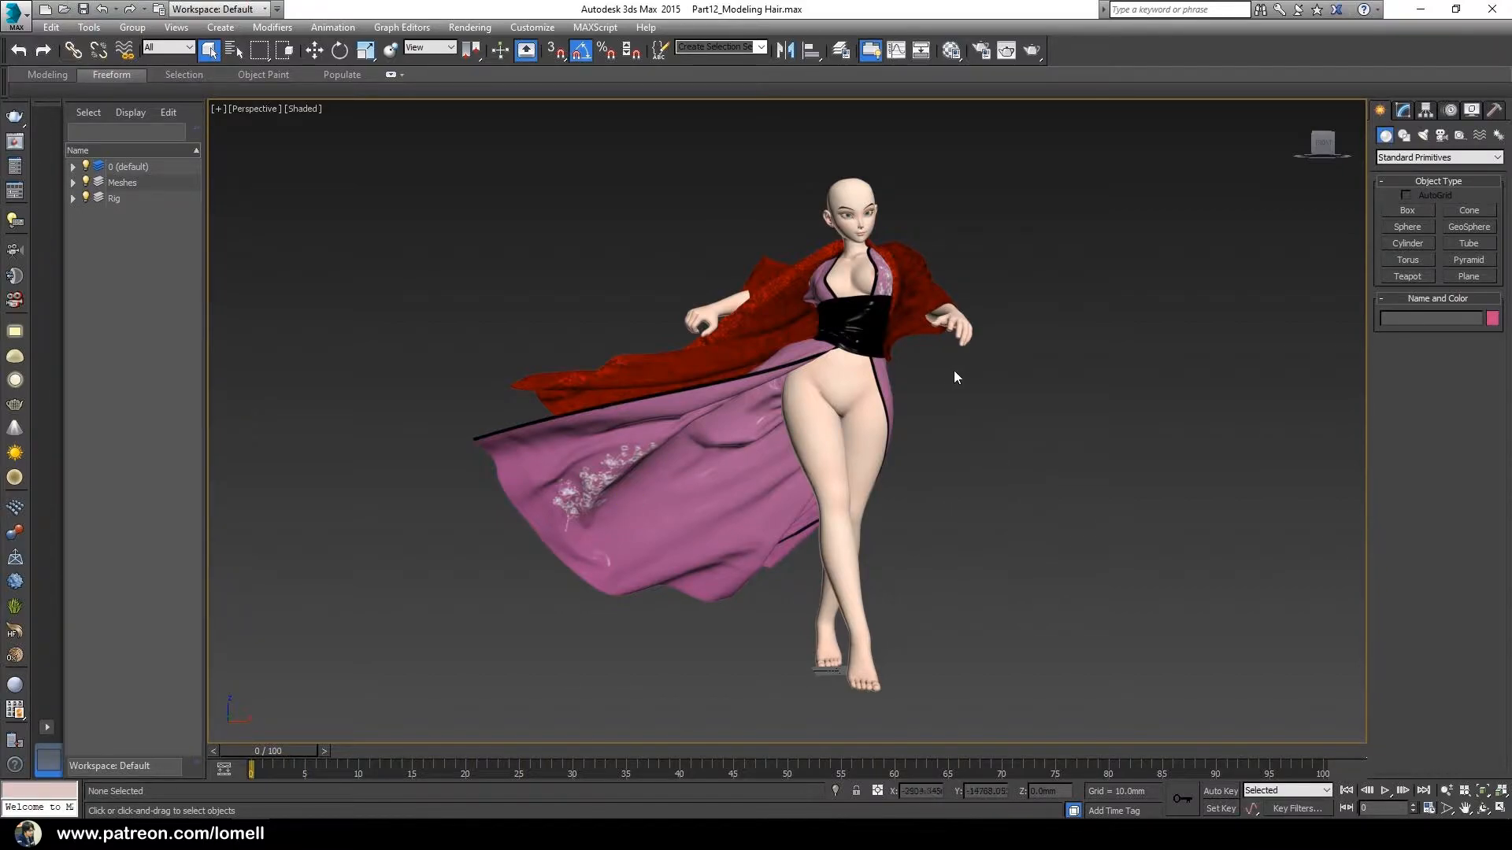
Examine the character's bald head and face up close from several angles
middle_click_drag(911, 322, 910, 385)
scroll(854, 277, "up", 7)
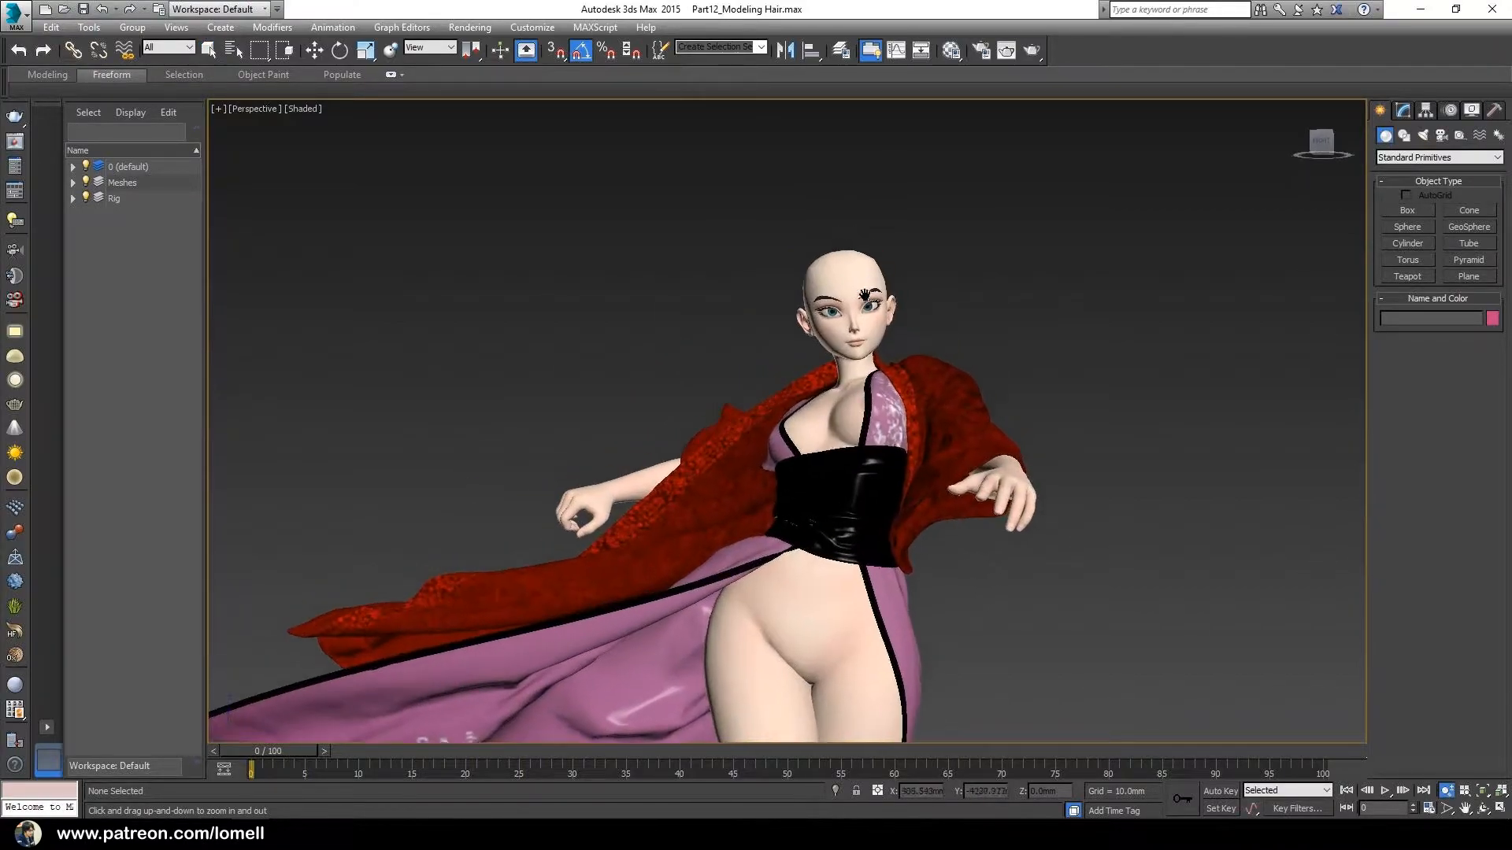
scroll(853, 277, "up", 10)
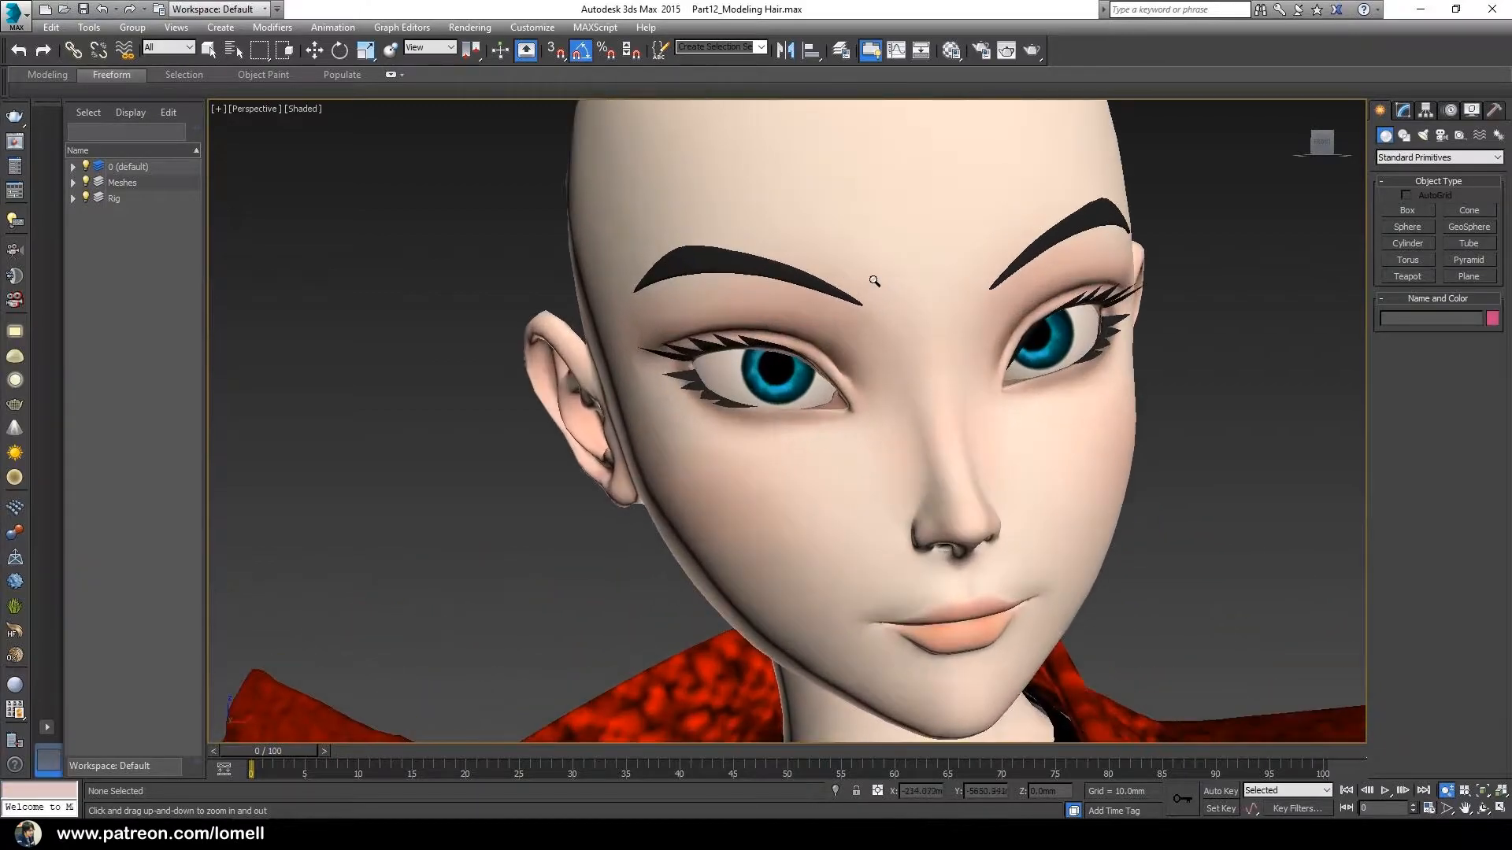
middle_click_drag(857, 317, 695, 370, "alt")
middle_click_drag(856, 454, 782, 311, "alt")
scroll(827, 480, "down", 3)
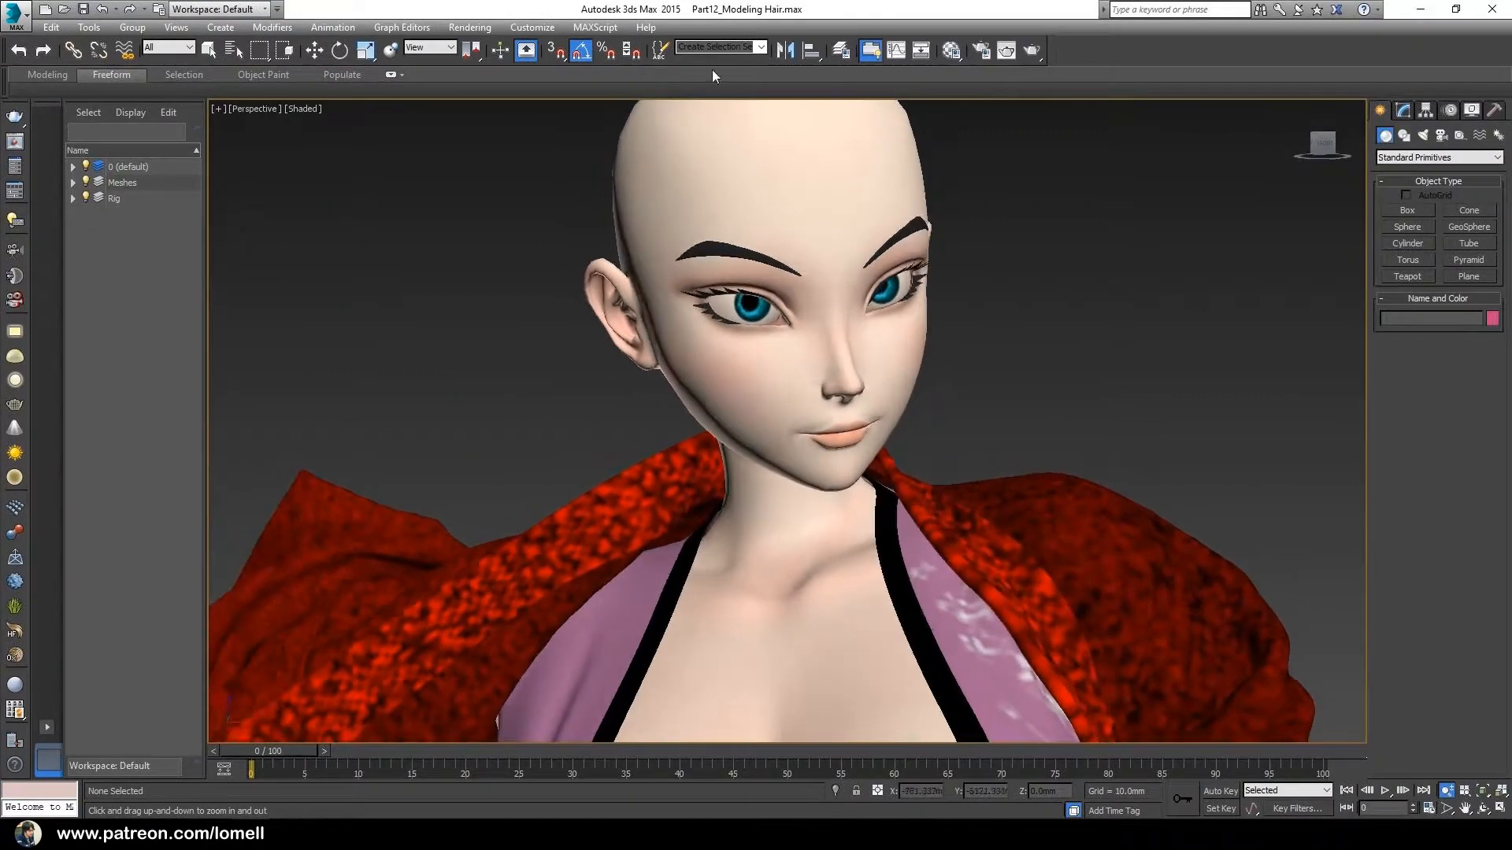
left_click_drag(813, 430, 785, 444)
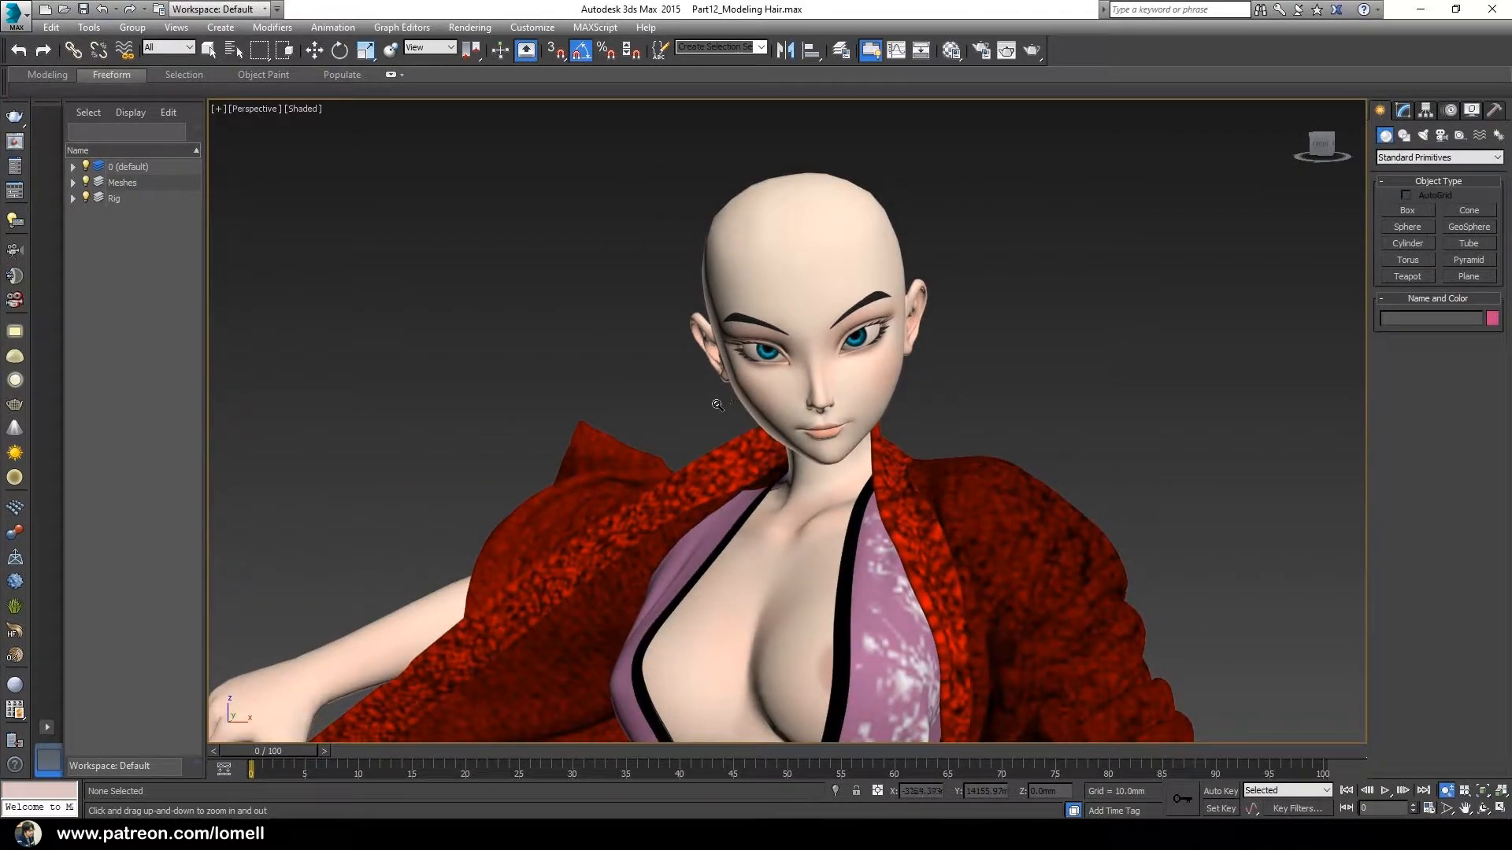
Create a new layer in the scene and name it Hair
right_click(129, 282)
left_click(110, 292)
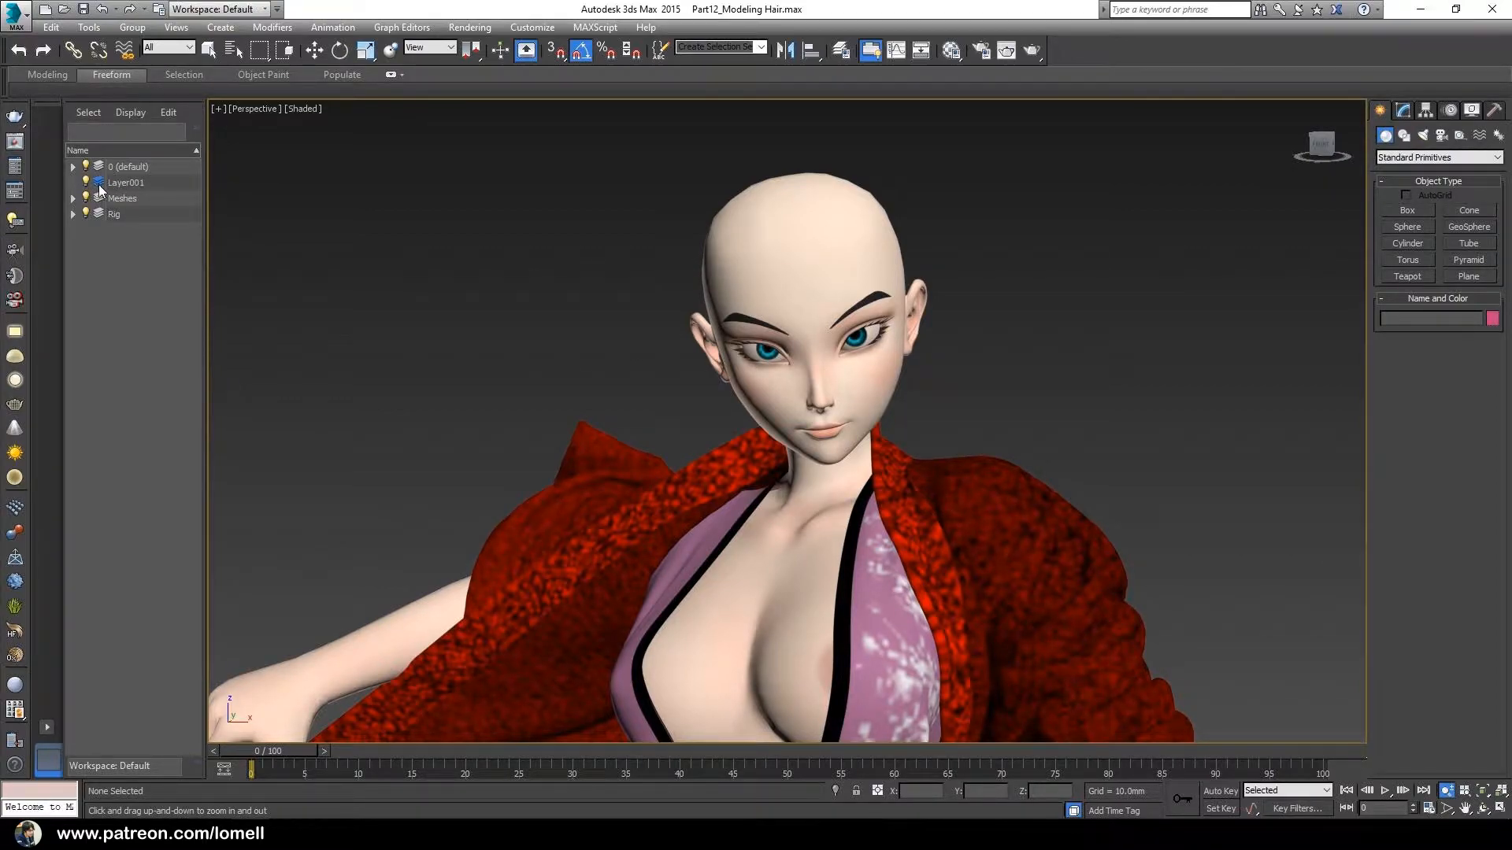
middle_click_drag(689, 421, 755, 510, "alt")
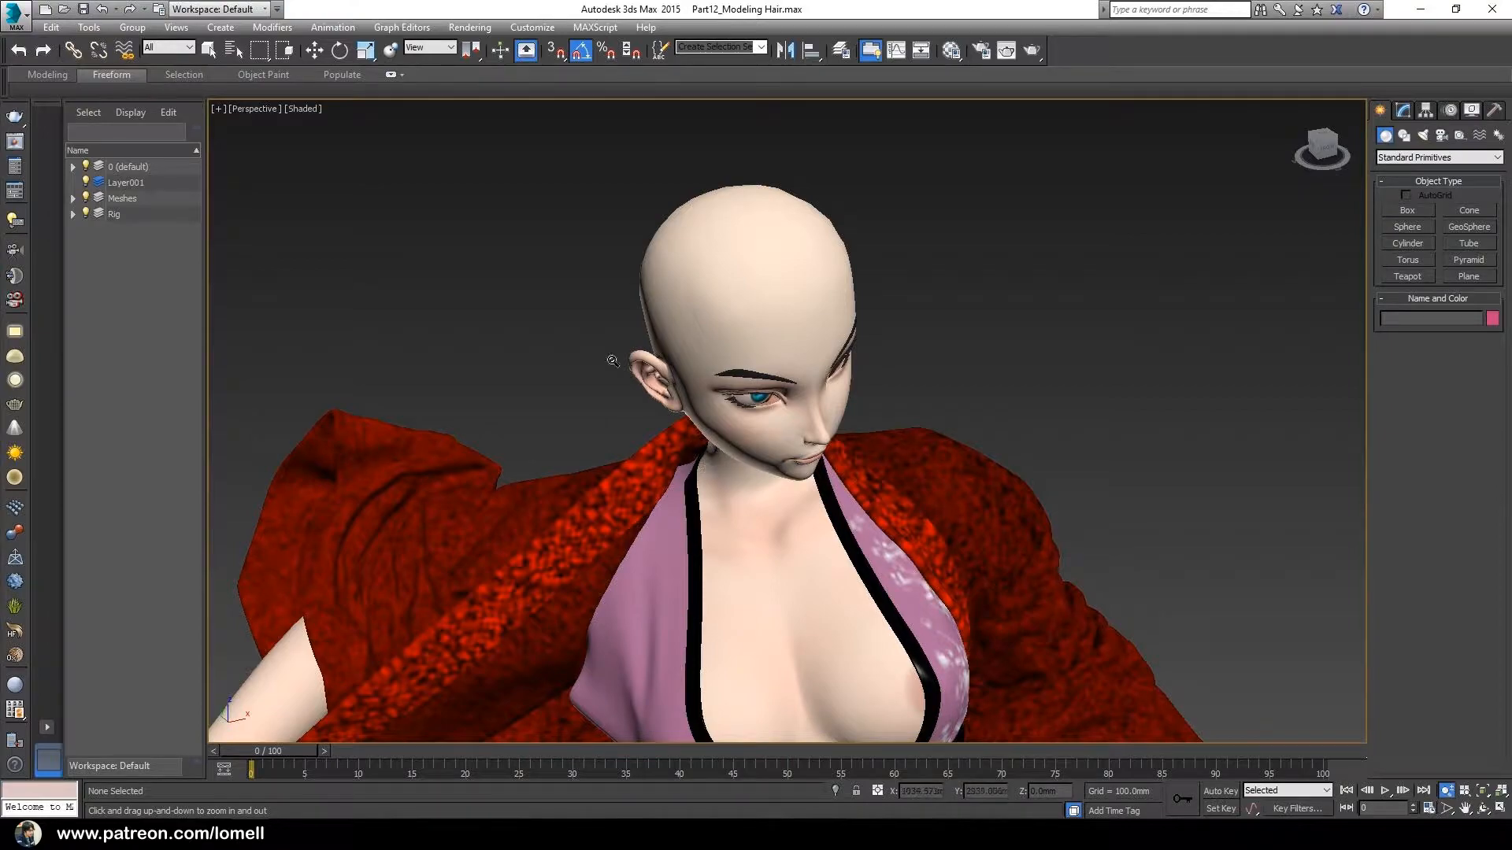
double_click(126, 182)
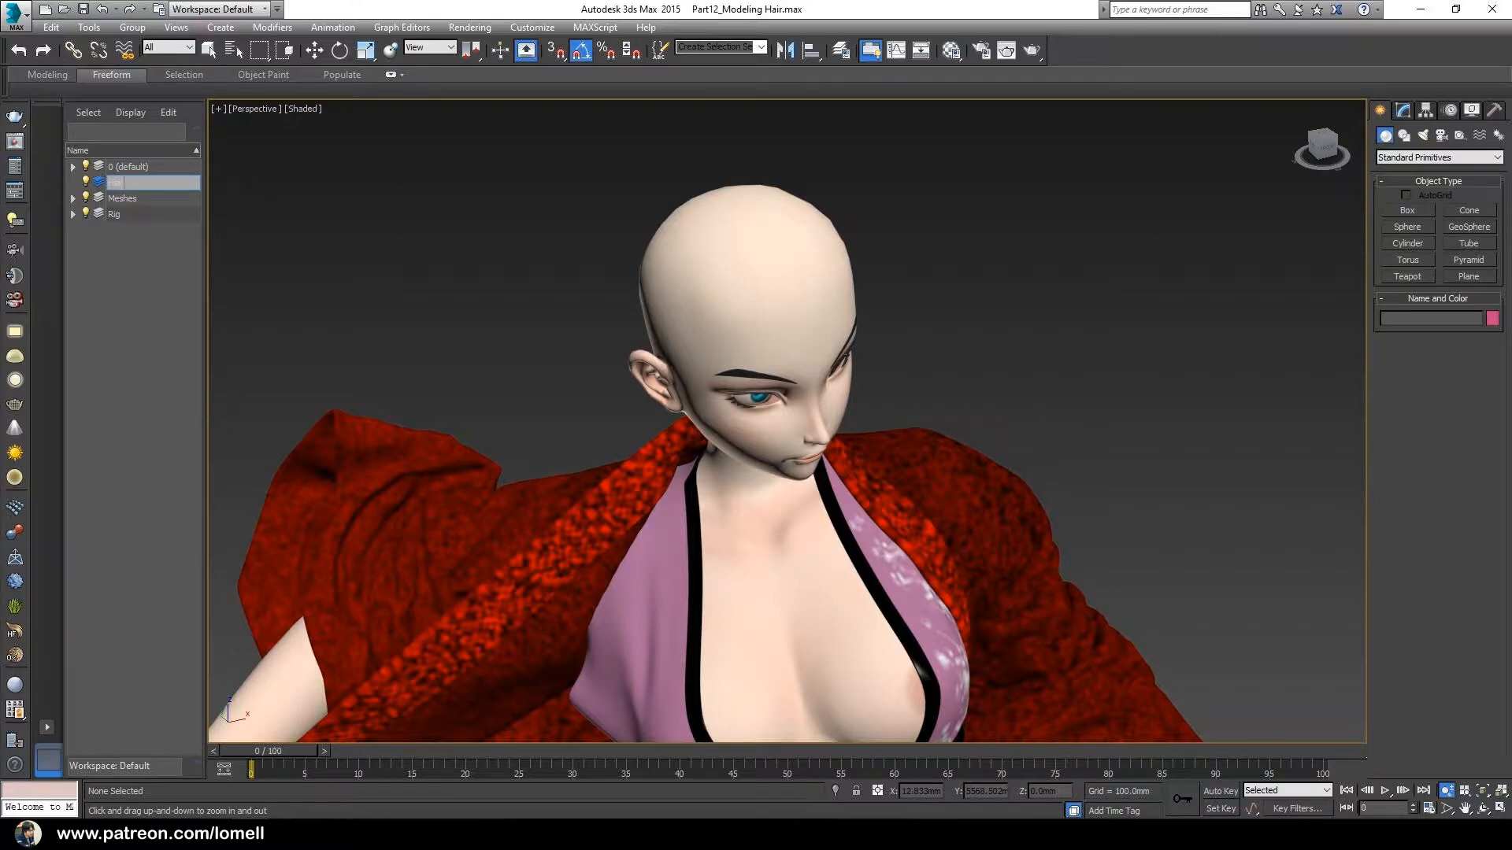
type("Hair")
key("Return")
Turn off angle snapping, then turn on 3D snapping and check that Face is its snap target
middle_click_drag(914, 404, 900, 532, "alt")
middle_click_drag(900, 532, 858, 414, "alt")
middle_click_drag(730, 511, 739, 381)
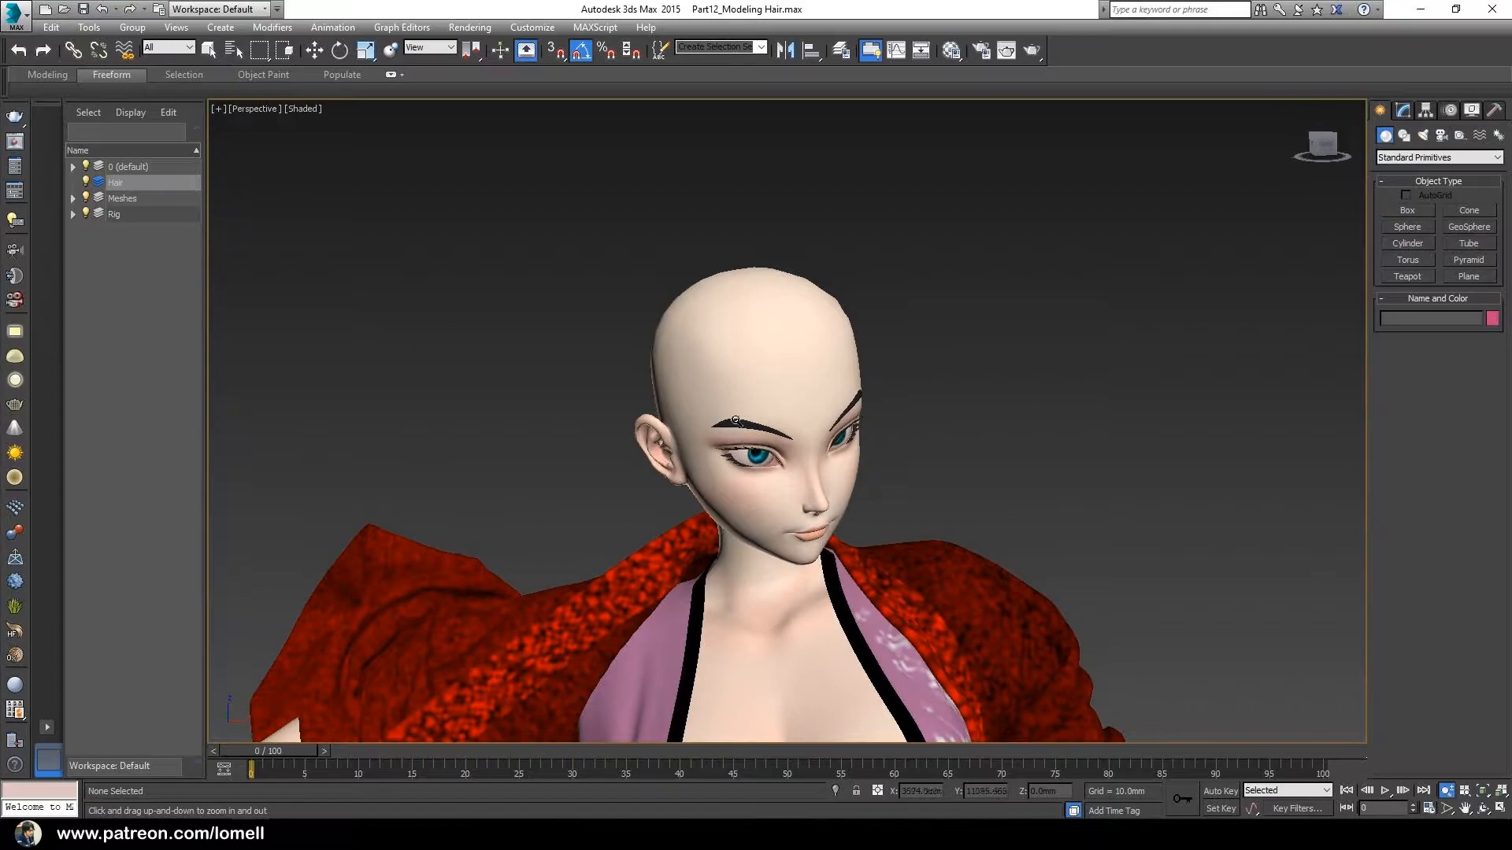
left_click(579, 52)
left_click(558, 54)
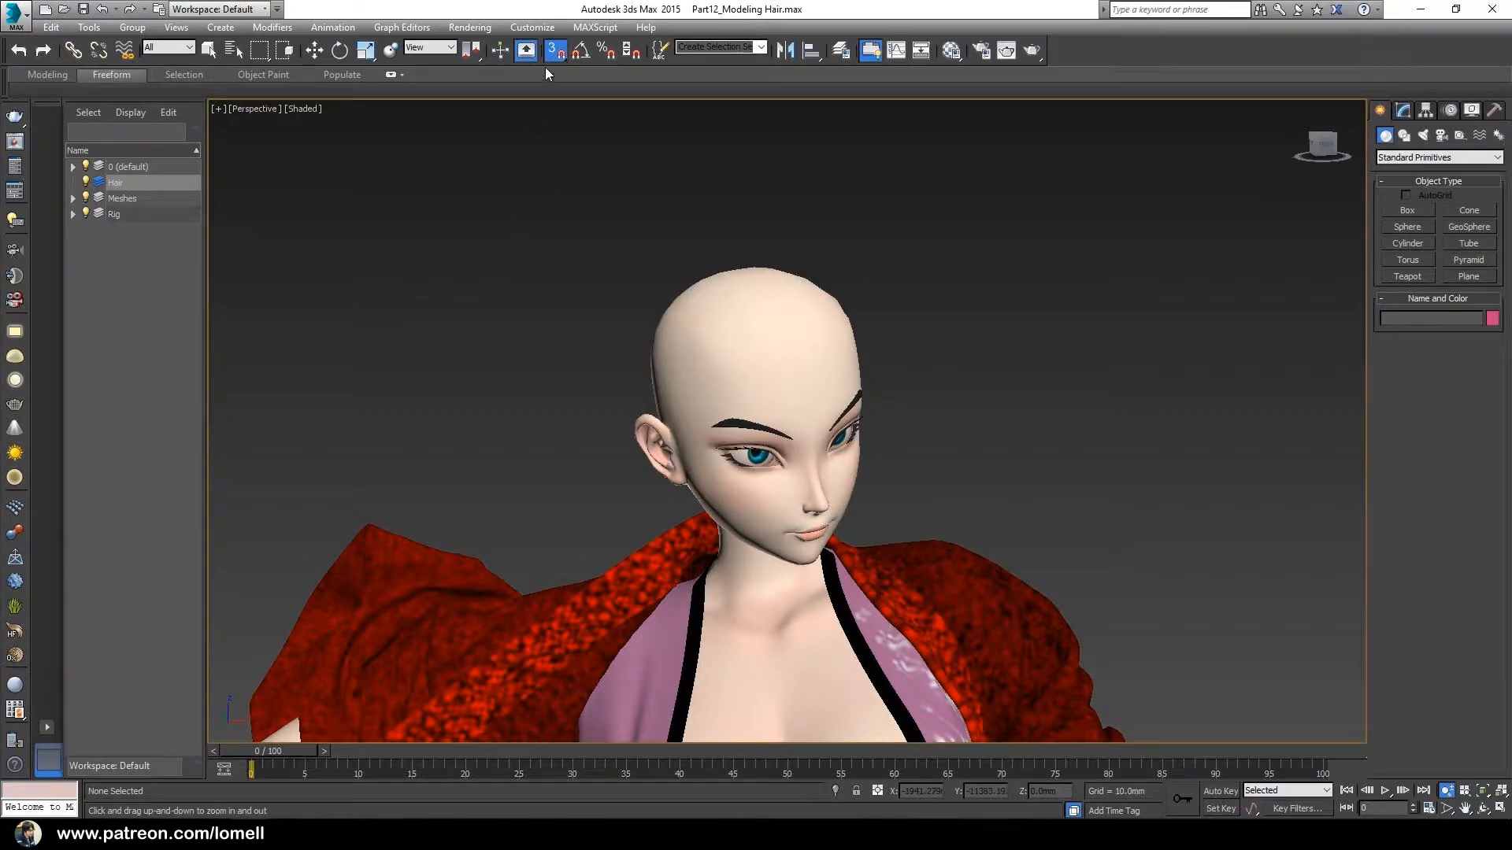
right_click(552, 56)
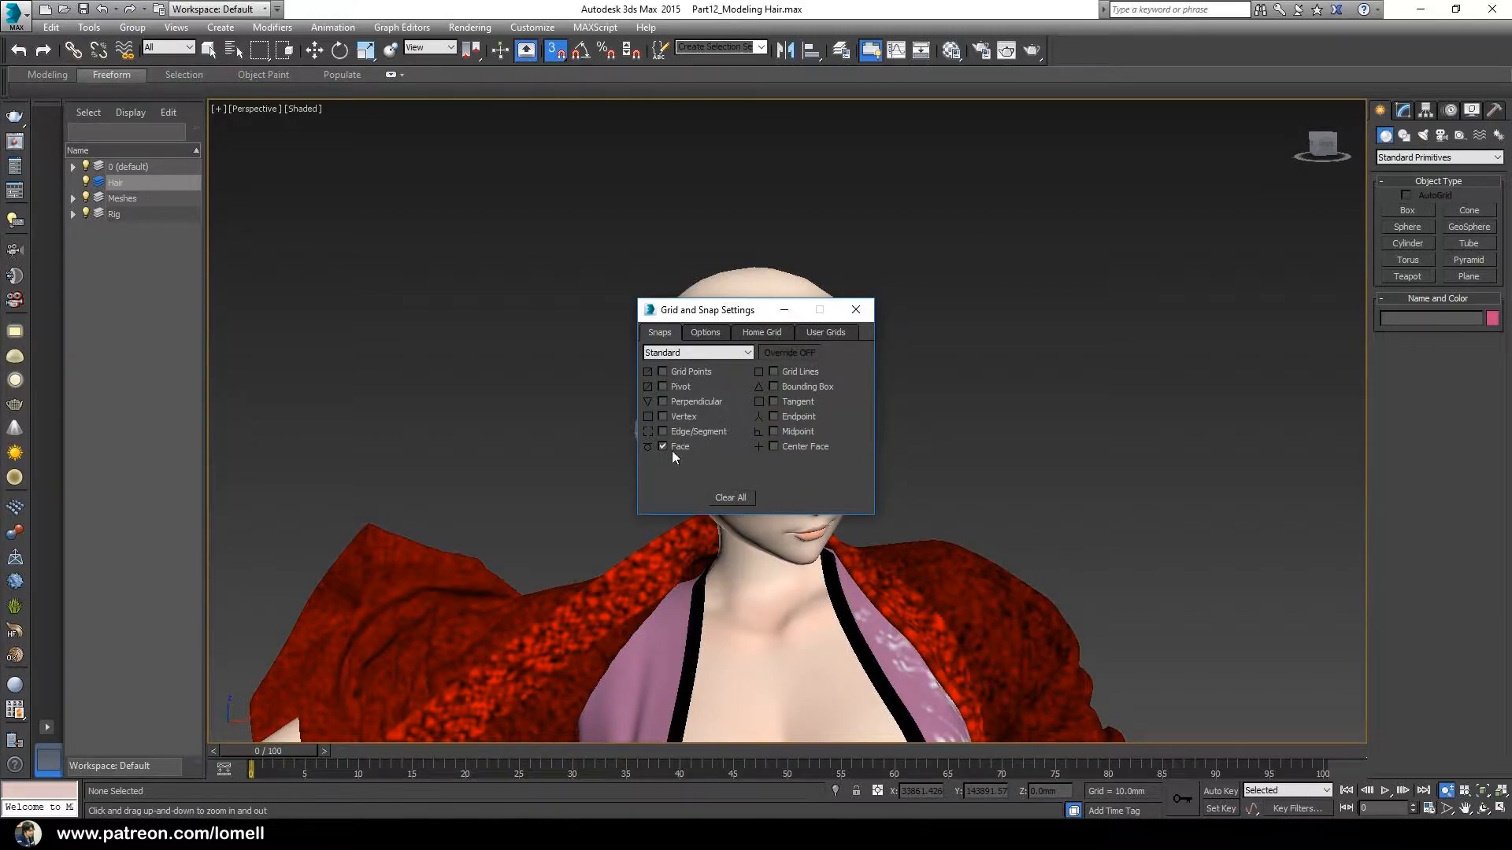
left_click(858, 311)
Activate the Line spline tool and display the head in wireframe with the upper forehead in view
middle_click_drag(836, 351, 790, 447, "alt")
scroll(794, 433, "up", 3)
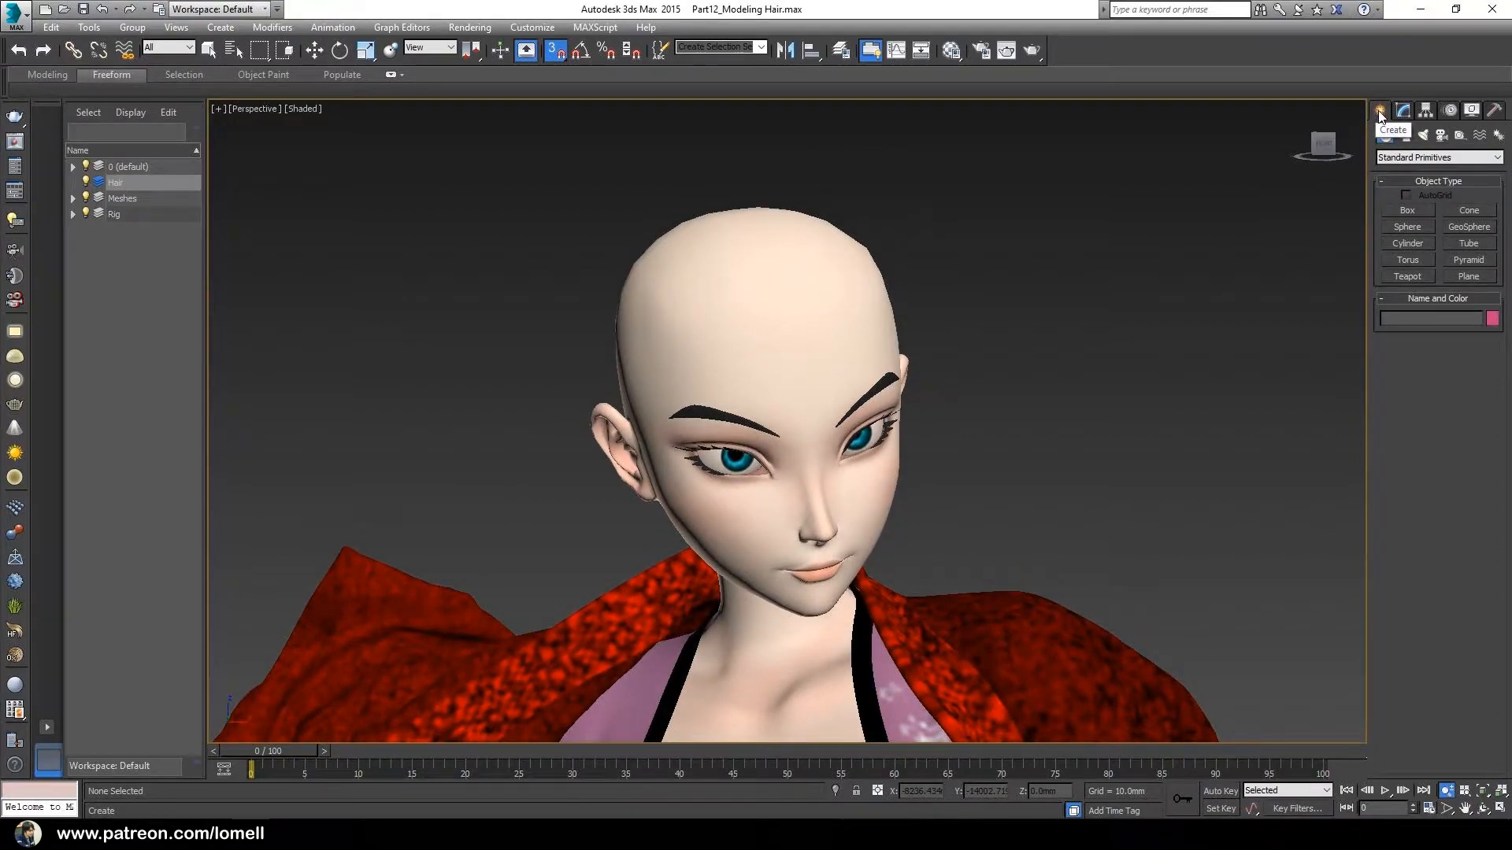
left_click(1405, 136)
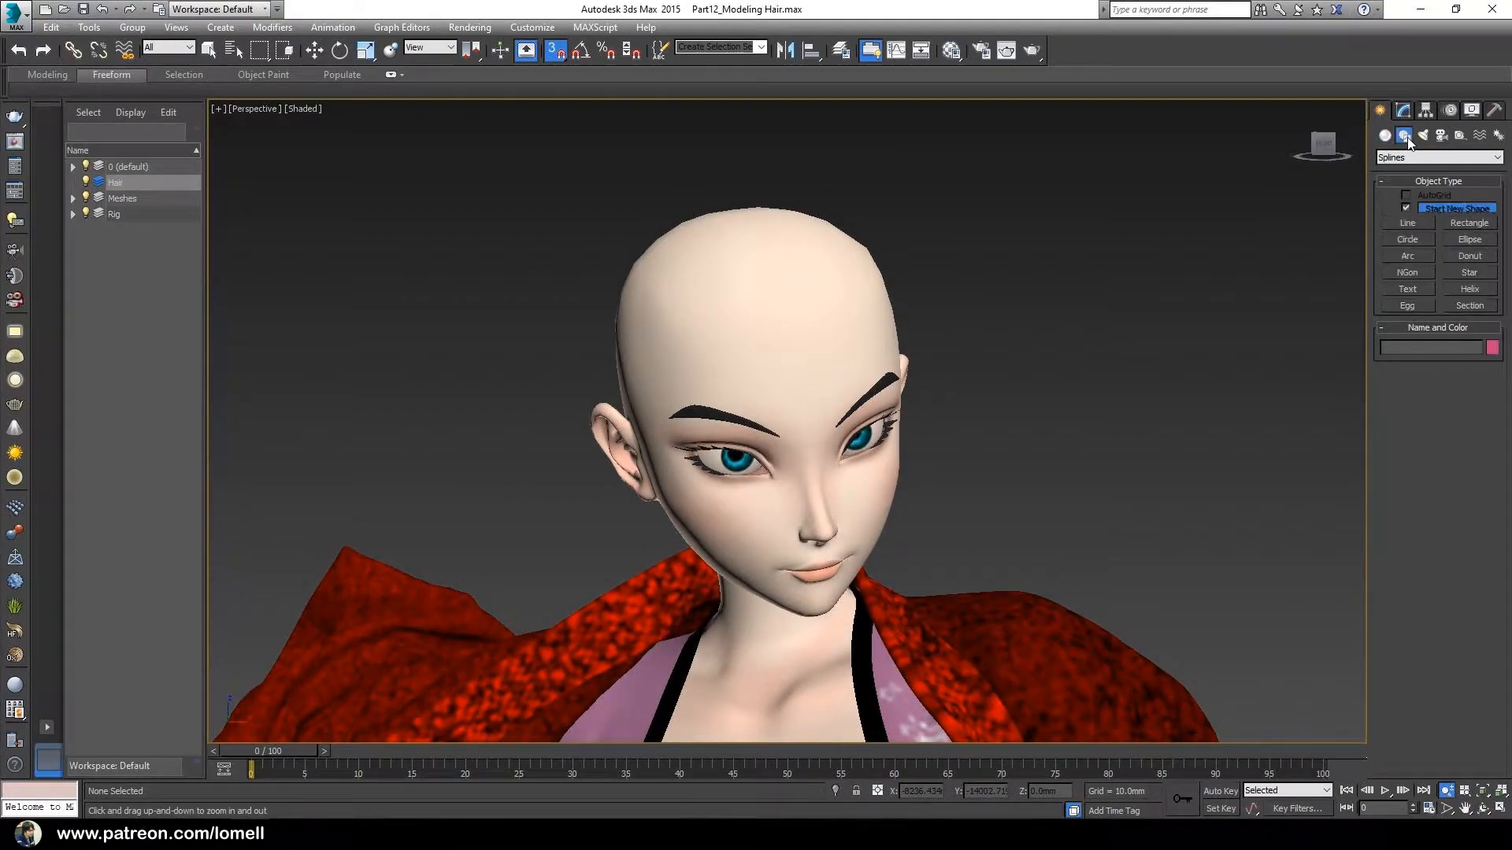
left_click(1415, 222)
middle_click_drag(931, 337, 865, 411, "alt")
scroll(803, 349, "up", 3)
middle_click_drag(805, 352, 814, 386)
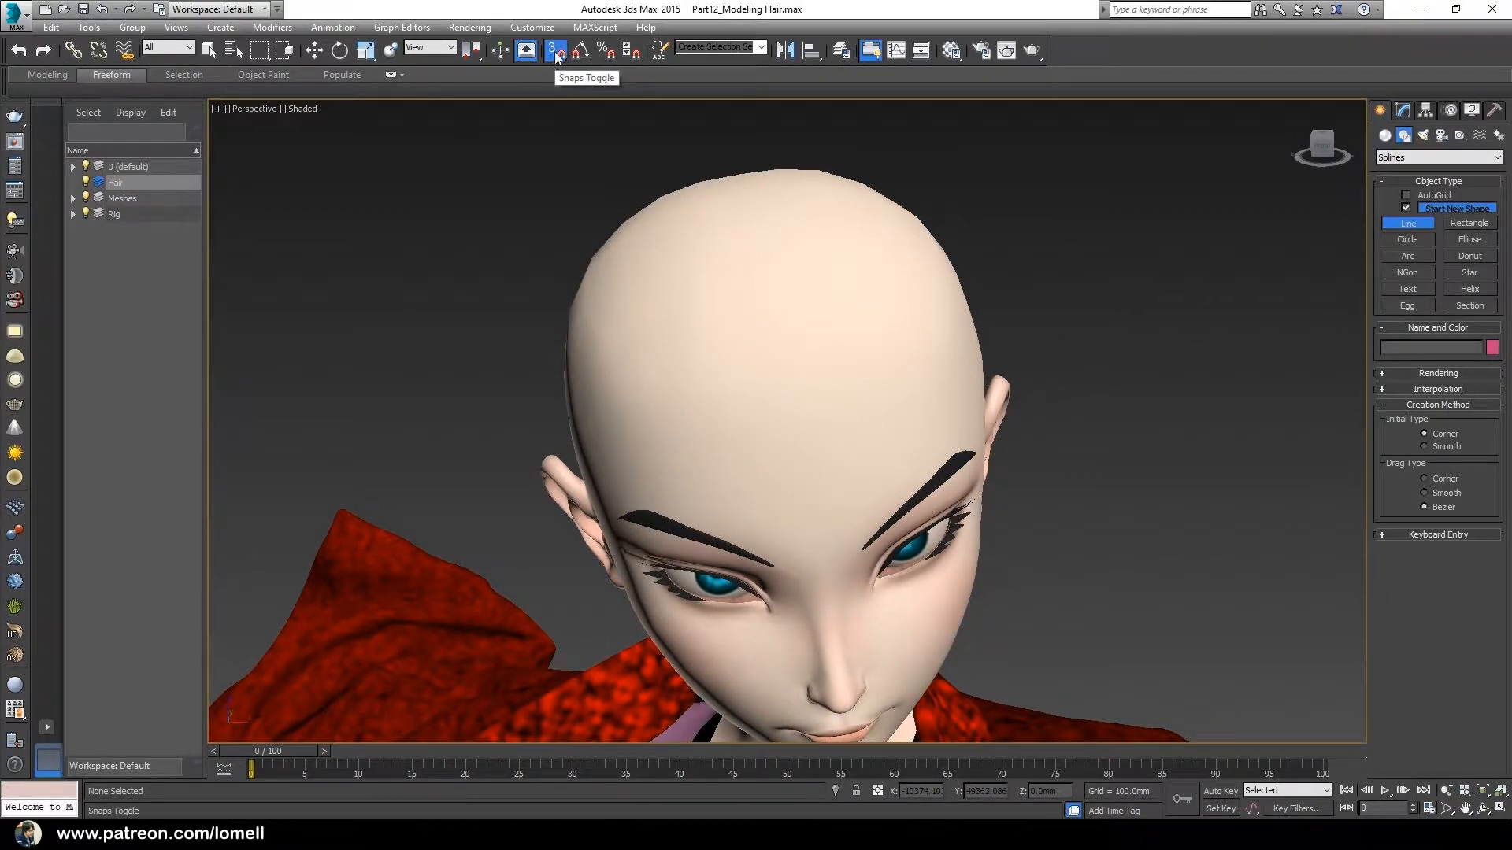
middle_click_drag(774, 438, 783, 427, "alt")
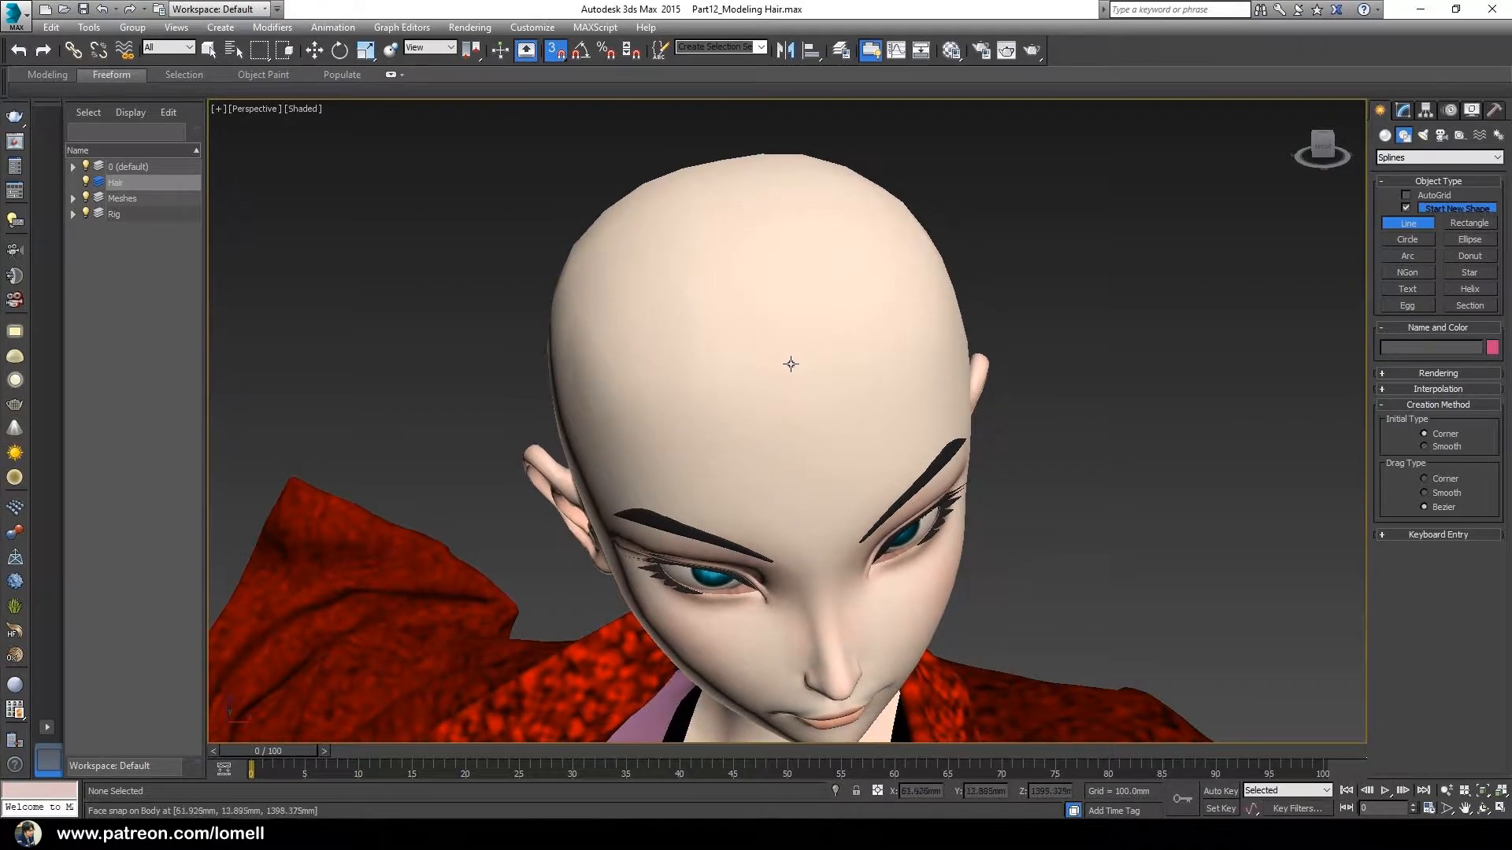
middle_click_drag(793, 357, 780, 351, "alt")
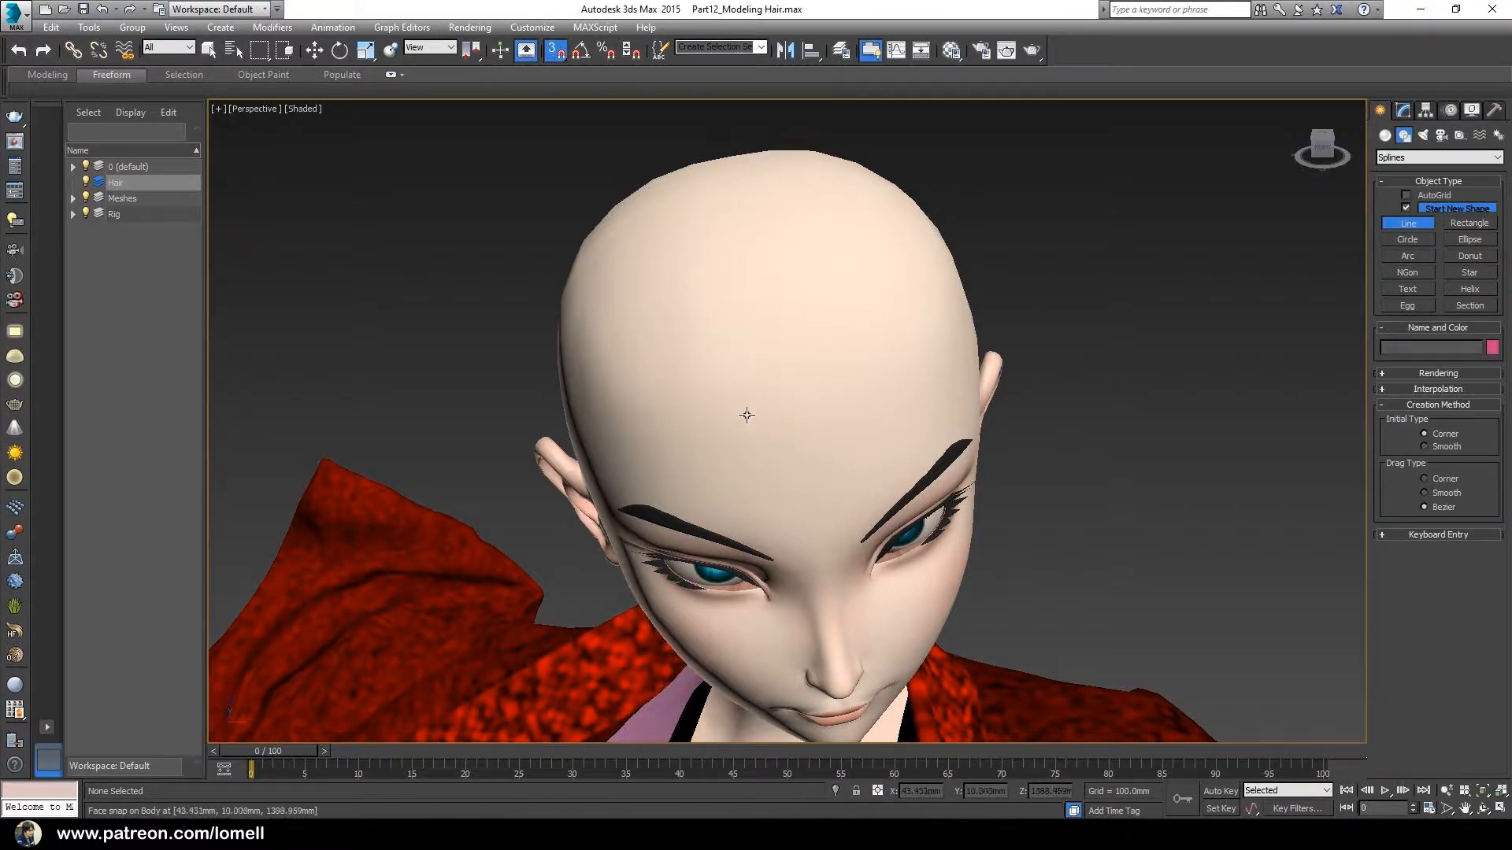
middle_click_drag(763, 410, 783, 381, "alt")
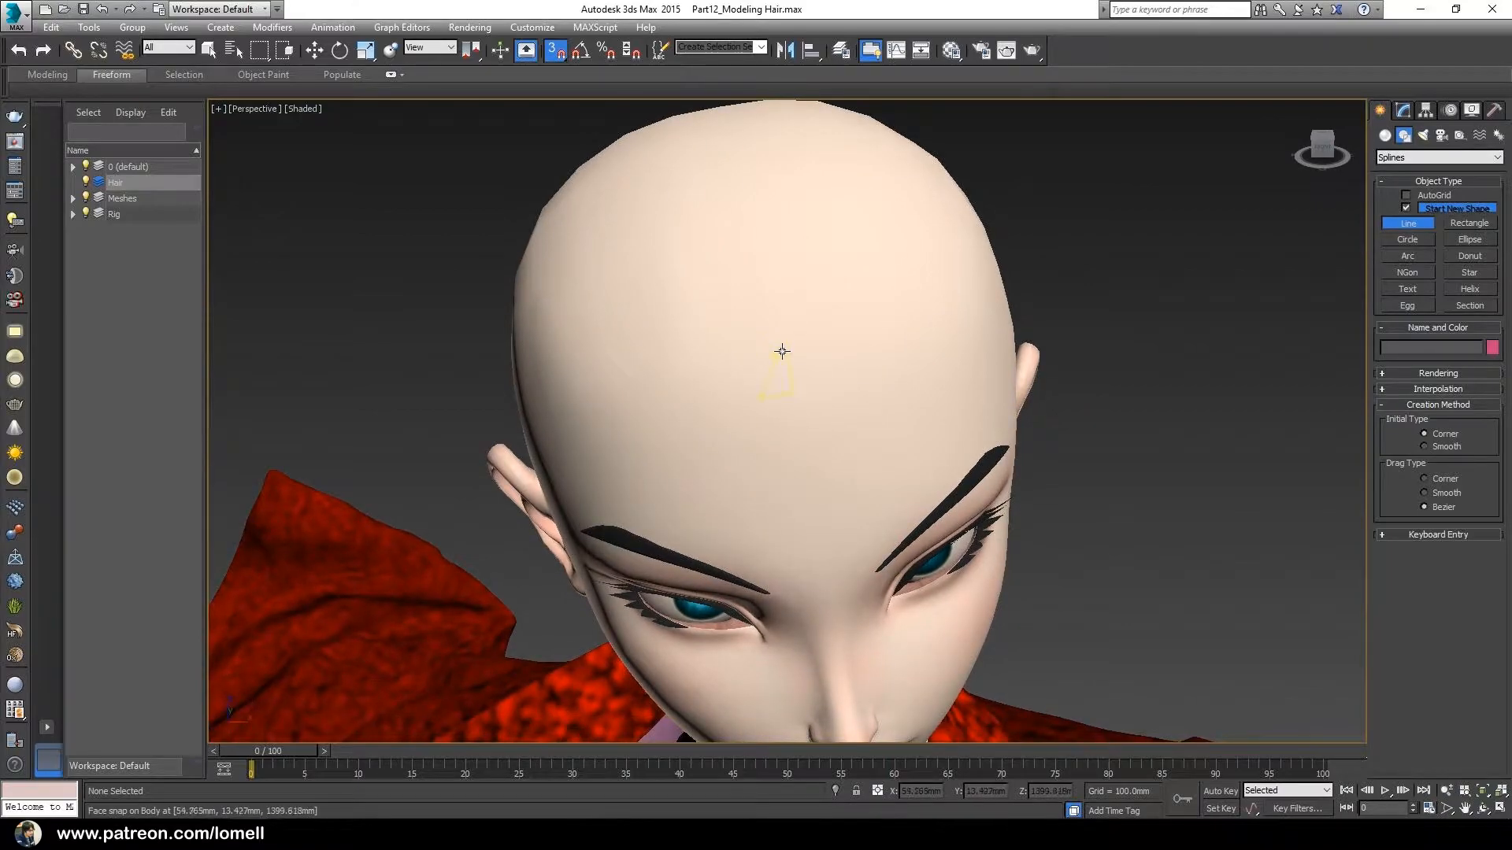
key("F3")
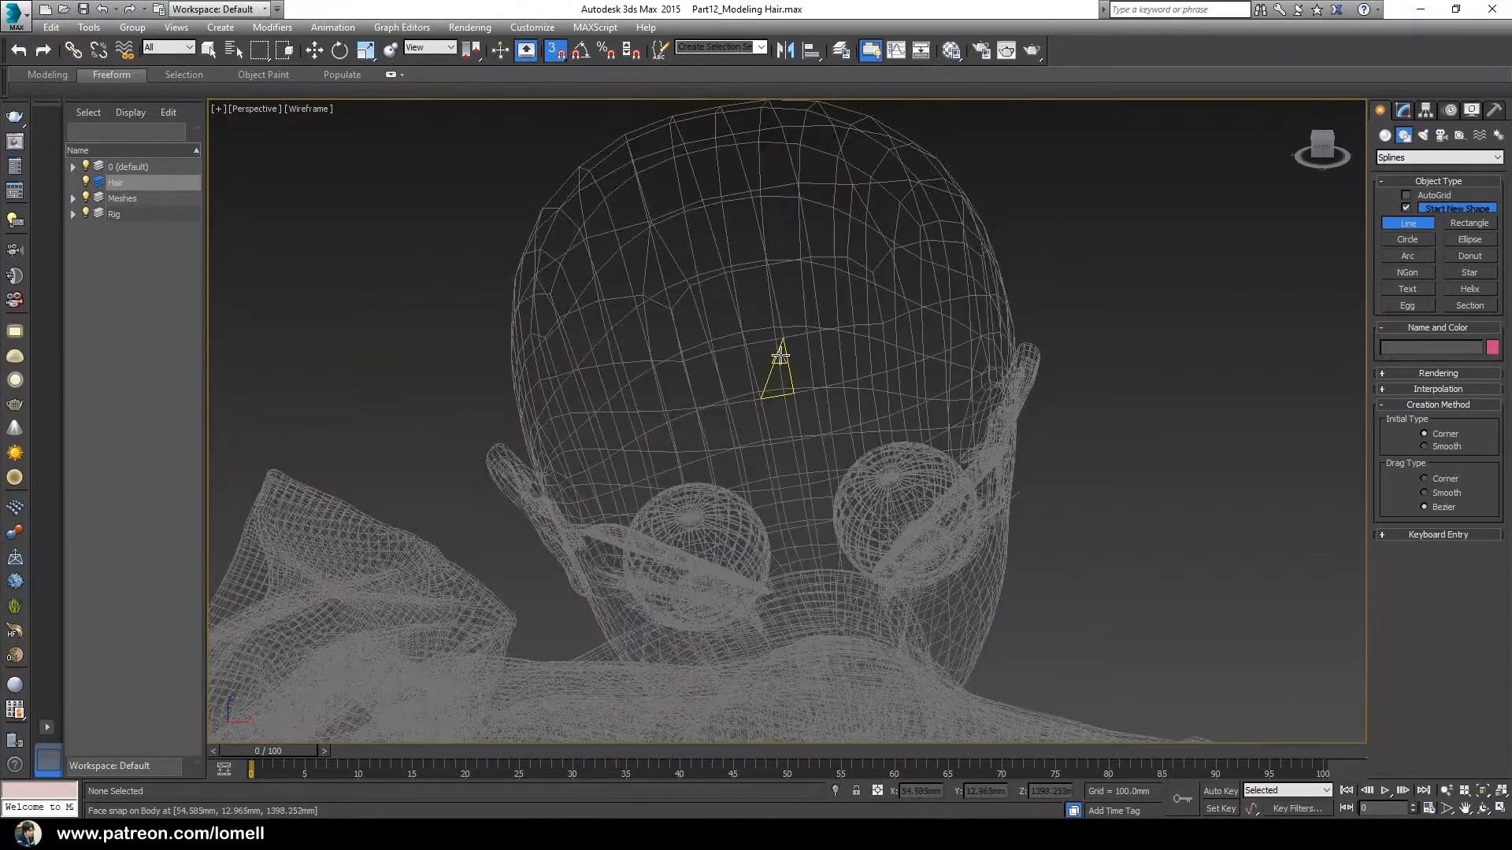
mouse_move(779, 378)
middle_mouse_down("alt")
mouse_move(772, 361)
mouse_move(786, 428)
middle_mouse_up("alt")
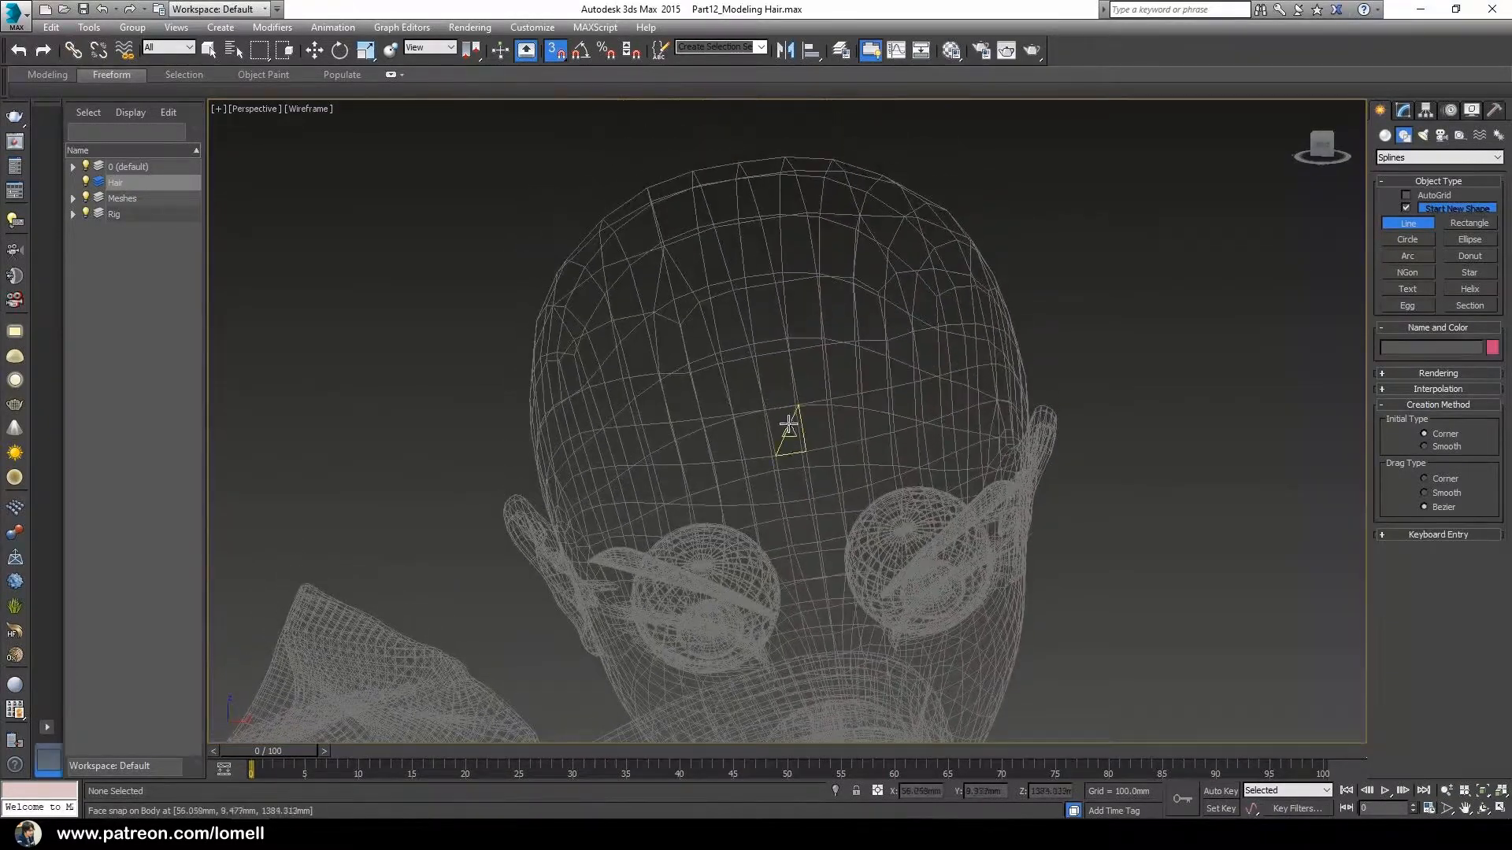
middle_click_drag(769, 365, 871, 500, "alt")
middle_click_drag(779, 403, 813, 441)
mouse_move(738, 315)
middle_mouse_down()
mouse_move(801, 435)
mouse_move(793, 411)
middle_mouse_up()
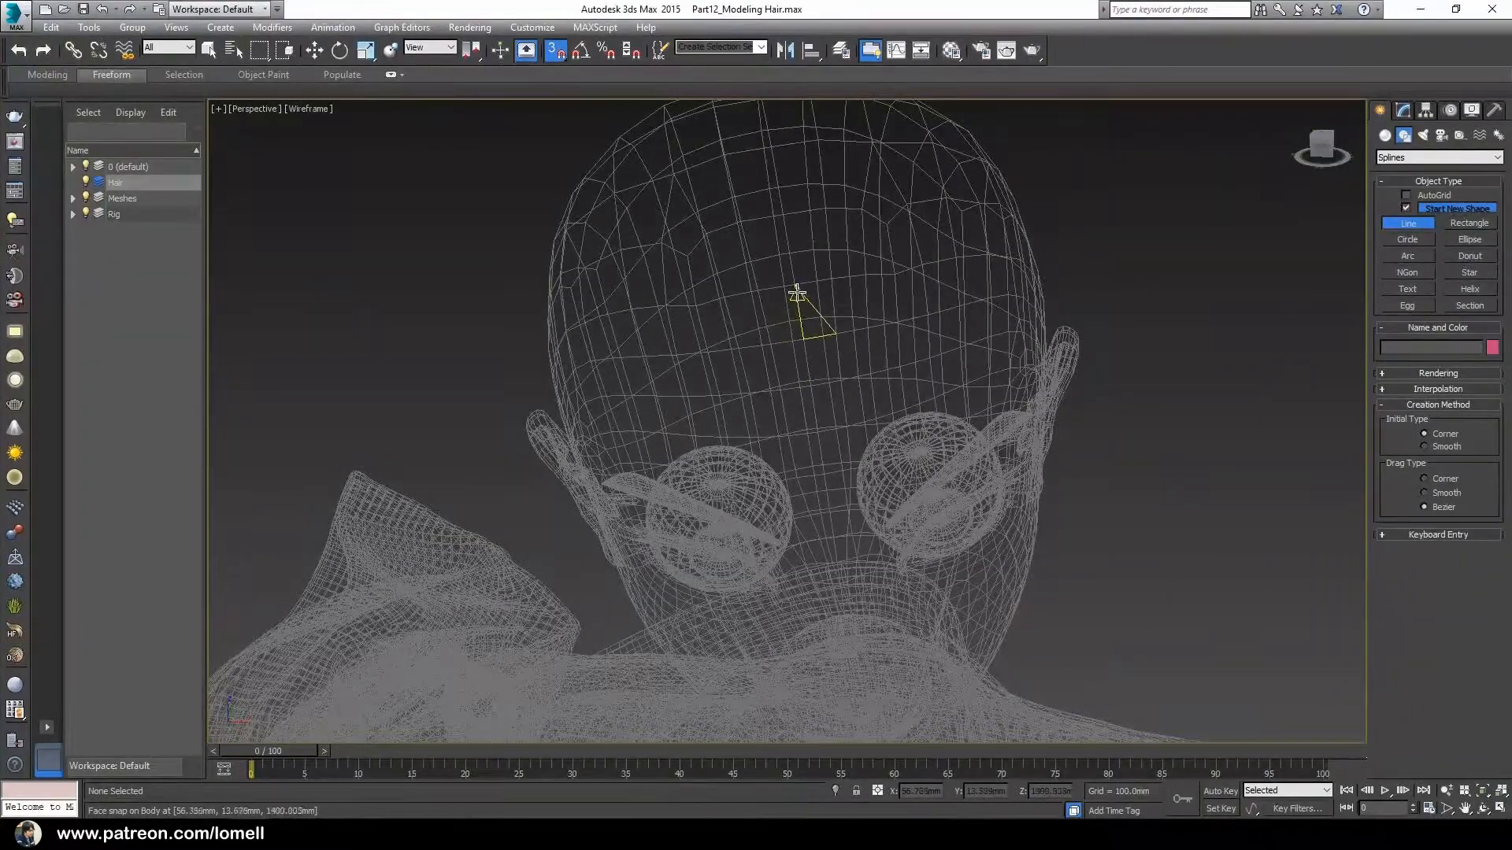
Draw a closed six-point line spline on the upper forehead, snapping its points to the head's faces
left_click(796, 285)
left_click(768, 317)
left_click(777, 366)
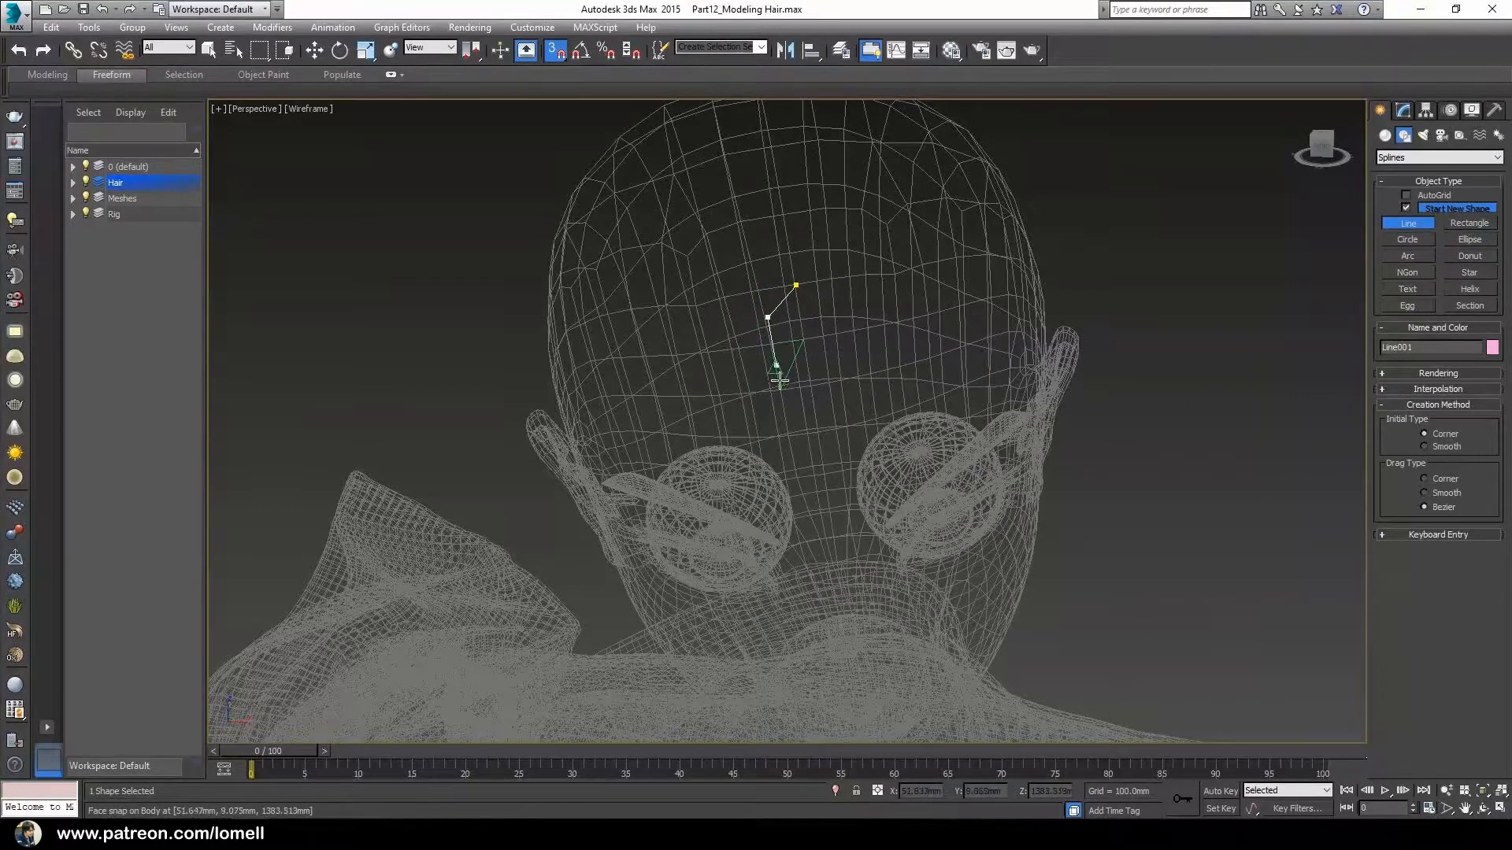
left_click(817, 383)
left_click(851, 356)
left_click(838, 308)
left_click(838, 180)
key("BackSpace")
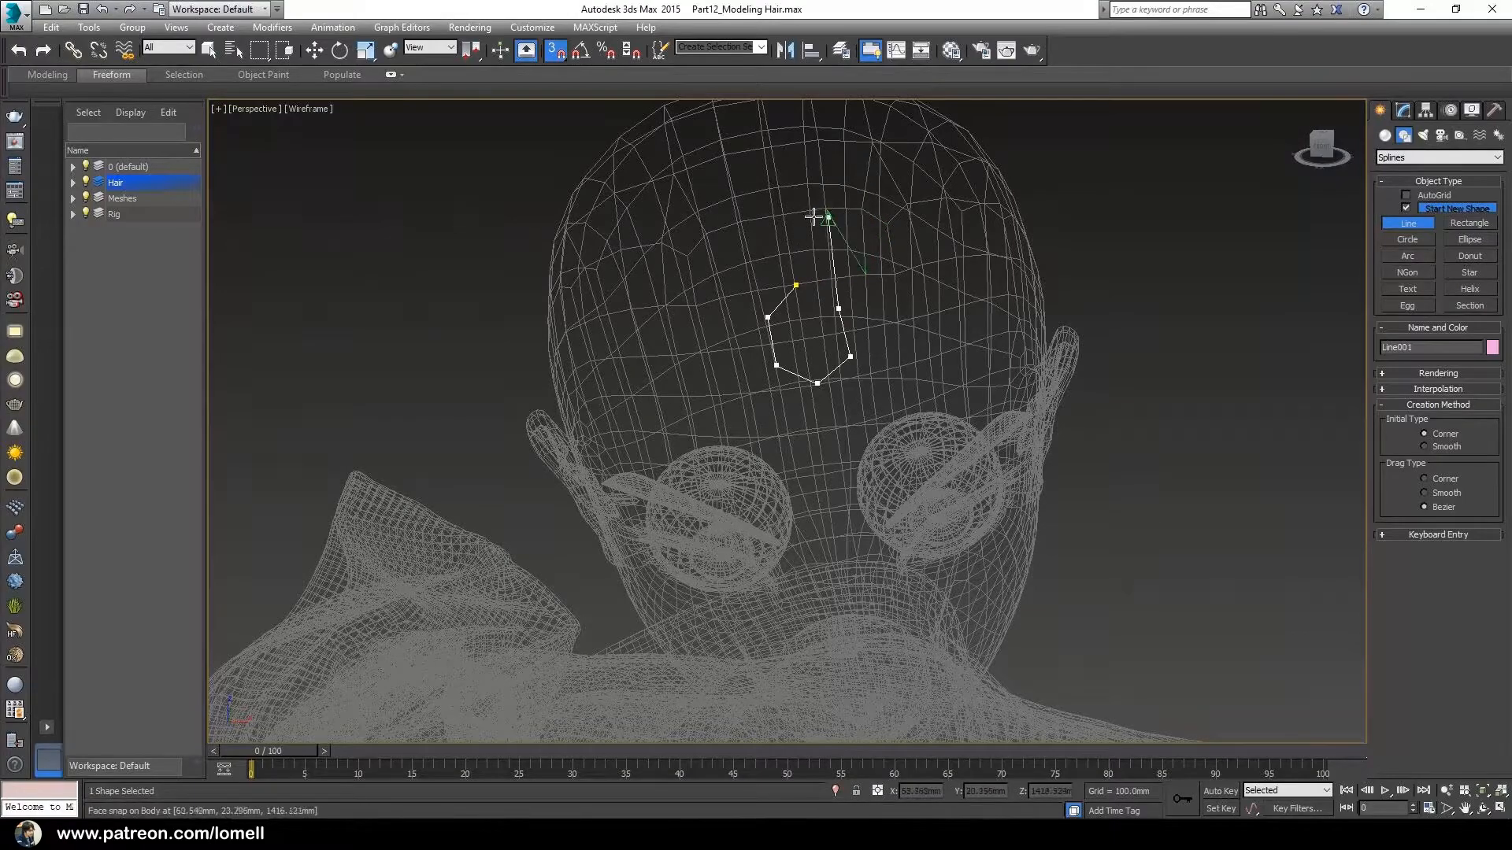
left_click(797, 304)
left_click(796, 286)
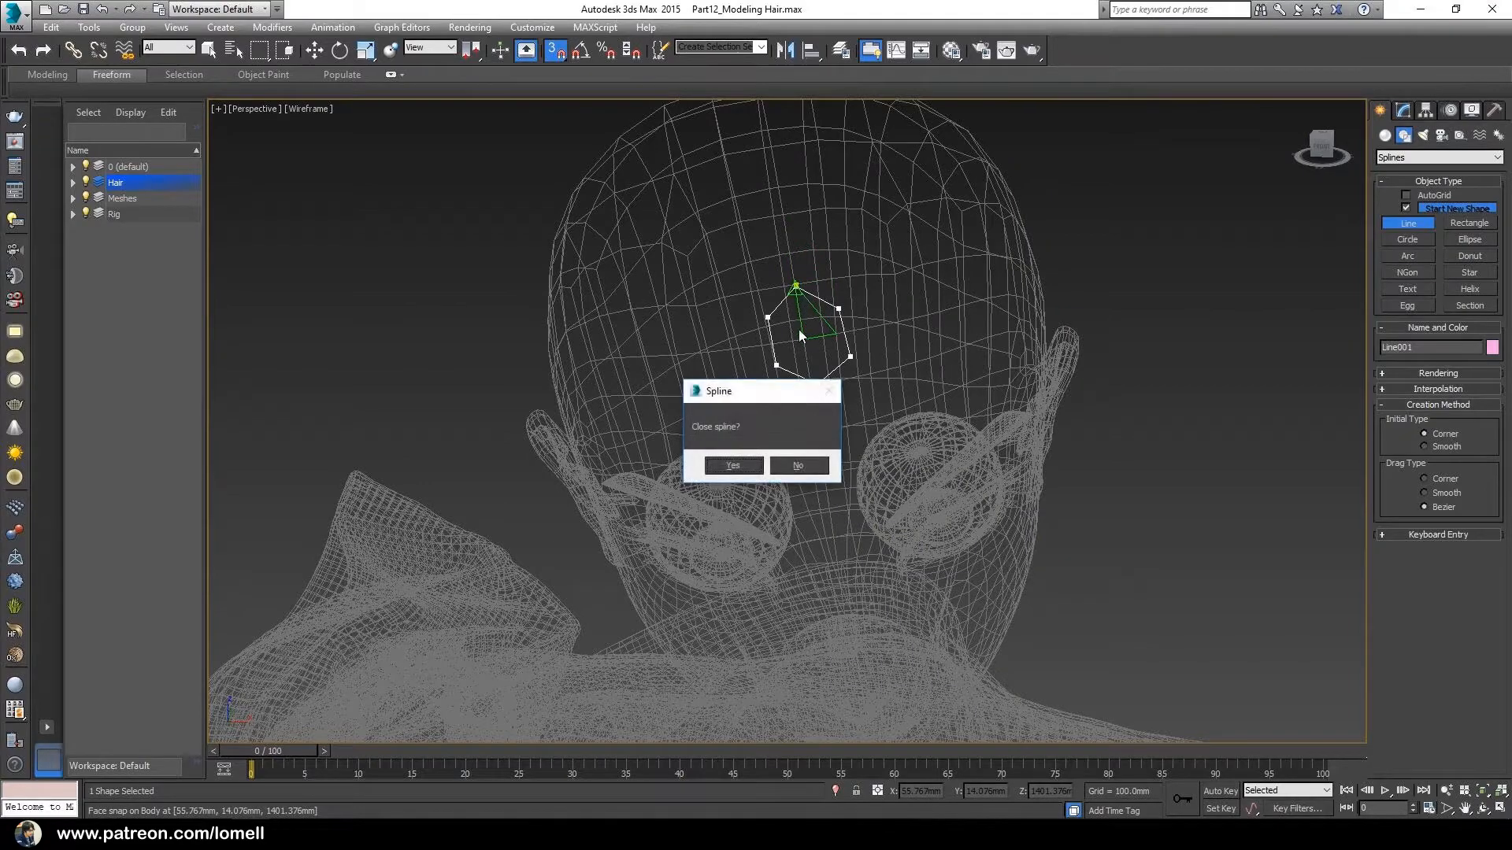
left_click(736, 466)
Turn off 3D snapping and return the viewport to shaded display
middle_click_drag(810, 556, 853, 412, "alt")
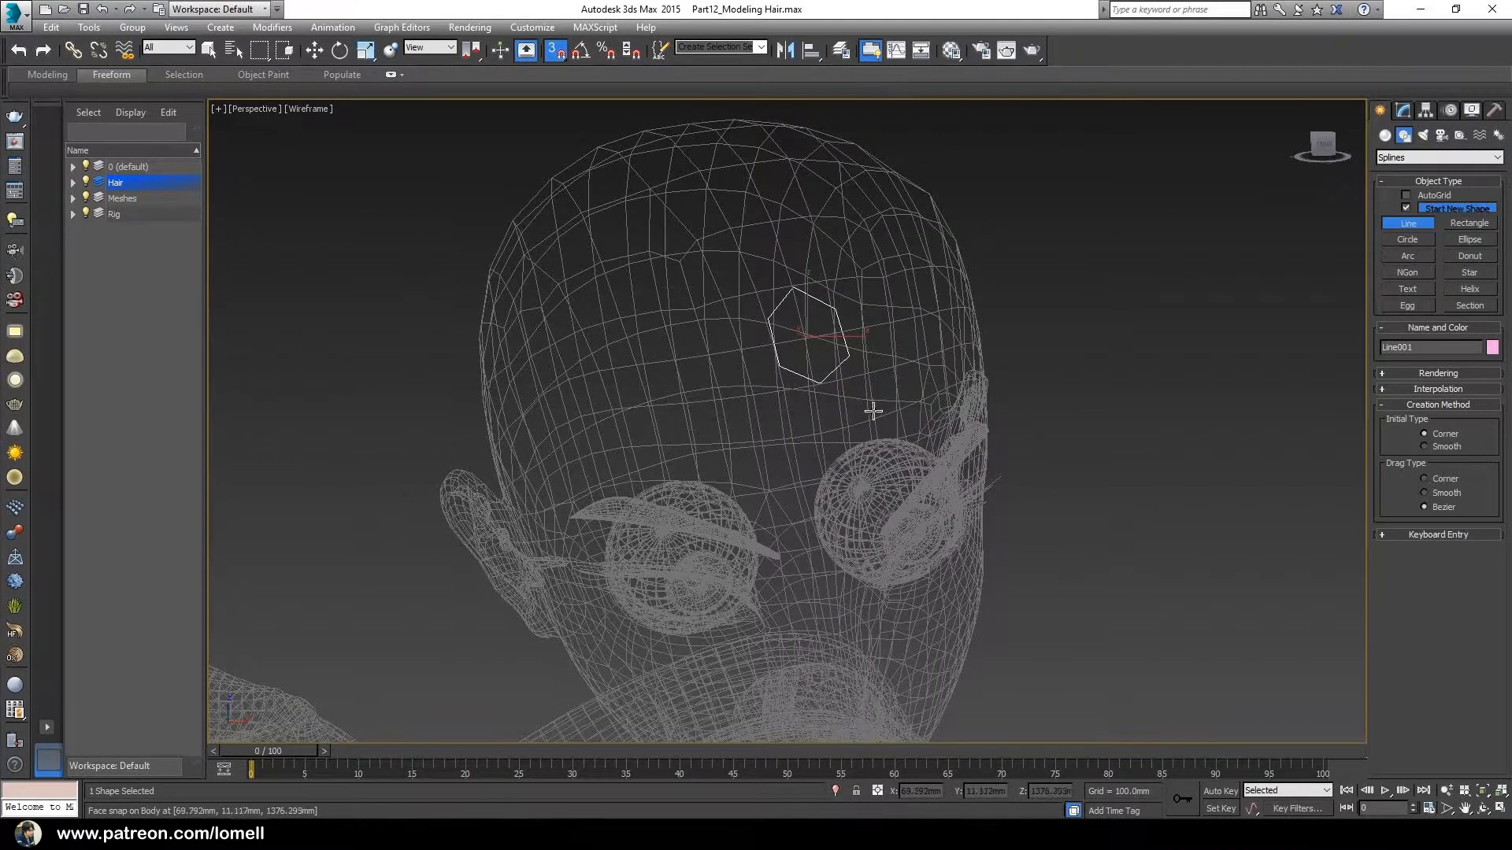
left_click(554, 52)
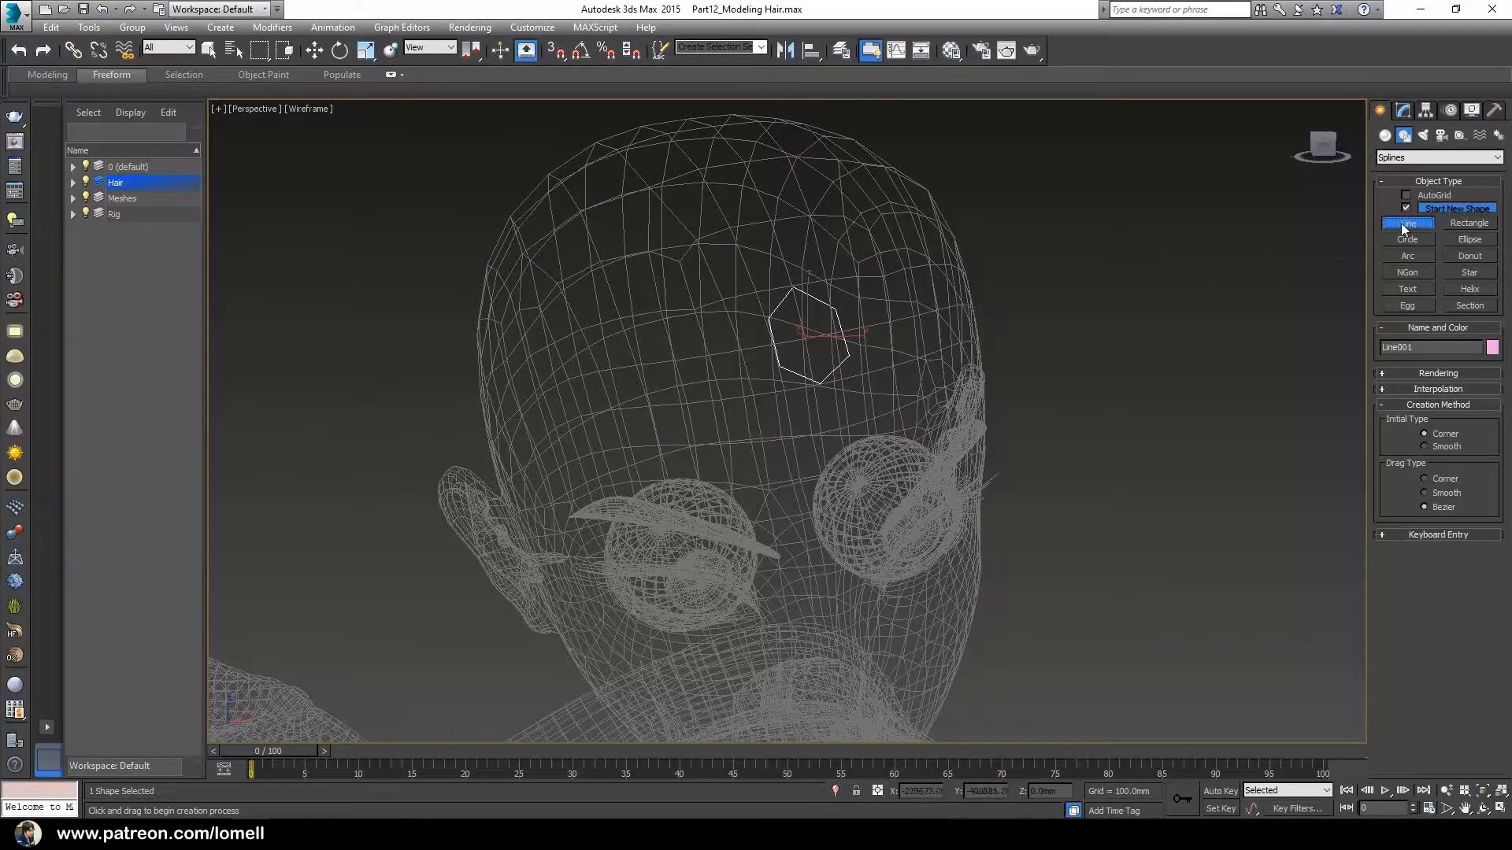
mouse_move(863, 439)
middle_mouse_down("alt")
mouse_move(875, 446)
mouse_move(827, 434)
mouse_move(848, 449)
middle_mouse_up("alt")
key("F3")
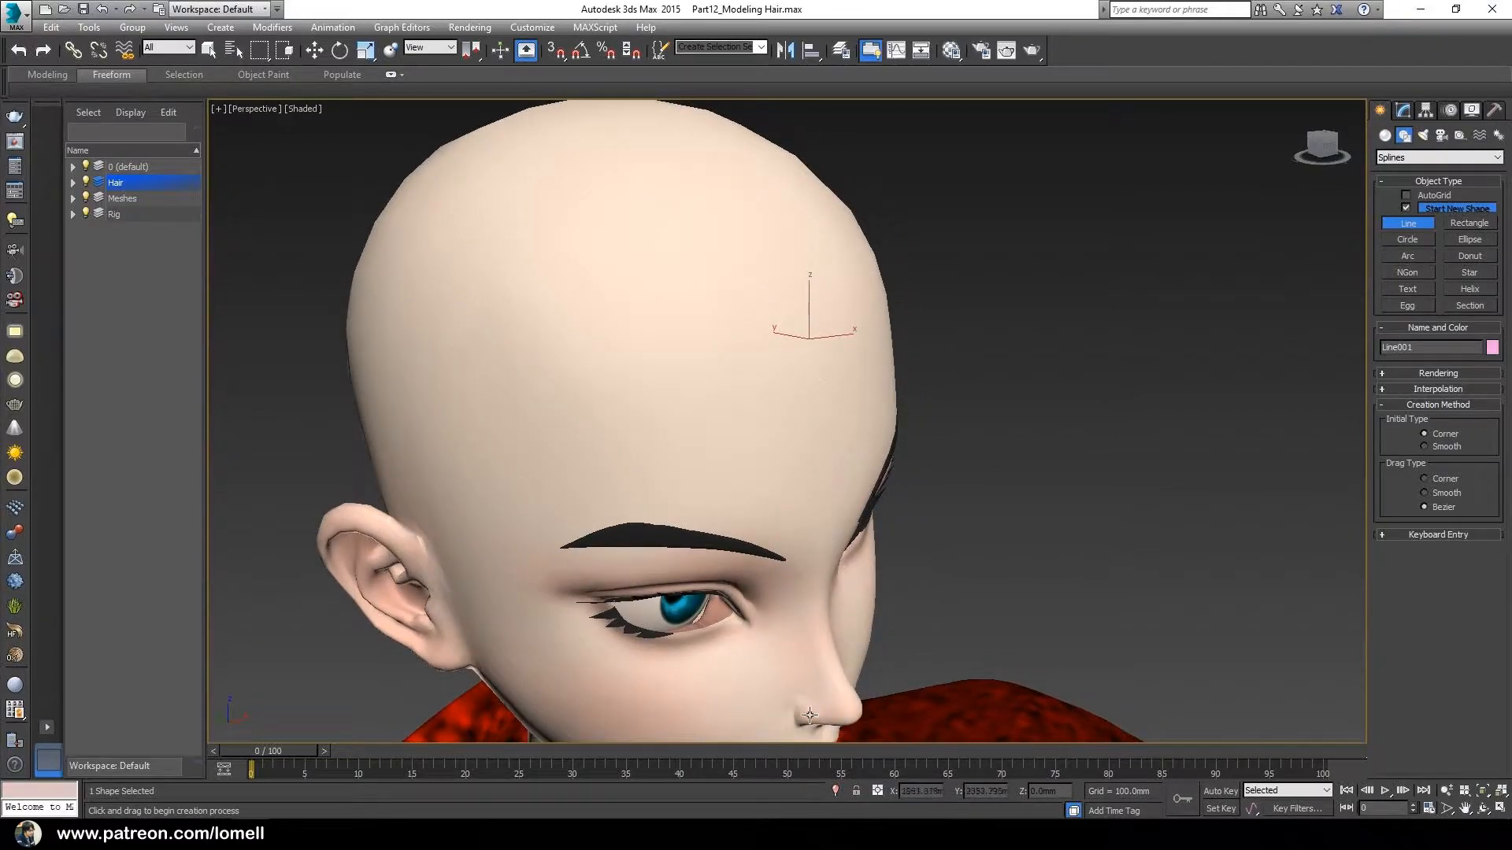
Isolate the closed six-sided spline and leave the Line tool
left_click(836, 793)
middle_click_drag(822, 523, 780, 503, "alt")
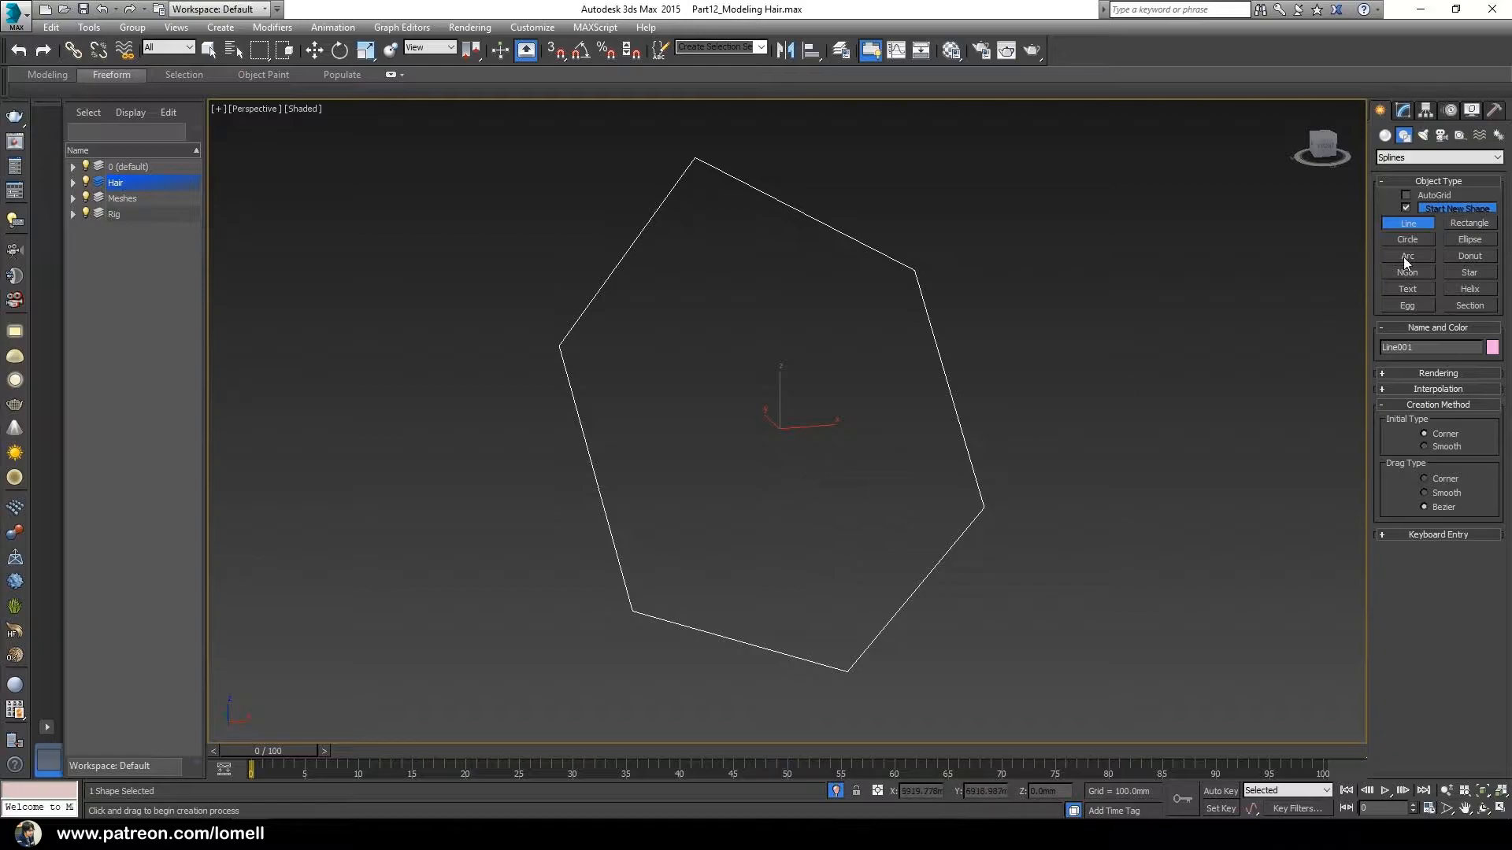
middle_click_drag(882, 446, 826, 422, "alt")
key("Delete")
key("ctrl+z")
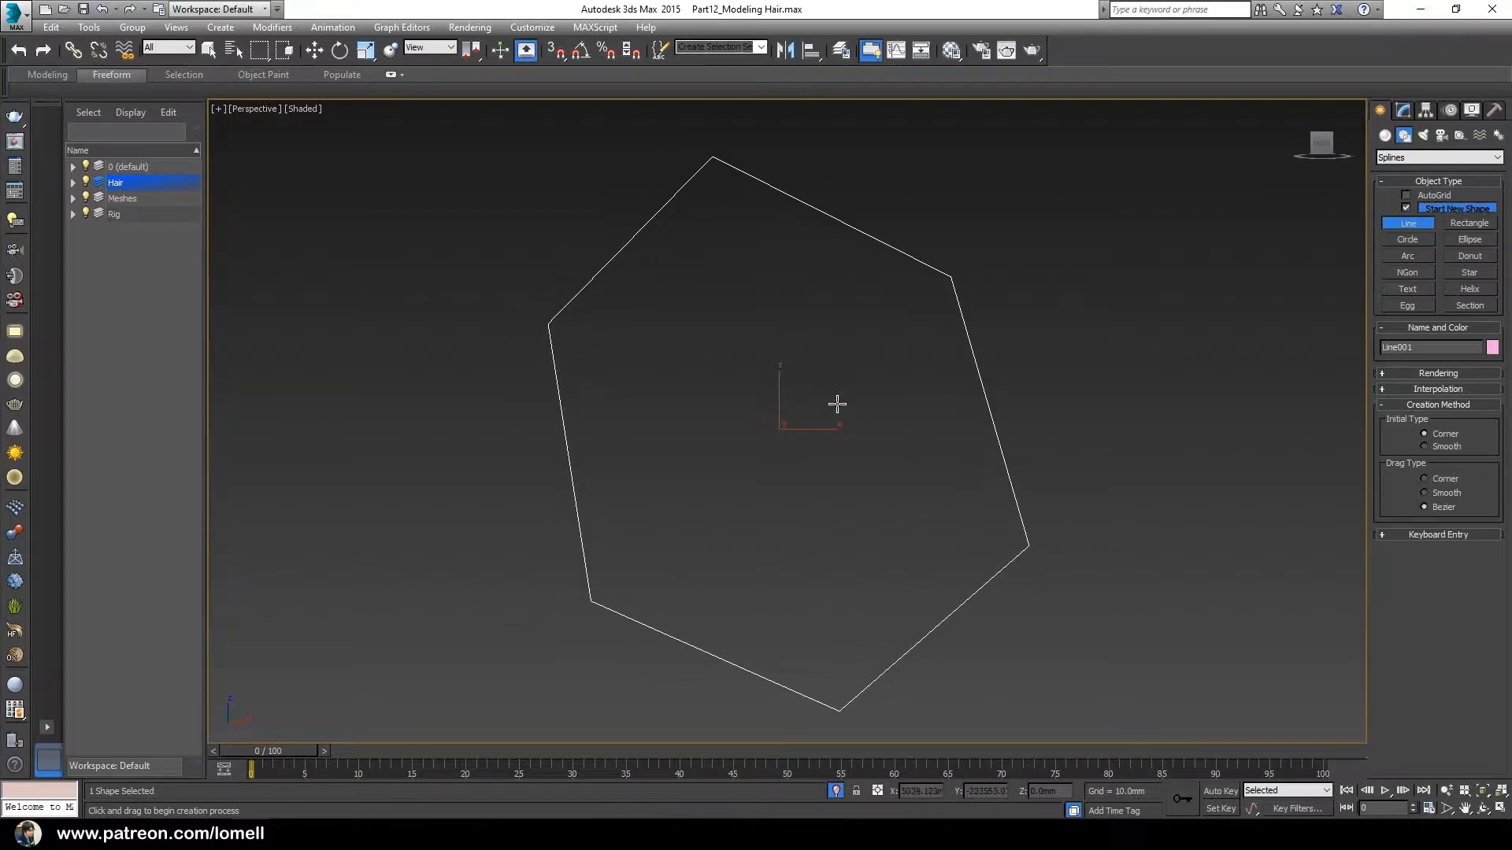
middle_click_drag(843, 459, 815, 442, "alt")
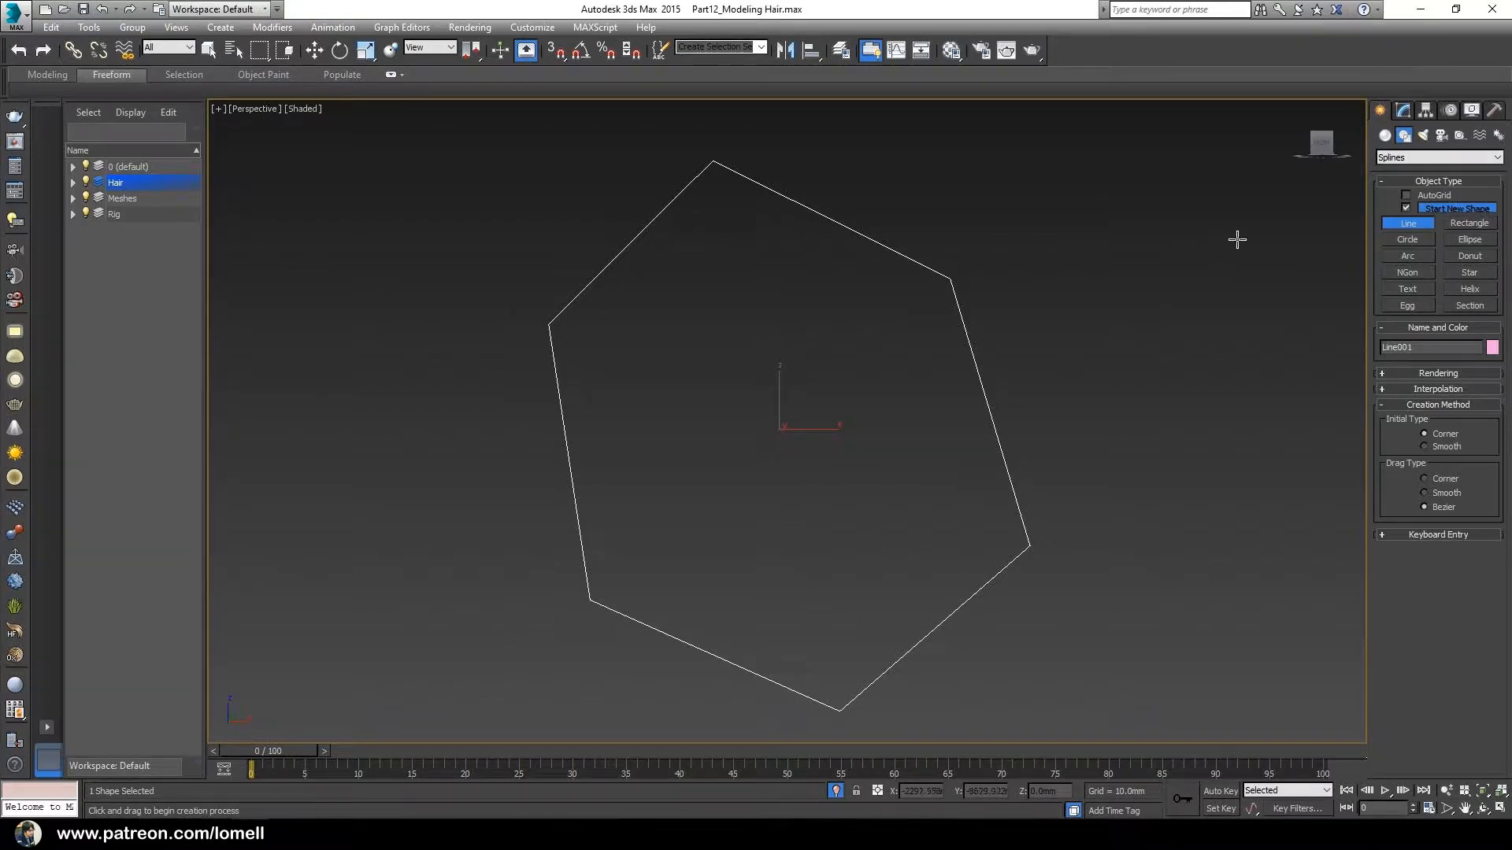
right_click(1205, 278)
middle_click_drag(948, 421, 996, 421, "alt")
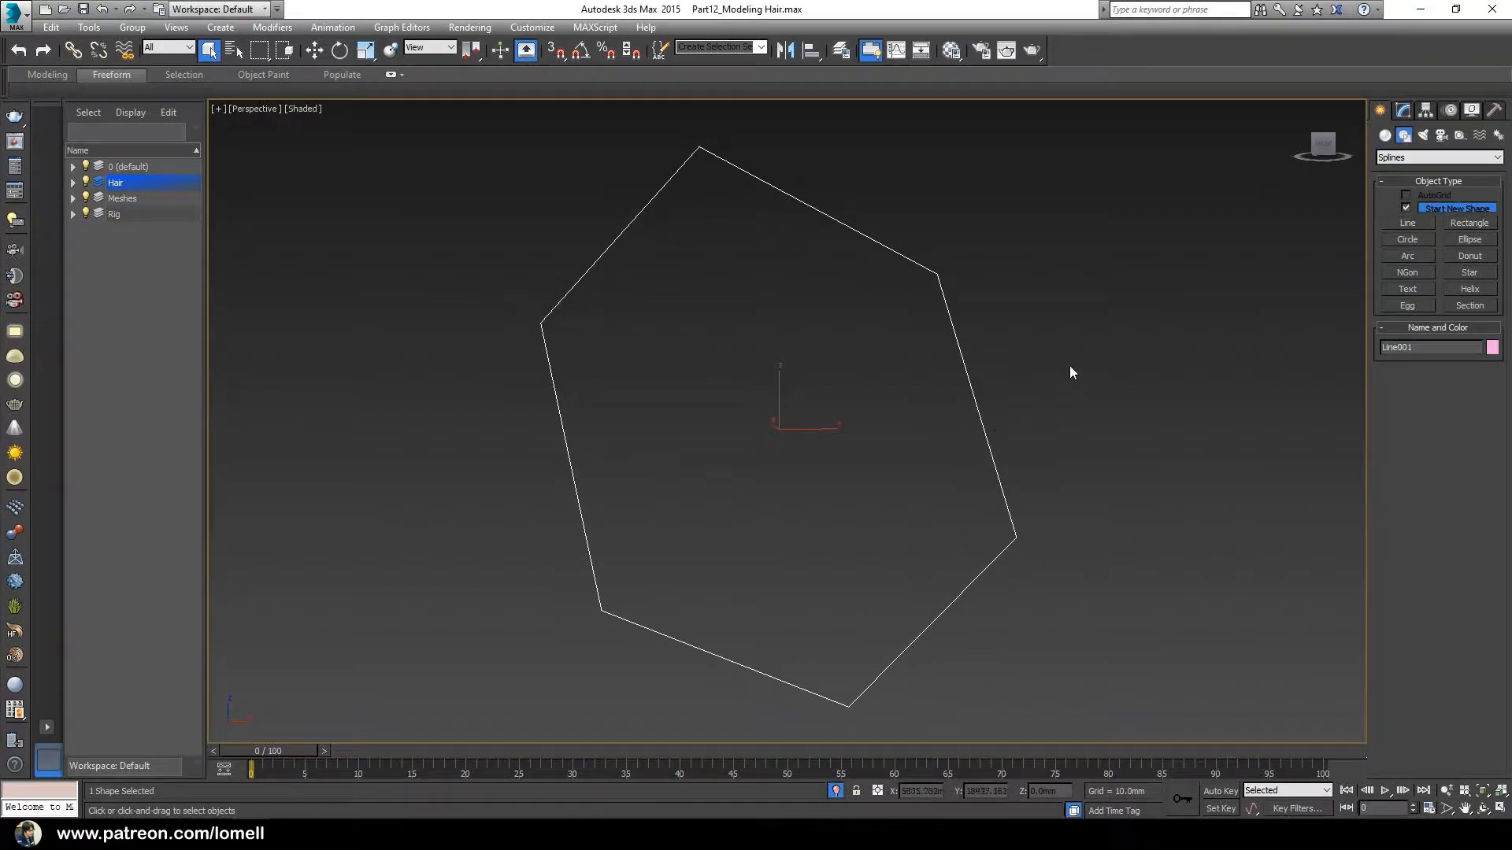
Apply an Edit Poly modifier to the six-sided spline and bring up the Freeform modeling tools
left_click(1400, 112)
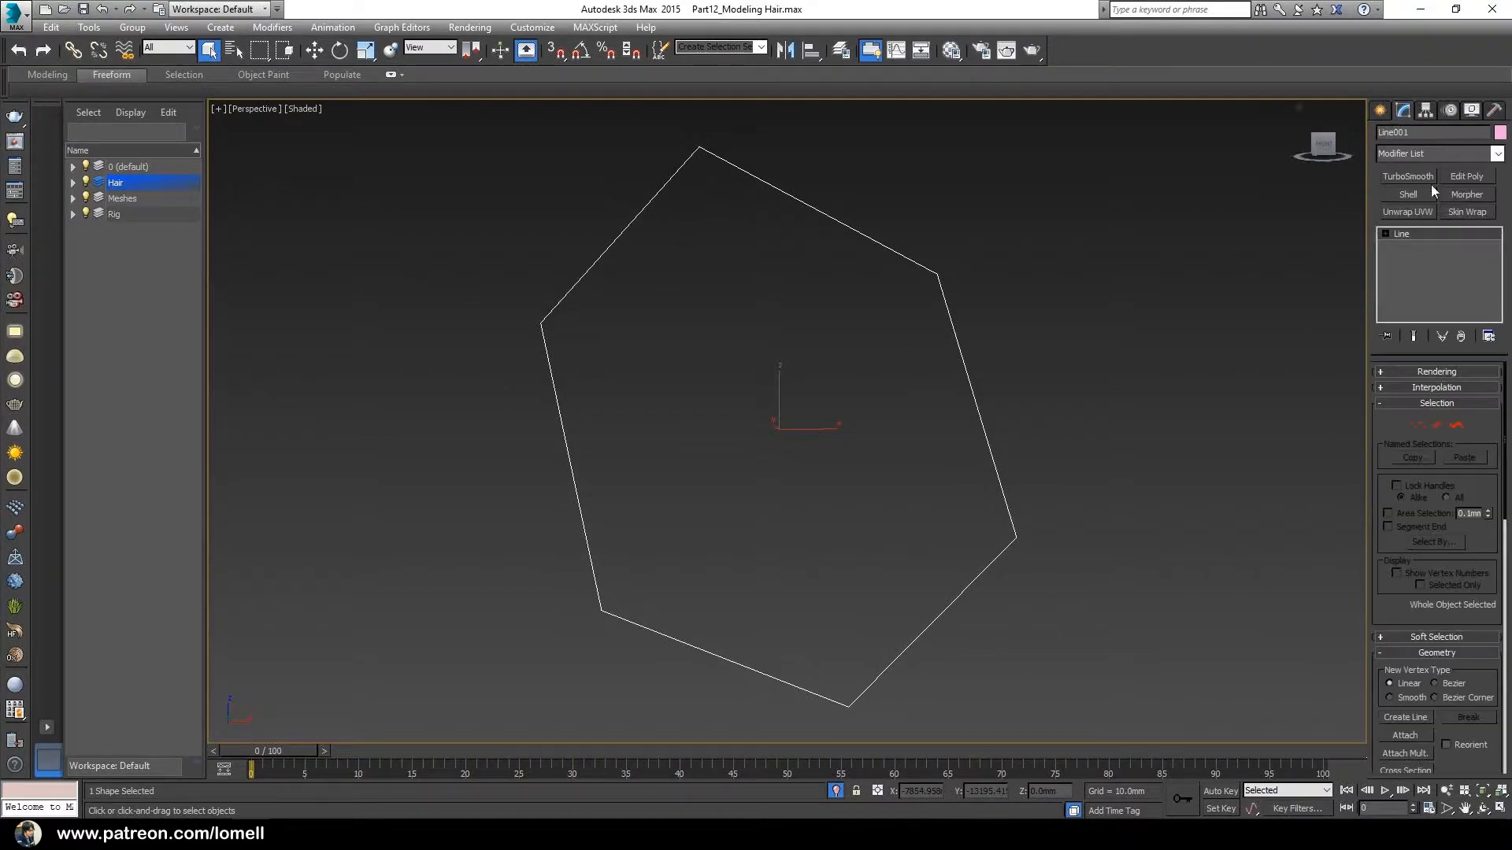
left_click(1466, 176)
middle_click_drag(998, 361, 746, 398, "alt")
key("alt+z")
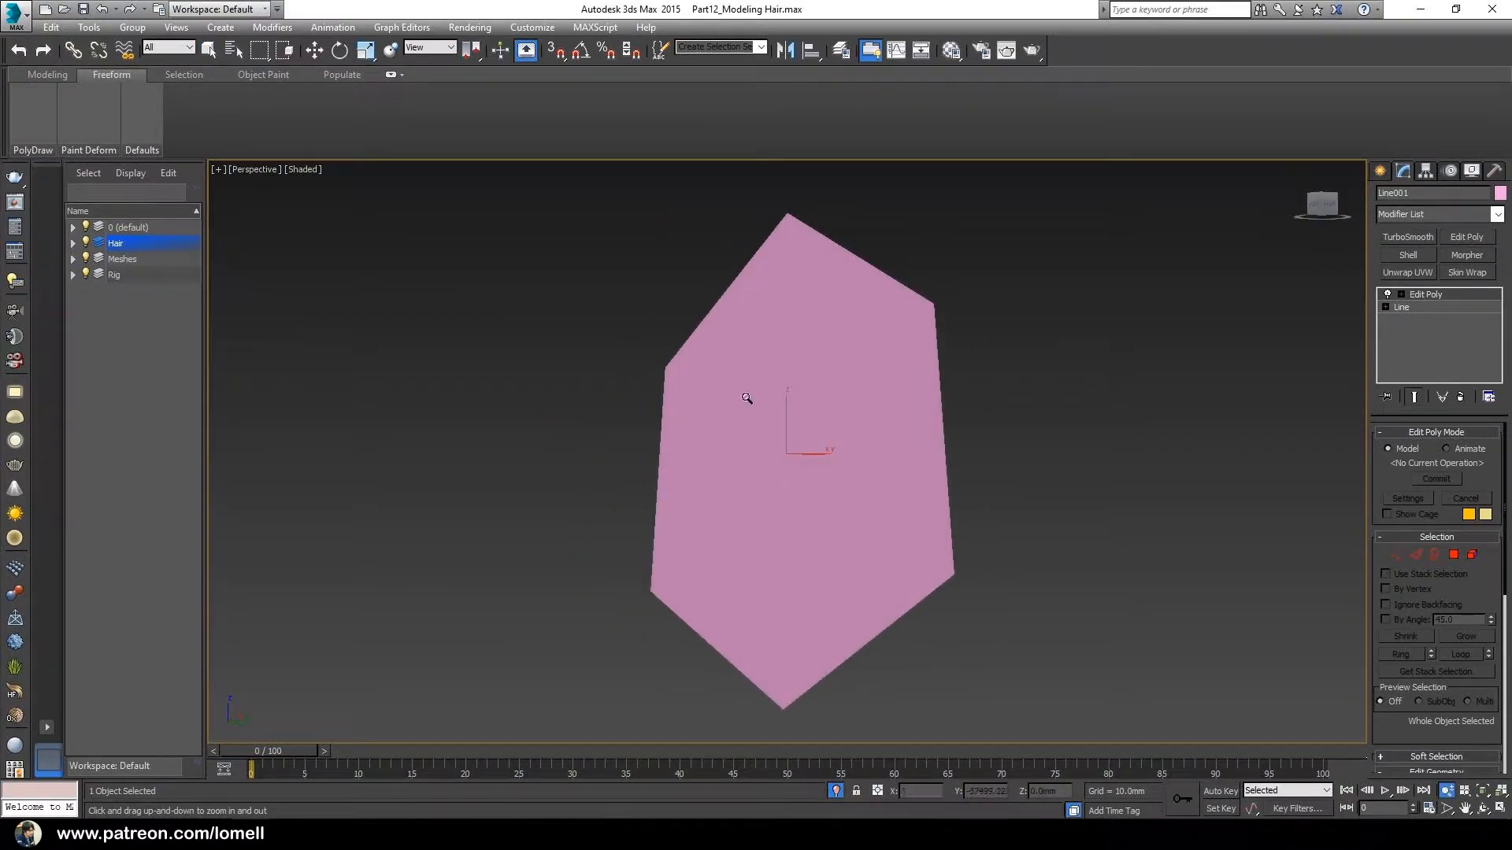
left_click(112, 72)
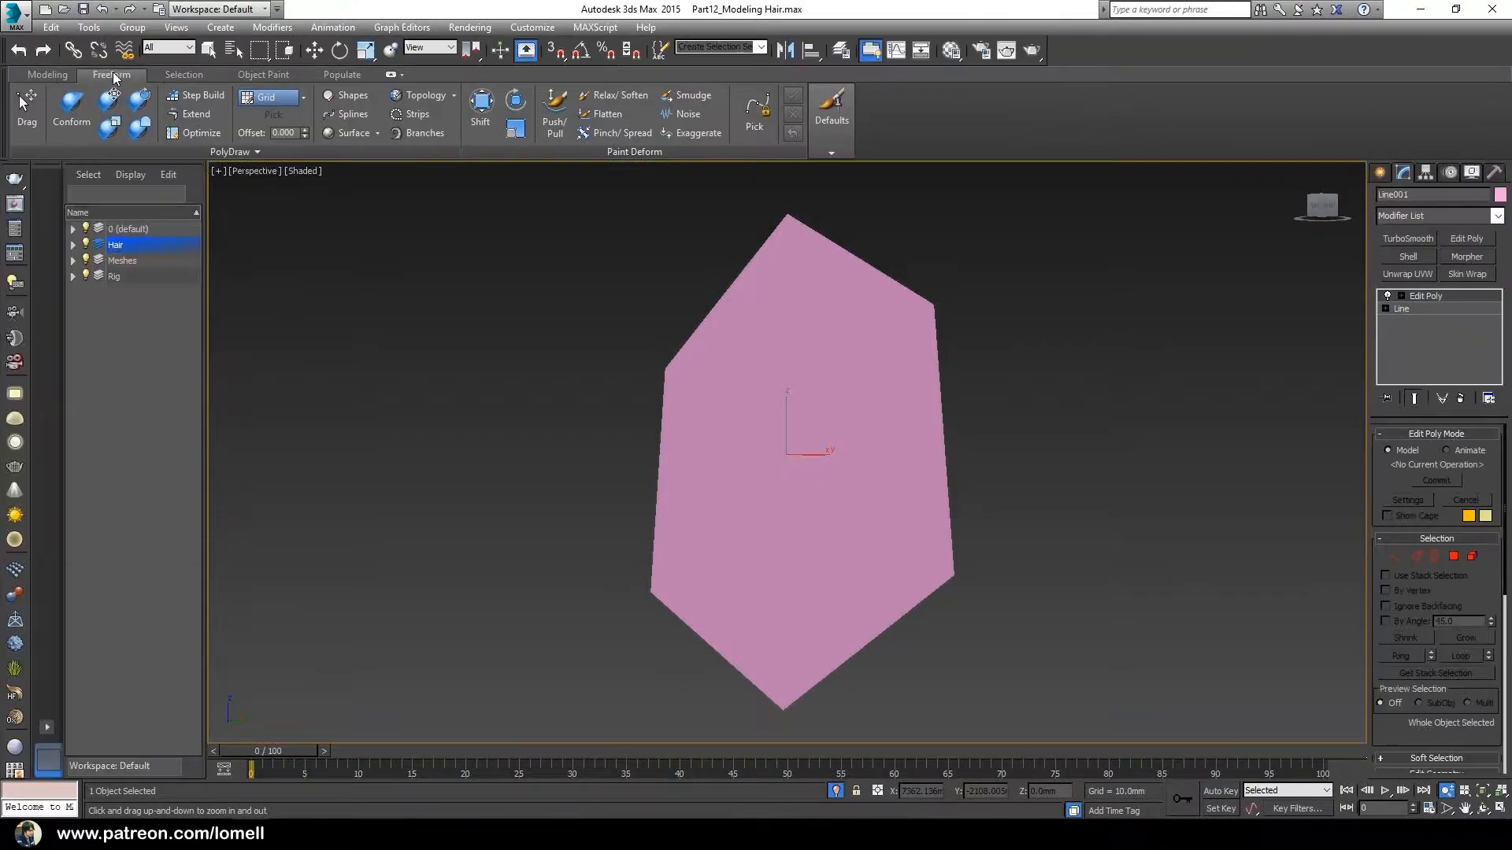
middle_click_drag(752, 417, 798, 425, "alt")
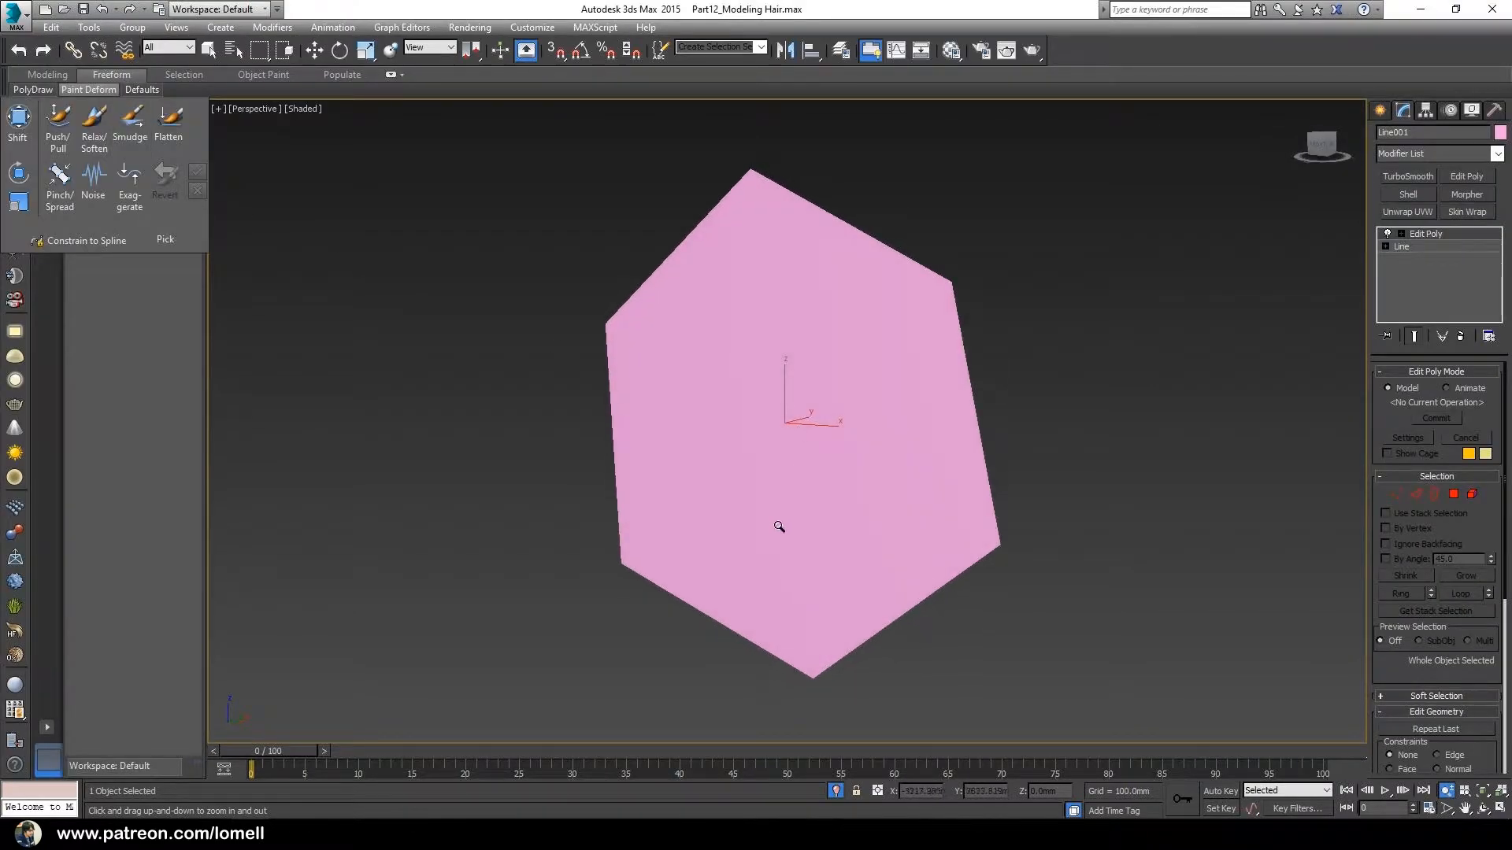
End isolation to show the whole character again and inspect the hair polygon's position on the forehead
left_click(835, 791)
left_click_drag(837, 512, 773, 503)
middle_click_drag(773, 503, 819, 526)
scroll(803, 478, "up", 1)
middle_click_drag(819, 526, 814, 421, "alt")
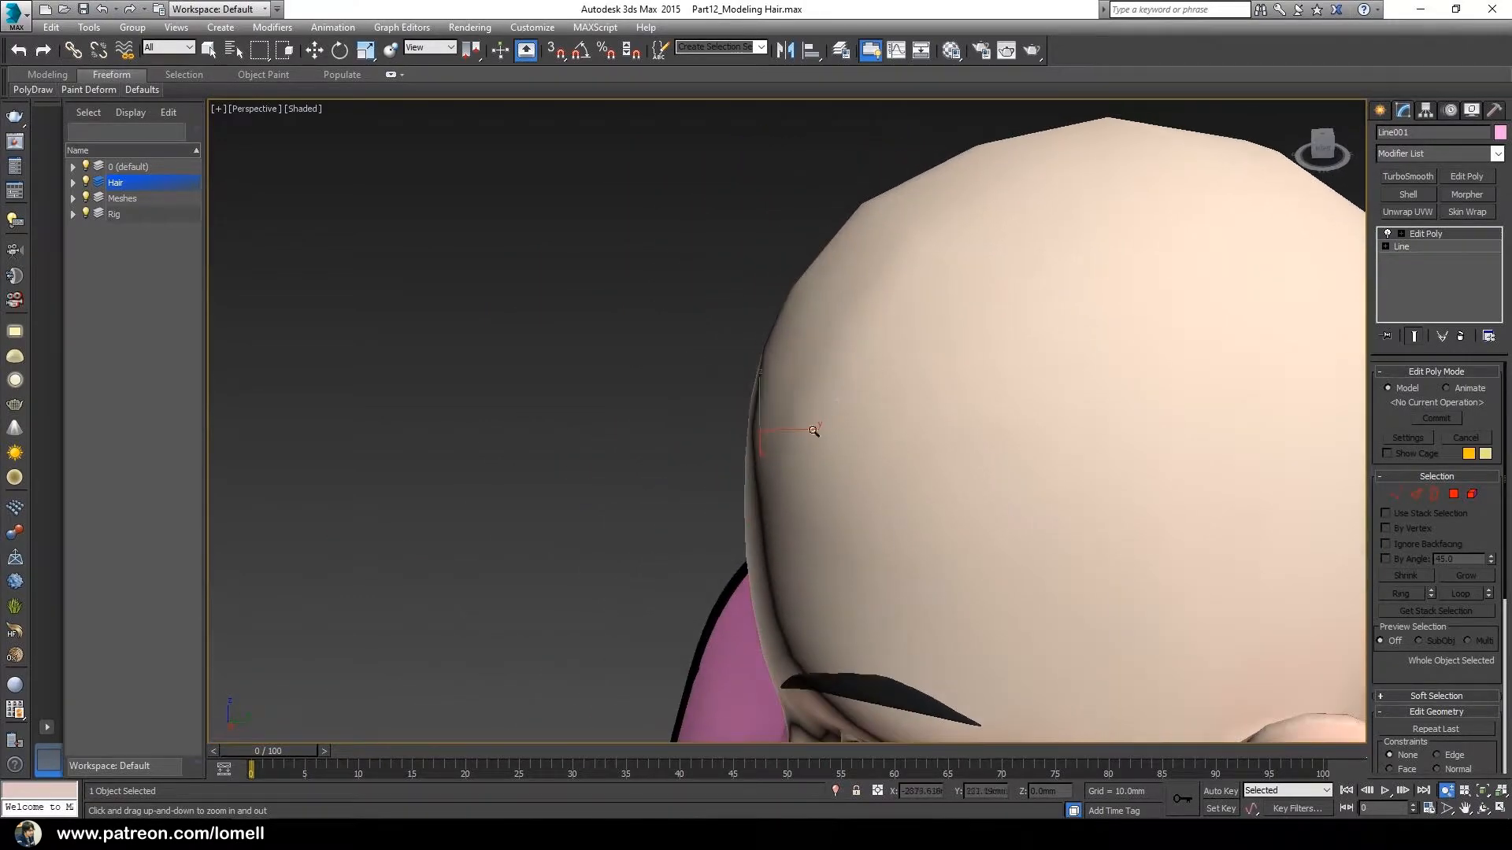
middle_click_drag(766, 368, 766, 477, "alt")
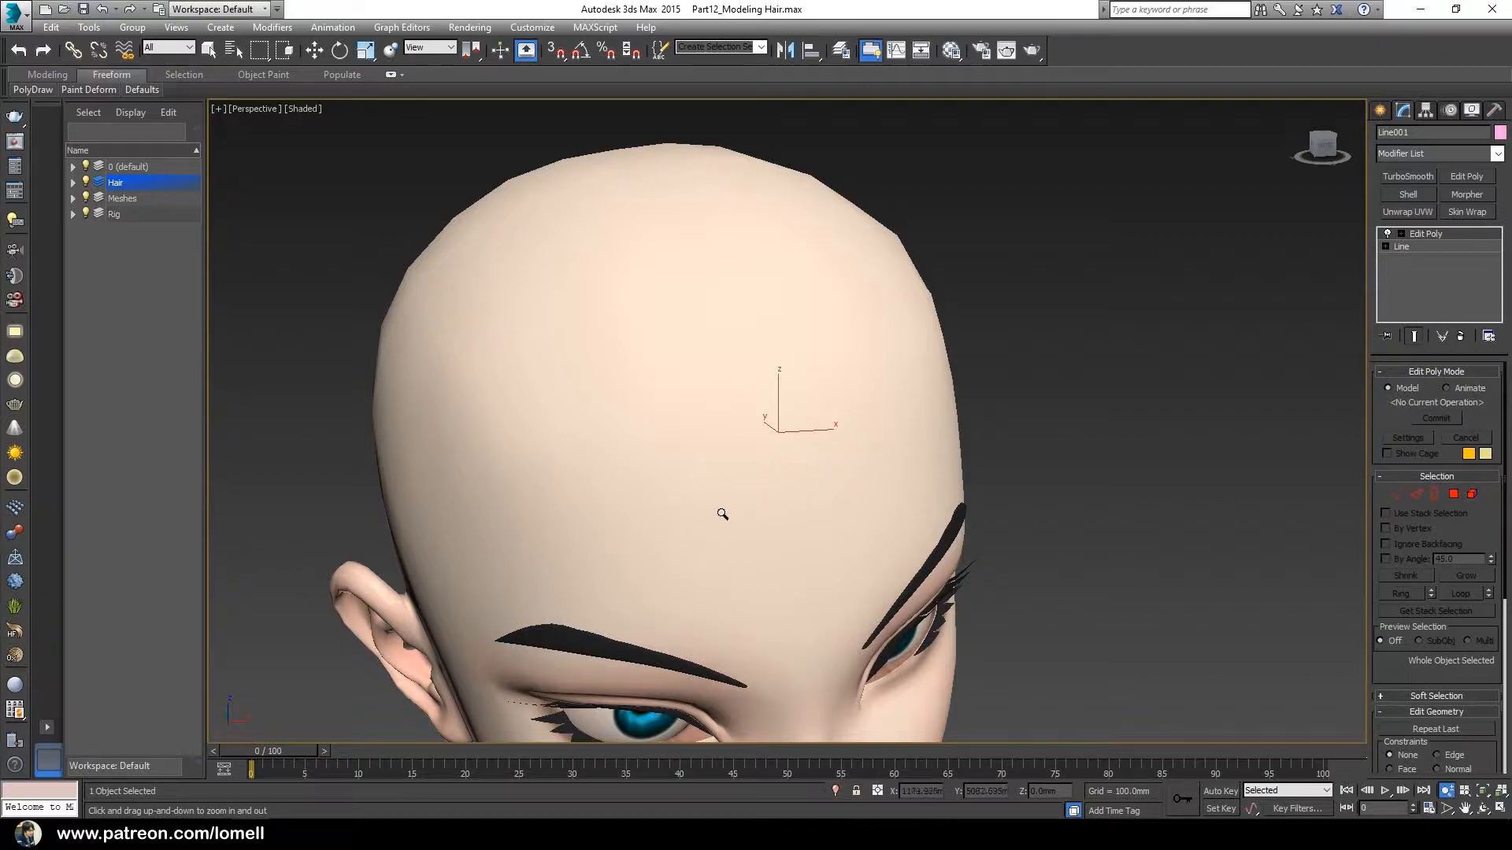
Set PolyDraw to draw on a surface and pick the character's Body mesh as the target surface
double_click(117, 73)
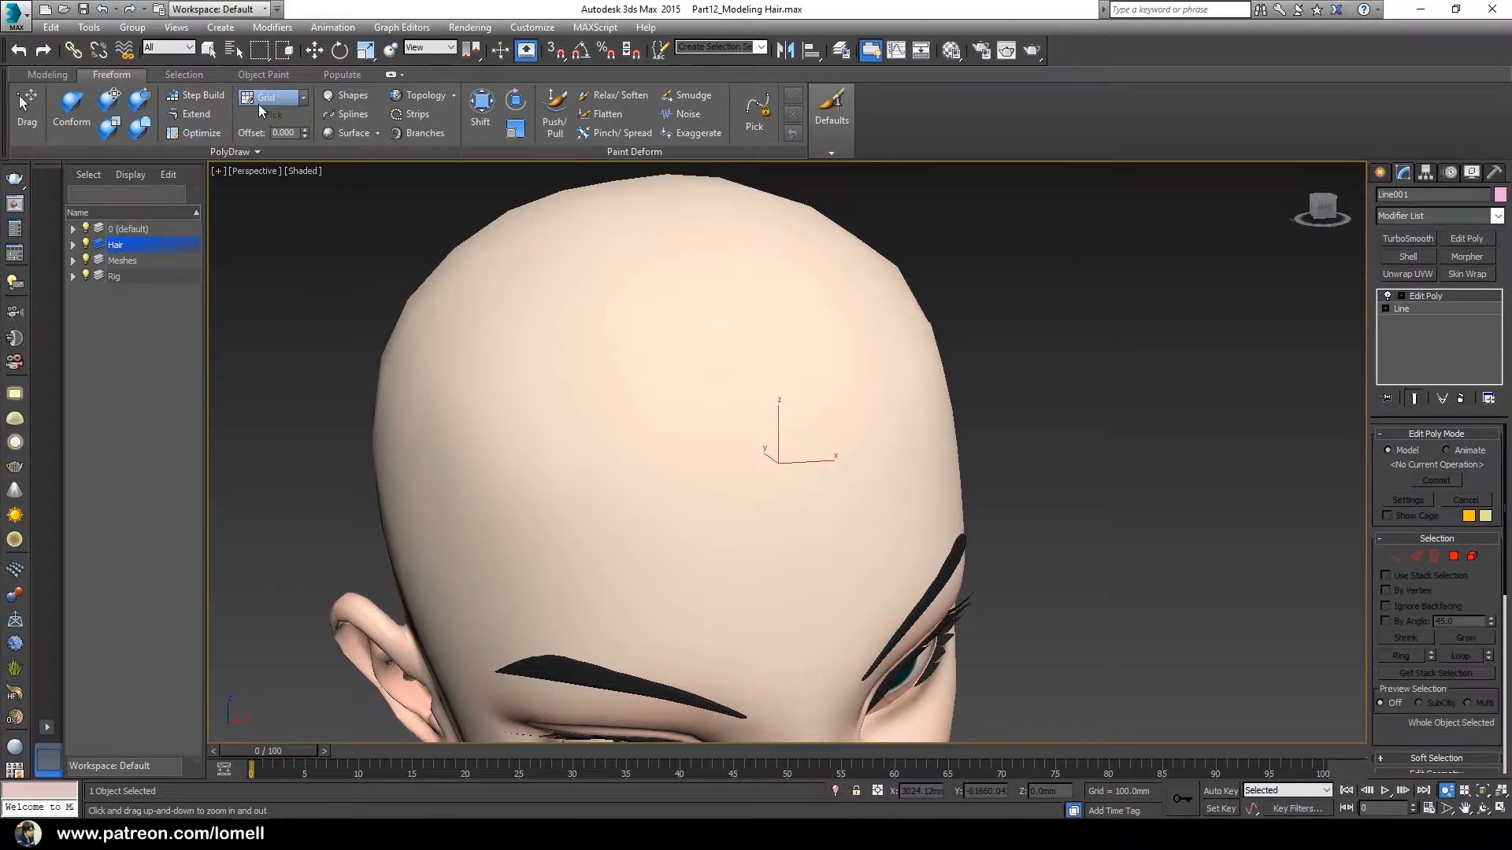
left_click(303, 98)
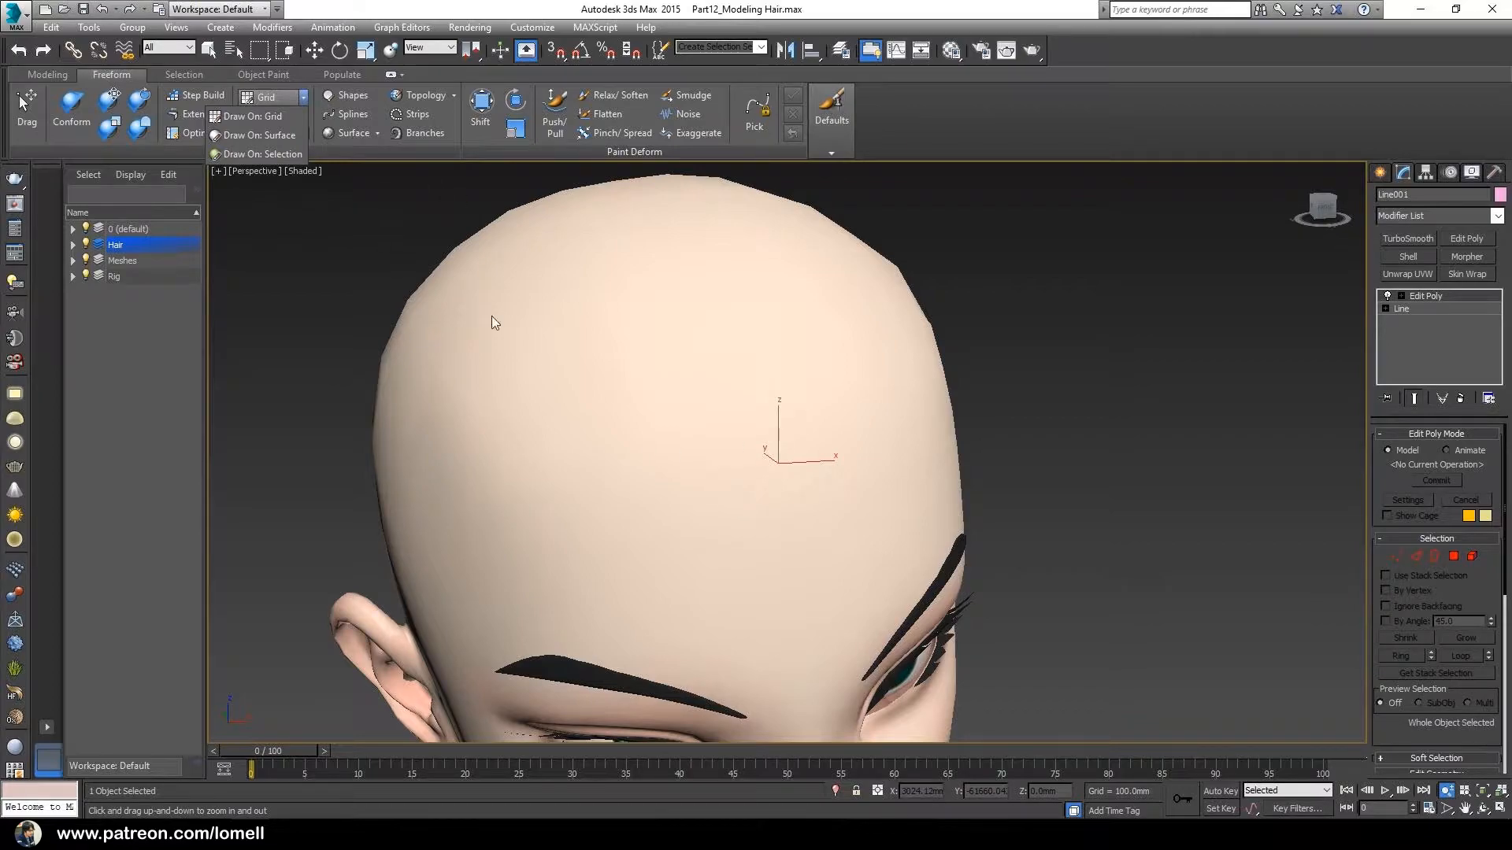
left_click(286, 135)
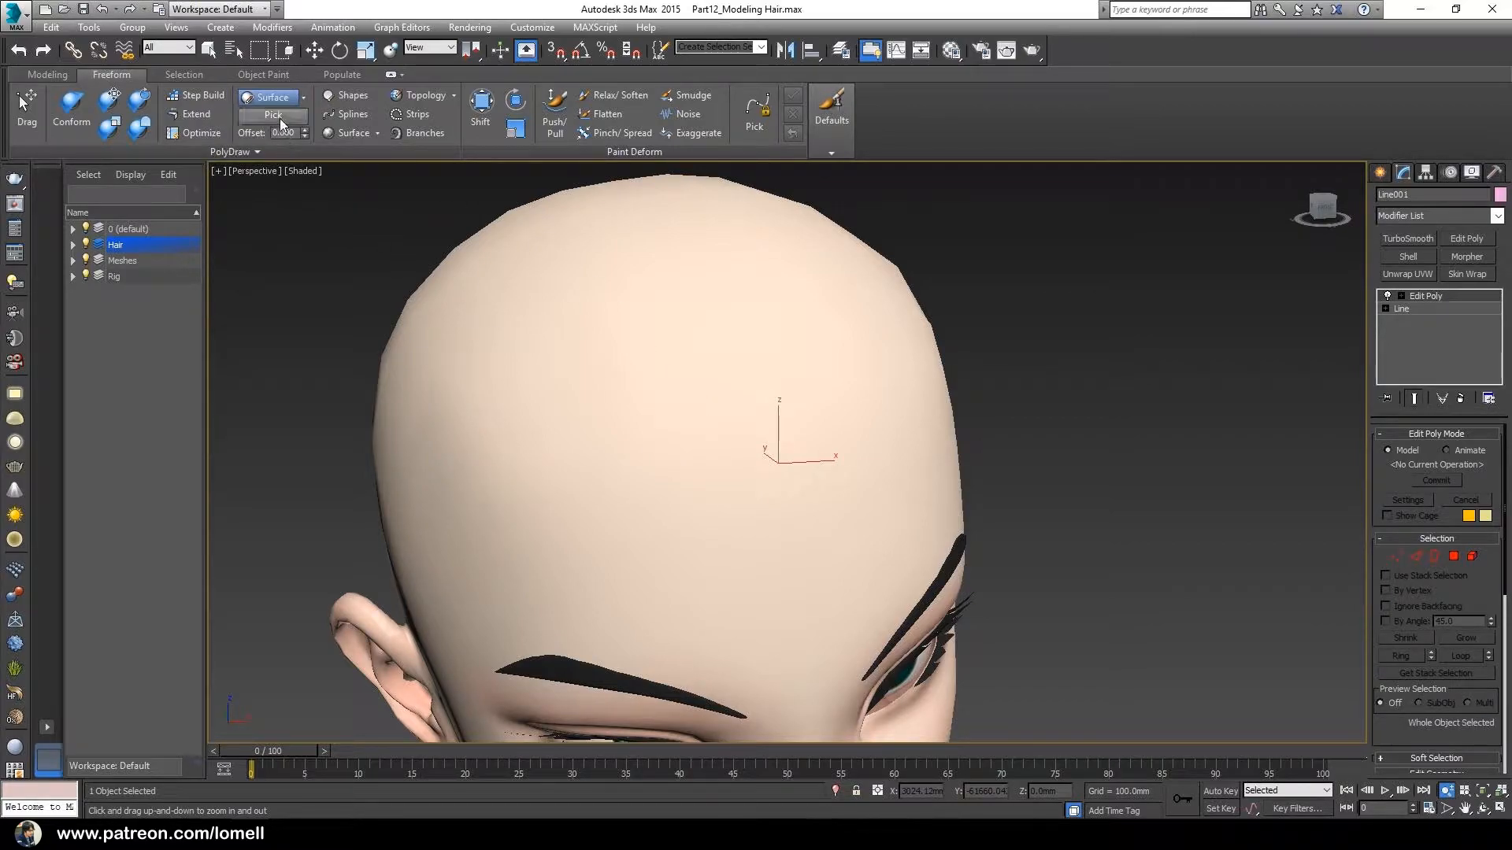
left_click(280, 118)
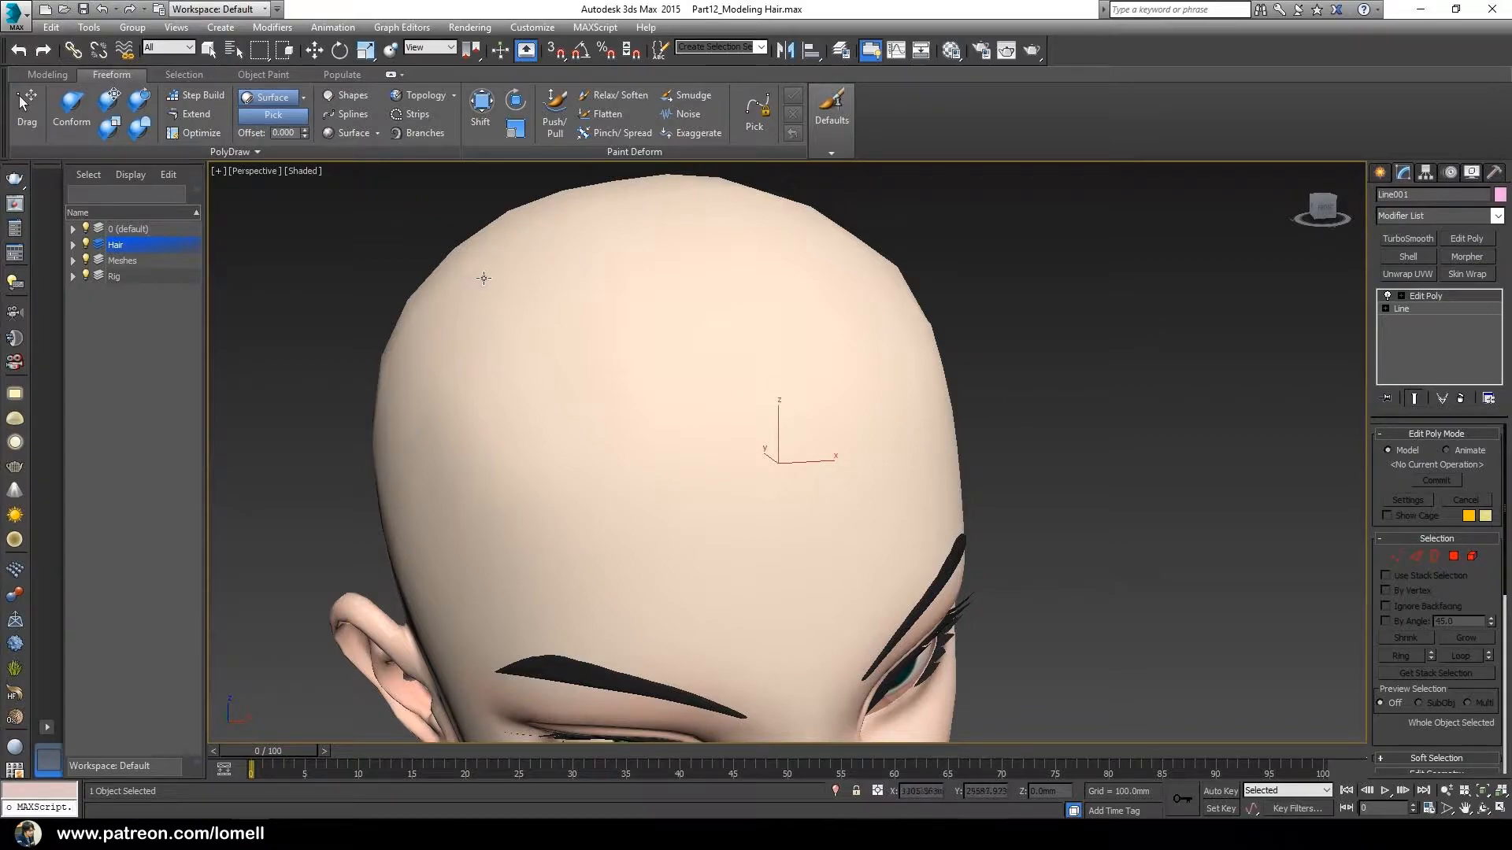
left_click(496, 292)
middle_click_drag(491, 310, 477, 294, "alt")
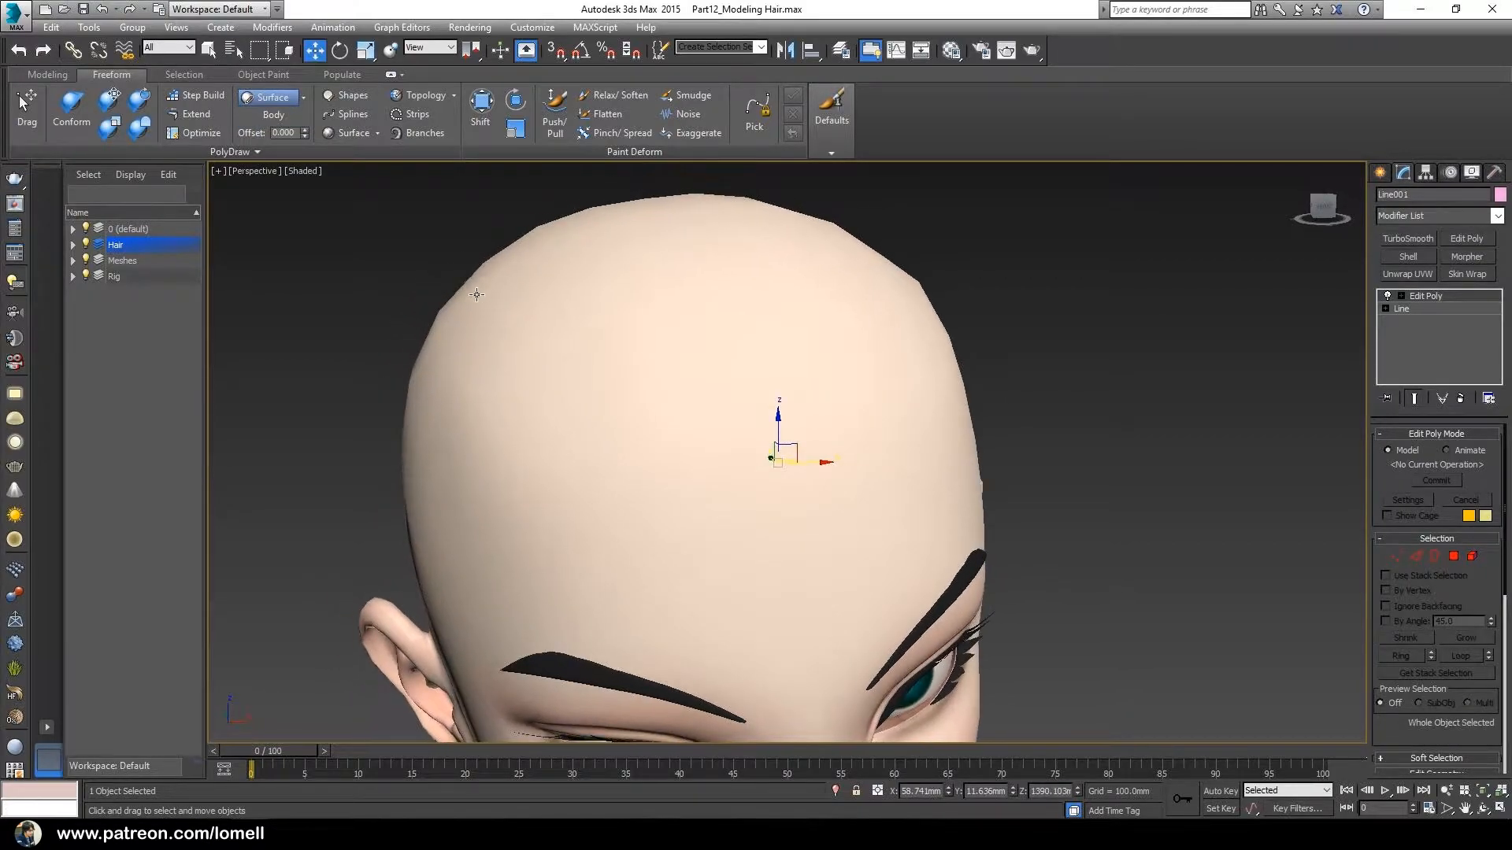
middle_click_drag(327, 229, 441, 252, "alt")
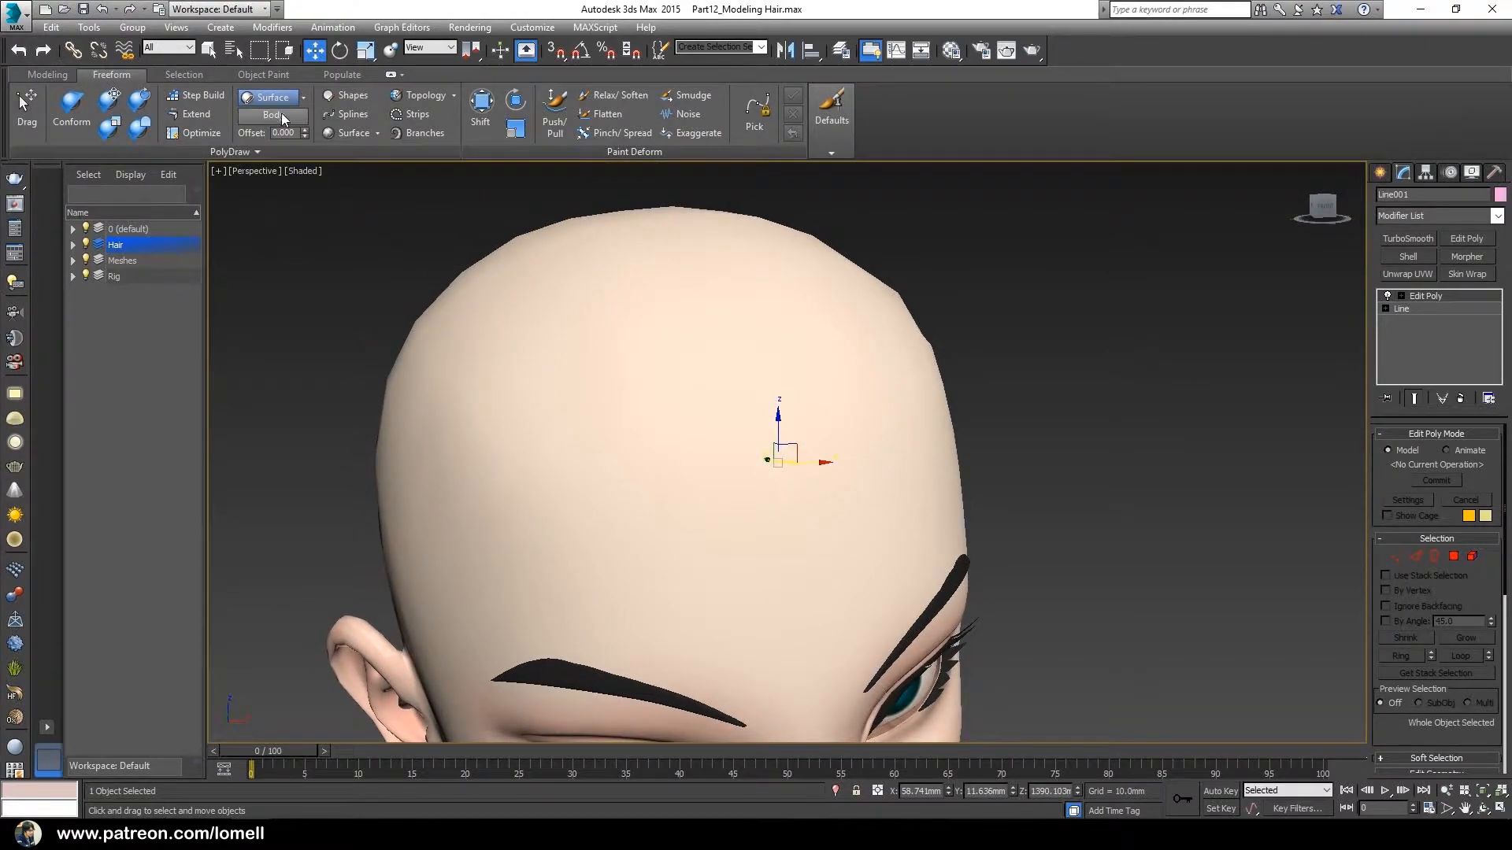
Set the PolyDraw surface offset to 0.2 and brush Conform over the hair polygon to fit it to the forehead
left_click(303, 96)
left_click(296, 140)
mouse_move(563, 374)
middle_mouse_down("alt")
mouse_move(651, 418)
mouse_move(563, 368)
middle_mouse_up("alt")
left_click(69, 121)
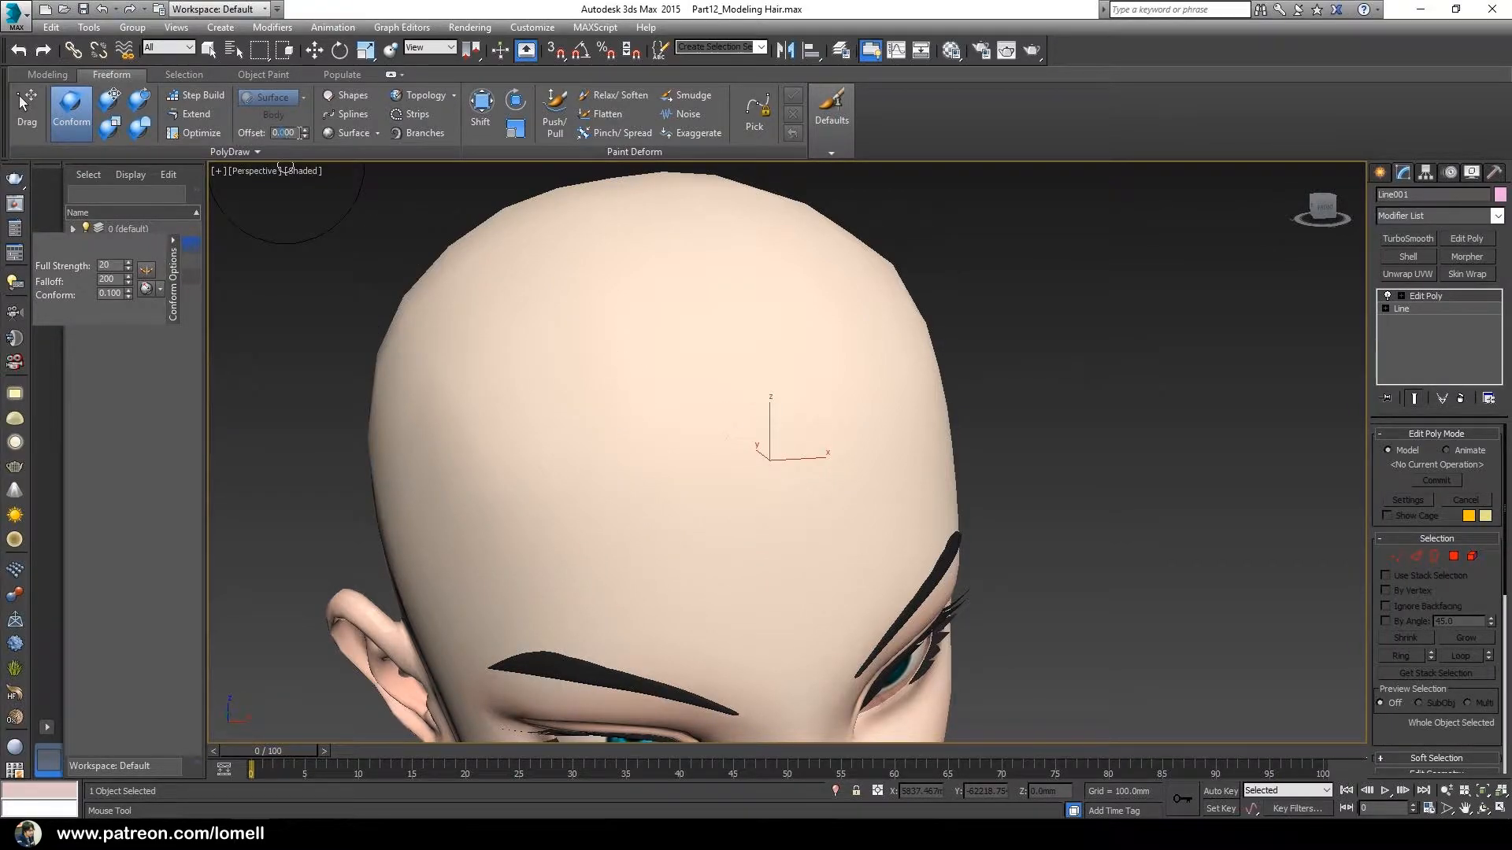
type("0.2")
key("Return")
middle_click_drag(781, 489, 763, 488, "alt")
left_click_drag(777, 456, 788, 511)
mouse_move(713, 460)
middle_mouse_down("alt")
mouse_move(817, 470)
mouse_move(722, 446)
mouse_move(770, 463)
mouse_move(760, 408)
middle_mouse_up("alt")
mouse_move(740, 456)
middle_mouse_down("alt")
mouse_move(837, 412)
mouse_move(737, 442)
middle_mouse_up("alt")
middle_click_drag(845, 474, 717, 410, "alt")
Adjust the hair polygon's corners on the forehead with the PolyDraw Drag tool and leave the tool
left_click(30, 113)
left_click_drag(749, 315, 718, 352)
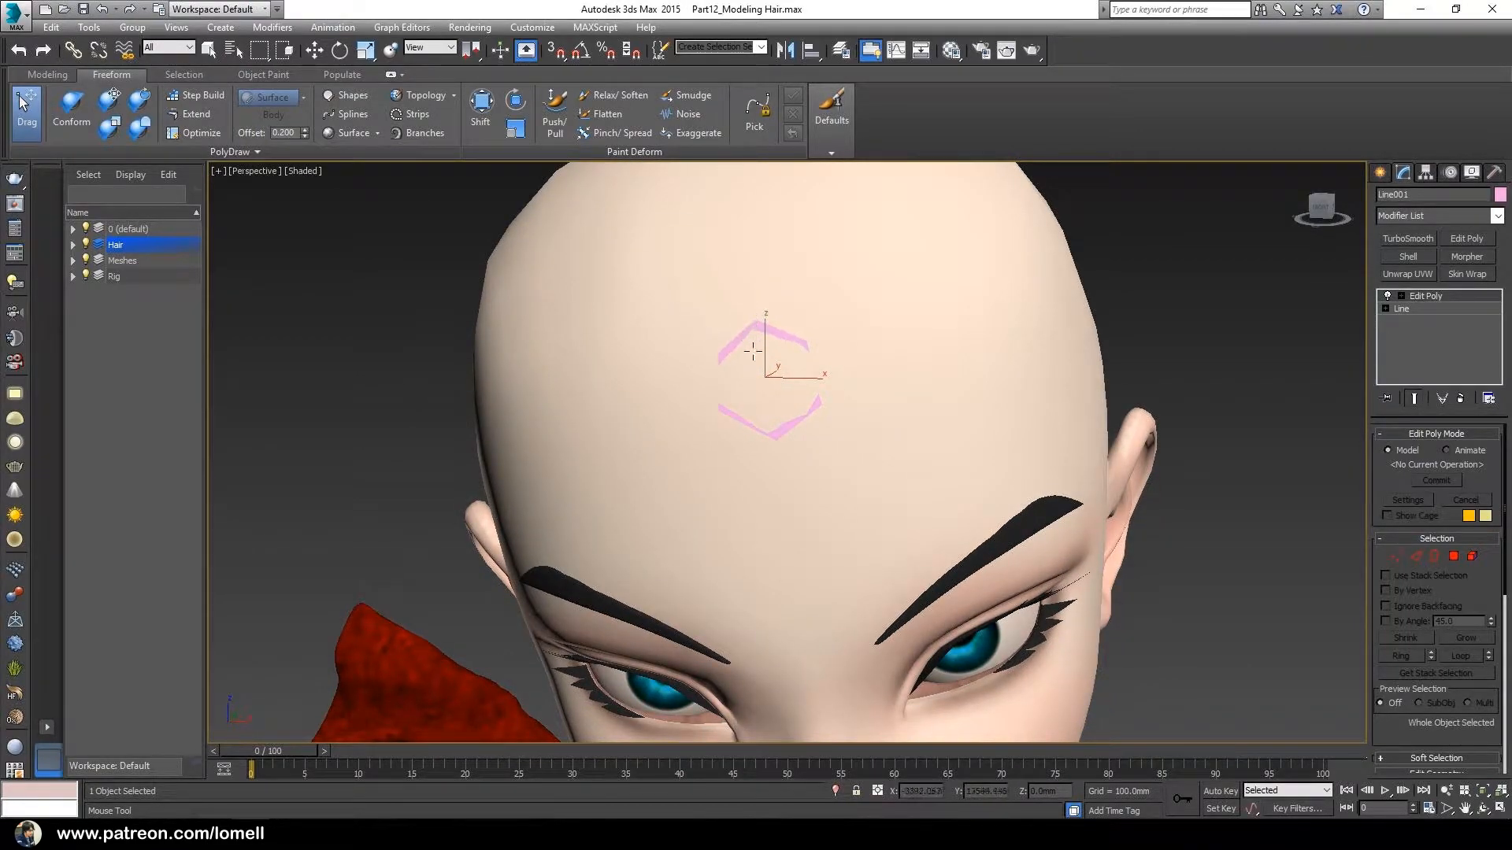
middle_click_drag(756, 331, 778, 439, "alt")
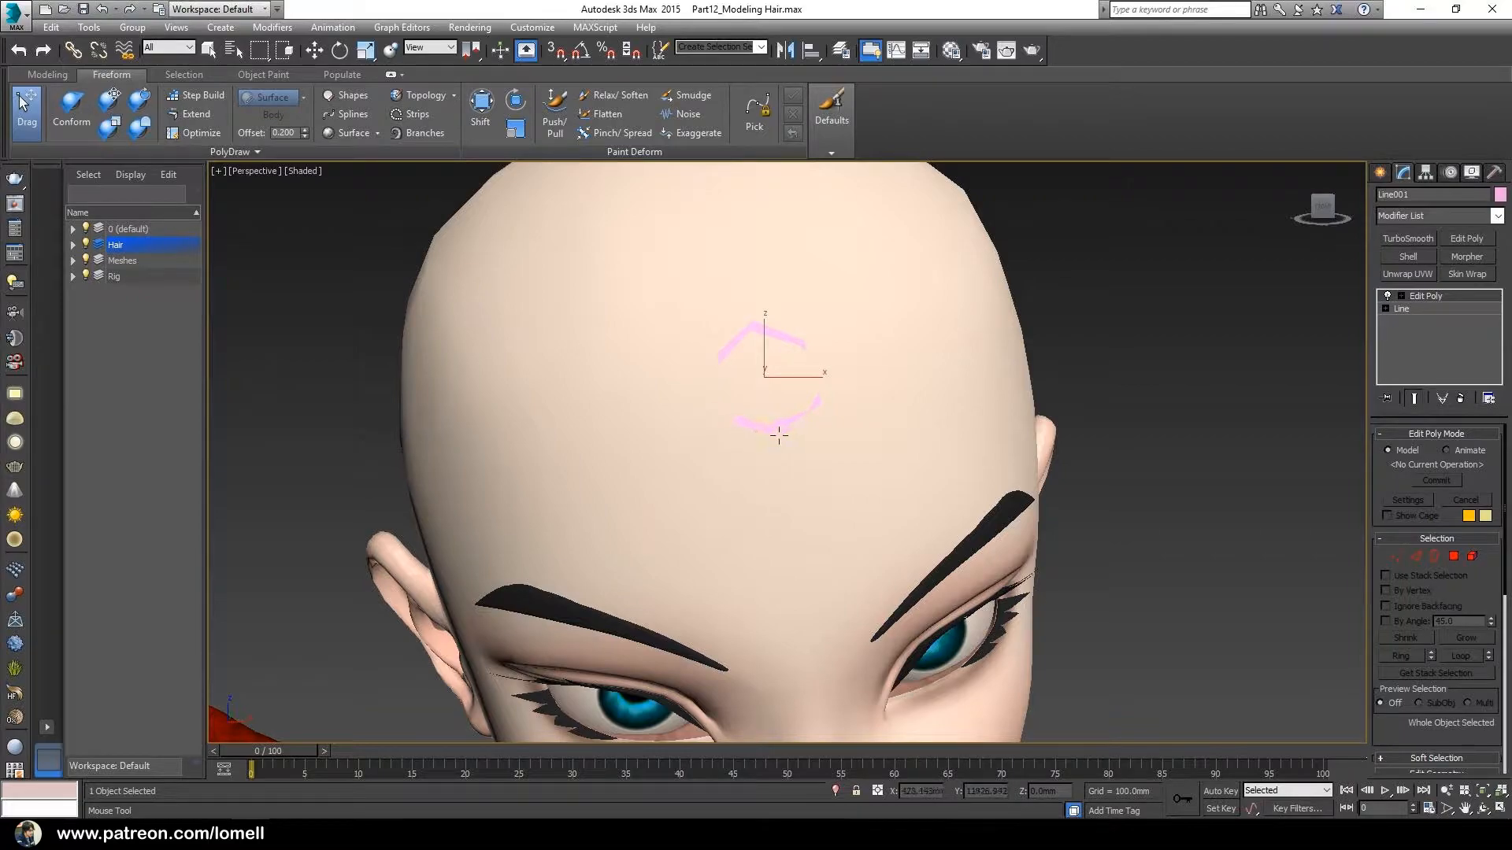
middle_click_drag(729, 418, 803, 409, "alt")
left_click_drag(712, 364, 807, 355)
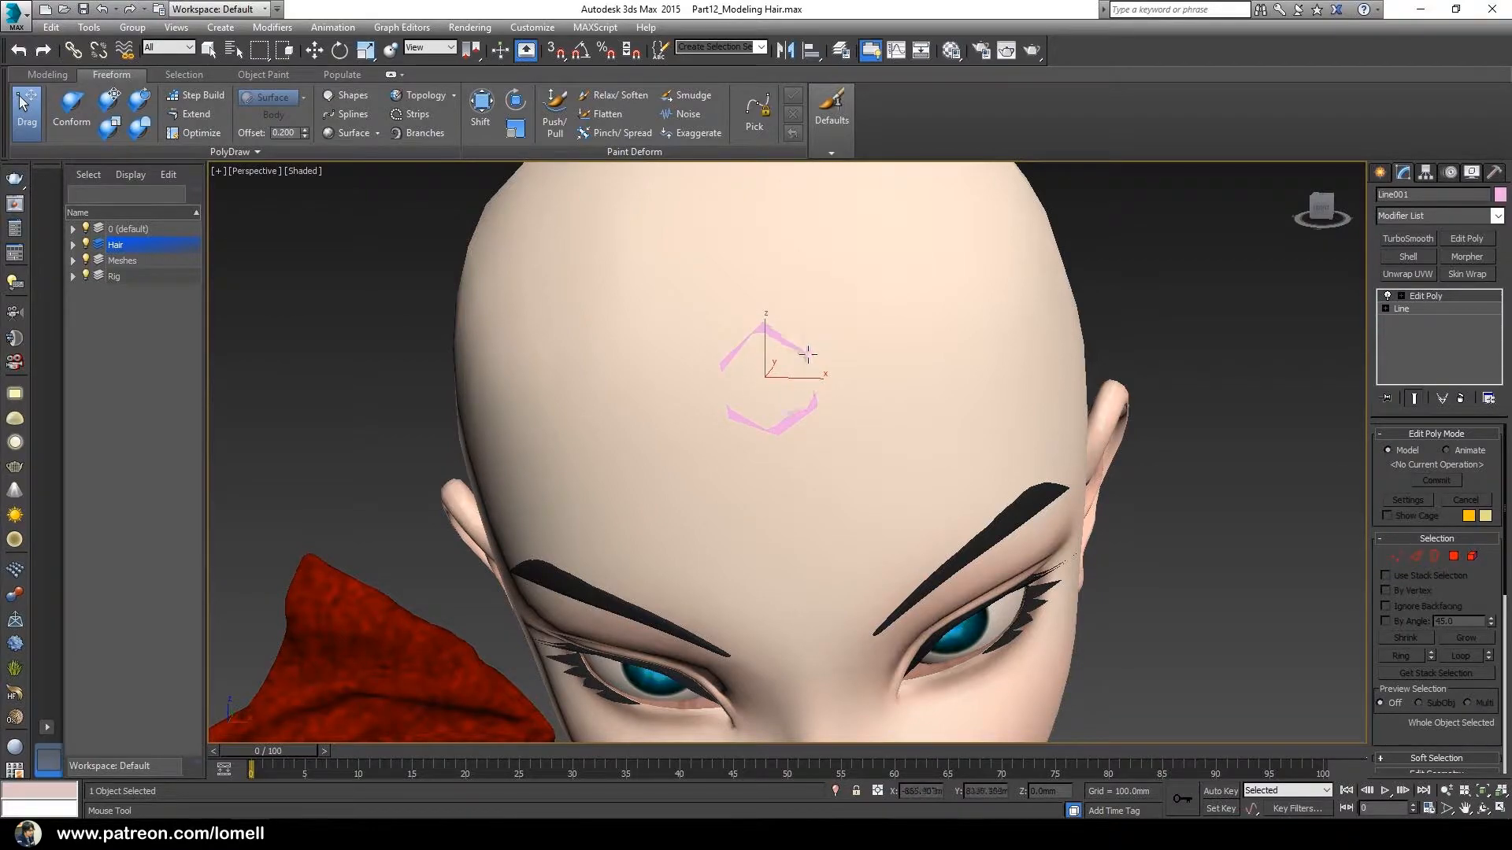
middle_click_drag(804, 384, 813, 380, "alt")
middle_click_drag(909, 420, 1118, 461, "alt")
left_click(26, 106)
scroll(772, 344, "up", 2)
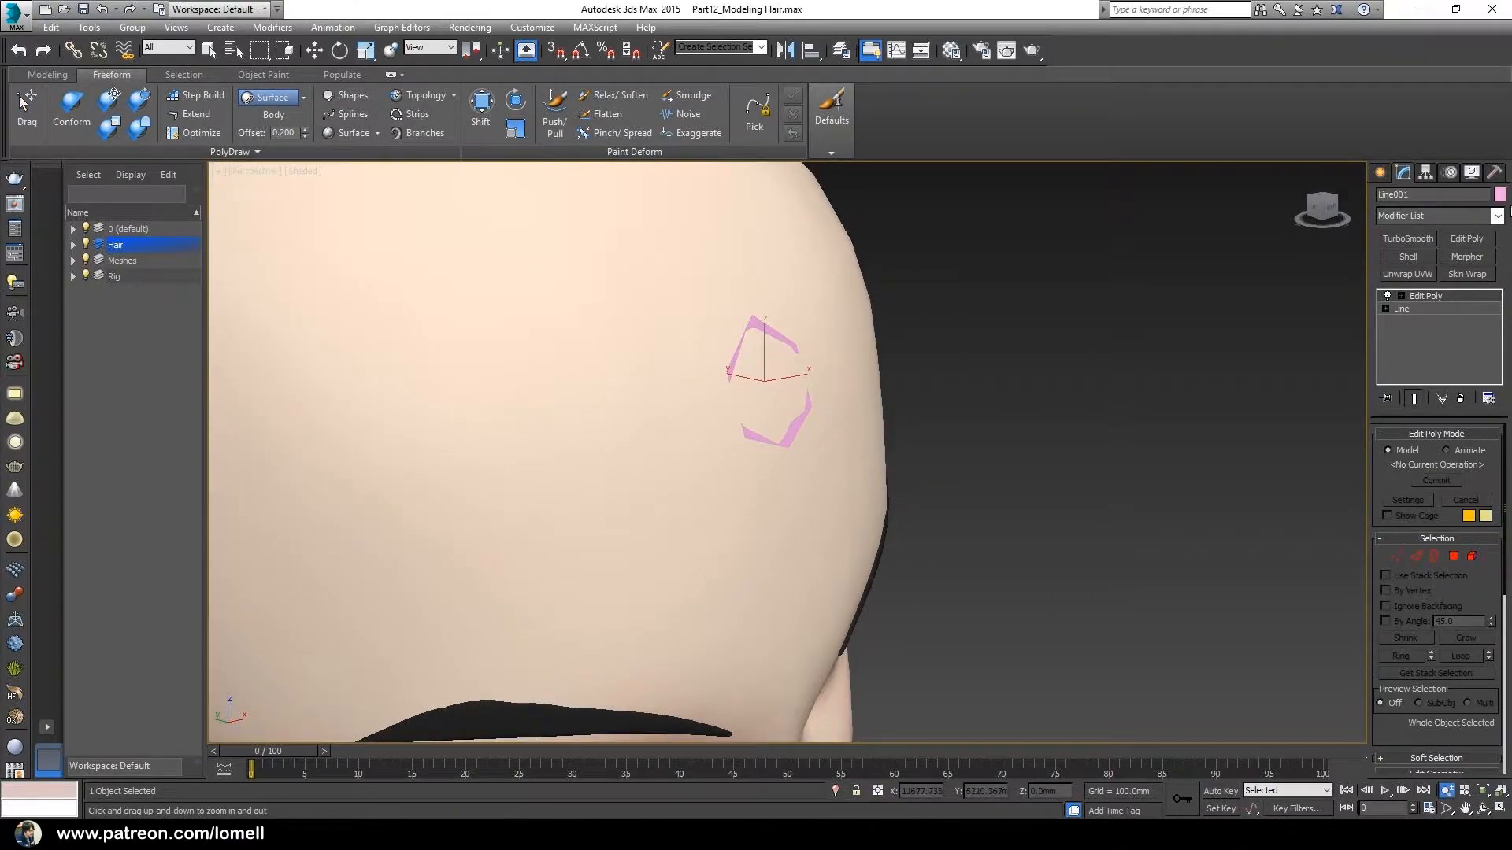
Change the hair polygon's object colour to grey
left_click(1500, 195)
left_click(1080, 307)
left_click(1184, 357)
scroll(677, 433, "down", 4)
middle_click_drag(723, 463, 718, 501, "alt")
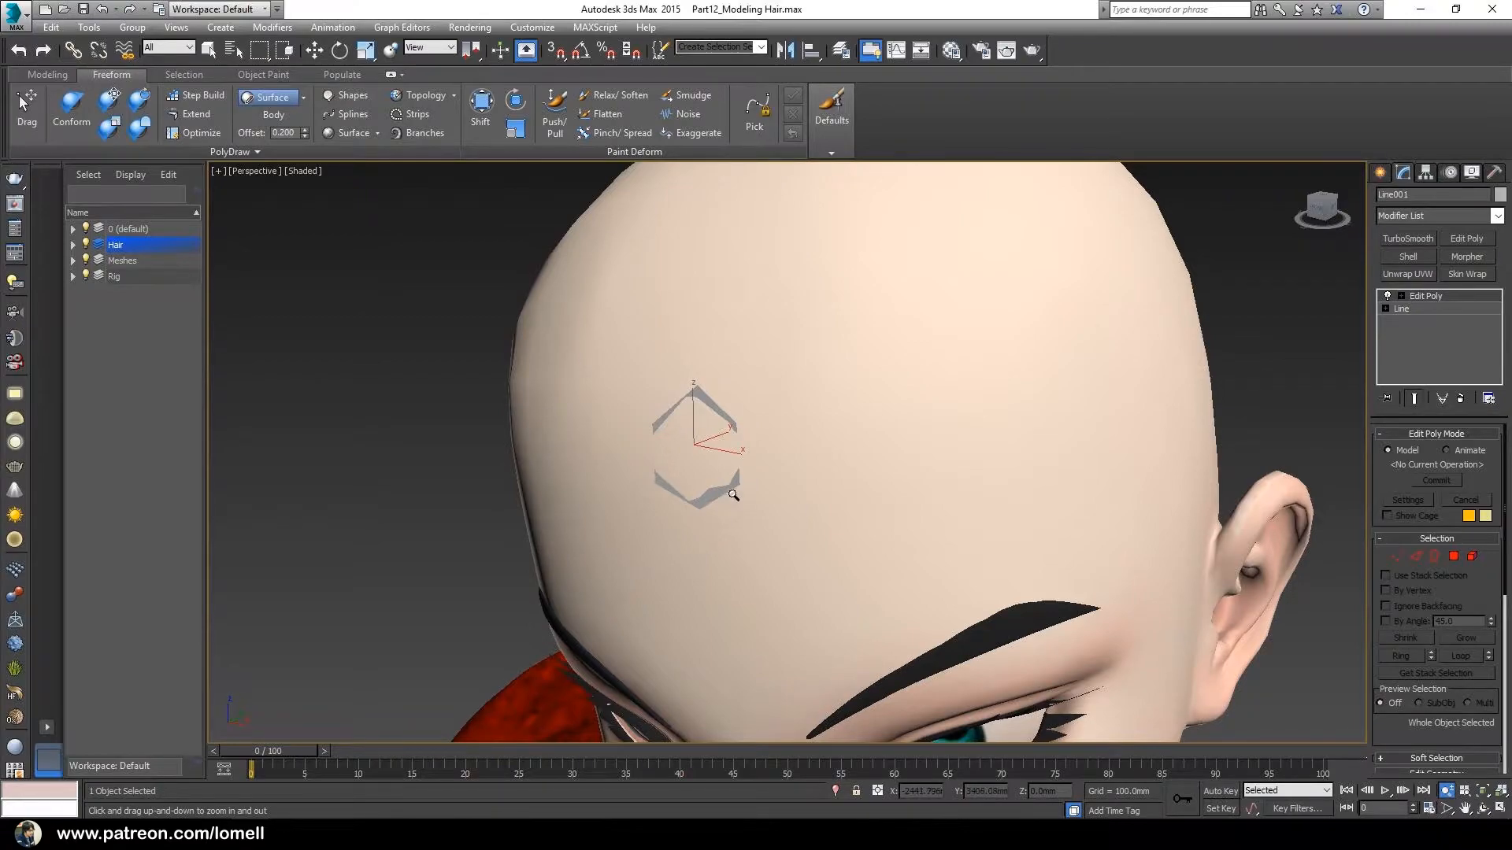
middle_click_drag(778, 471, 701, 433, "alt")
Display the selected object with edged faces and inspect the hair polygon's outline on the forehead
left_click(299, 171)
mouse_move(390, 365)
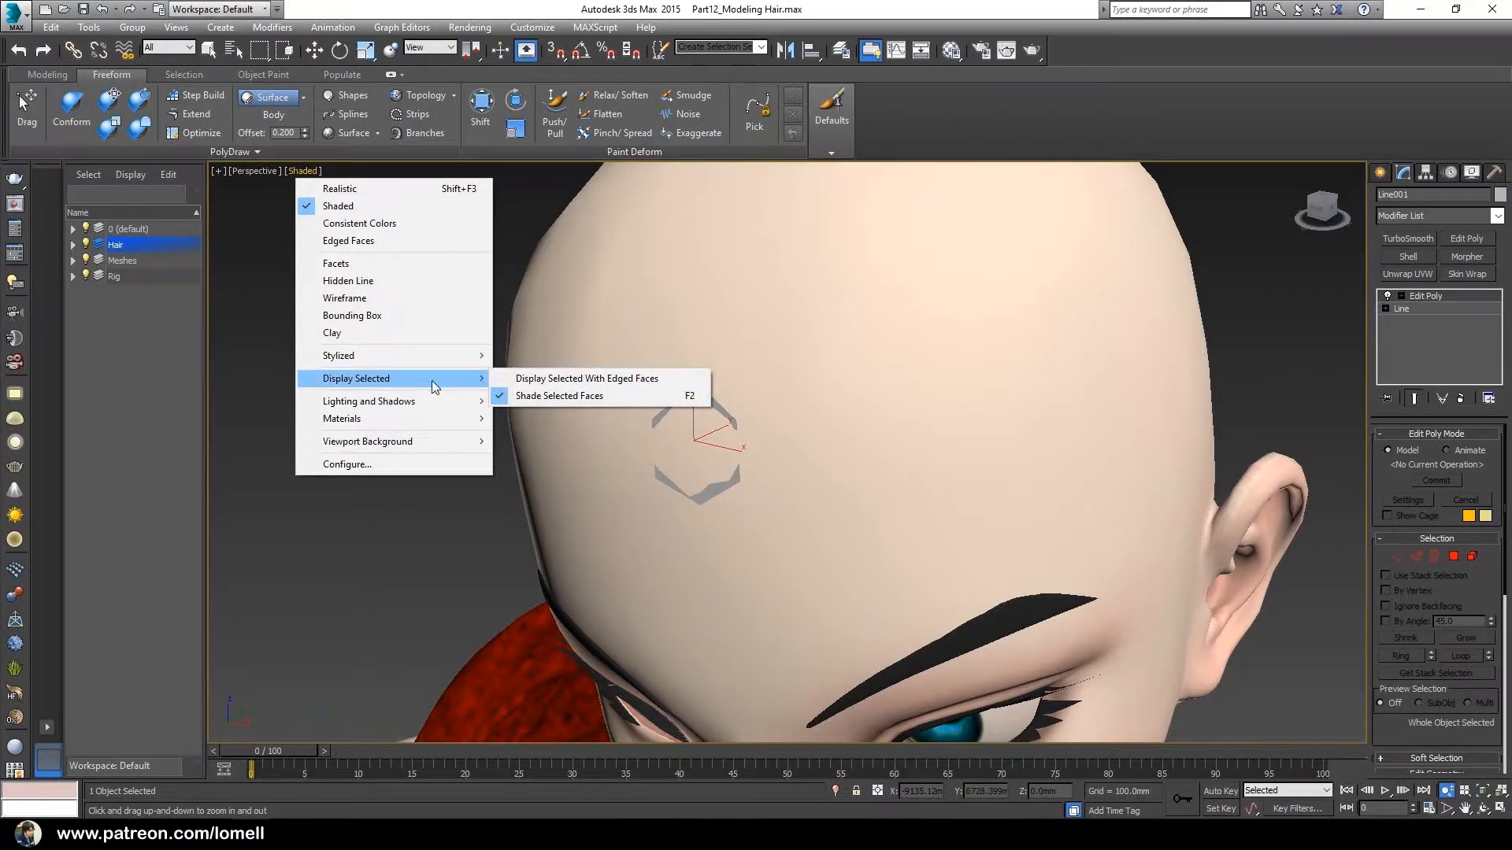
left_click(559, 382)
scroll(672, 406, "up", 8)
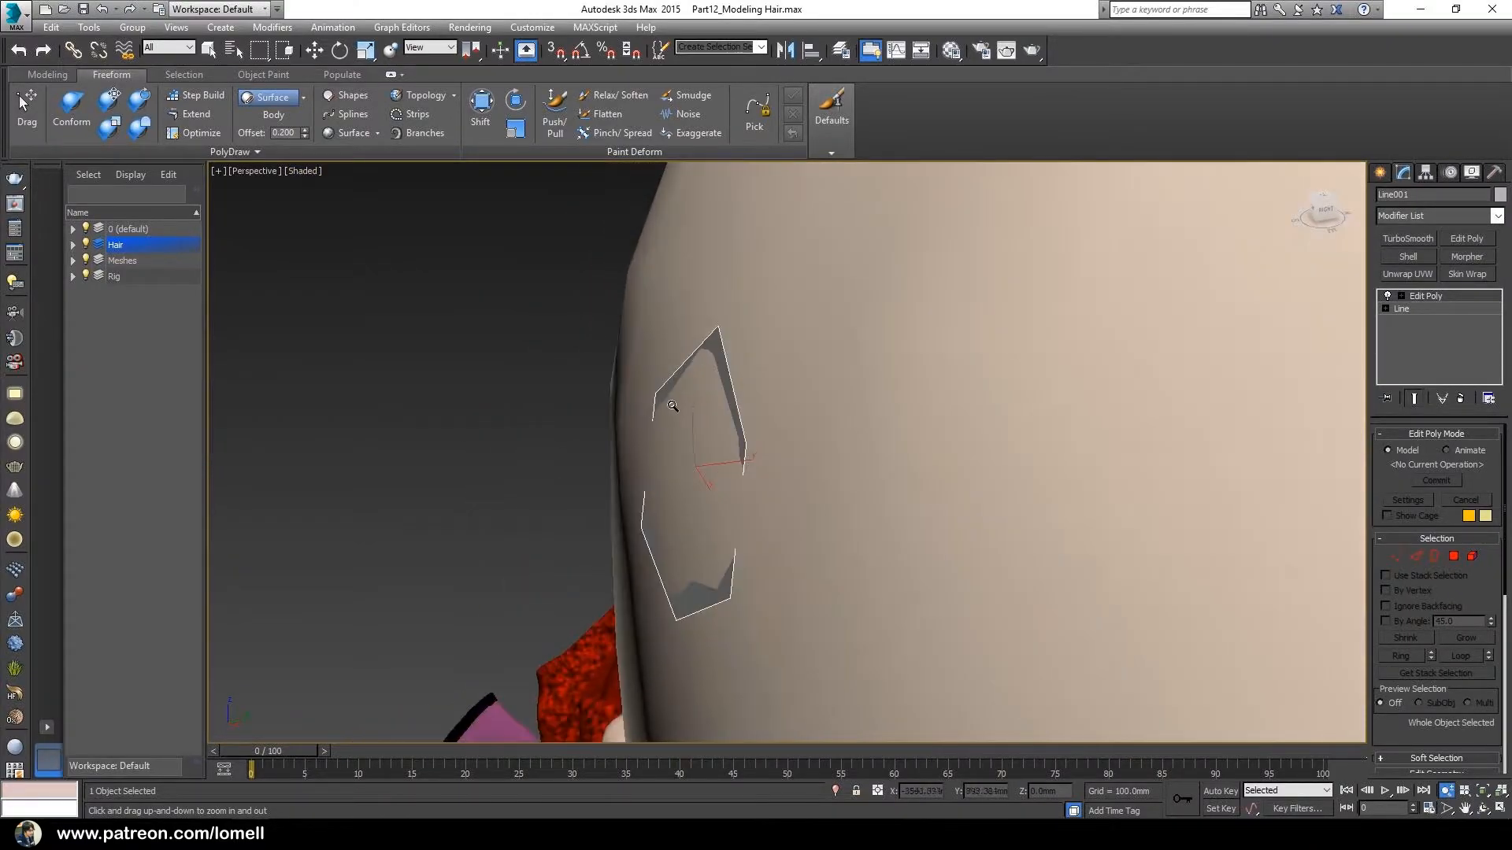
mouse_move(642, 404)
middle_mouse_down("alt")
mouse_move(732, 368)
mouse_move(678, 433)
mouse_move(733, 429)
mouse_move(719, 463)
mouse_move(700, 444)
mouse_move(685, 470)
mouse_move(655, 355)
middle_mouse_up("alt")
scroll(700, 410, "down", 5)
Compare the hair polygon with the head's mesh using edged faces on all objects, and return to plain shading
key("F4")
scroll(697, 445, "down", 4)
mouse_move(754, 475)
middle_mouse_down("alt")
mouse_move(776, 443)
mouse_move(756, 448)
mouse_move(749, 475)
middle_mouse_up("alt")
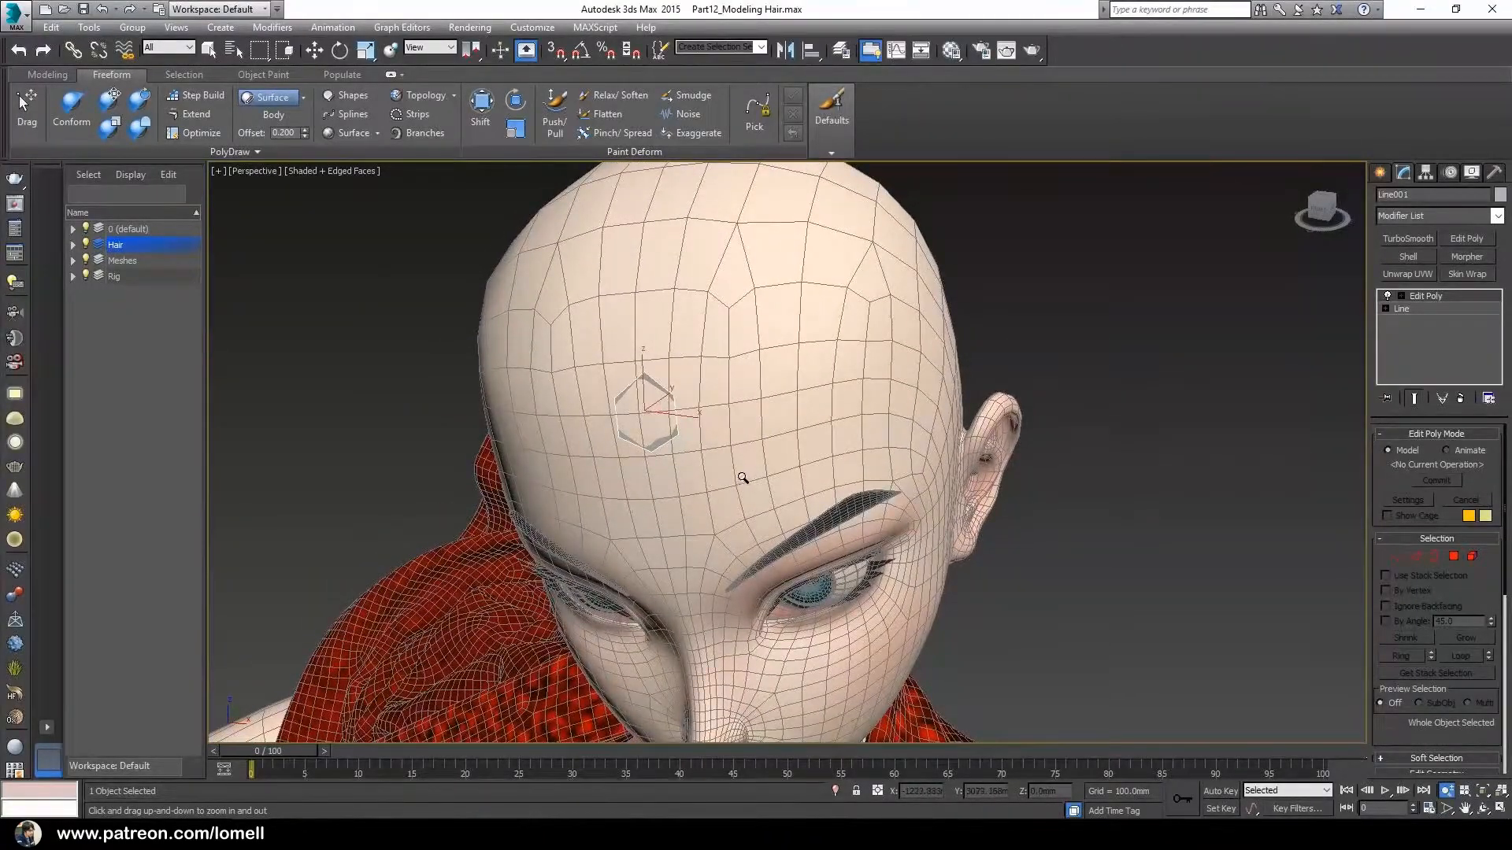
key("F4")
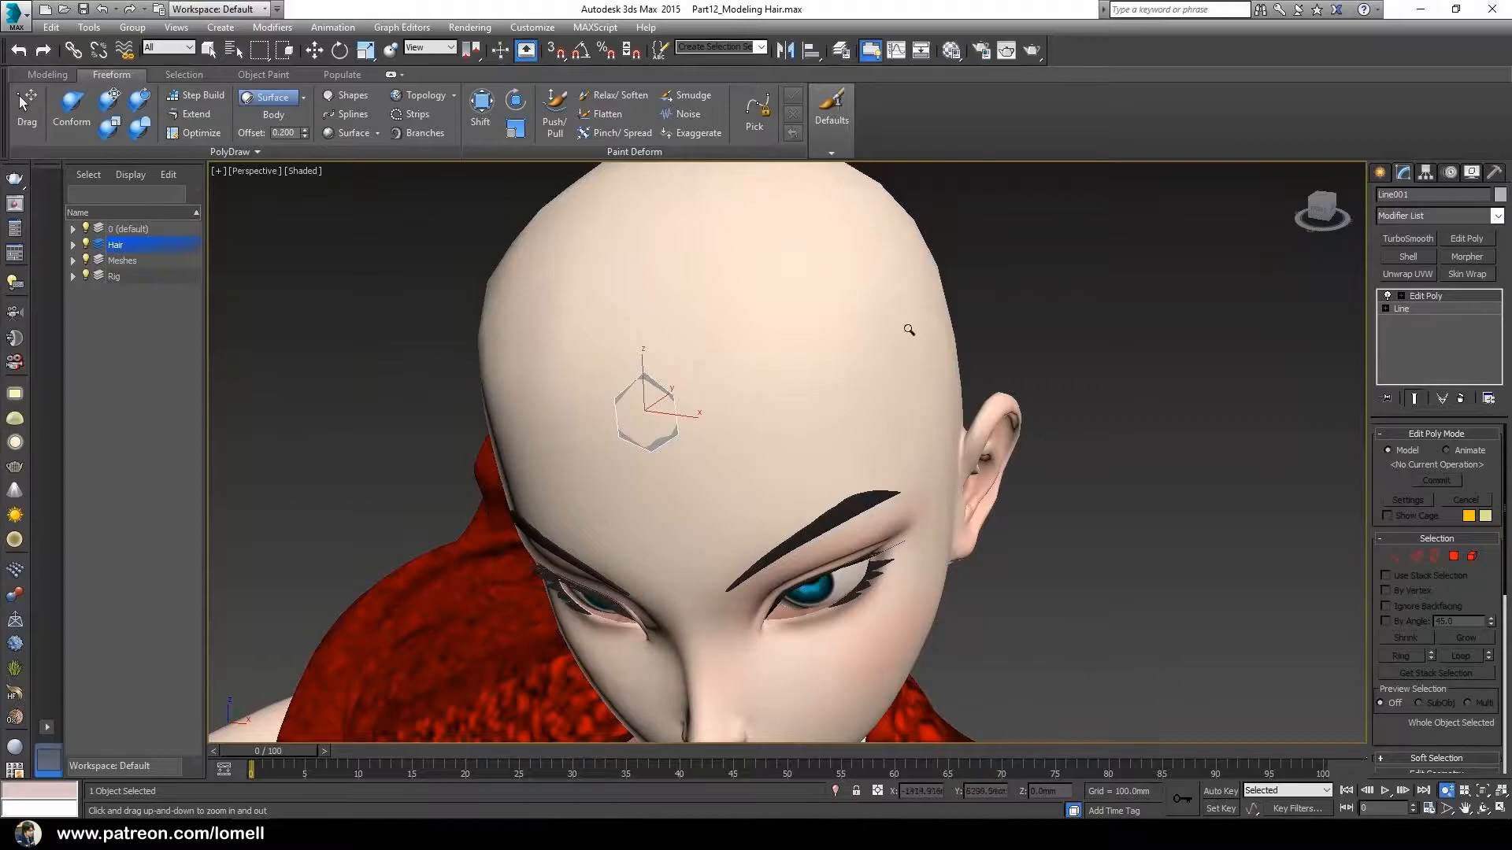
middle_click_drag(695, 597, 757, 448, "alt")
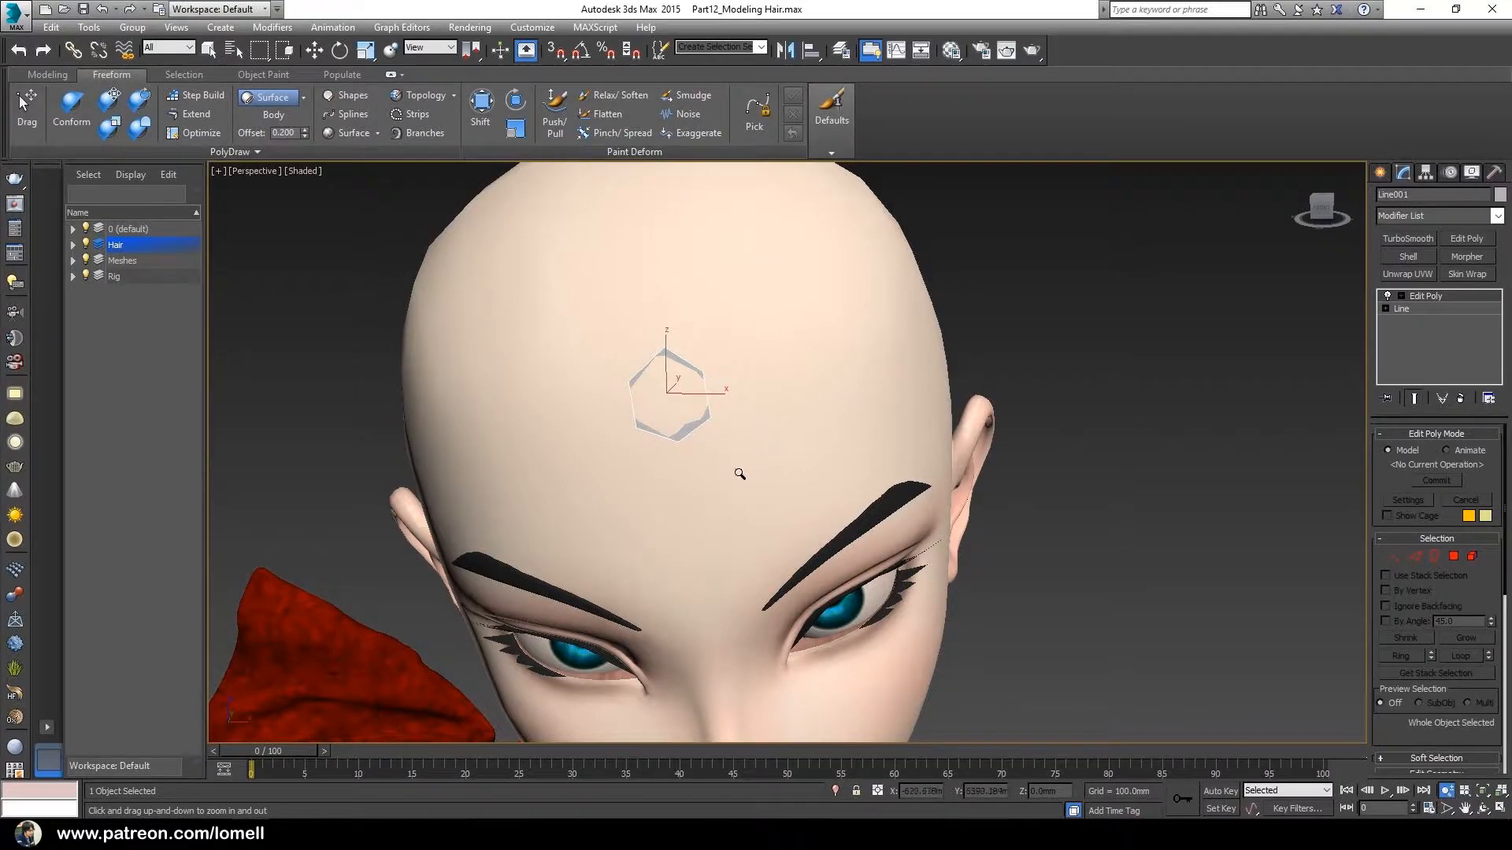
Select the hair polygon's six-edge border and set the Move tool's reference coordinate system to Screen
left_click(1433, 557)
middle_click_drag(775, 464, 696, 445, "alt")
middle_click_drag(696, 445, 695, 393, "ctrl+alt")
key("w")
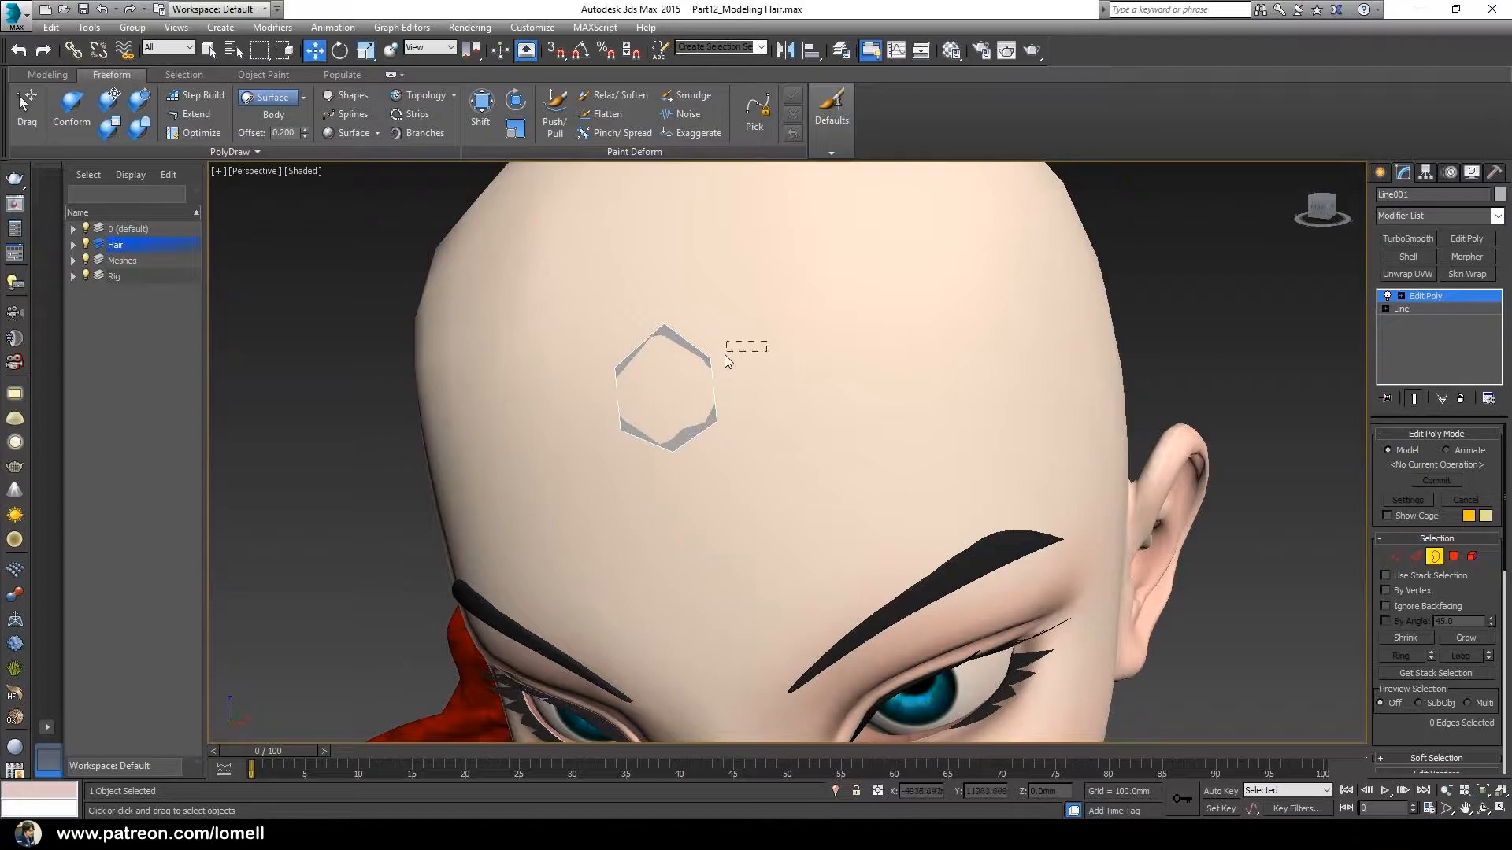
left_click_drag(688, 384, 683, 389)
mouse_move(743, 411)
middle_mouse_down("alt")
mouse_move(739, 374)
mouse_move(744, 405)
middle_mouse_up("alt")
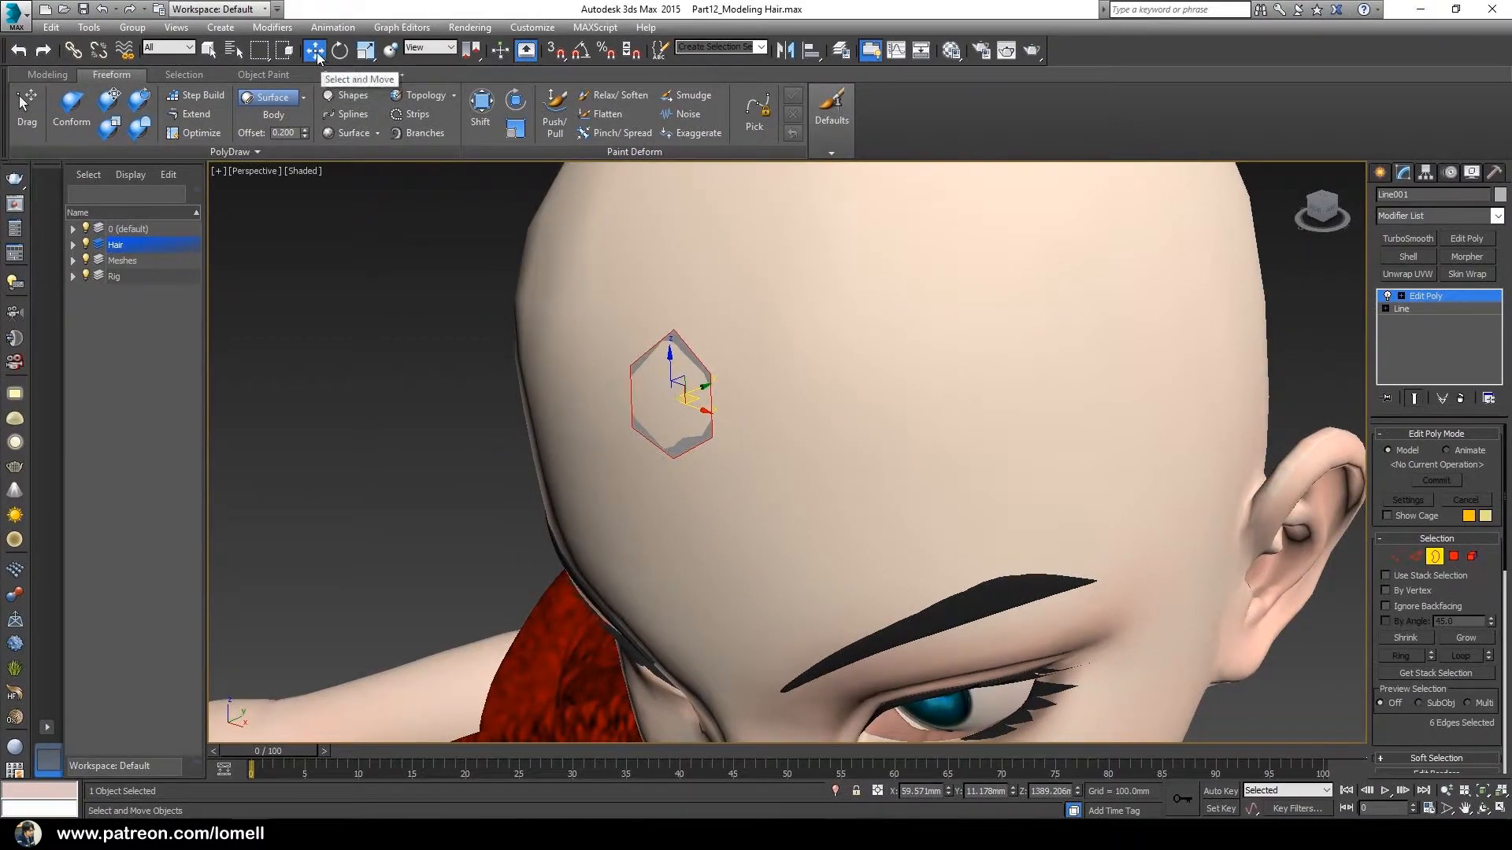
left_click(425, 49)
left_click(418, 72)
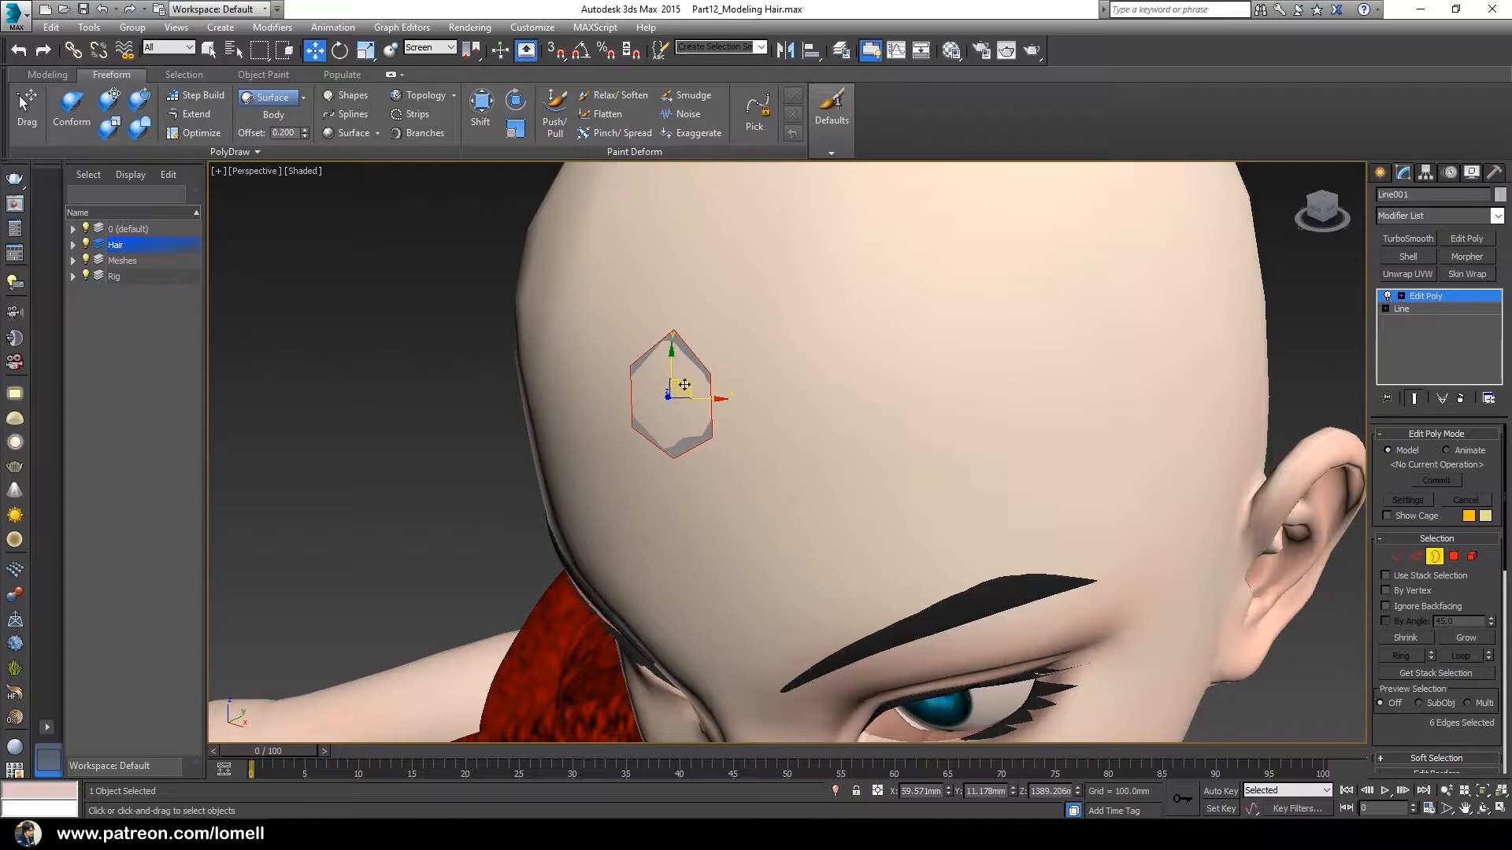
Extrude the selected hexagon border outward from the forehead to form the strand's first segment
mouse_move(686, 489)
middle_mouse_down("alt")
mouse_move(711, 485)
mouse_move(693, 466)
middle_mouse_up("alt")
left_click_drag(687, 383, 643, 377, "shift")
middle_click_drag(662, 472, 633, 422, "alt")
middle_click_drag(633, 421, 658, 384, "ctrl+alt")
Rotate and reposition the extruded border to angle the open end of the hair strand
key("e")
left_click_drag(653, 378, 642, 403)
key("w")
middle_click_drag(640, 408, 669, 353, "alt")
left_click_drag(636, 371, 639, 338)
key("e")
middle_click_drag(640, 339, 611, 472, "alt")
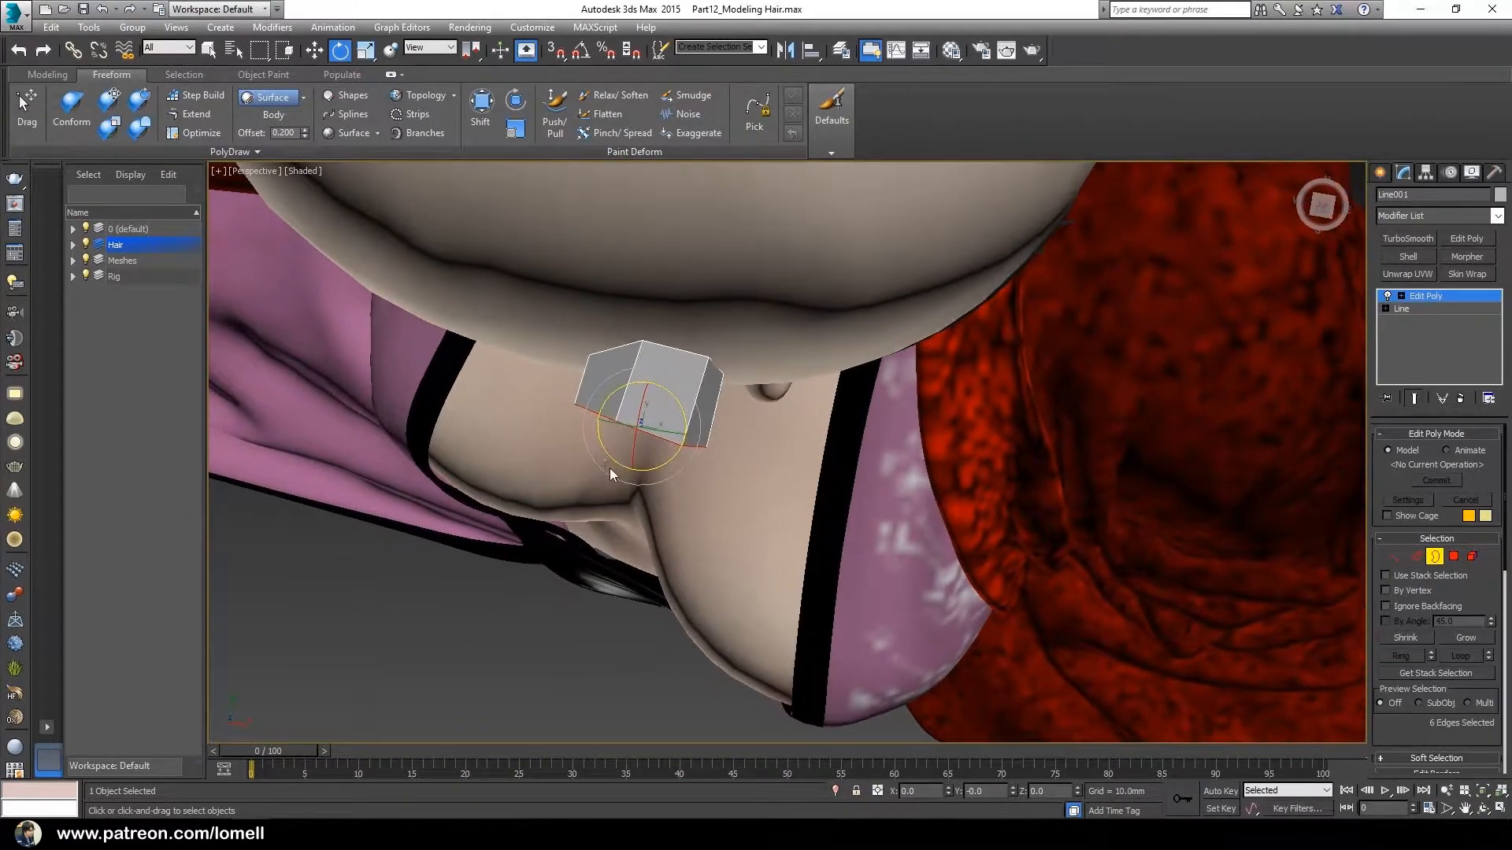
middle_click_drag(326, 493, 767, 545, "alt")
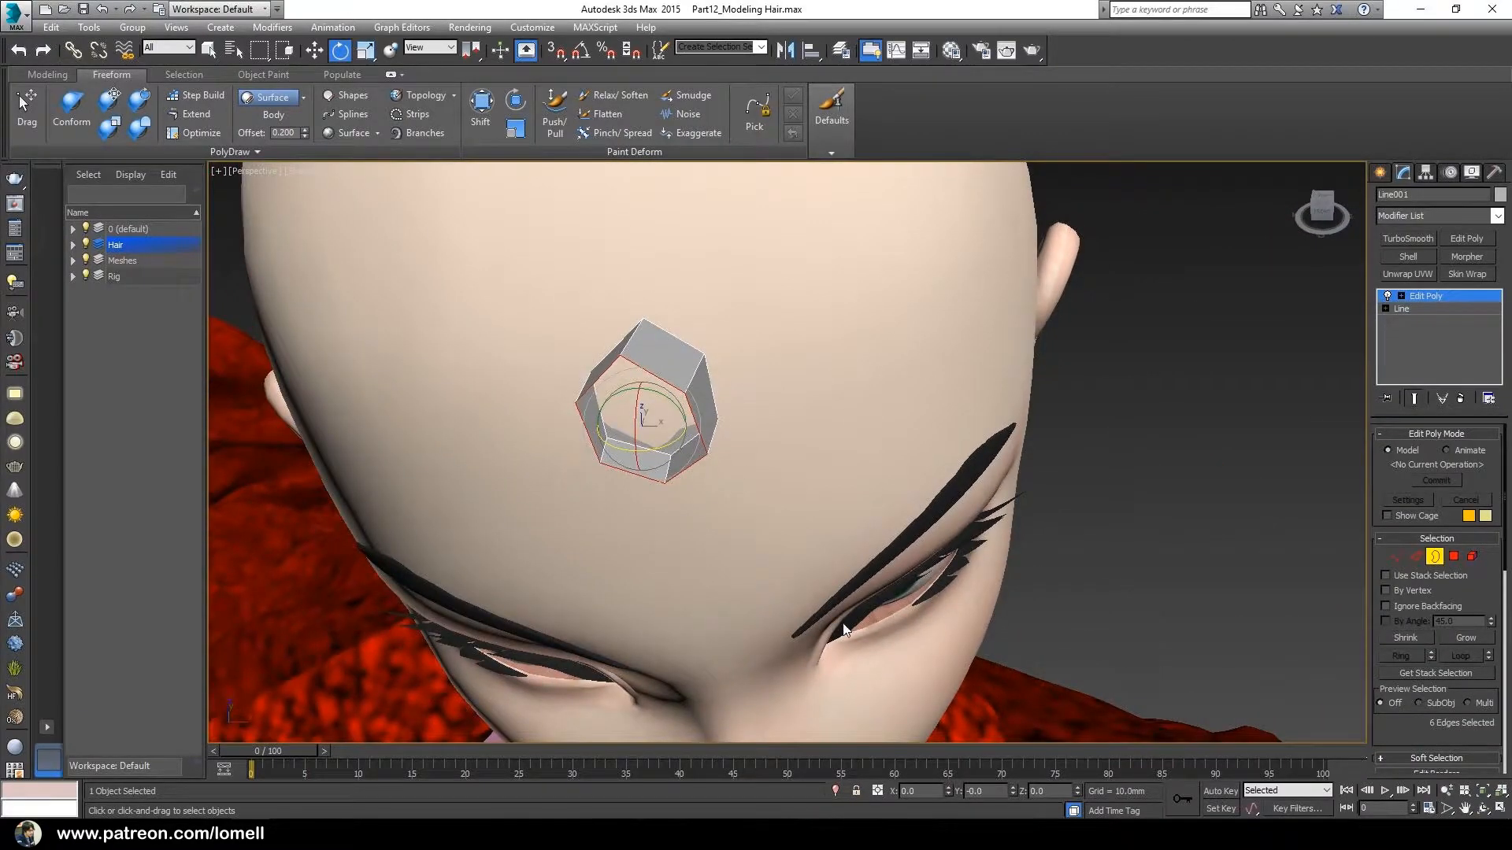
Examine where the strand's base meets the scalp from the side and check for an open border there
mouse_move(837, 606)
middle_mouse_down("alt")
mouse_move(735, 460)
mouse_move(773, 481)
mouse_move(712, 459)
mouse_move(735, 493)
mouse_move(692, 500)
mouse_move(705, 432)
mouse_move(688, 512)
mouse_move(699, 473)
mouse_move(609, 531)
mouse_move(645, 522)
middle_mouse_up("alt")
scroll(735, 493, "up", 1)
scroll(697, 480, "up", 3)
scroll(697, 481, "up", 1)
scroll(699, 474, "up", 2)
scroll(700, 478, "up", 1)
scroll(614, 515, "up", 1)
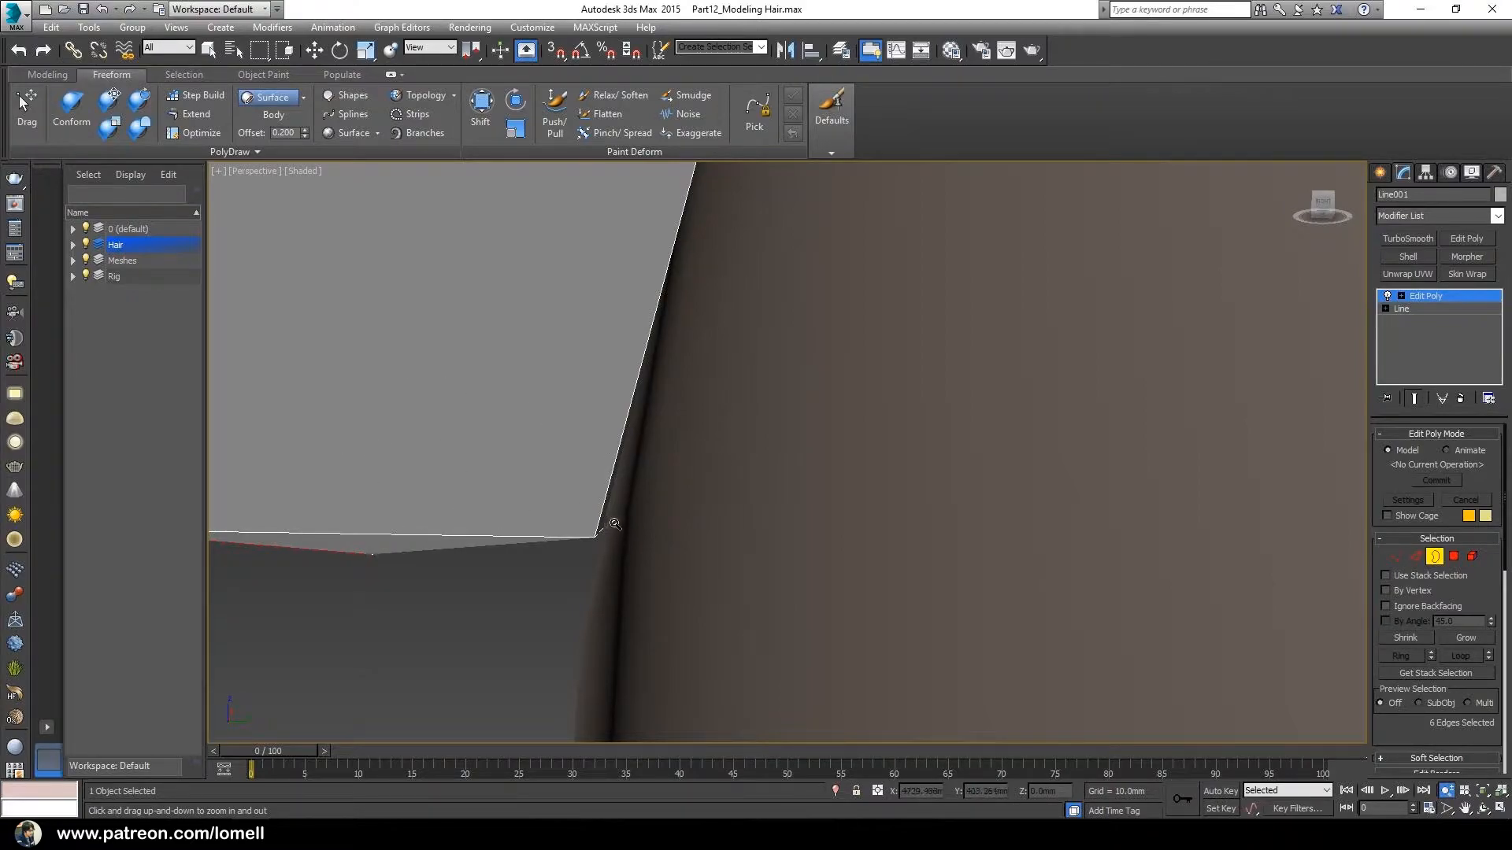
mouse_move(596, 543)
middle_mouse_down("alt")
mouse_move(627, 467)
mouse_move(658, 558)
middle_mouse_up("alt")
scroll(657, 516, "down", 4)
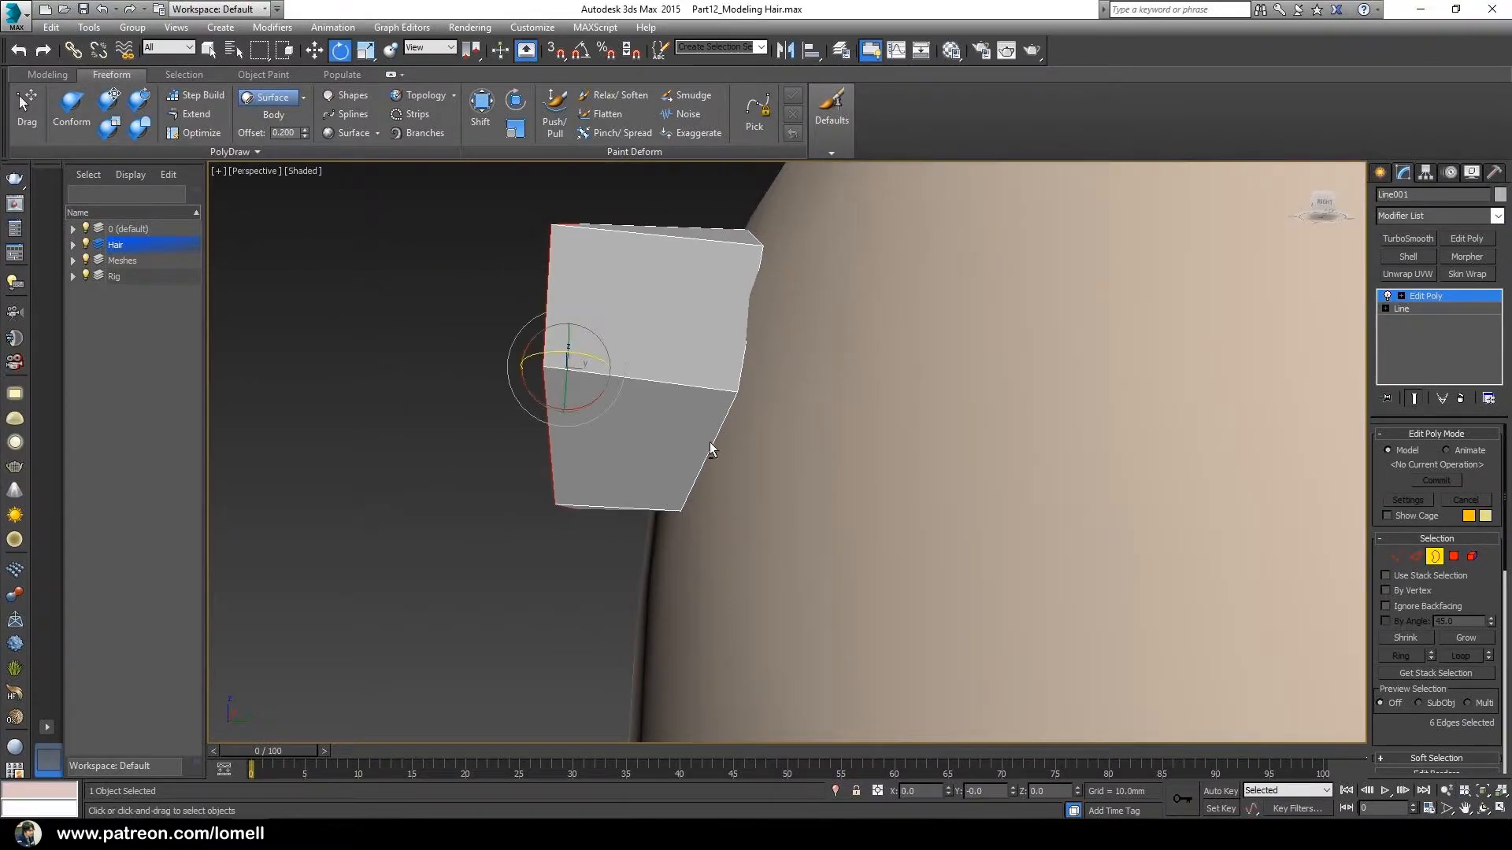
middle_click_drag(709, 451, 801, 490, "alt")
left_click_drag(726, 409, 726, 409)
middle_click_drag(713, 450, 766, 419, "alt")
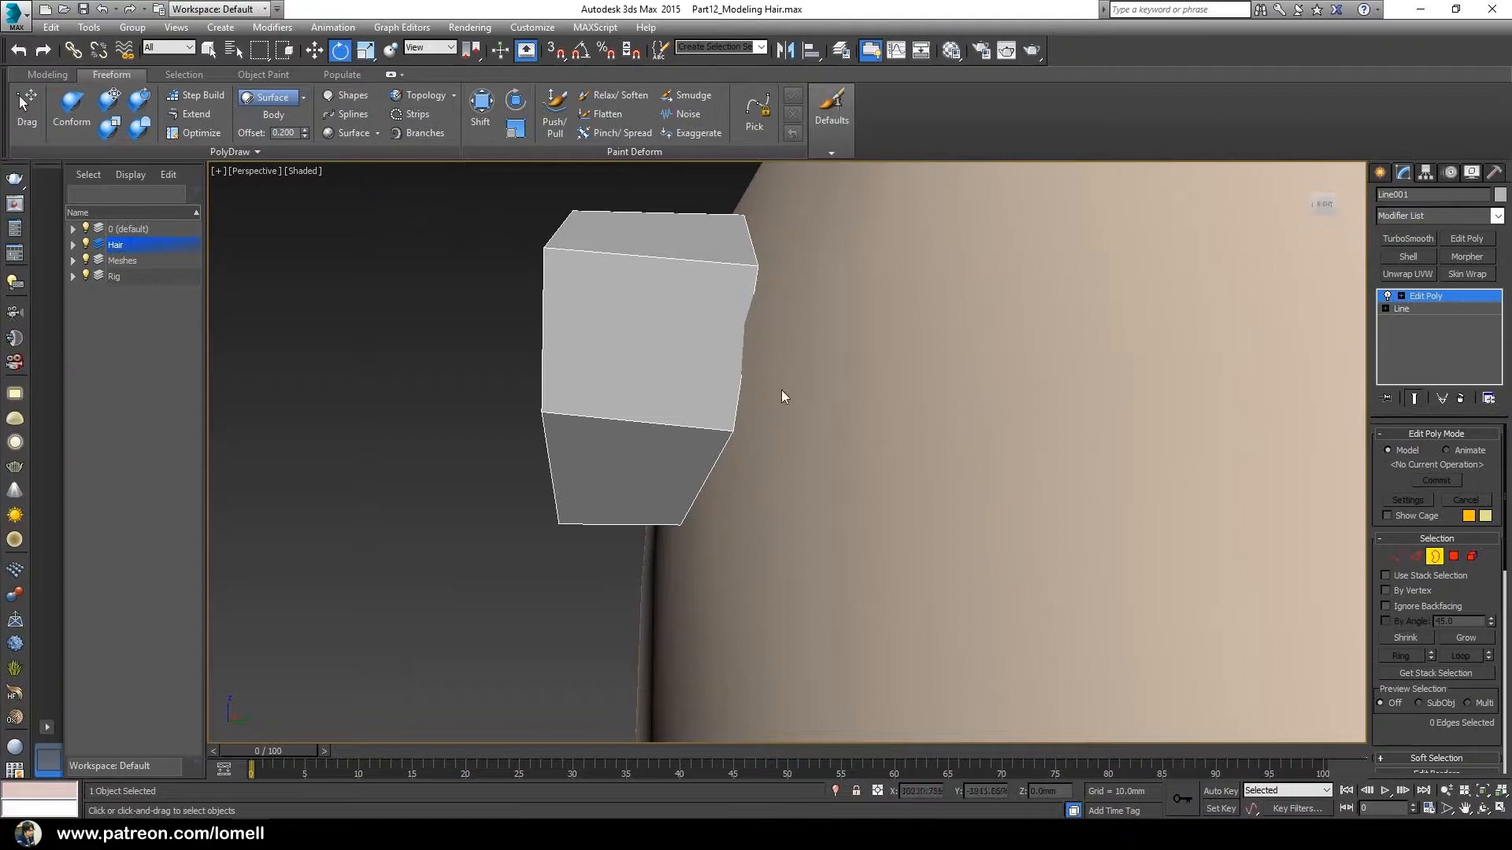
middle_click_drag(600, 335, 661, 541, "alt")
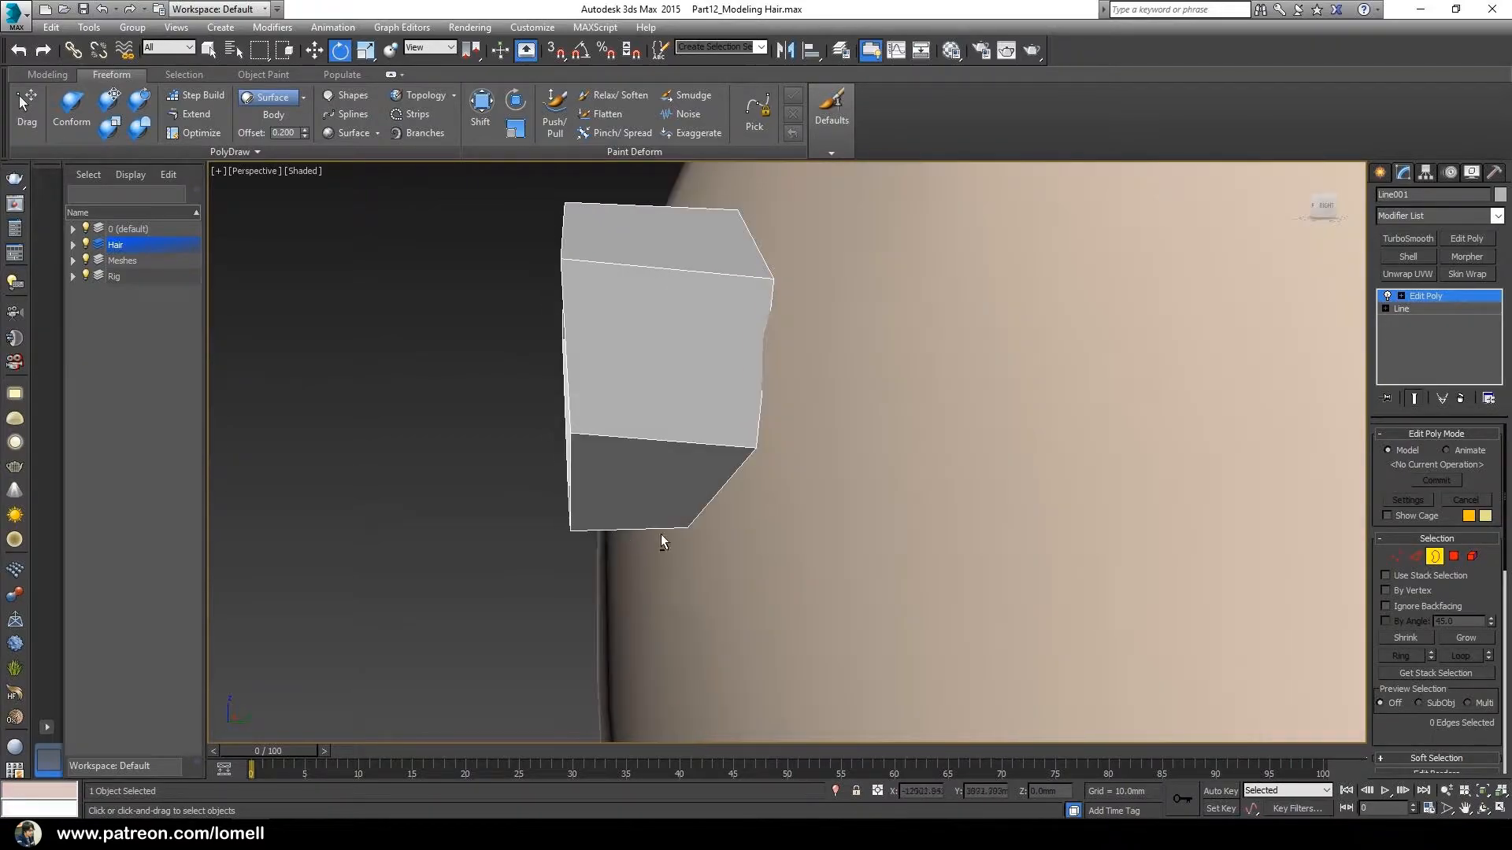
Isolate the hair strand and delete the hexagonal polygon closing its base
left_click(833, 789)
middle_click_drag(858, 575, 776, 542, "alt")
scroll(801, 546, "down", 3)
middle_click_drag(776, 541, 717, 471, "ctrl+alt")
key("e")
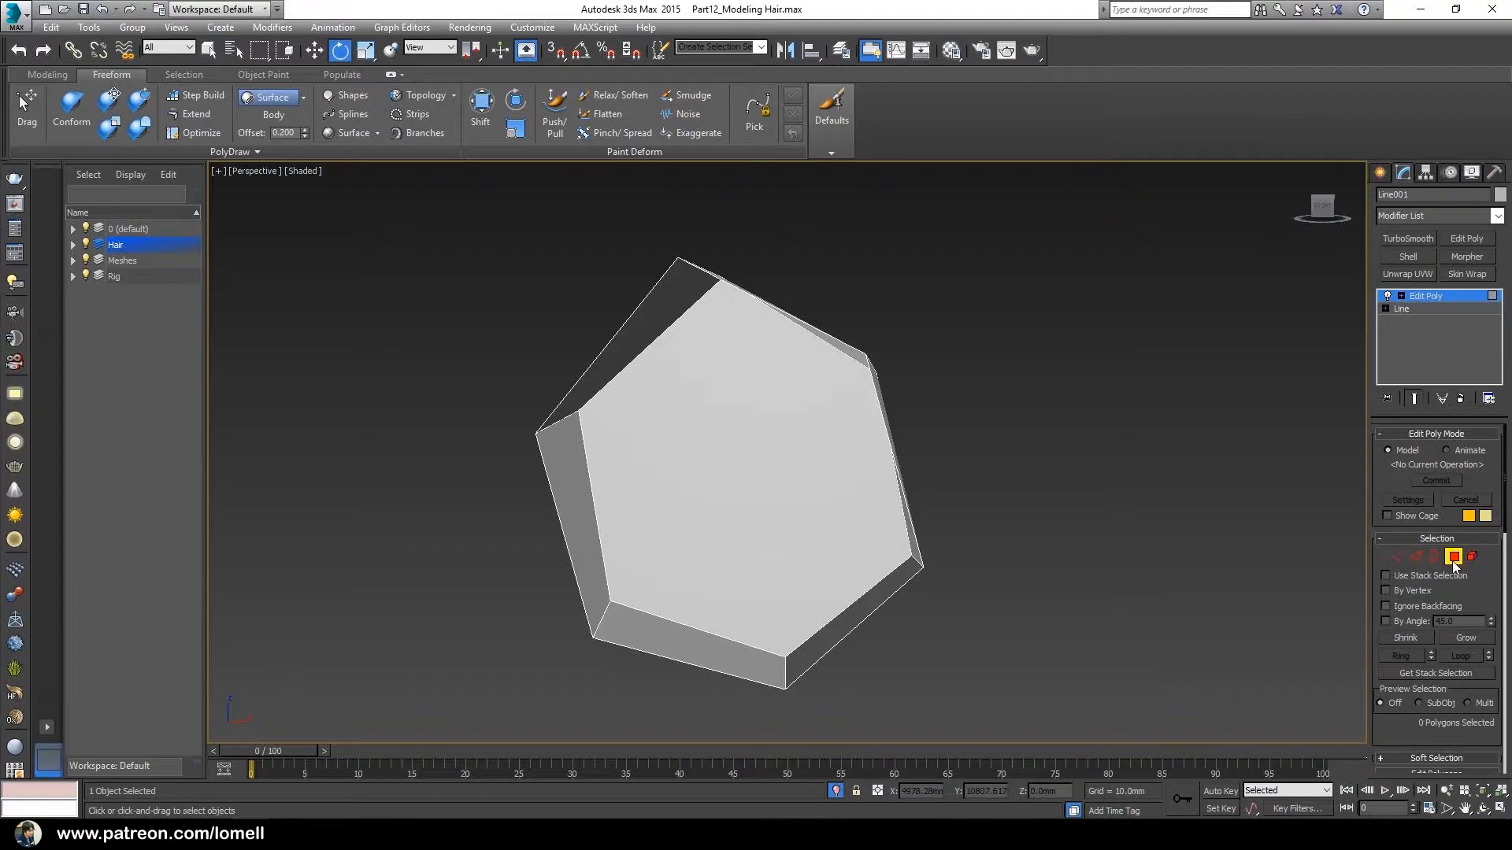
left_click(732, 493)
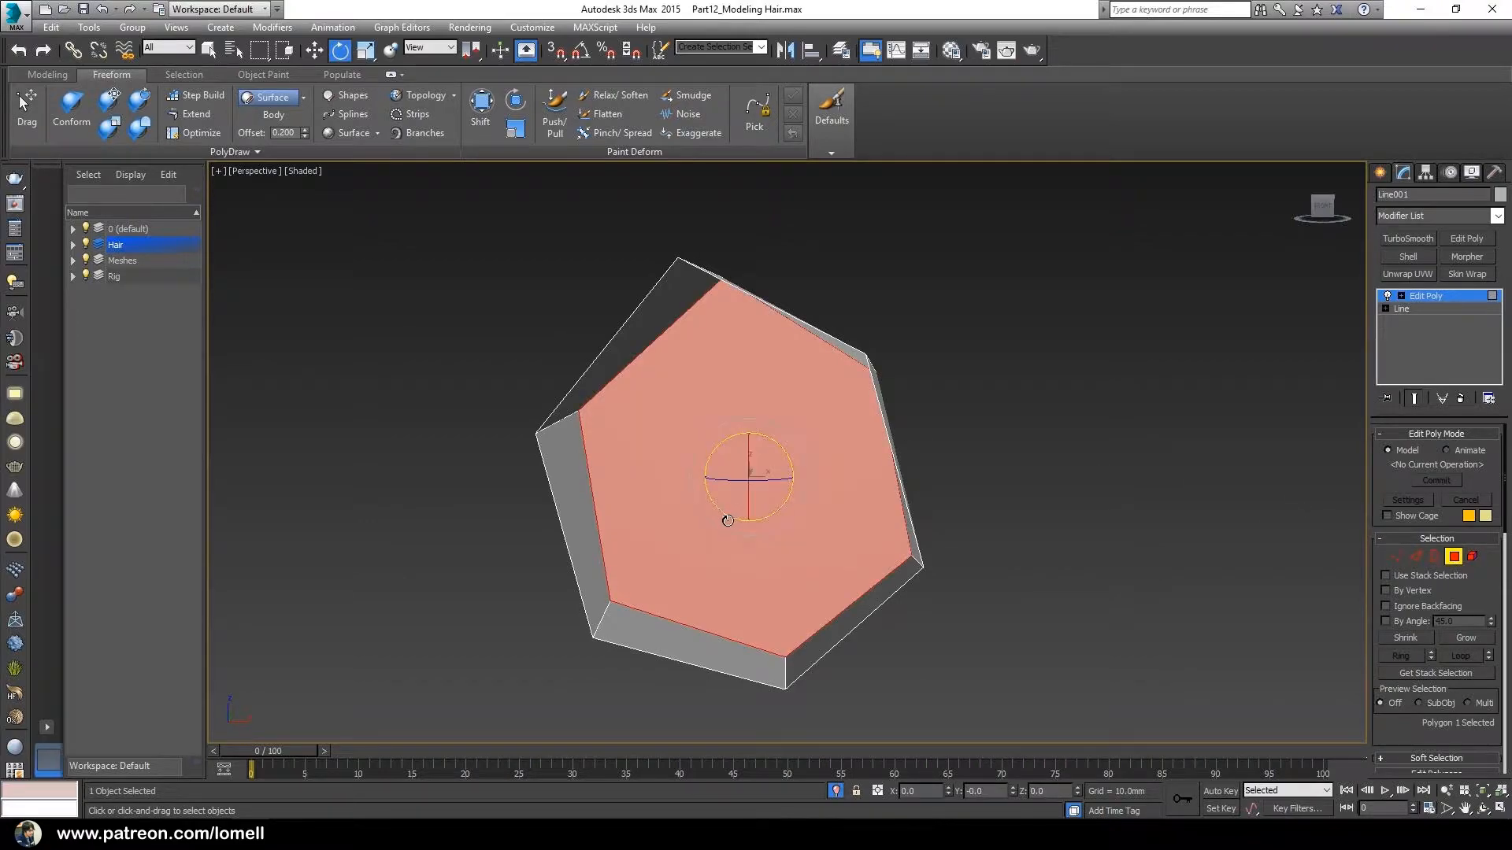
key("Delete")
Select the open border at the strand's base and end isolation to show the head again
middle_click_drag(716, 470, 645, 507, "alt")
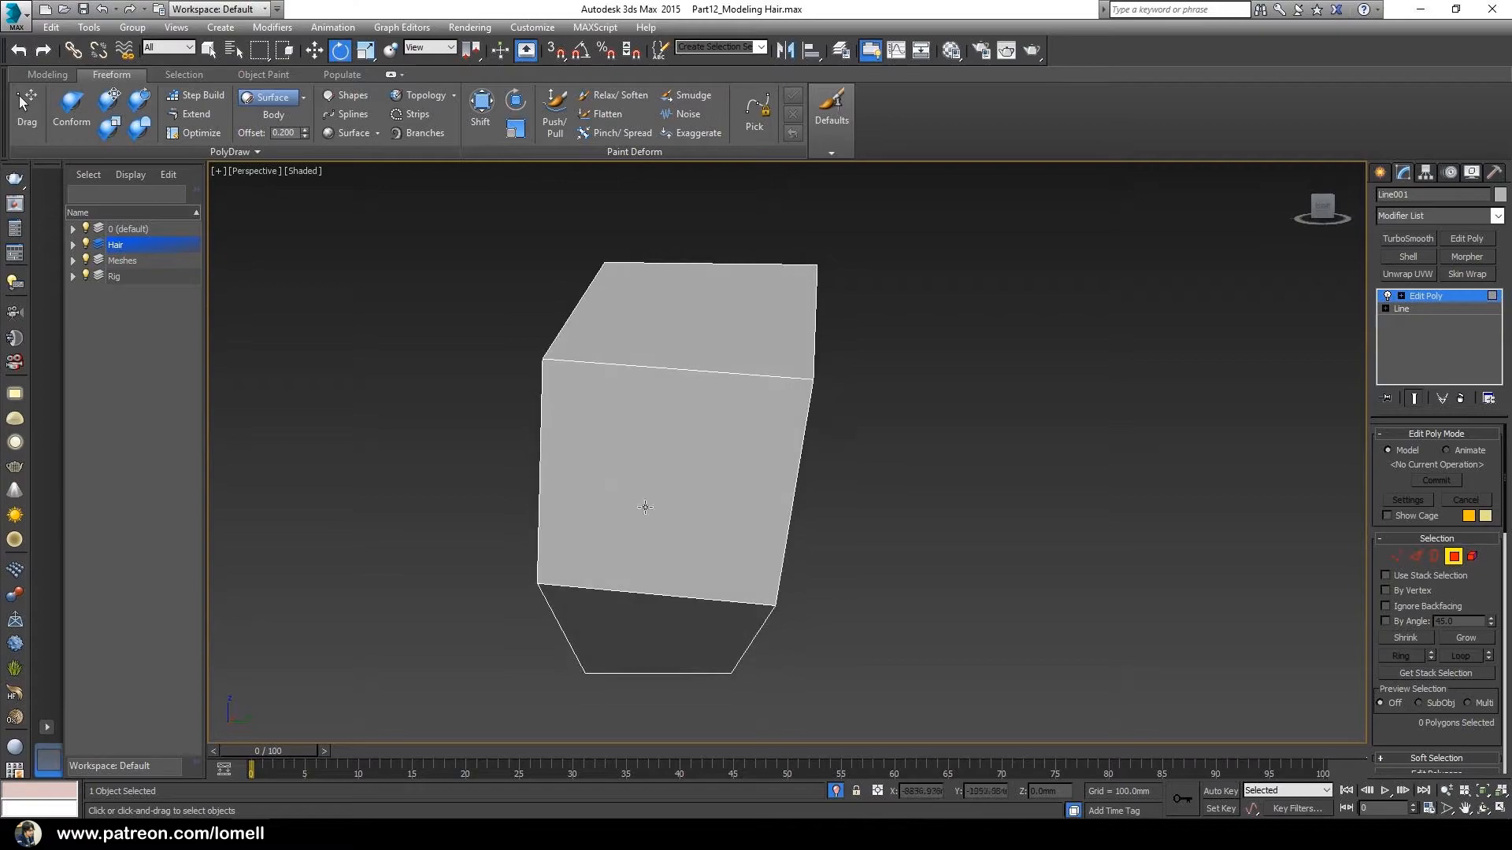
left_click(1434, 557)
middle_click_drag(1097, 484, 852, 488, "alt")
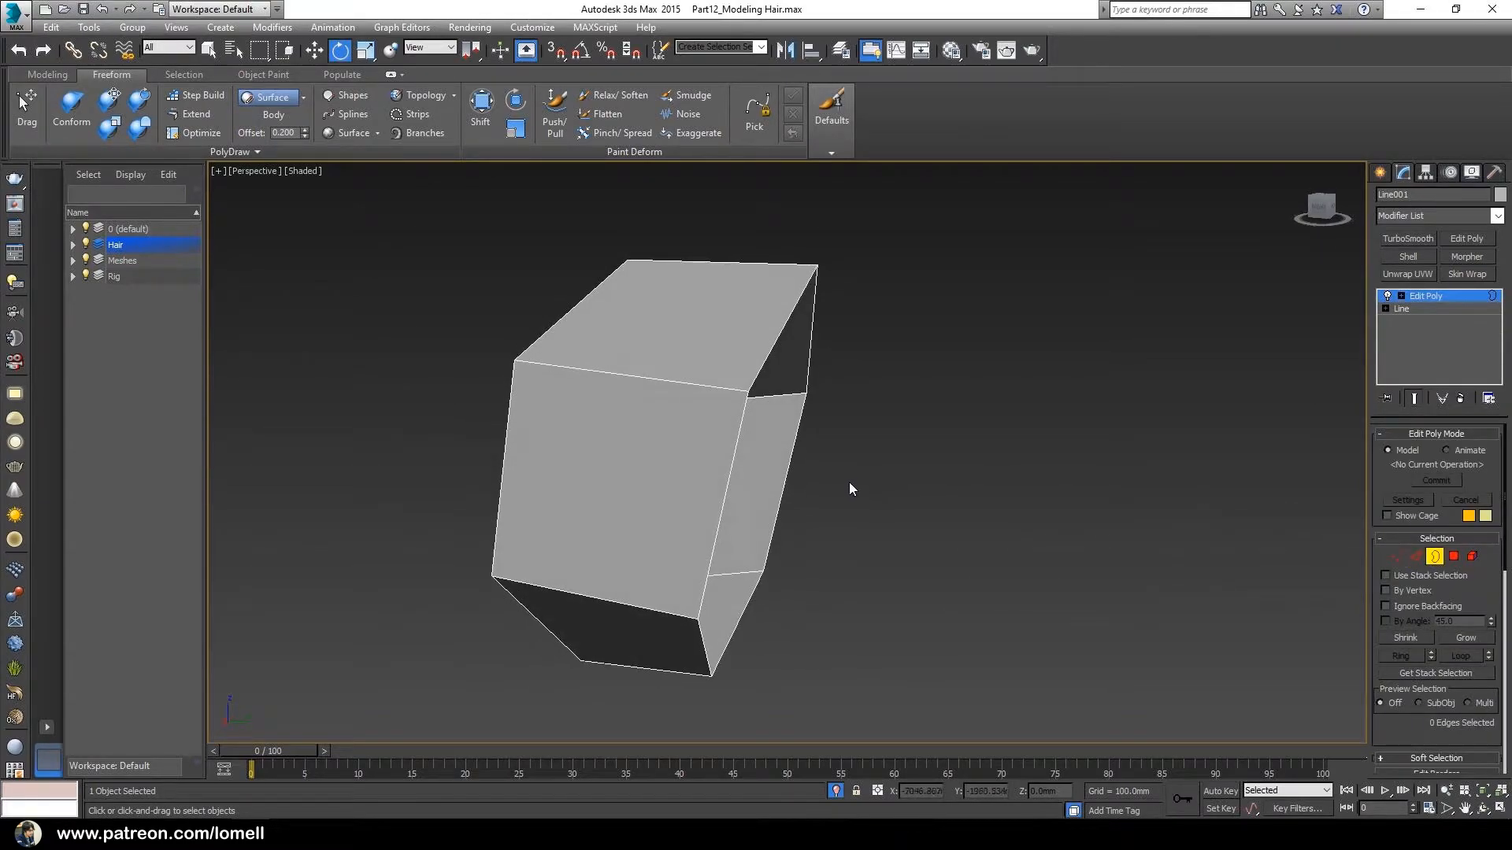
left_click_drag(772, 447, 772, 449)
middle_click_drag(772, 449, 789, 545, "alt")
left_click(835, 790)
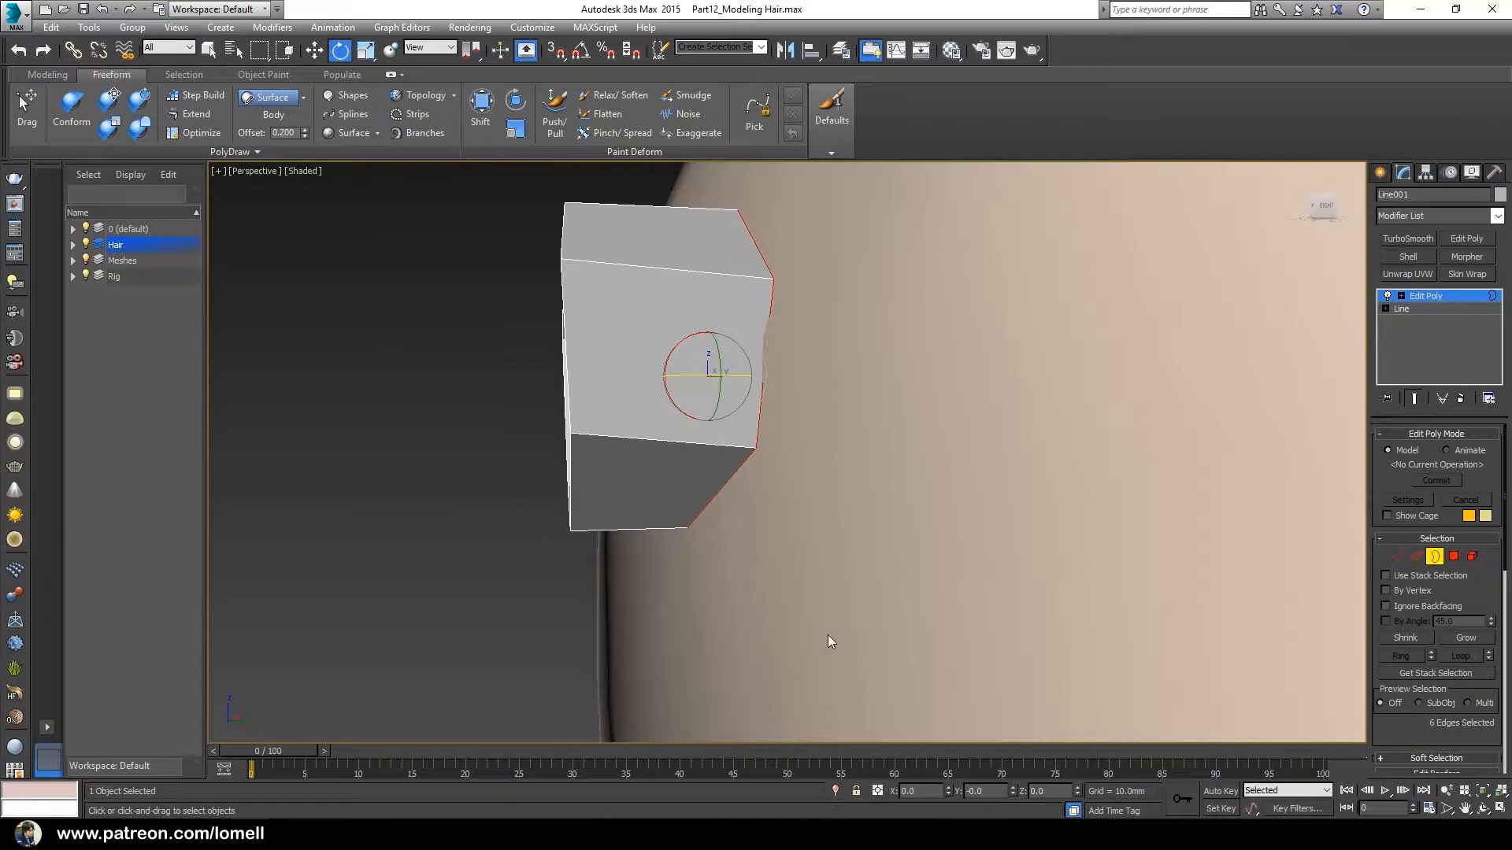
Extrude the base border into the head in wireframe view, return to shaded display and check the joint
scroll(800, 476, "up", 2)
key("F3")
middle_click_drag(806, 500, 756, 428, "alt")
key("w")
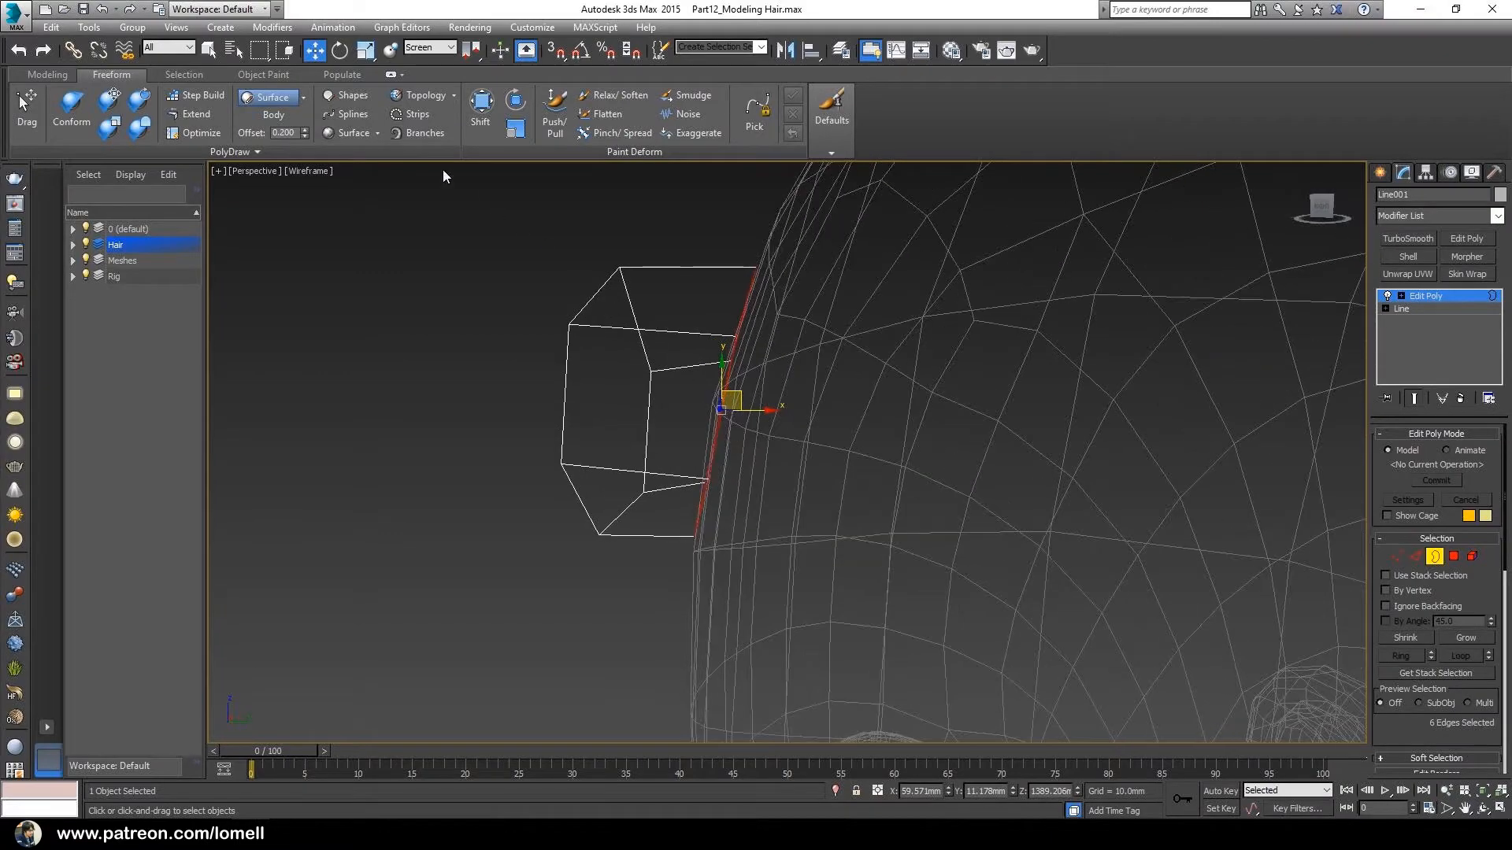
middle_click_drag(763, 523, 747, 419, "alt")
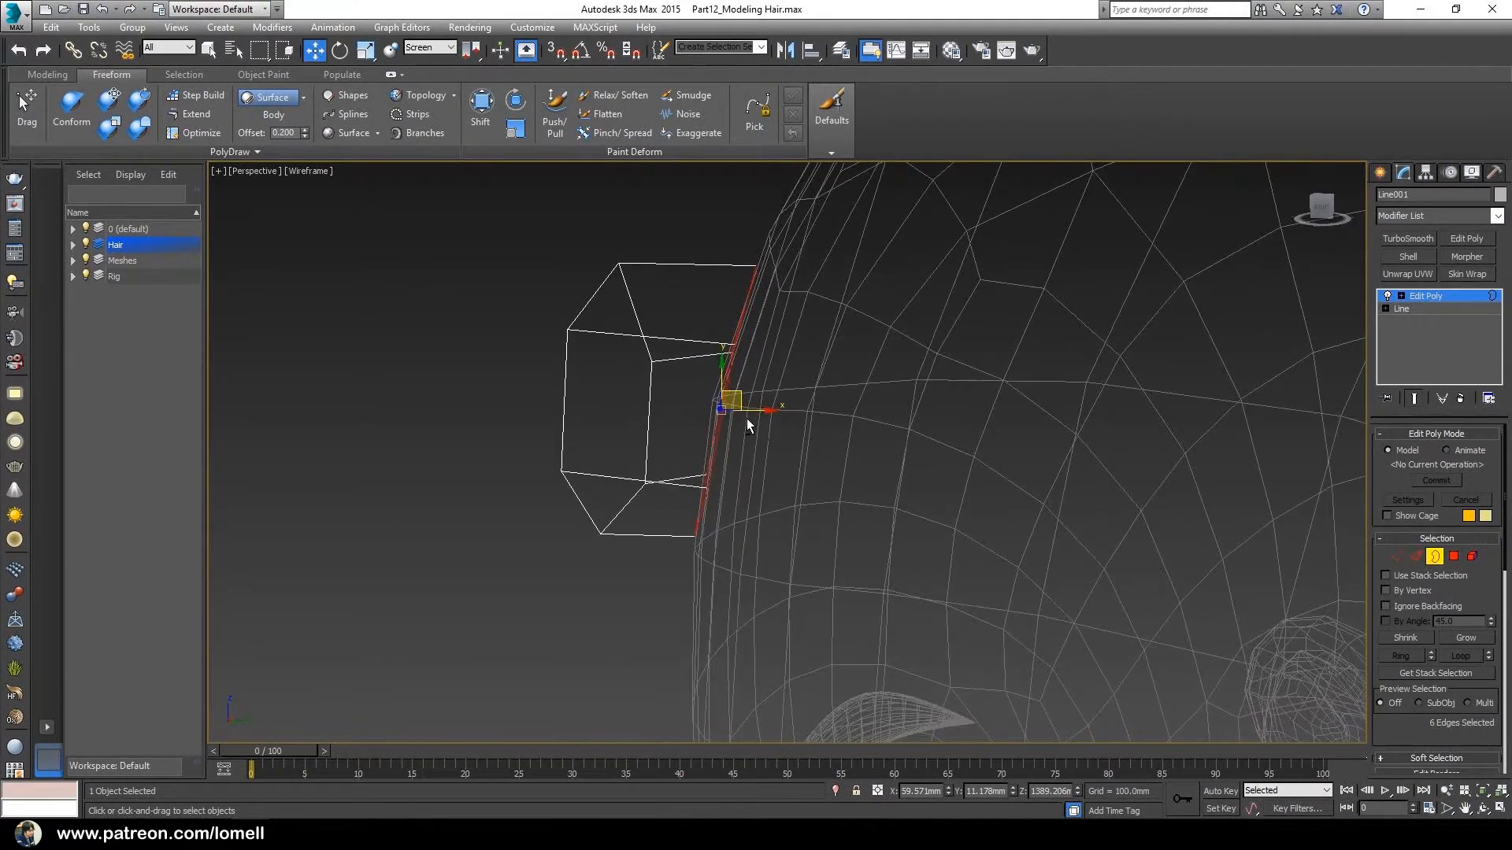
left_click_drag(739, 400, 784, 397, "shift")
mouse_move(763, 432)
middle_mouse_down("alt")
mouse_move(784, 441)
mouse_move(760, 515)
mouse_move(732, 455)
mouse_move(729, 480)
mouse_move(730, 442)
mouse_move(698, 464)
mouse_move(710, 352)
middle_mouse_up("alt")
key("F3")
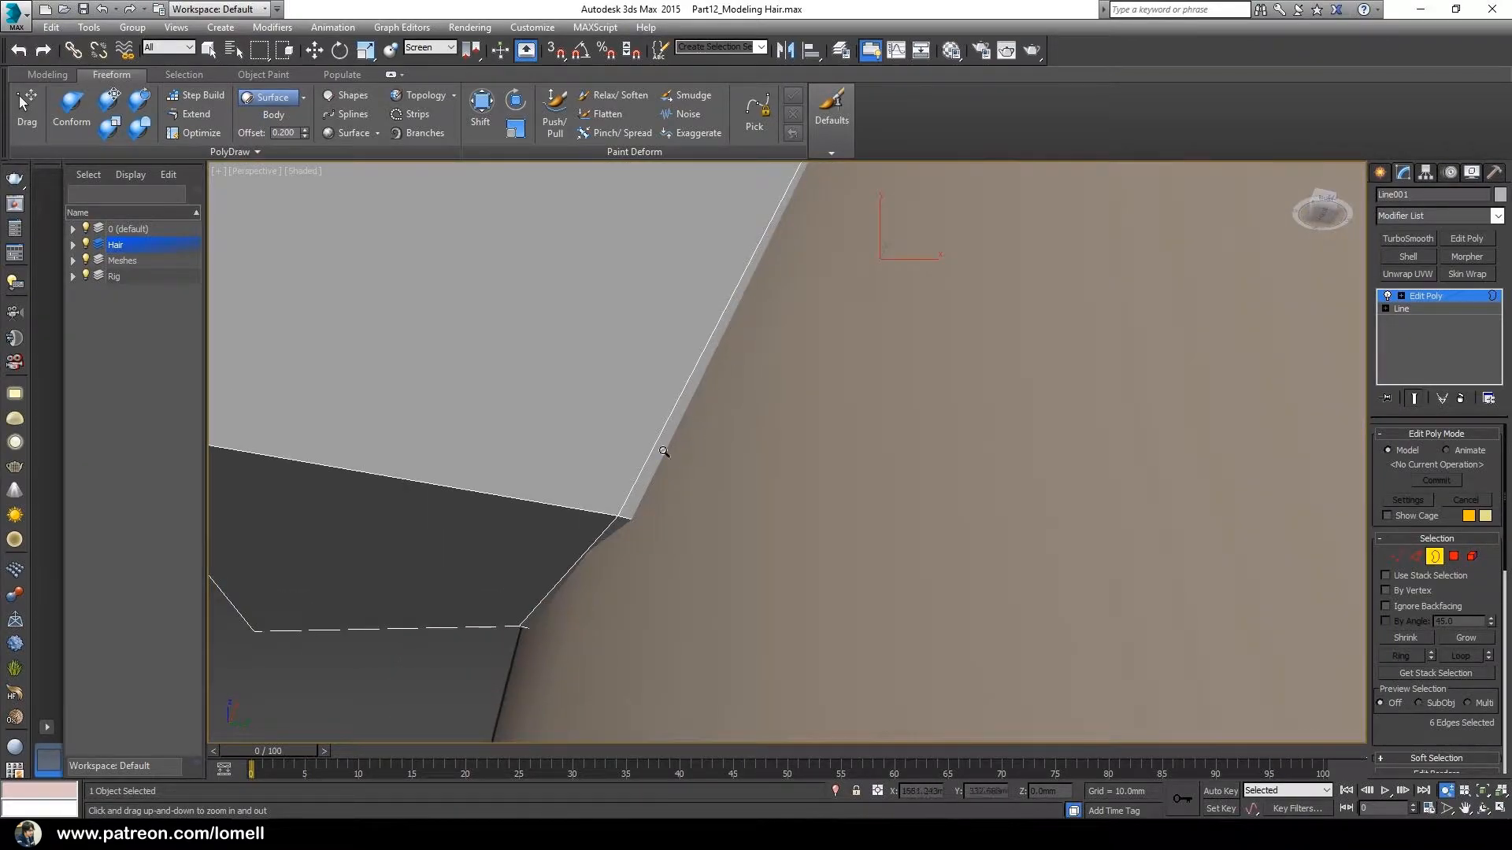
middle_click_drag(623, 505, 756, 583, "alt")
middle_click_drag(756, 583, 814, 470, "alt")
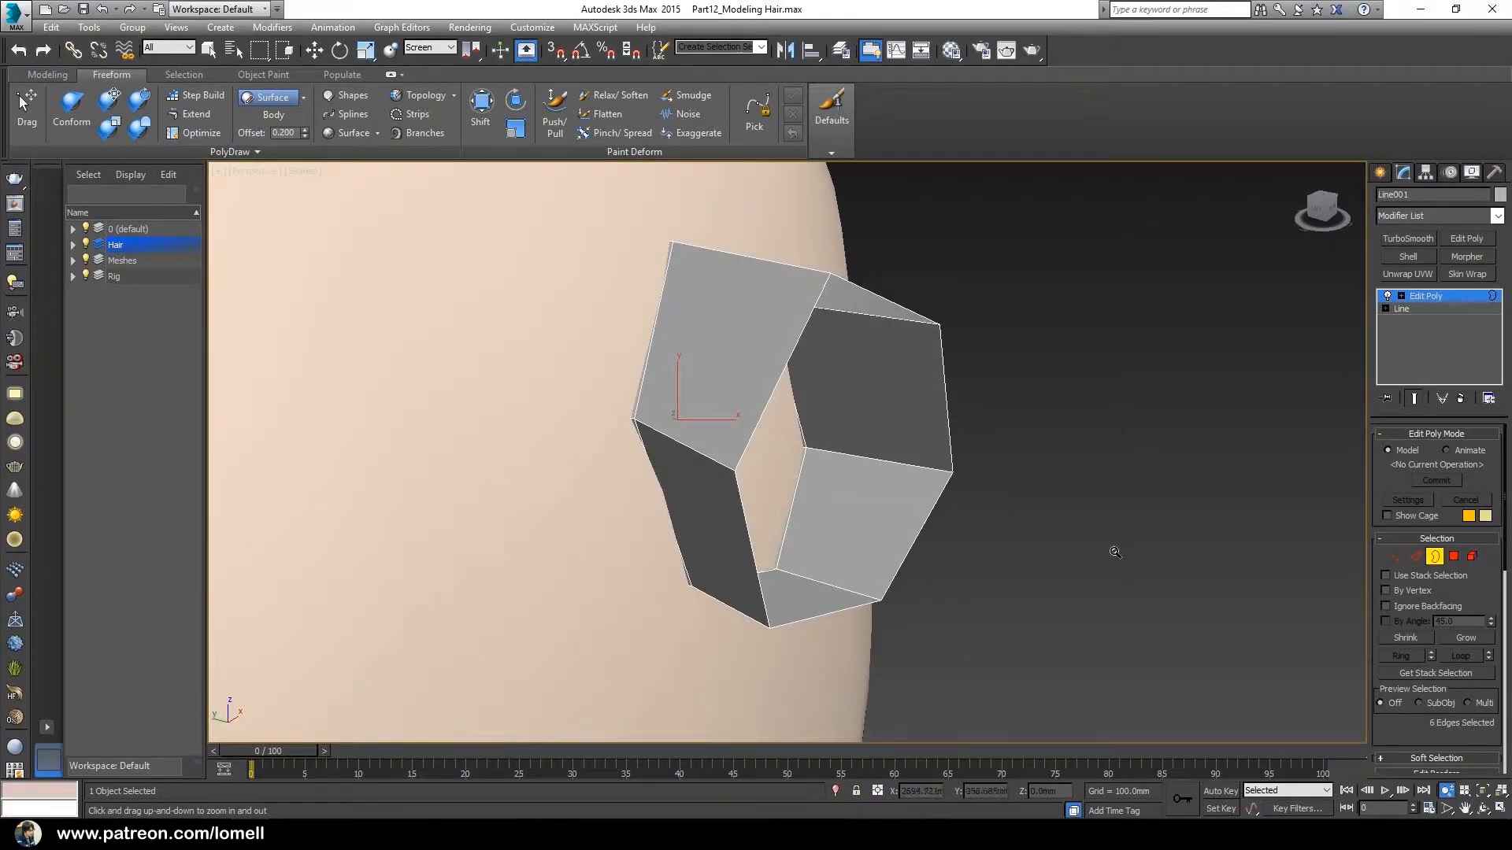
Flip the normals of all the hair strand's polygons and check the faces from several angles
left_click(1453, 556)
middle_click_drag(1123, 465, 746, 544, "alt")
key("w")
key("ctrl+a")
middle_click_drag(605, 434, 686, 450, "alt")
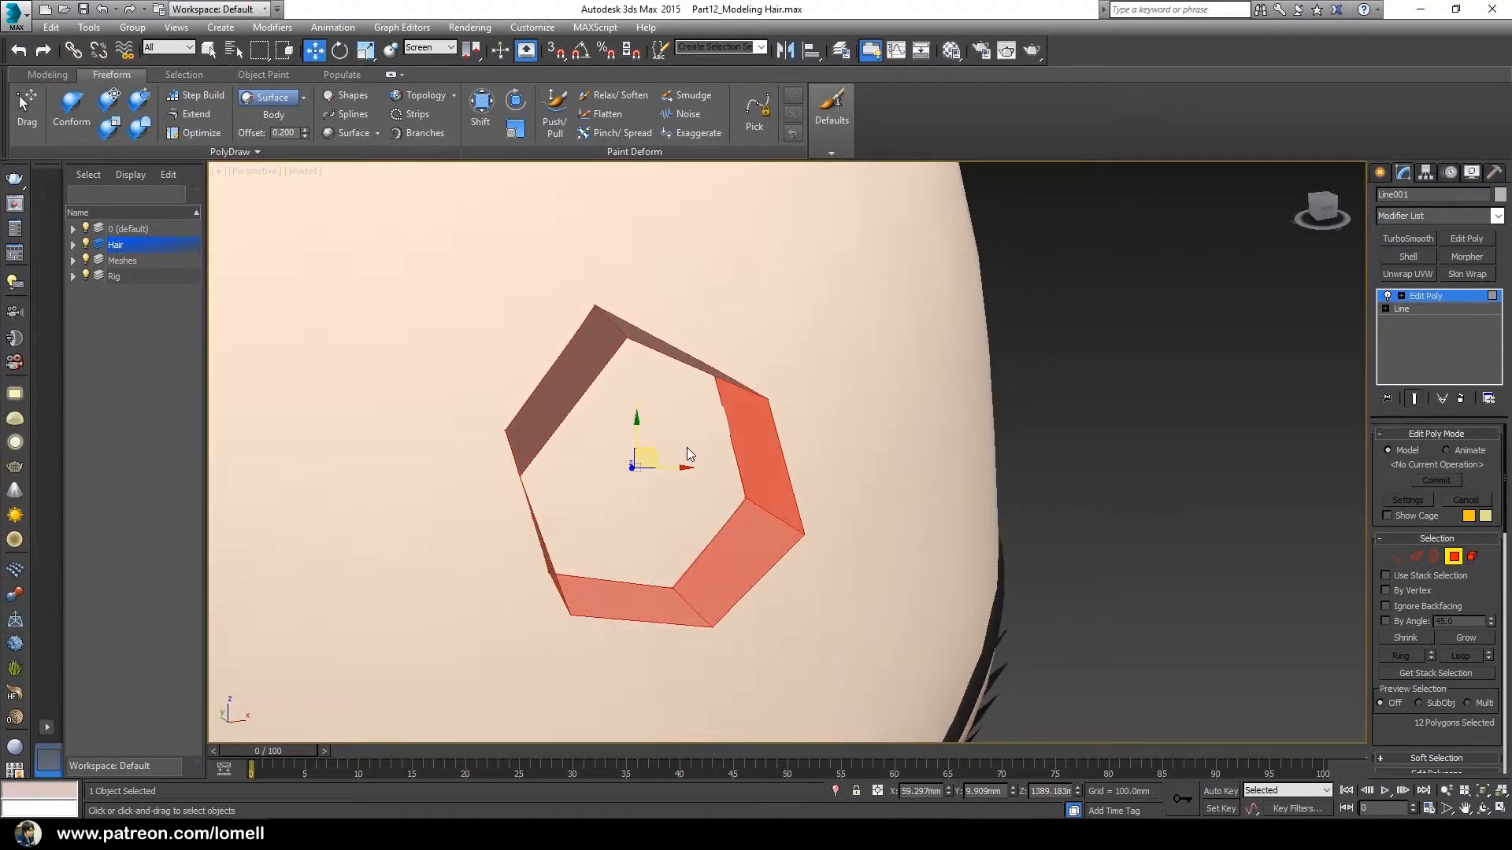
right_click(914, 368)
left_click(874, 485)
mouse_move(885, 498)
middle_mouse_down("alt")
mouse_move(680, 488)
mouse_move(783, 472)
middle_mouse_up("alt")
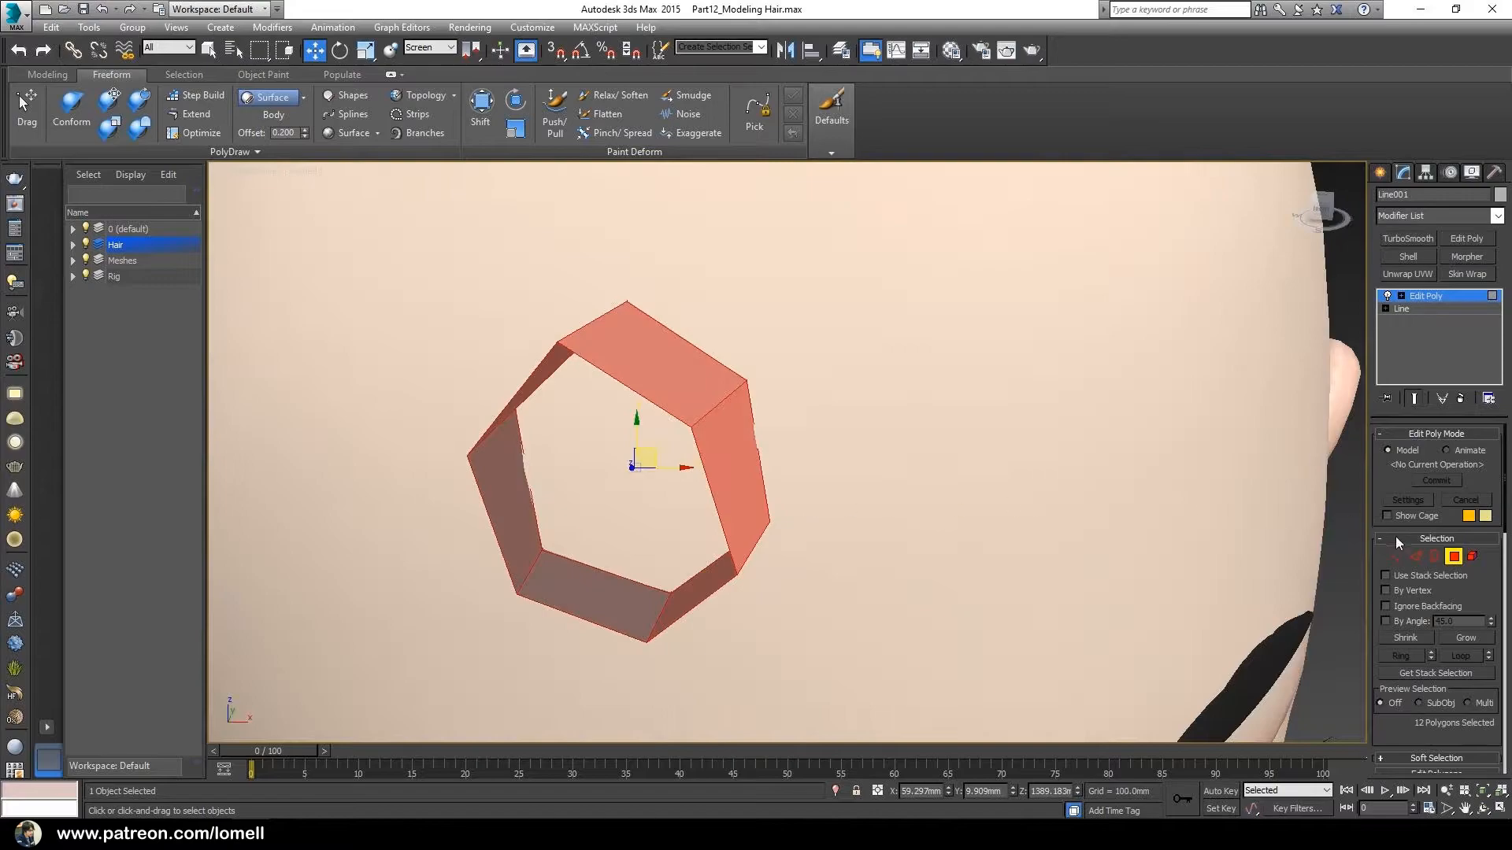
Select the strand's open outer border, pull it away from the scalp and tilt it
left_click(1434, 557)
middle_click_drag(596, 460, 513, 609, "alt")
left_click_drag(520, 614, 564, 546)
middle_click_drag(564, 547, 567, 567, "alt")
scroll(618, 514, "down", 3)
middle_click_drag(618, 513, 649, 496, "alt")
key("e")
left_click_drag(676, 485, 600, 494)
key("w")
key("e")
Refine the outer border's position and rotation so the strand turns toward the side of the head
middle_click_drag(596, 539, 645, 478, "alt")
left_click_drag(643, 479, 611, 492)
key("w")
mouse_move(611, 492)
middle_mouse_down("alt")
mouse_move(590, 383)
mouse_move(613, 484)
middle_mouse_up("alt")
left_click_drag(613, 484, 623, 452)
key("e")
middle_click_drag(621, 462, 659, 529, "alt")
middle_click_drag(658, 530, 672, 481, "ctrl+alt")
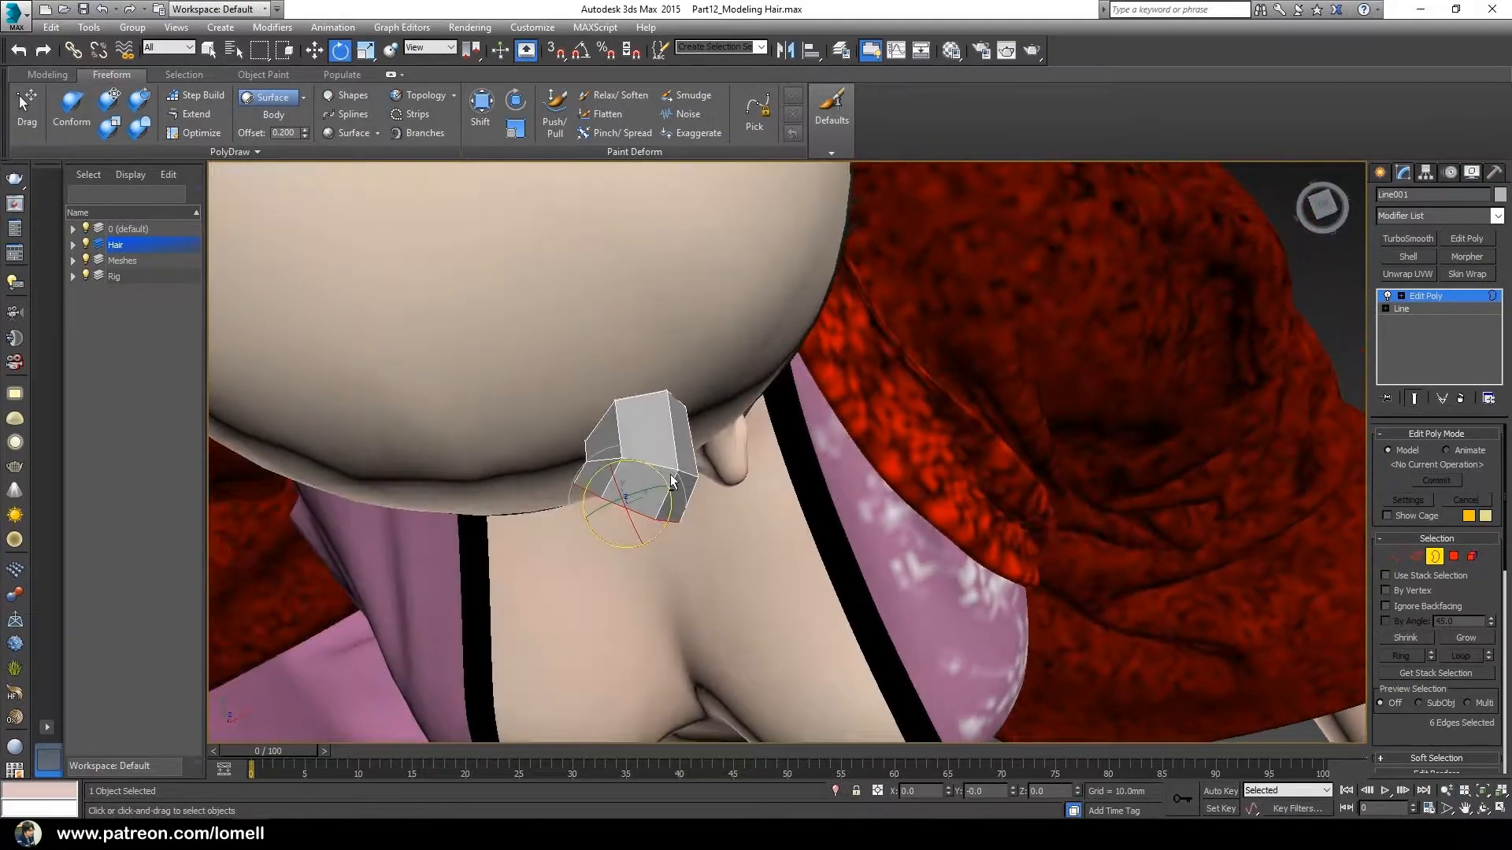
left_click_drag(650, 466, 671, 488)
middle_click_drag(629, 531, 655, 482, "alt")
Extrude the outer border sideways into another short segment and rotate its end to follow the forehead
key("w")
left_click_drag(657, 478, 627, 519, "shift")
middle_click_drag(626, 519, 653, 559, "alt")
key("e")
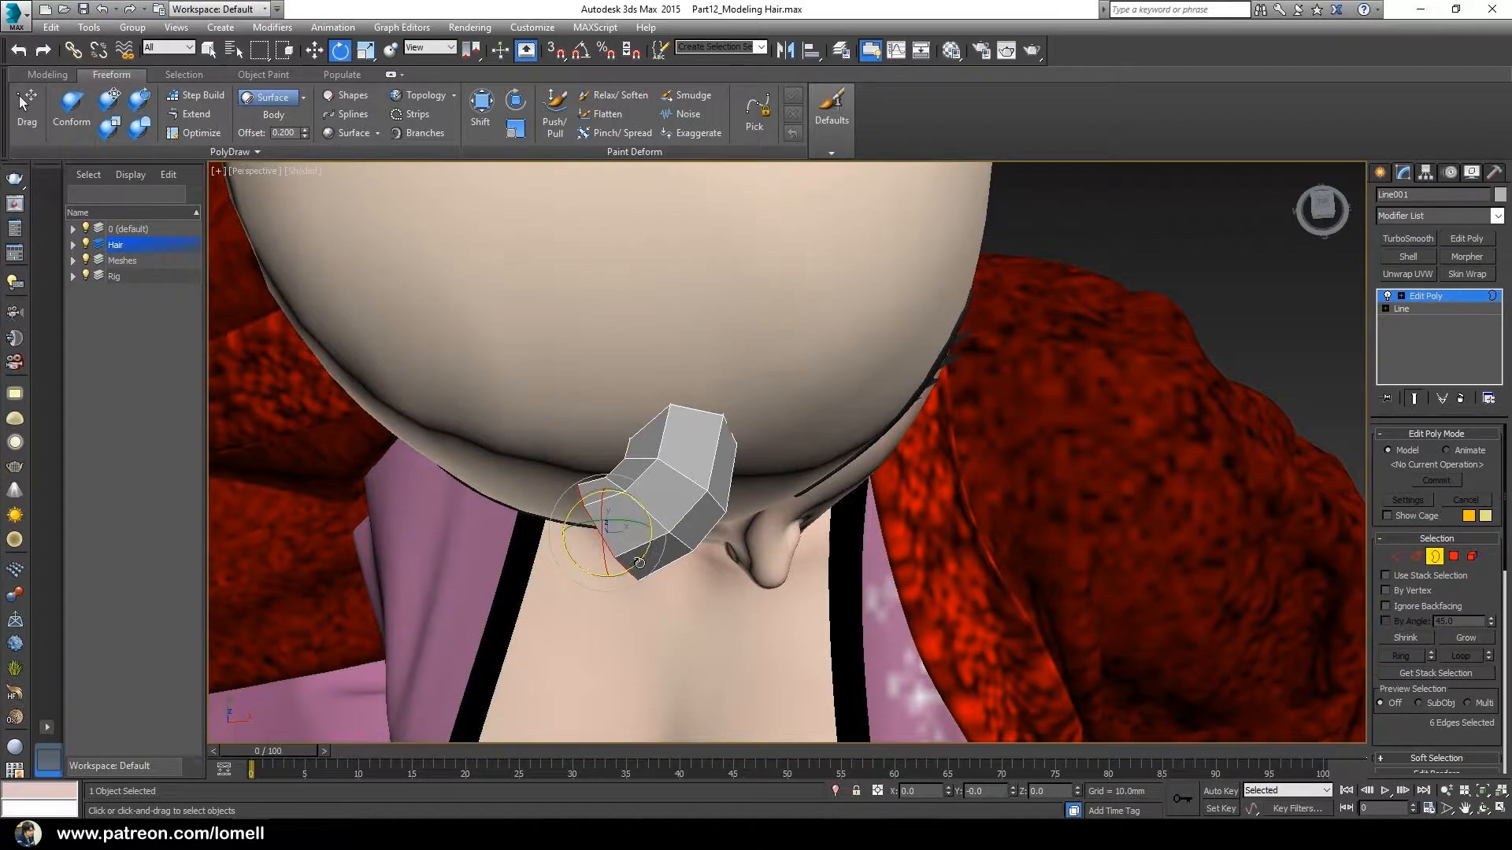
left_click_drag(641, 566, 637, 568)
middle_click_drag(639, 564, 769, 460, "alt")
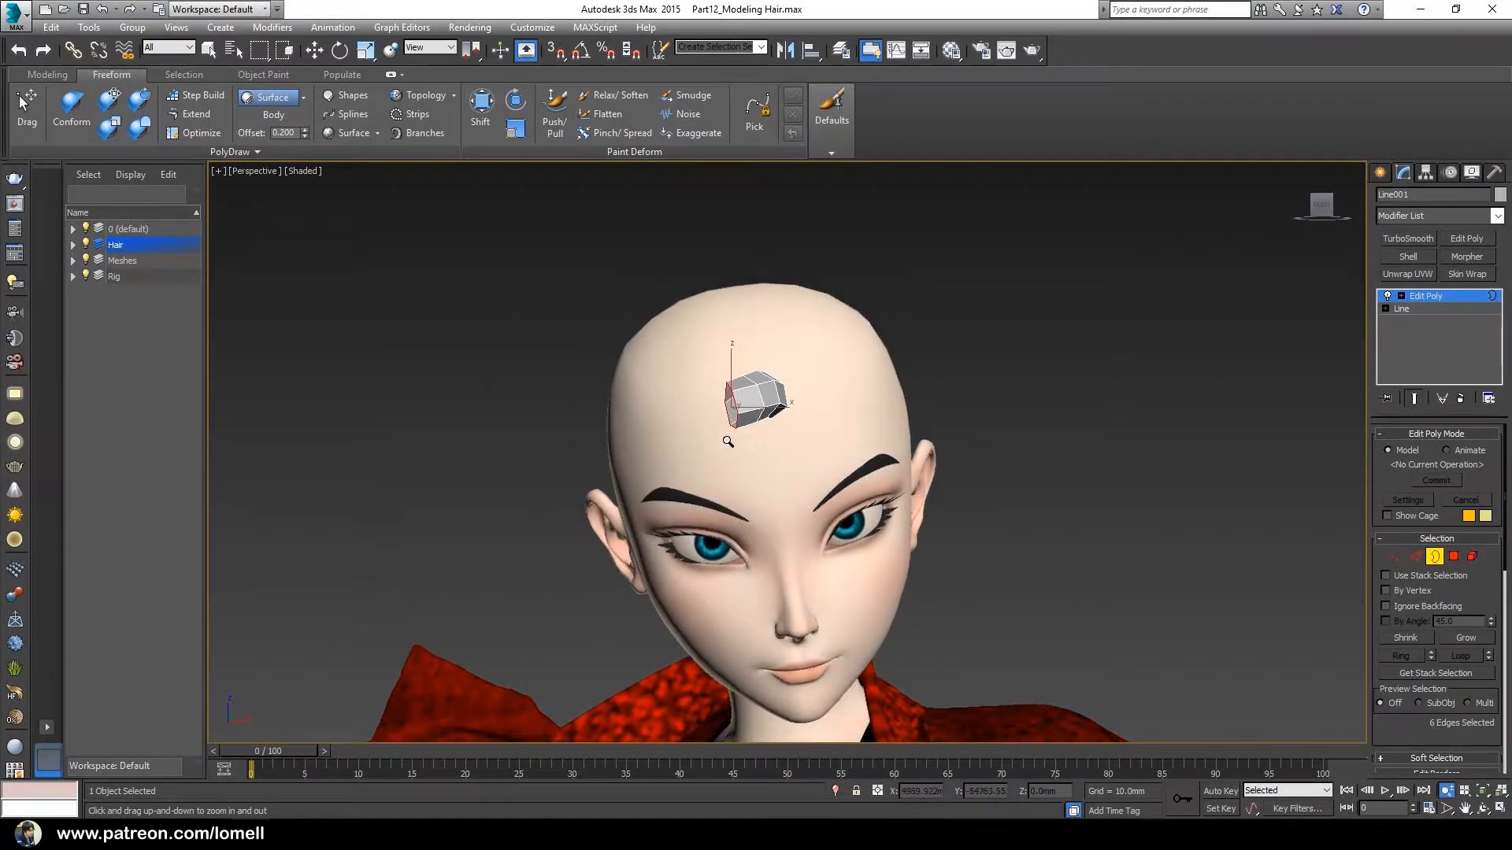
Extrude the border into one long segment sweeping across the forehead and out past the ear
mouse_move(812, 364)
middle_mouse_down("alt")
mouse_move(796, 407)
mouse_move(756, 412)
mouse_move(787, 425)
mouse_move(796, 386)
middle_mouse_up("alt")
key("w")
left_click_drag(791, 377, 439, 523, "shift")
middle_click_drag(439, 522, 755, 405, "alt")
middle_click_drag(500, 510, 778, 368, "alt")
middle_click_drag(487, 533, 413, 622, "alt")
Scale the border at the far end down so the strand tapers to a sharp tip
key("r")
left_click_drag(412, 622, 403, 611)
middle_click_drag(403, 611, 505, 563)
middle_click_drag(506, 563, 506, 549, "ctrl+alt")
left_click_drag(499, 493, 492, 659)
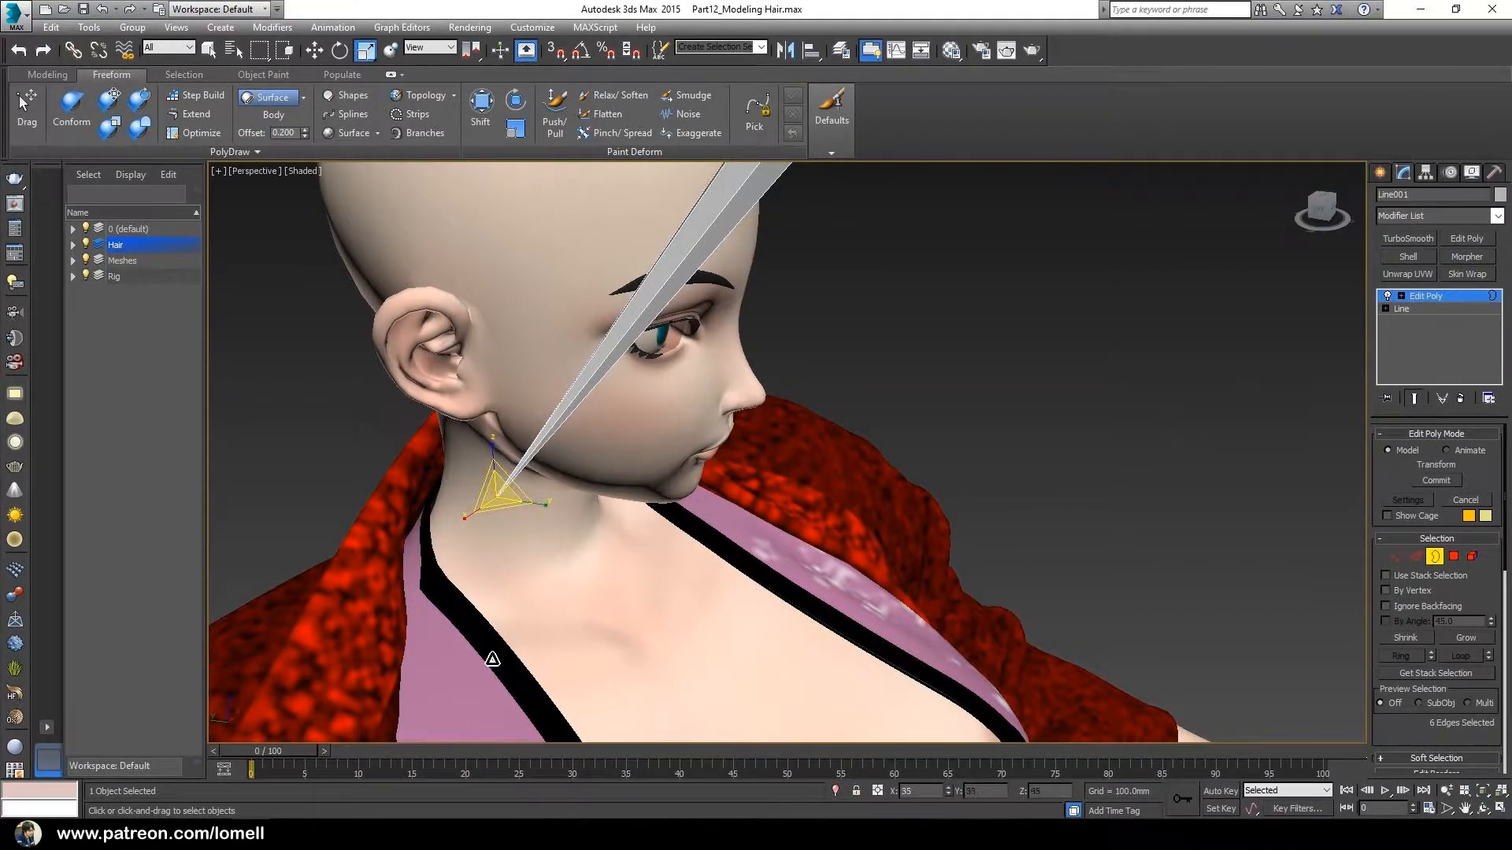
left_click_drag(496, 498, 489, 624)
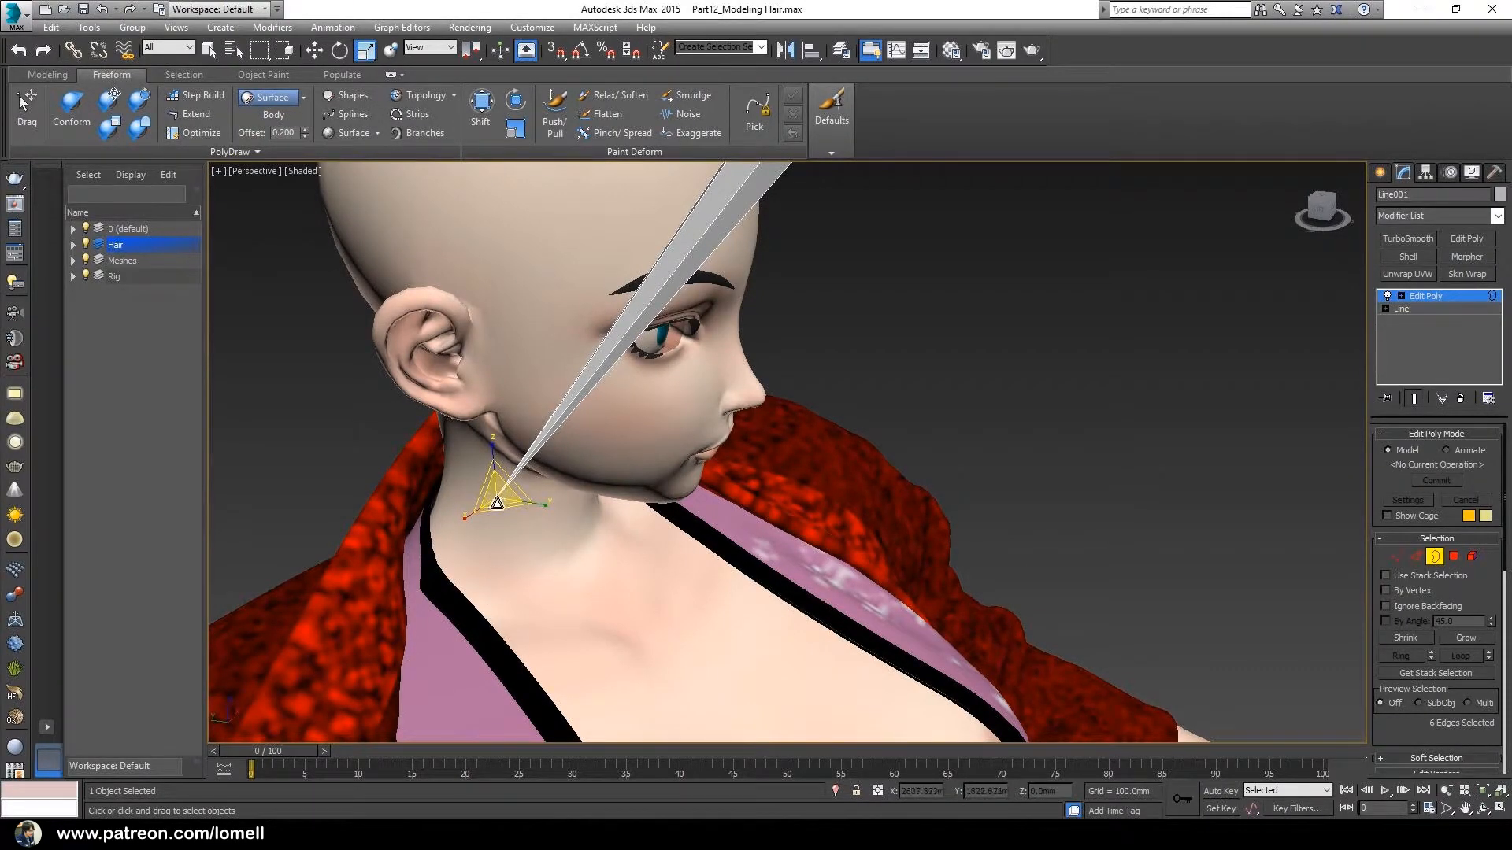
mouse_move(677, 464)
middle_mouse_down("alt")
mouse_move(612, 414)
mouse_move(664, 446)
mouse_move(675, 412)
mouse_move(686, 446)
middle_mouse_up("alt")
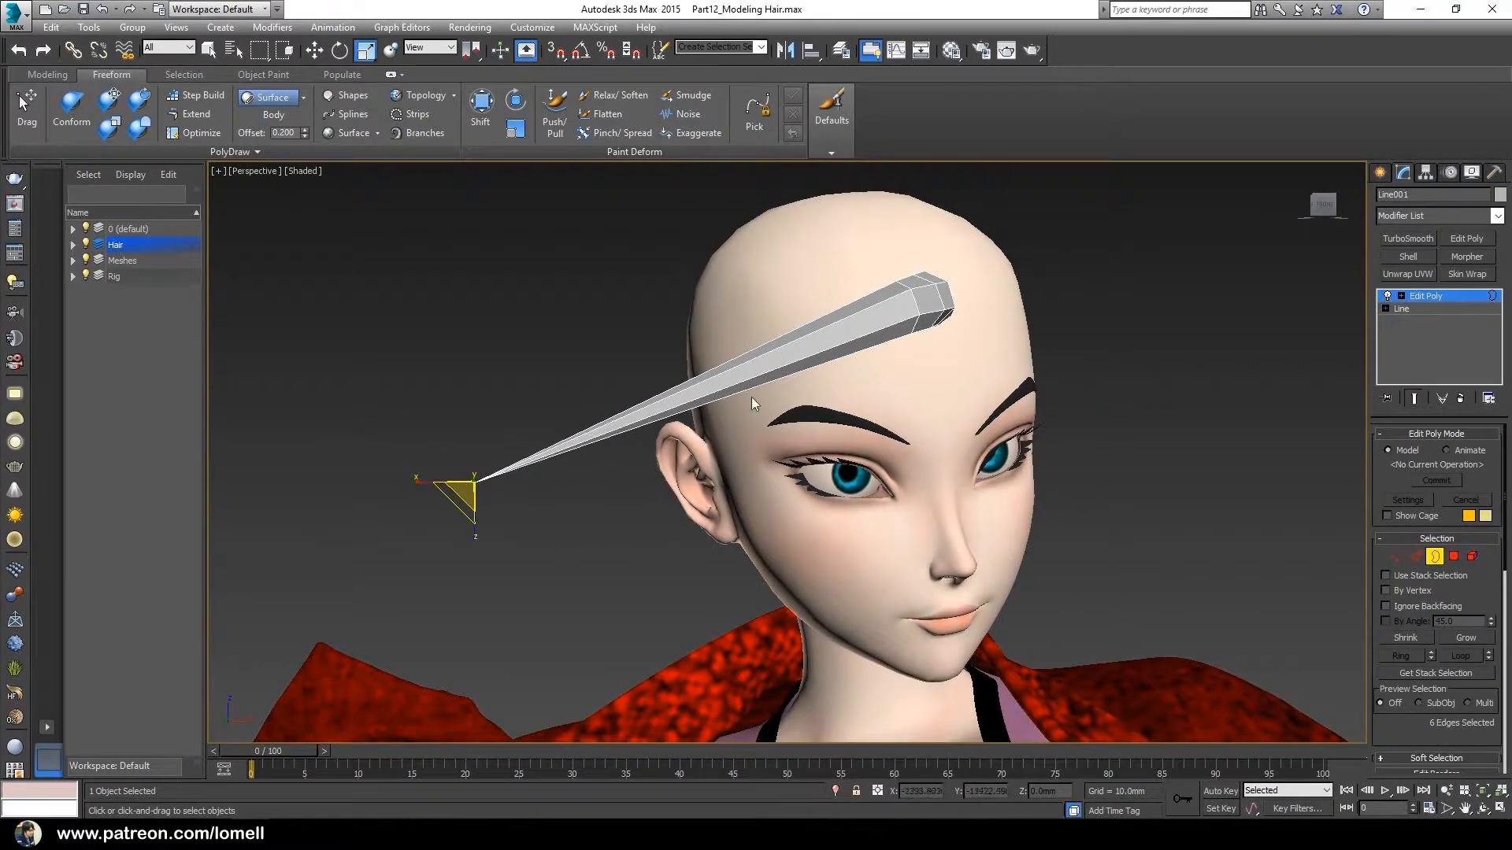
Add evenly spaced edge loops along the strand's long segment with Swift Loop
left_click(36, 74)
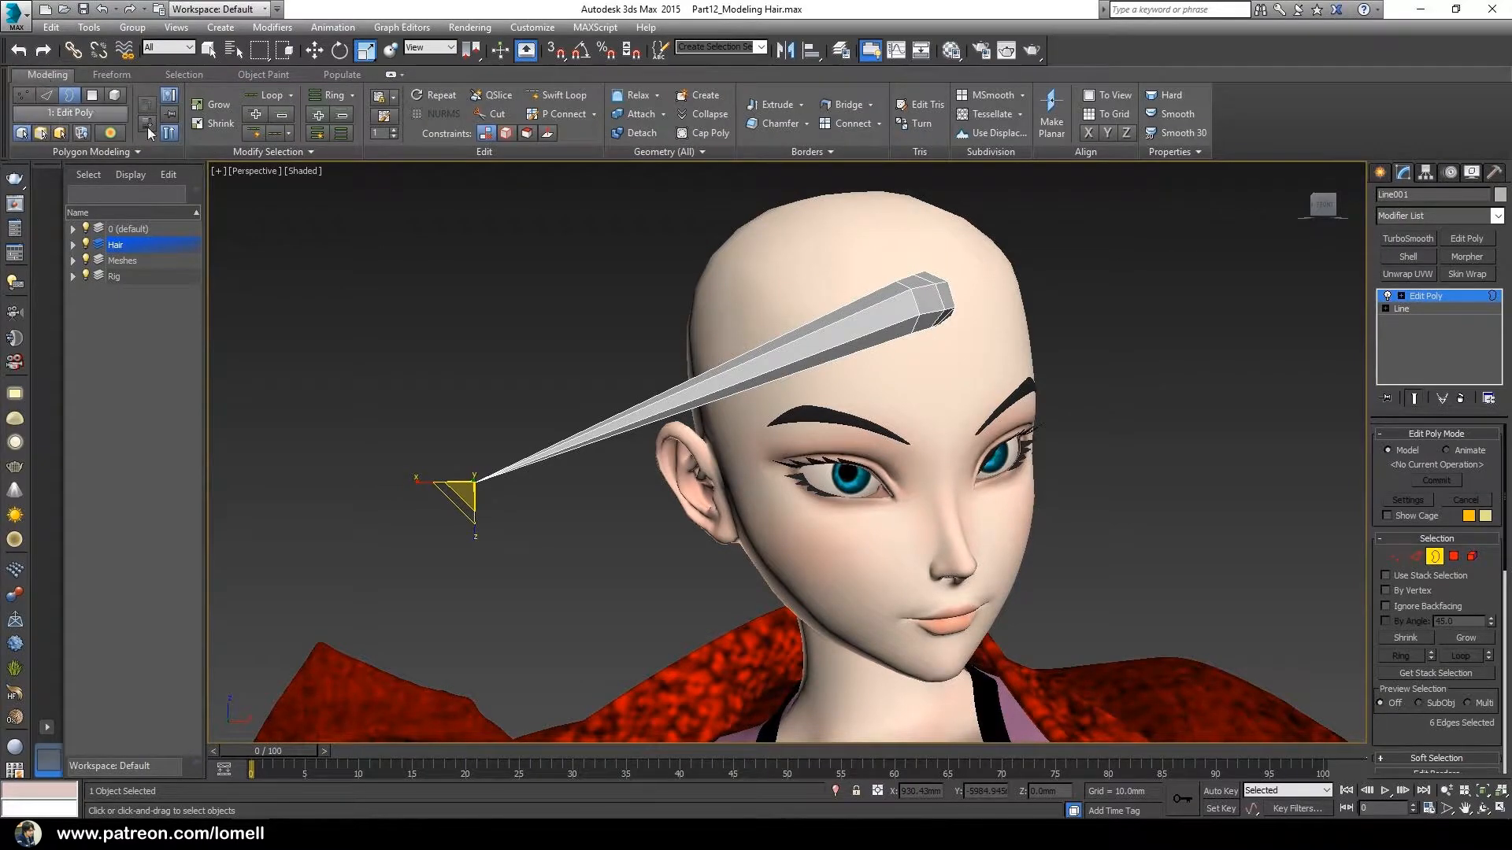
left_click(555, 96)
middle_click_drag(740, 392, 717, 377, "alt")
left_click(717, 369)
middle_click_drag(756, 622, 772, 370, "alt")
middle_click_drag(740, 418, 666, 432, "alt")
middle_click_drag(789, 370, 843, 408, "alt")
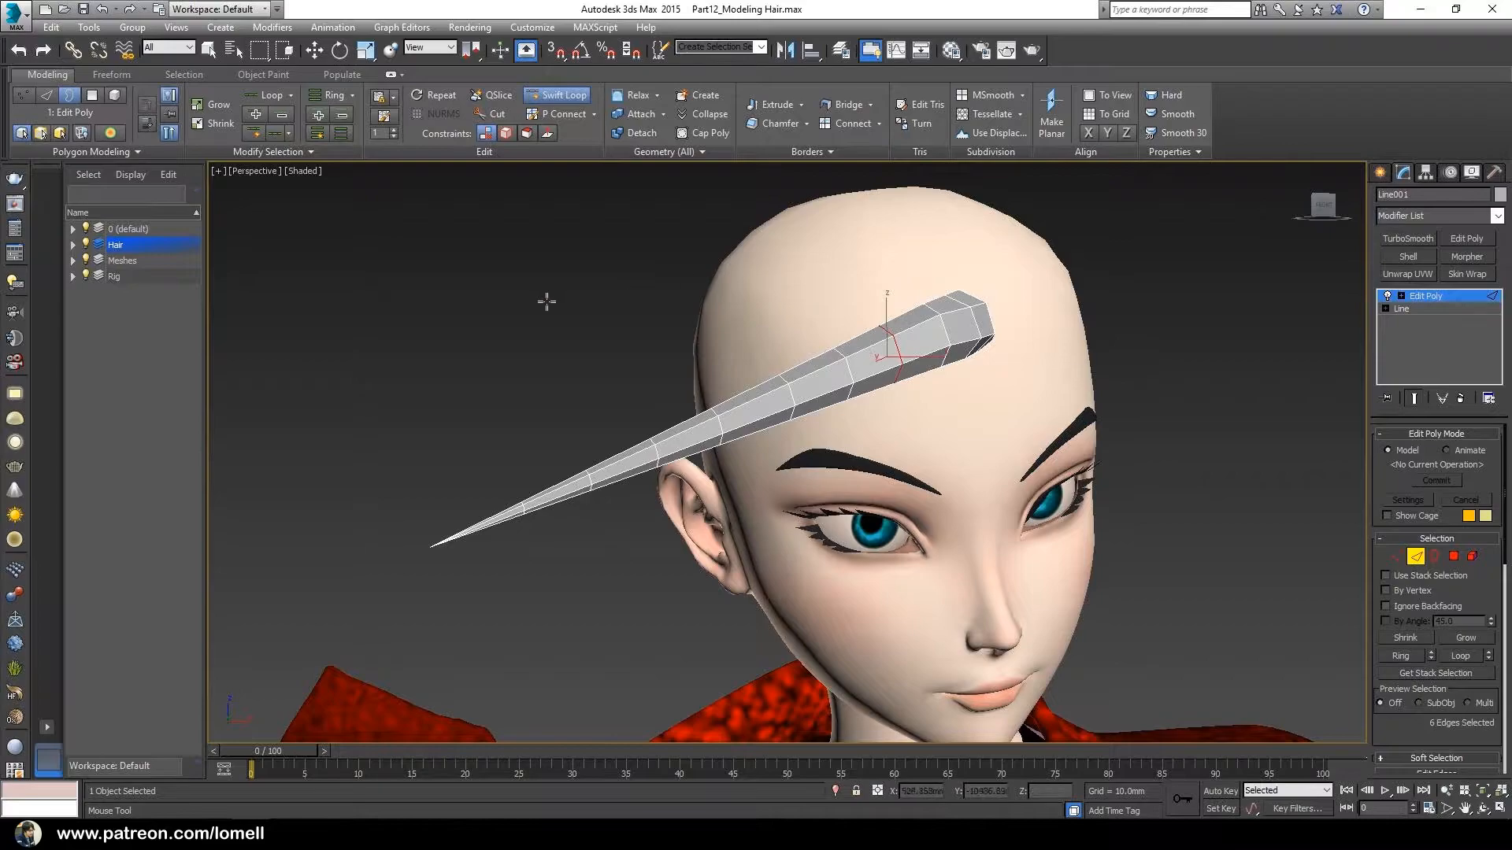
key("w")
middle_click_drag(546, 252, 511, 309, "alt")
Activate the Shift brush and set its full strength to 45 and falloff to 385
left_click(101, 74)
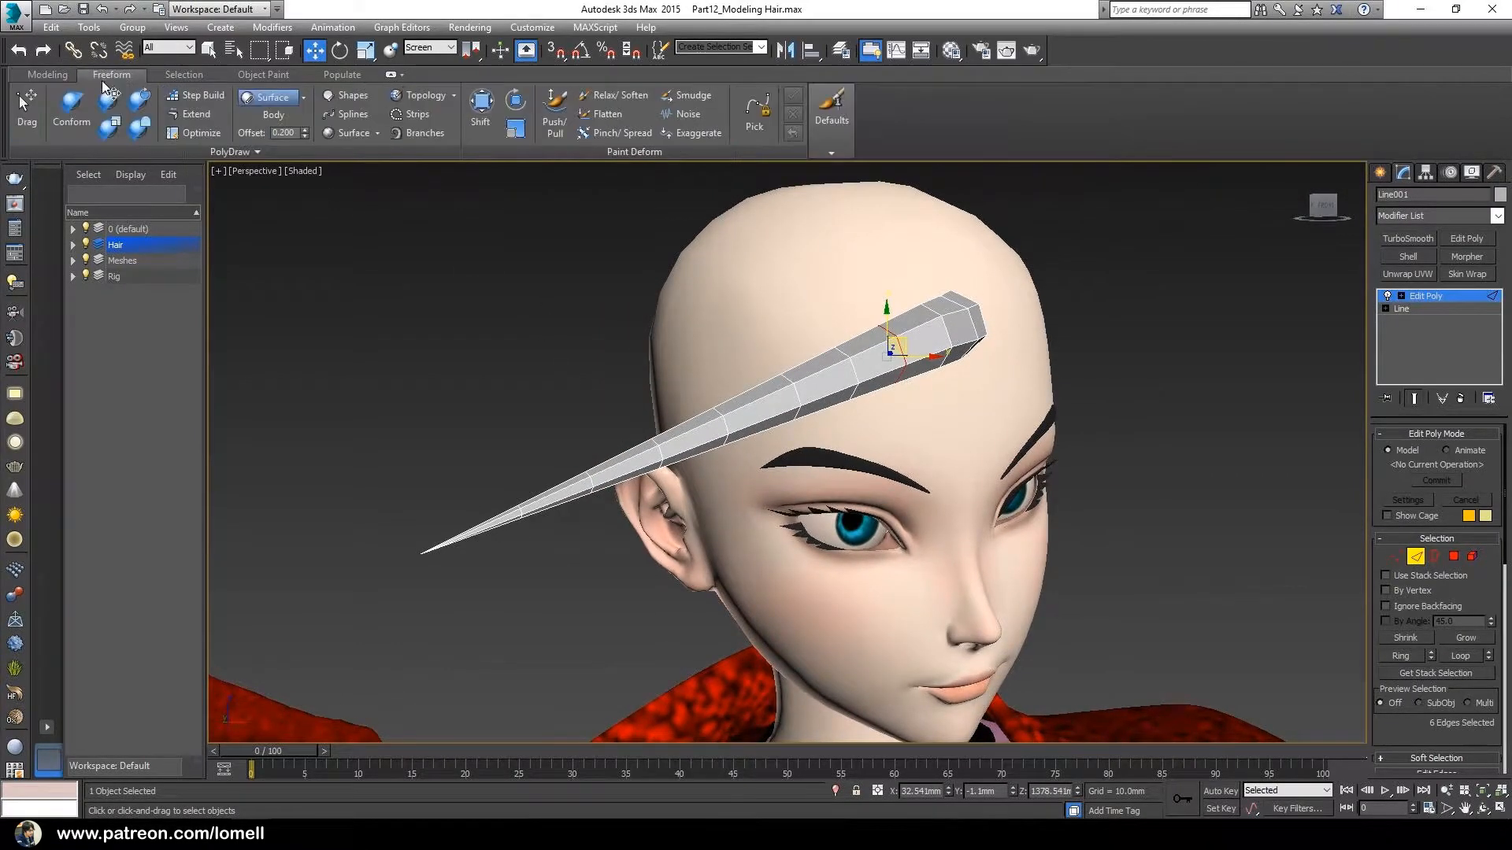
left_click(480, 110)
middle_click_drag(750, 470, 734, 469)
mouse_move(804, 425)
middle_mouse_down("alt")
mouse_move(803, 405)
mouse_move(780, 419)
mouse_move(813, 455)
mouse_move(772, 456)
mouse_move(755, 489)
mouse_move(755, 472)
mouse_move(770, 517)
middle_mouse_up("alt")
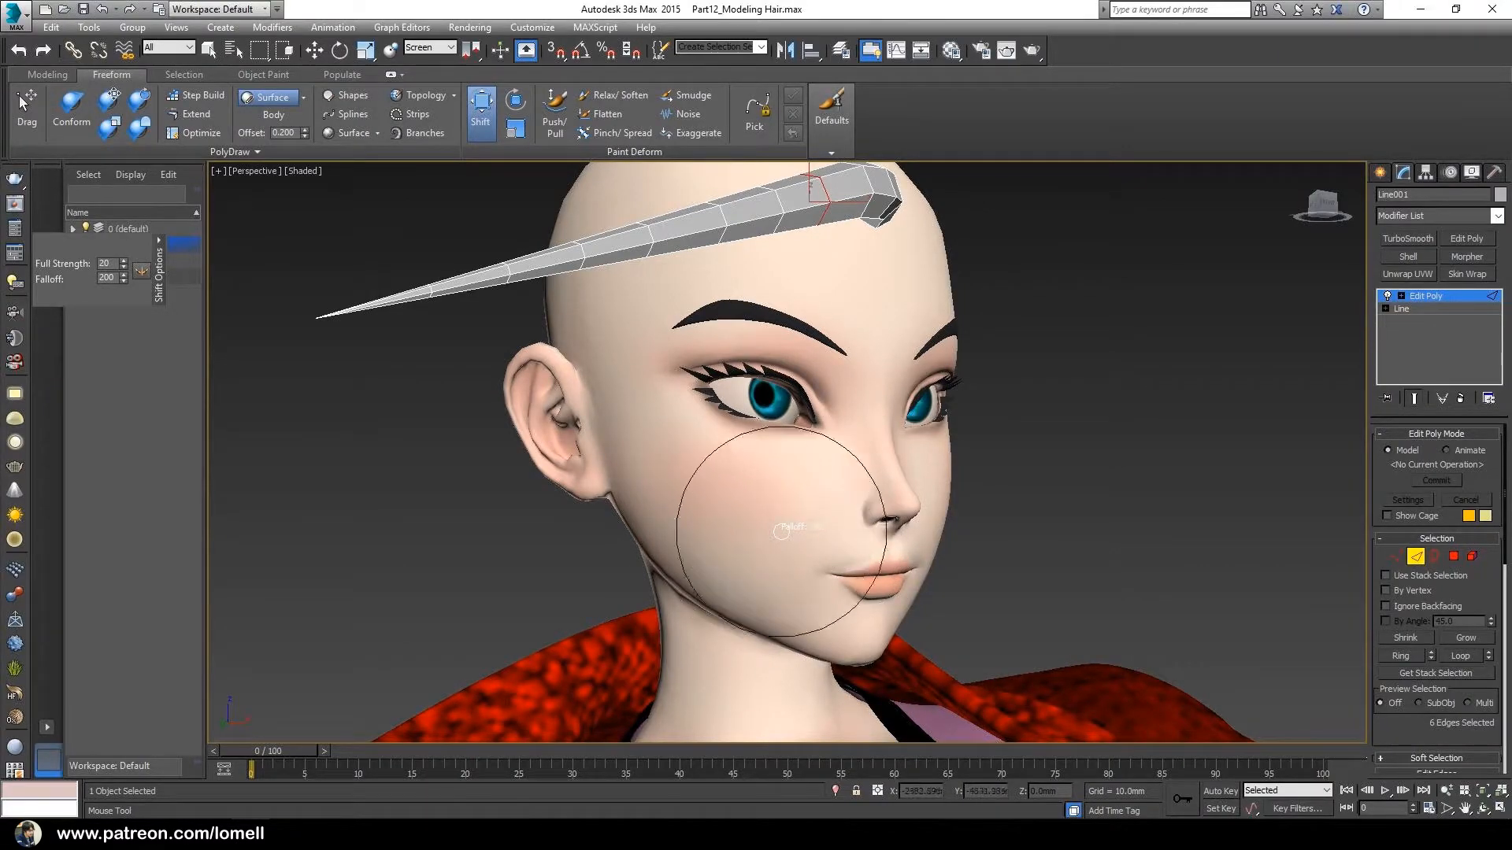
left_click_drag(781, 532, 781, 523, "ctrl")
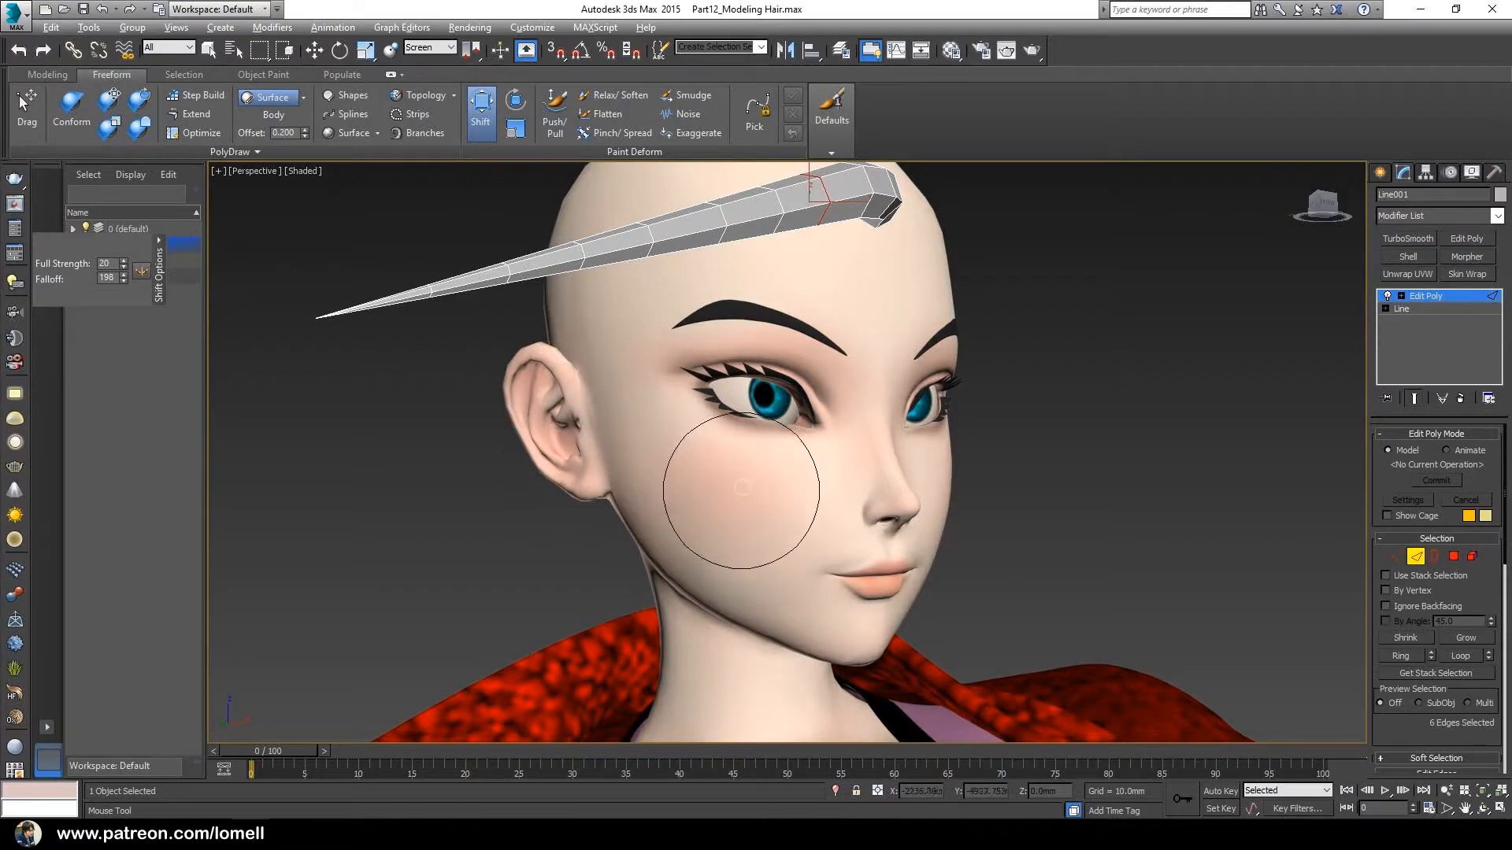
mouse_move(747, 494)
middle_mouse_down("alt")
mouse_move(733, 497)
mouse_move(748, 496)
middle_mouse_up("alt")
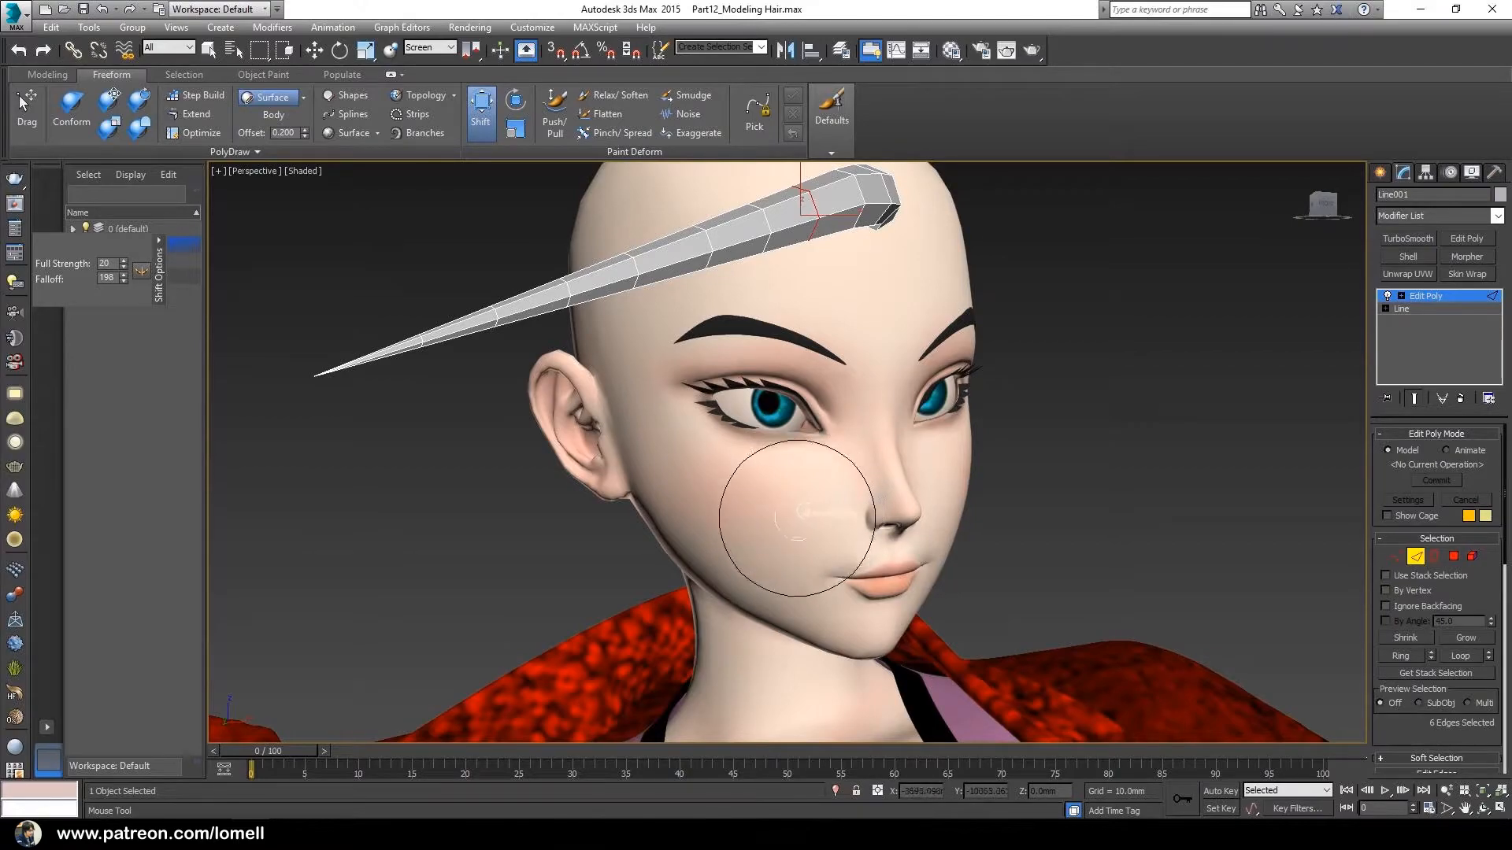
left_click_drag(799, 460, 832, 327, "ctrl")
mouse_move(835, 324)
middle_mouse_down("alt")
mouse_move(799, 445)
mouse_move(791, 456)
mouse_move(796, 428)
mouse_move(770, 439)
middle_mouse_up("alt")
mouse_move(716, 395)
middle_mouse_down("alt")
mouse_move(709, 381)
mouse_move(672, 395)
mouse_move(661, 355)
middle_mouse_up("alt")
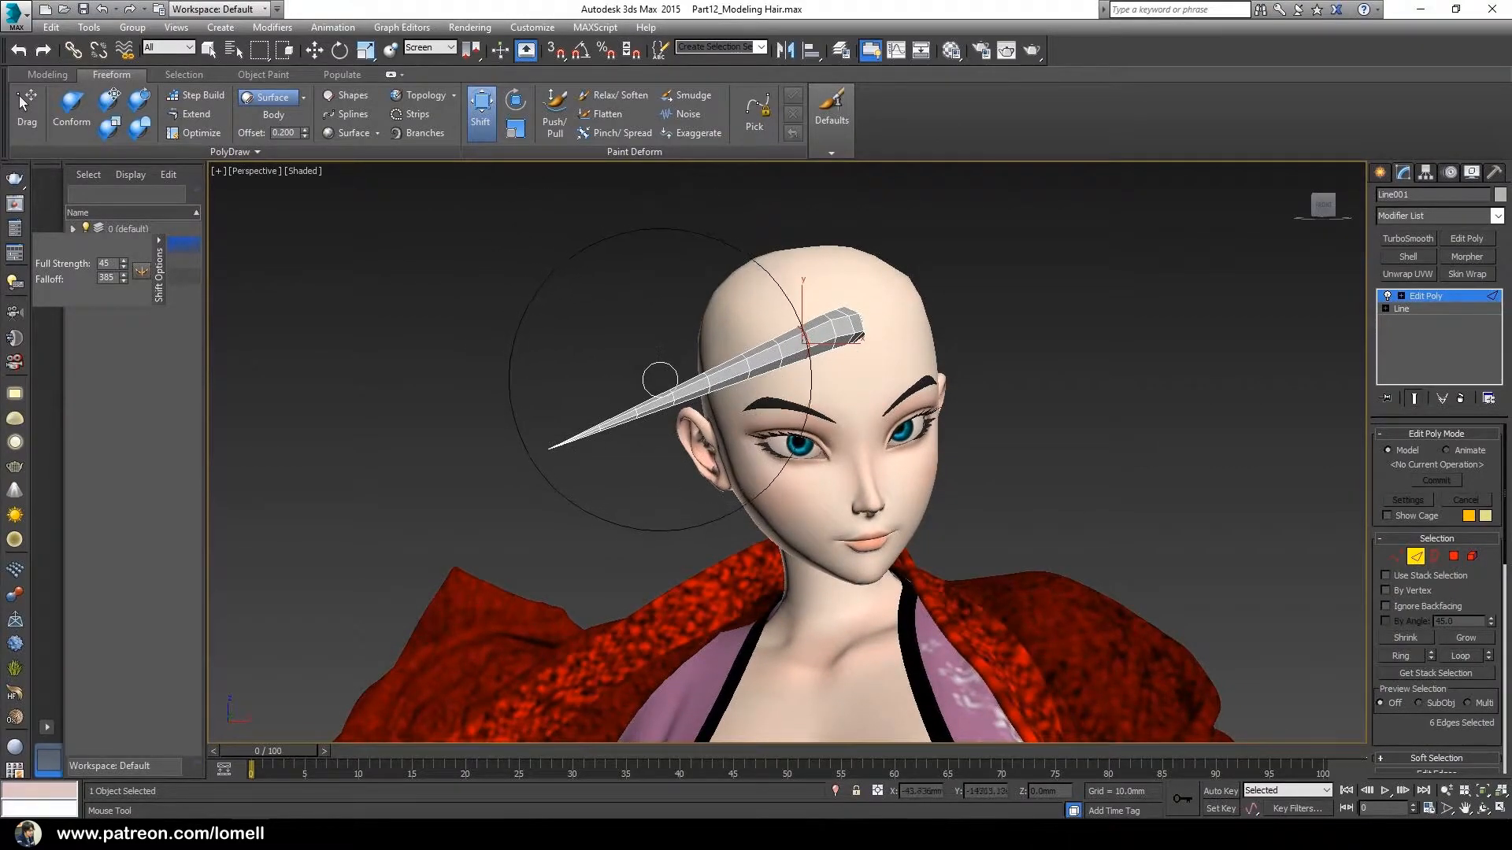
Curve the strand downward with the Shift brush and bend its tip backward with the Shift Rotate brush
left_click_drag(653, 371, 587, 438)
middle_click_drag(586, 438, 675, 411, "alt")
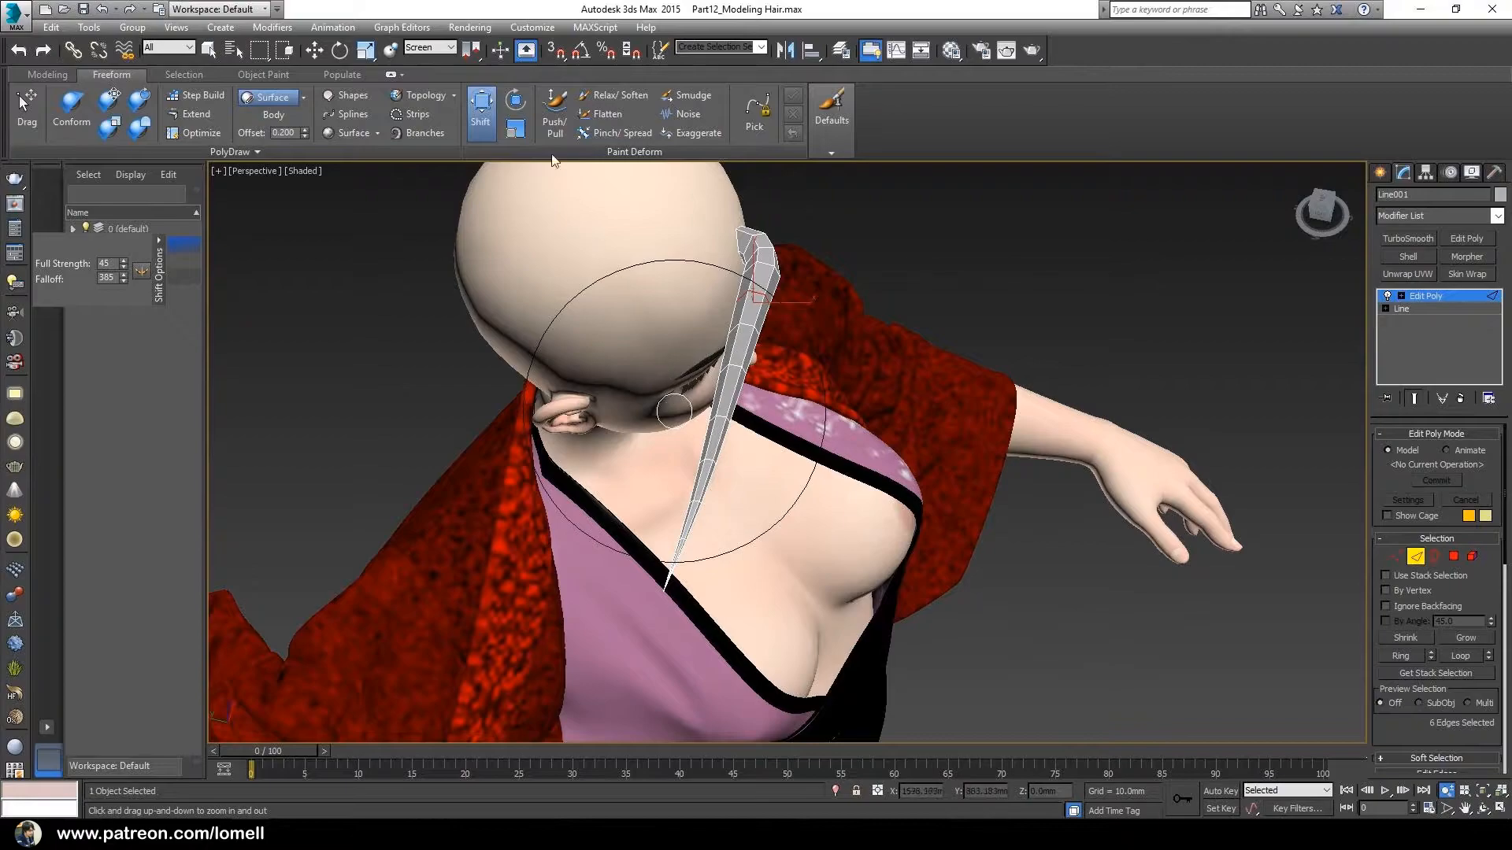
left_click(516, 101)
middle_click_drag(725, 526, 655, 538, "alt")
mouse_move(655, 538)
left_mouse_down()
mouse_move(636, 573)
mouse_move(622, 551)
mouse_move(647, 553)
mouse_move(604, 527)
left_mouse_up()
Even out the curve near the strand's tip with the Shift brush and reduce its falloff to 119
left_click(484, 140)
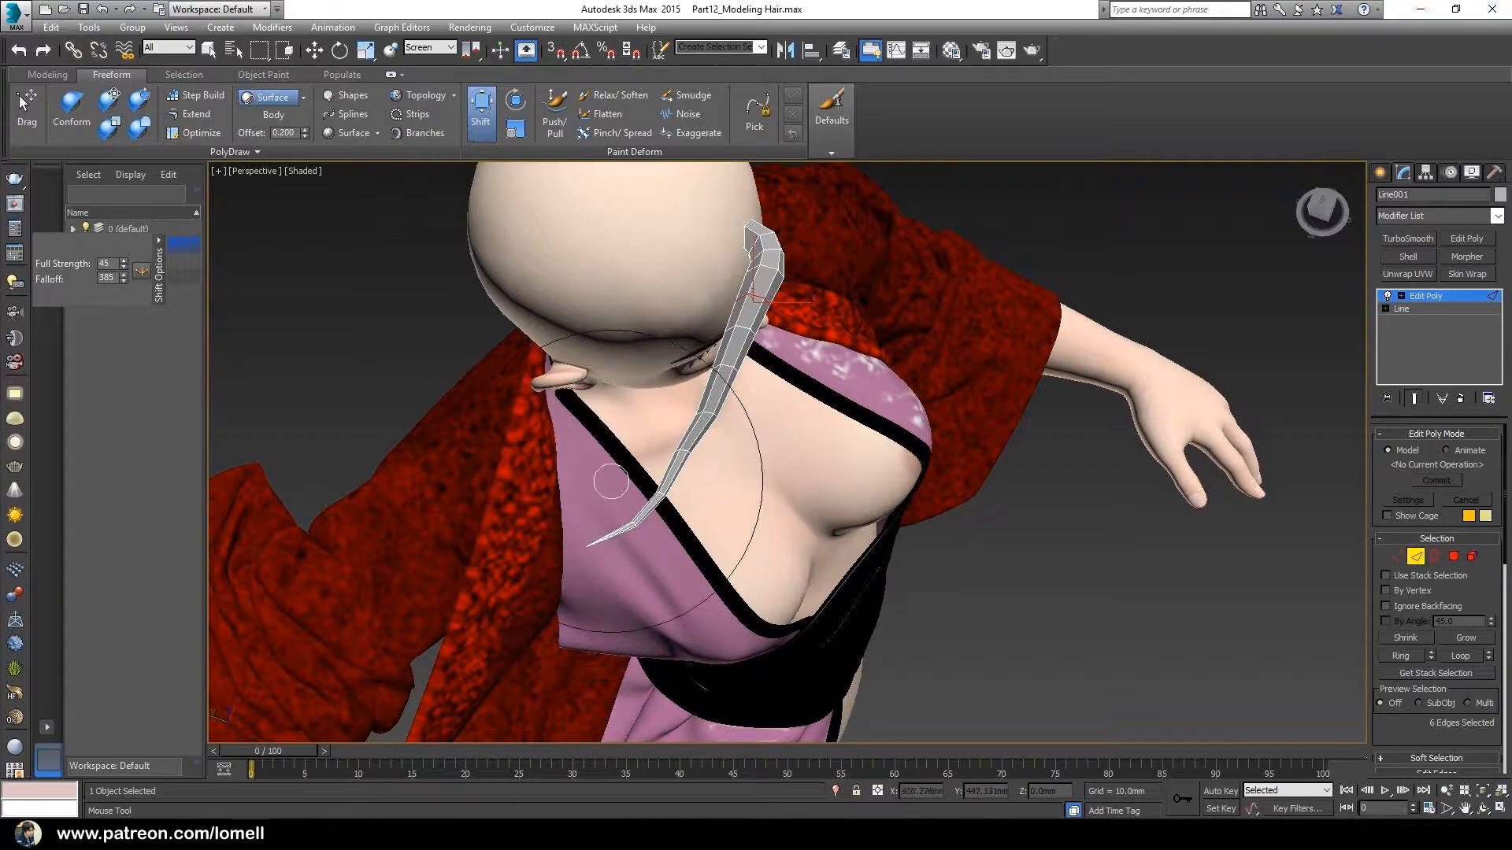
middle_click_drag(685, 504, 674, 489, "alt")
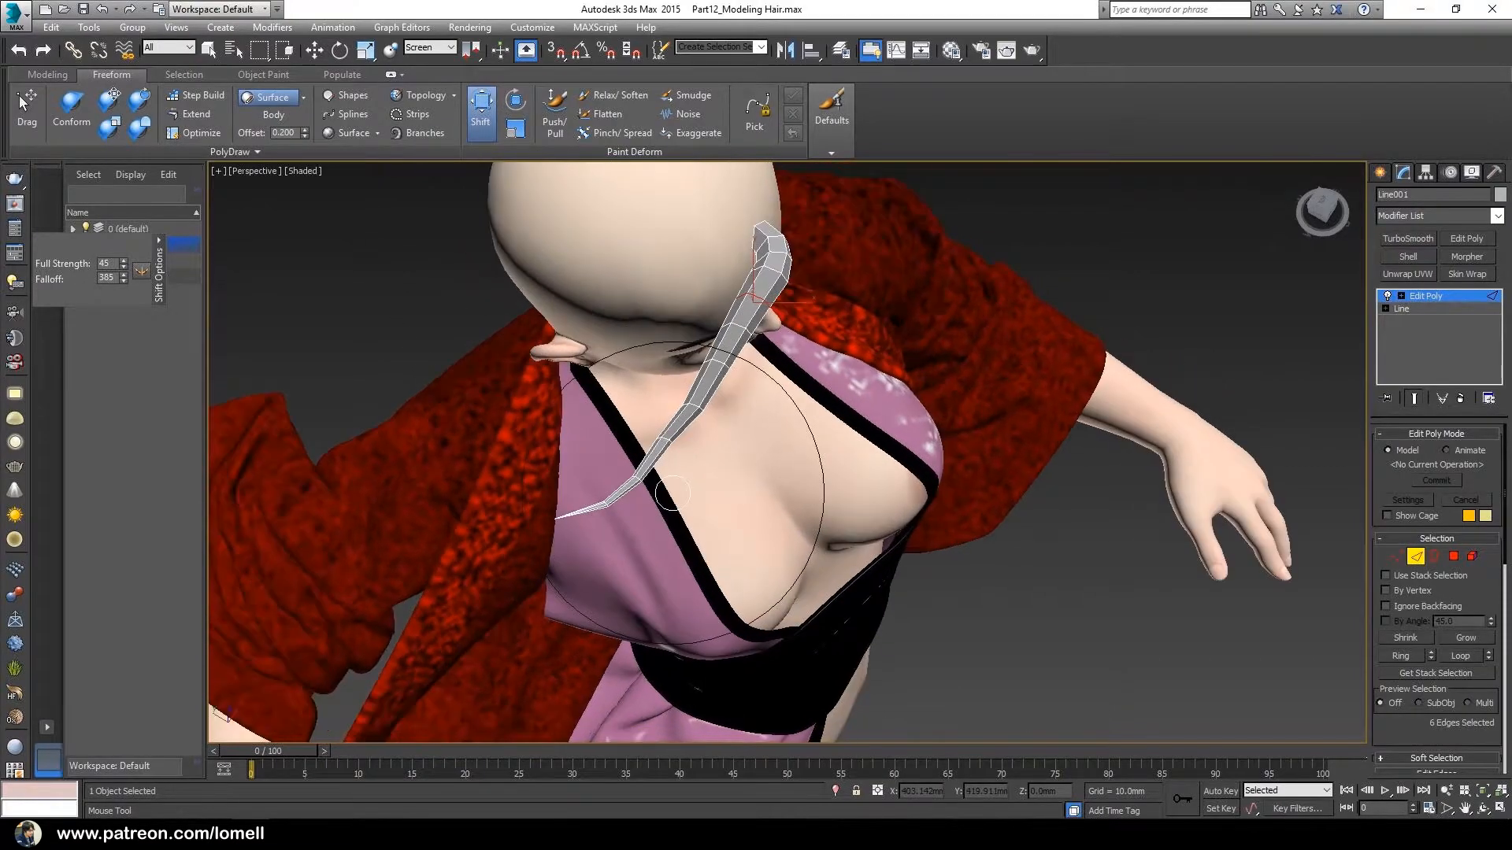
left_click_drag(655, 441, 678, 537, "ctrl")
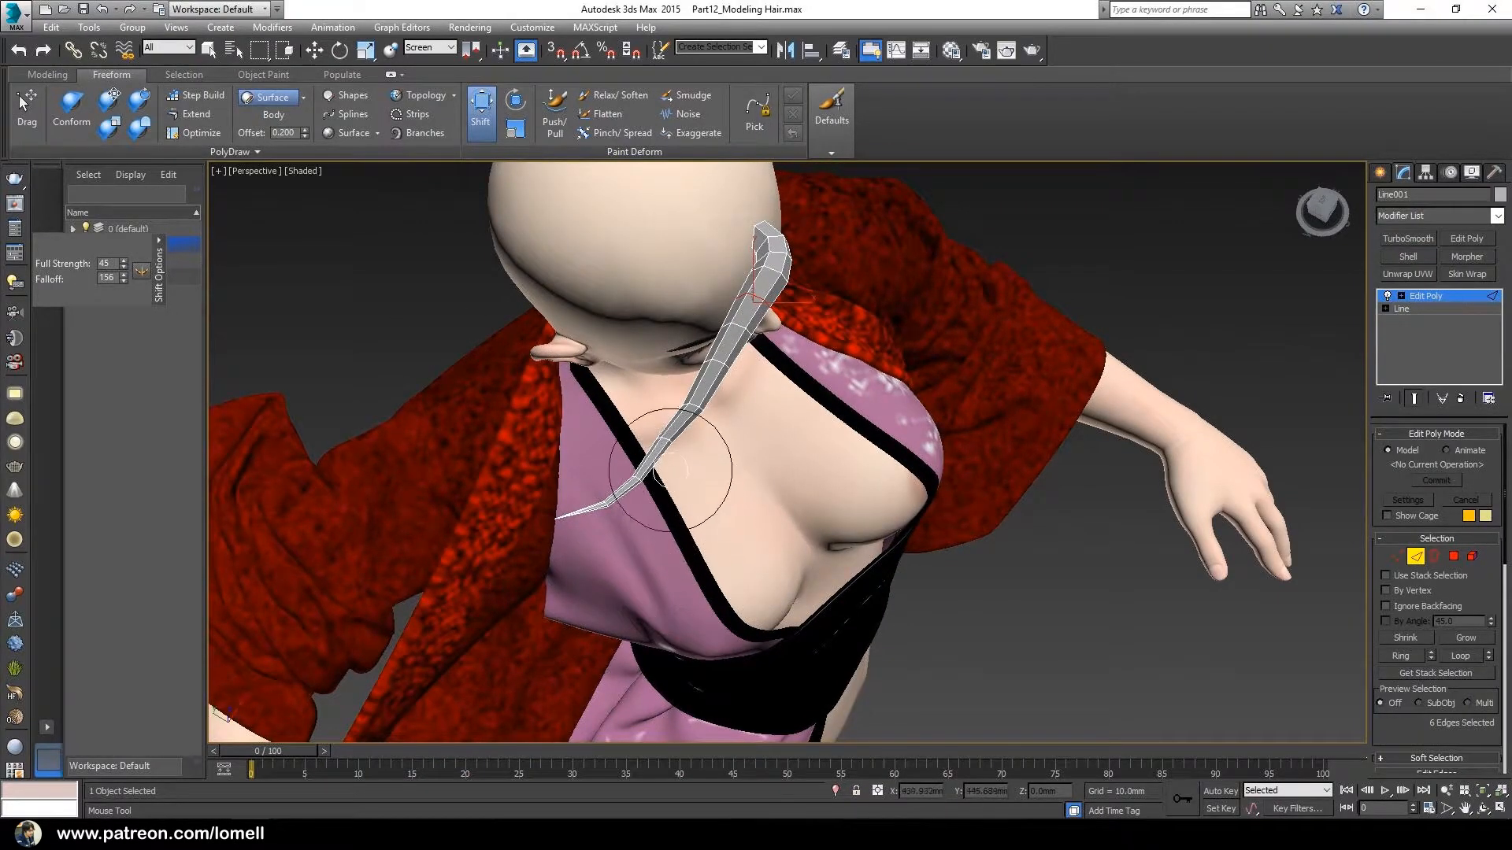
middle_click_drag(659, 443, 713, 438, "alt")
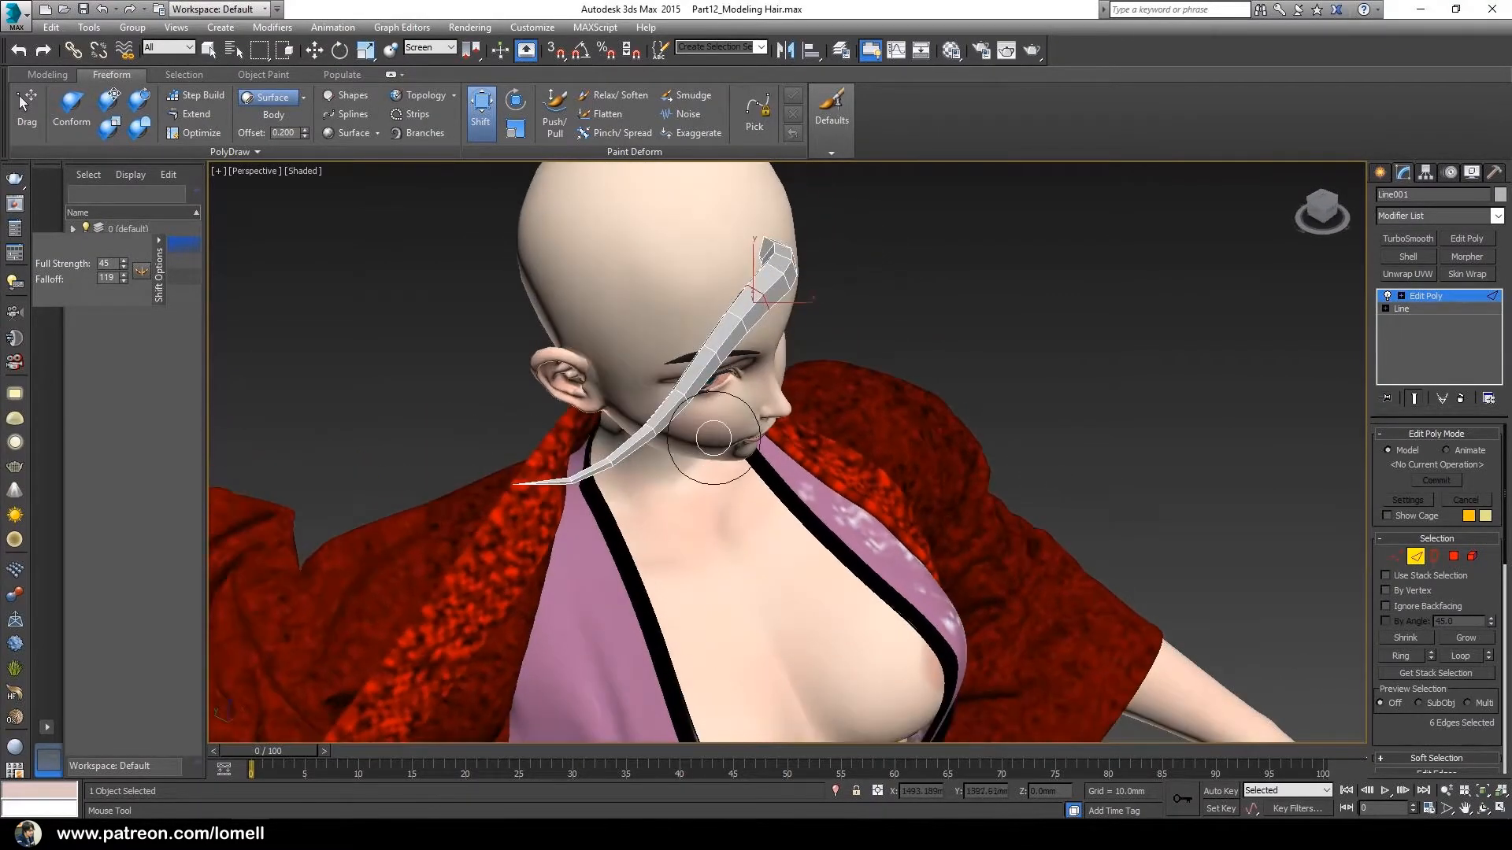
Thicken the middle of the strand with the Shift Scale brush at full strength 117
left_click(518, 135)
mouse_move(689, 431)
middle_mouse_down("alt")
mouse_move(675, 423)
mouse_move(645, 474)
middle_mouse_up("alt")
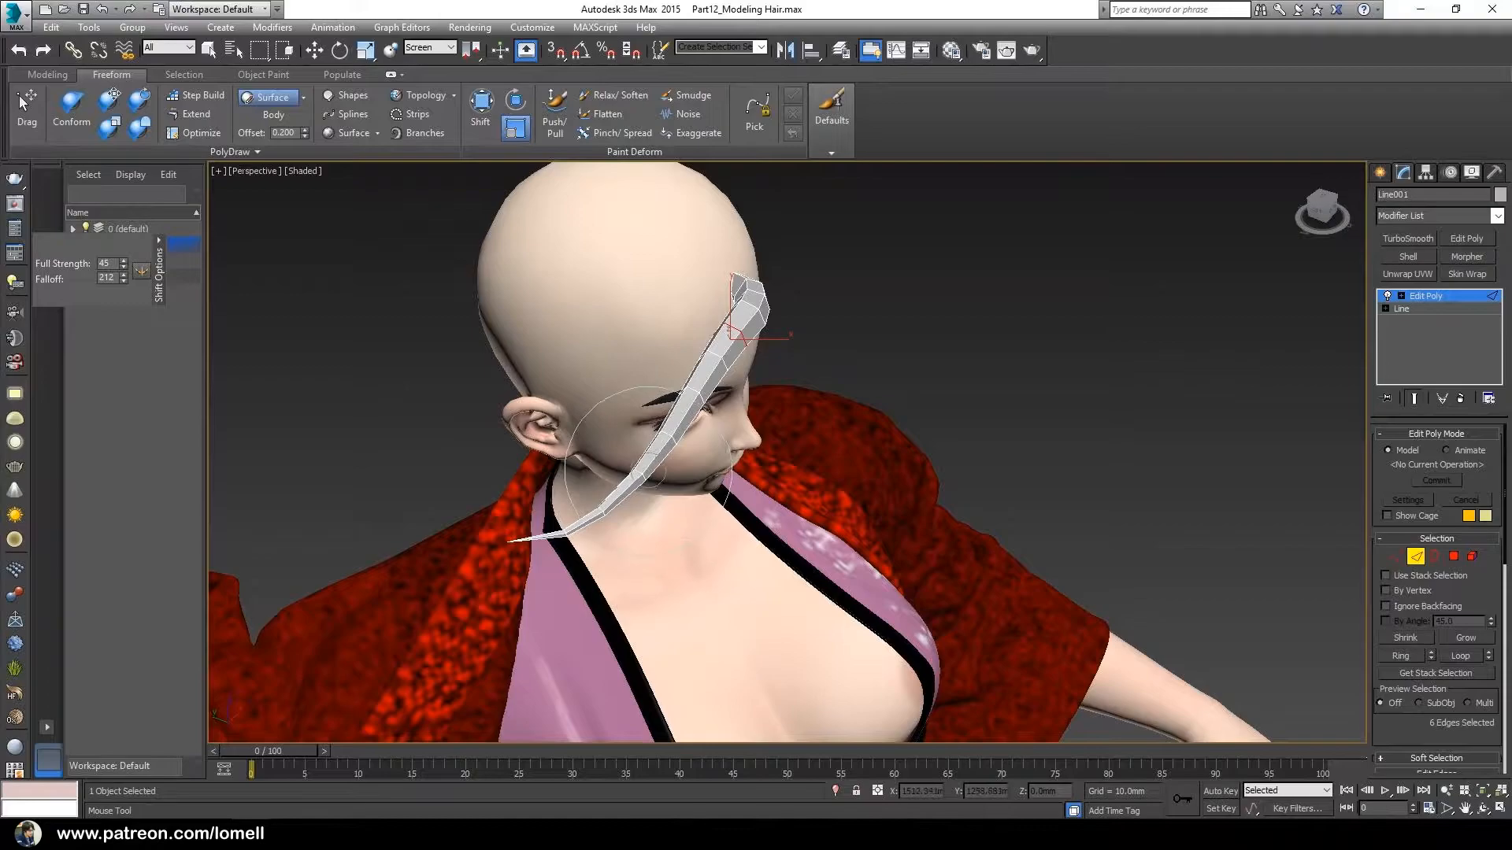
middle_click_drag(656, 353, 650, 403, "alt")
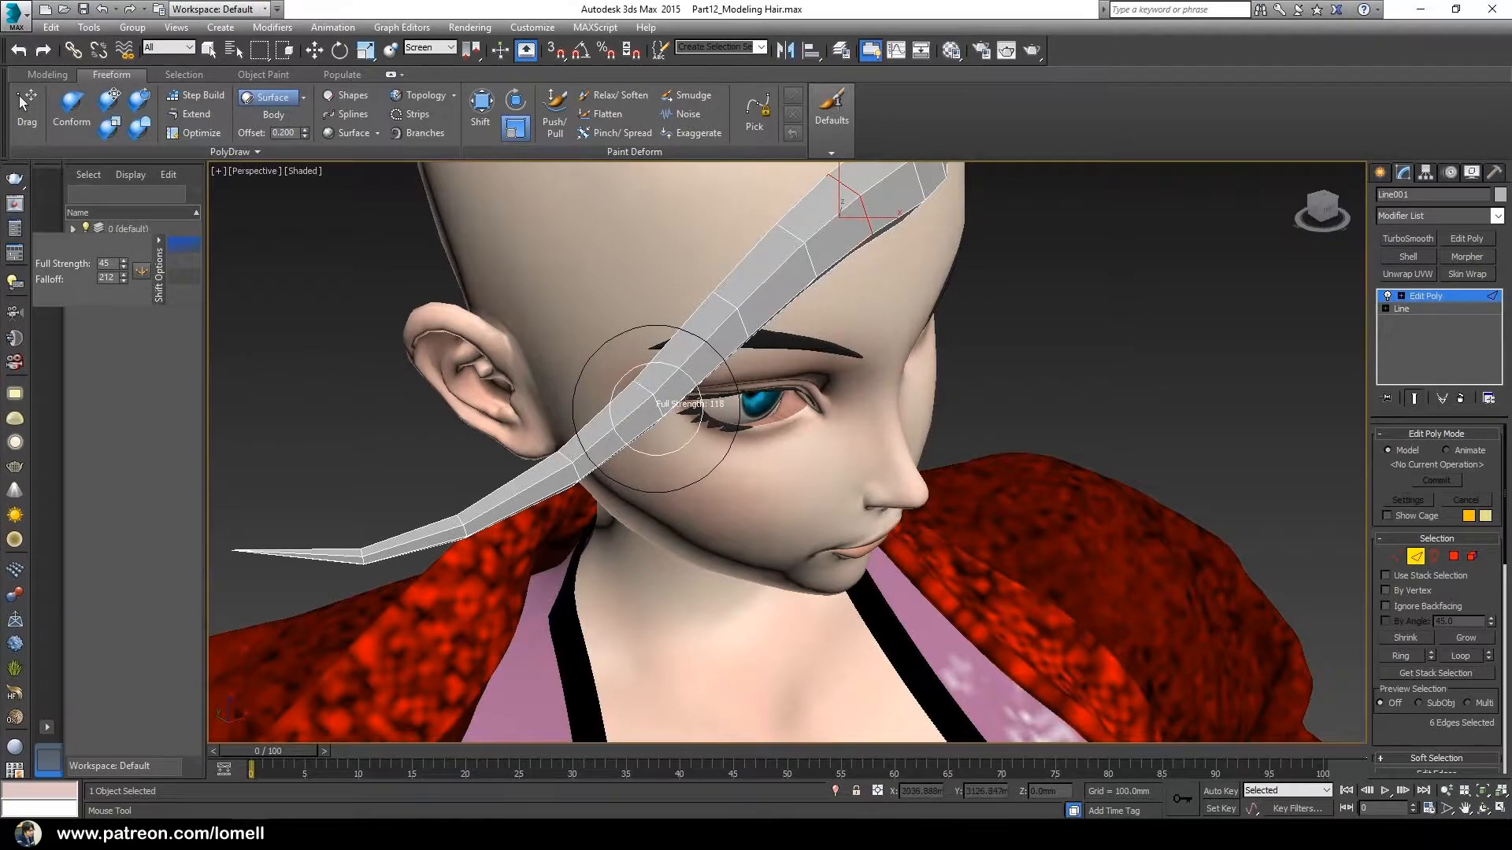
middle_click_drag(643, 413, 694, 366, "alt")
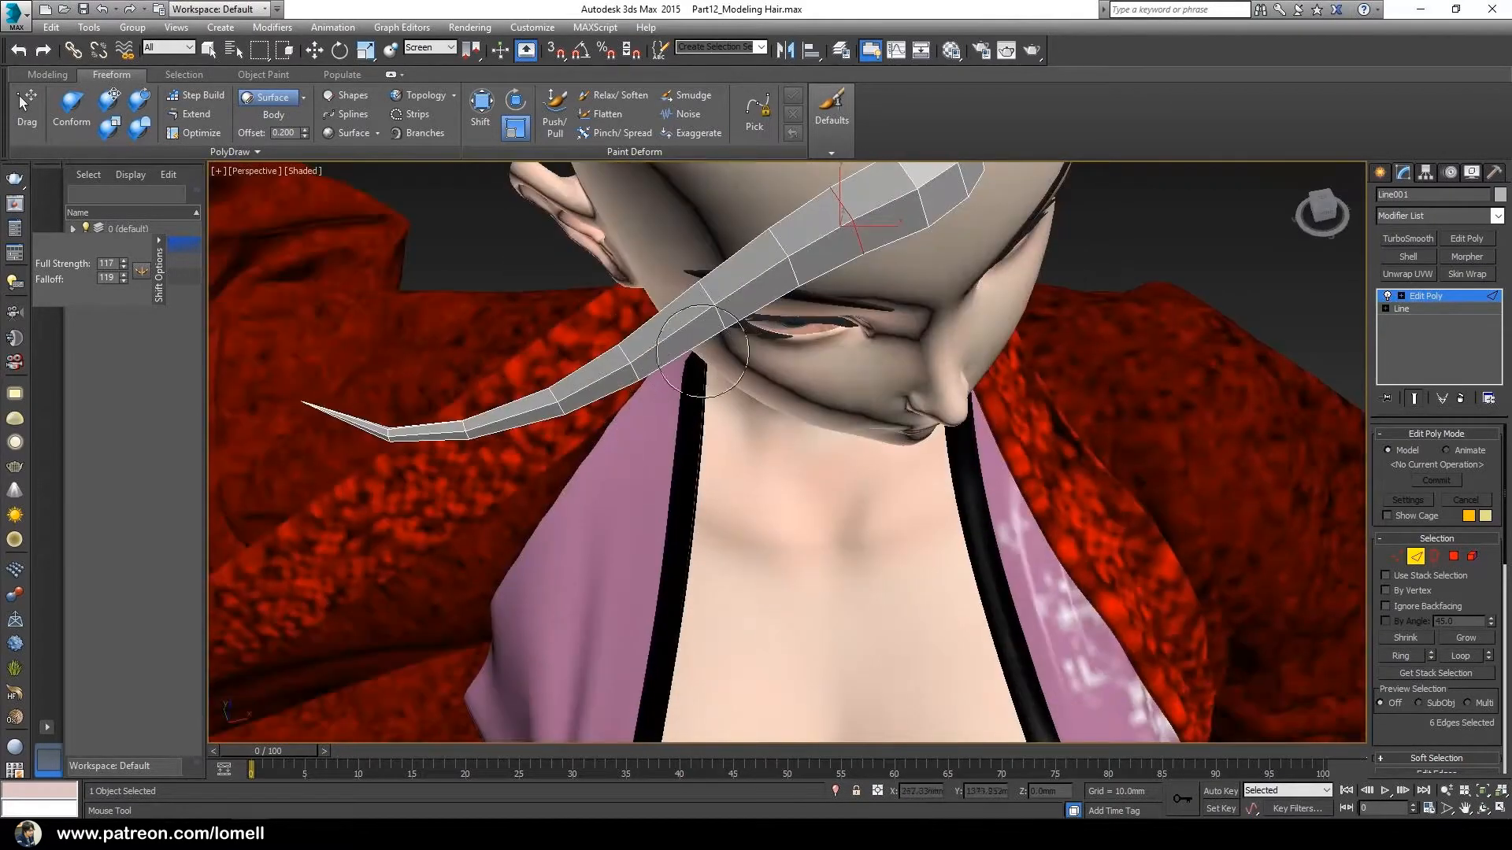
middle_click_drag(709, 287, 700, 322, "alt")
middle_click_drag(701, 321, 701, 420, "ctrl+alt")
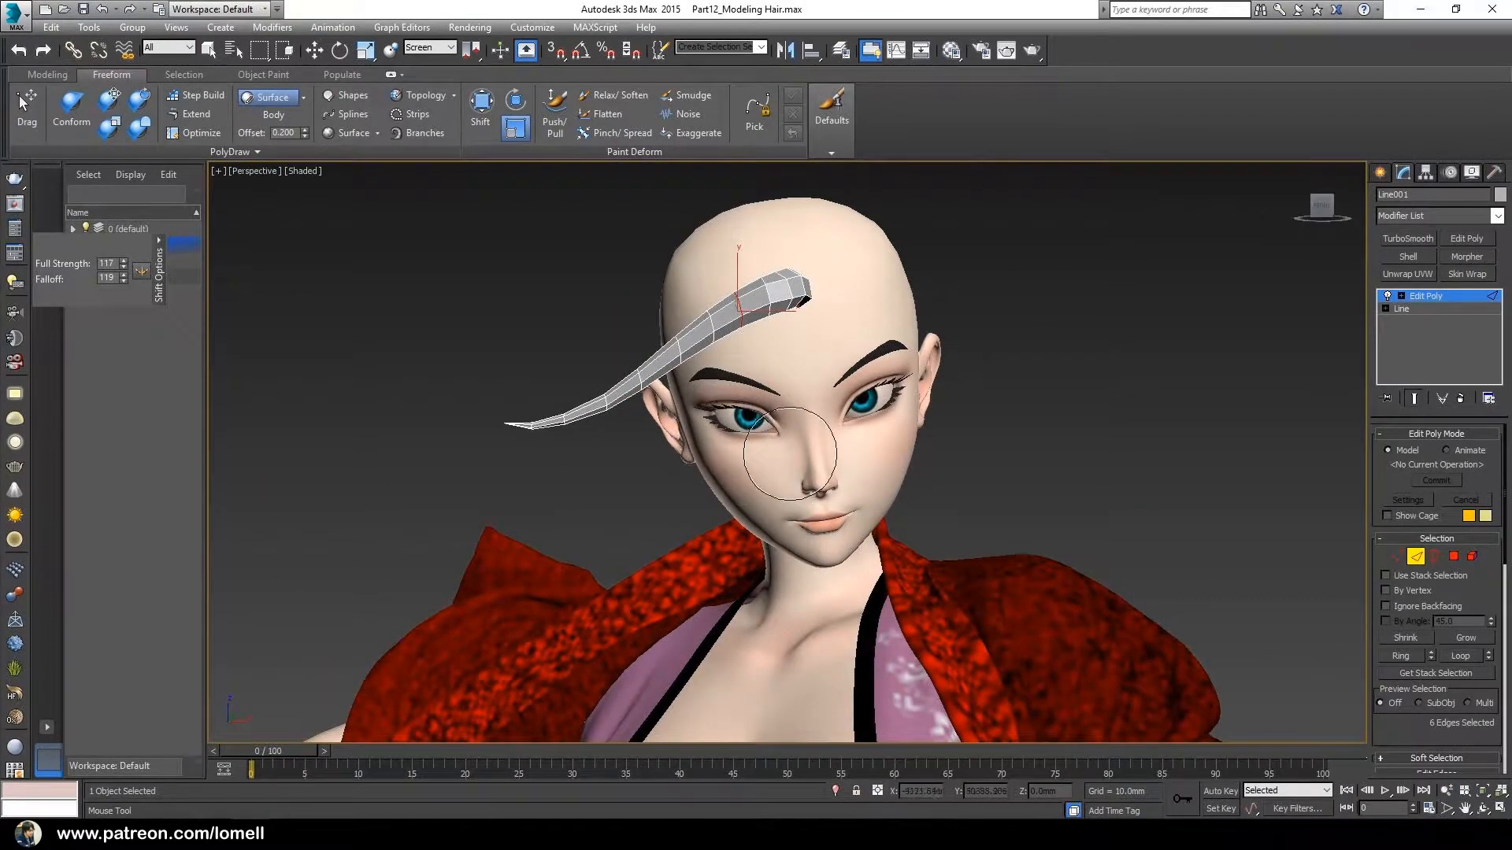
middle_click_drag(788, 364, 768, 395, "alt")
middle_click_drag(746, 490, 726, 451, "alt")
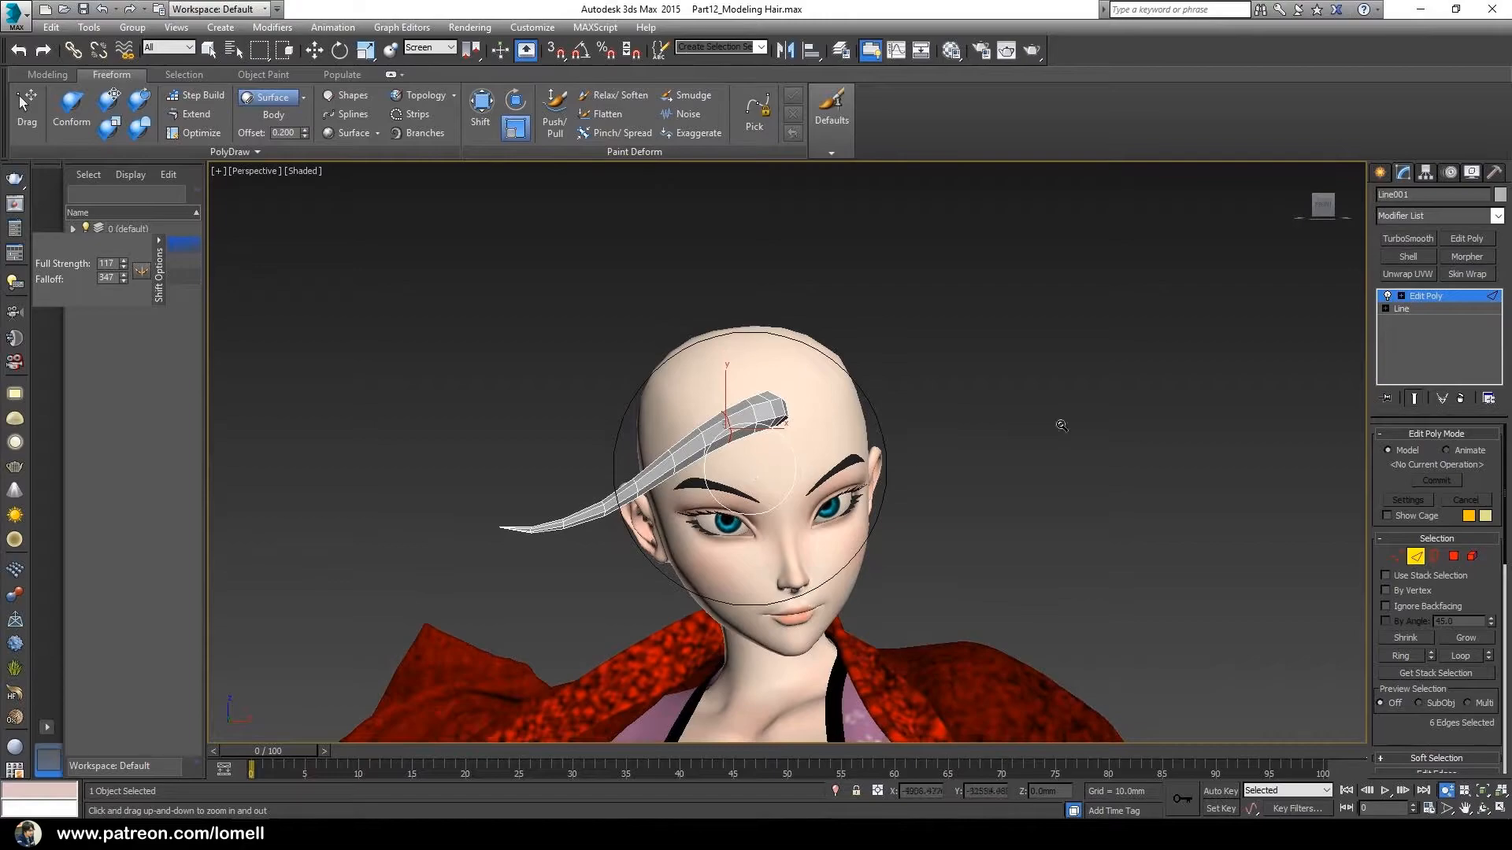
Leave sub-object editing so the whole strand is selected and switch to the Move tool
left_click(1459, 299)
middle_click_drag(998, 395, 851, 455, "alt")
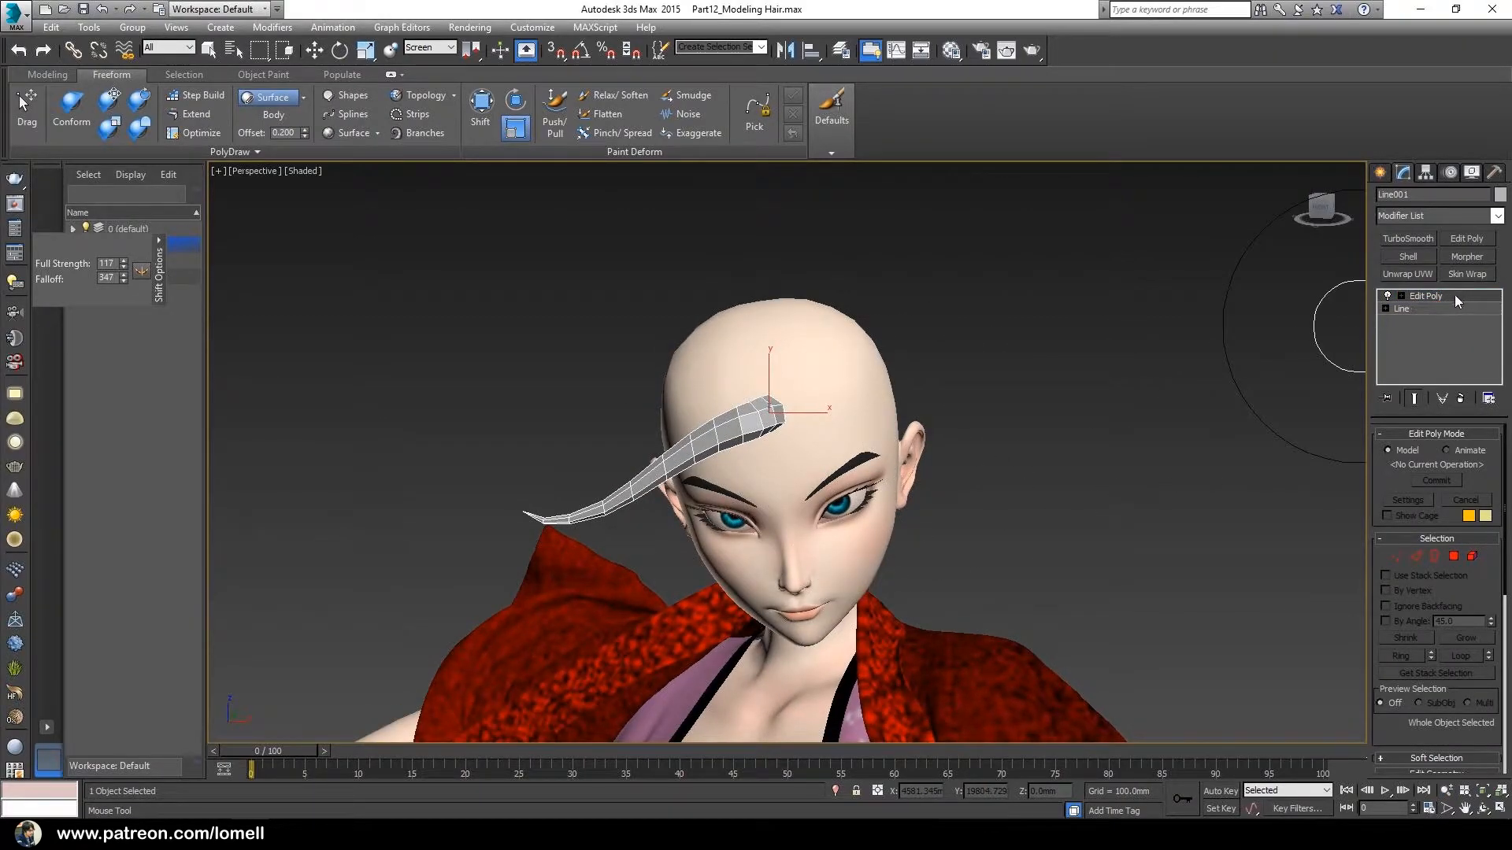
left_click(1414, 557)
left_click(1414, 556)
middle_click_drag(911, 444, 907, 442, "alt")
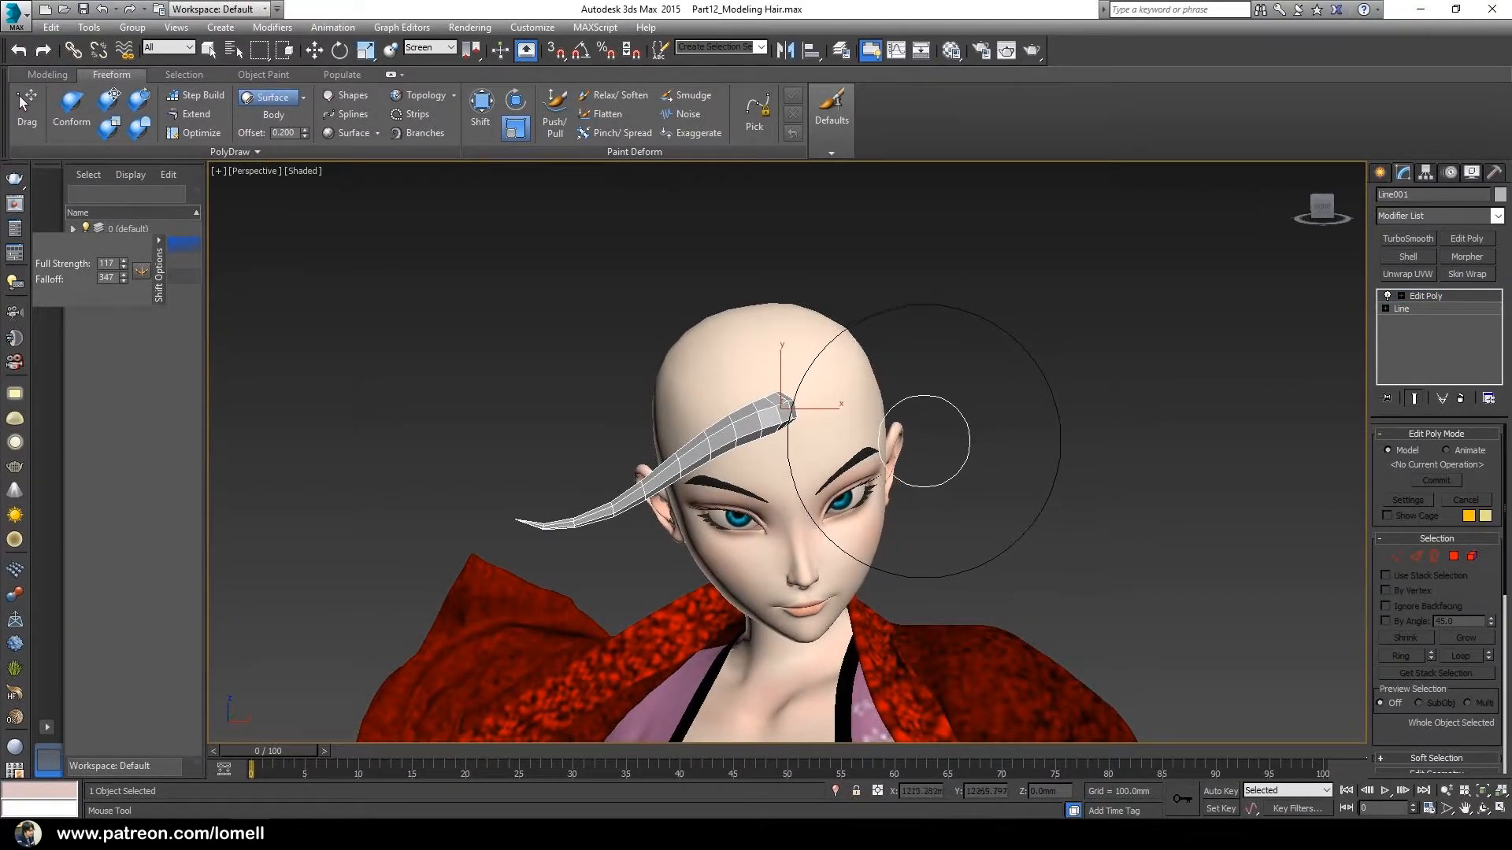
key("w")
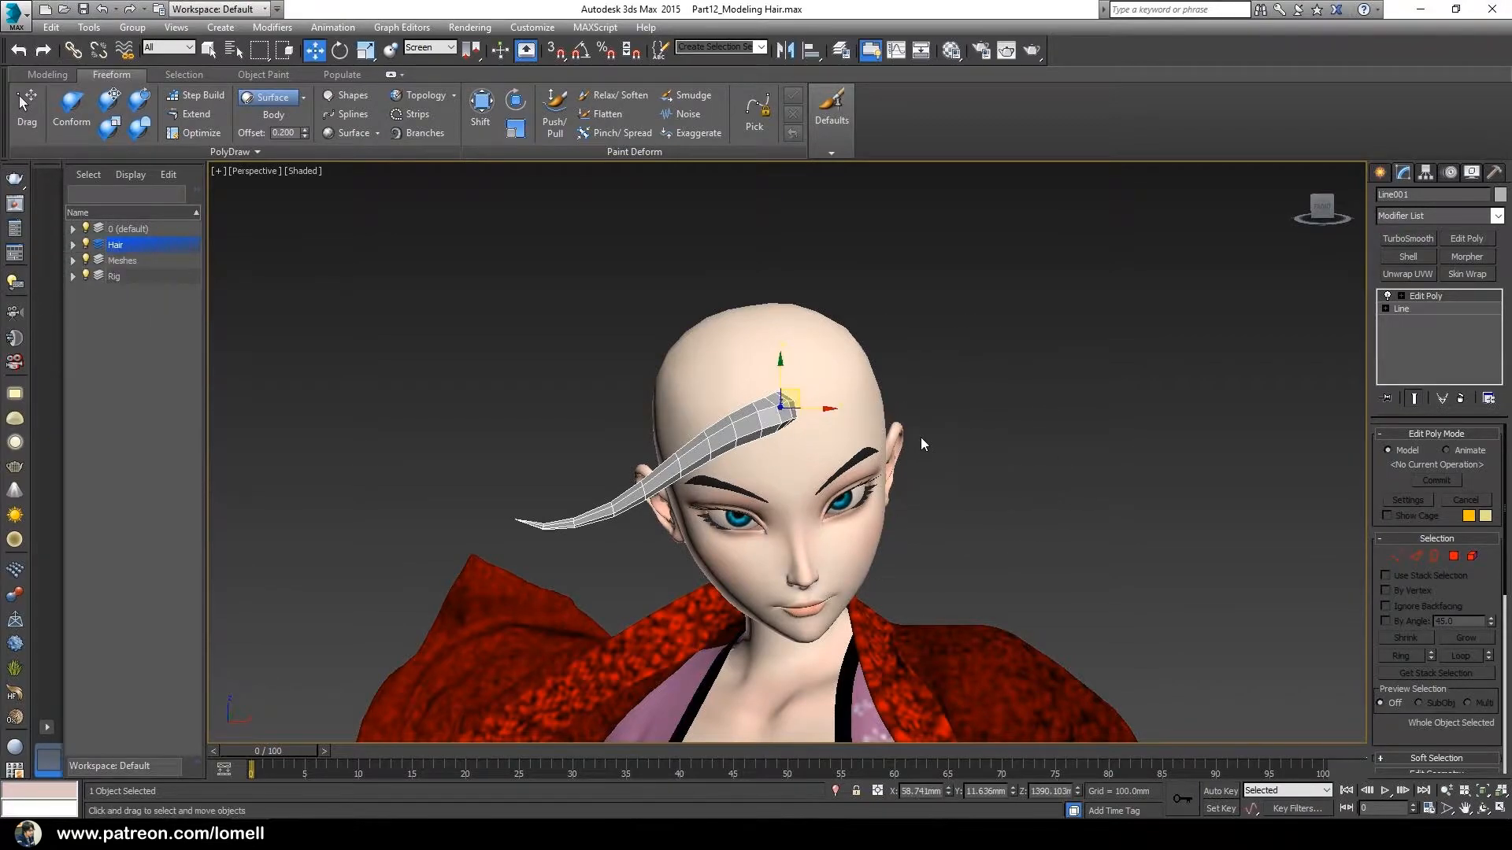
middle_click_drag(560, 296, 543, 305, "alt")
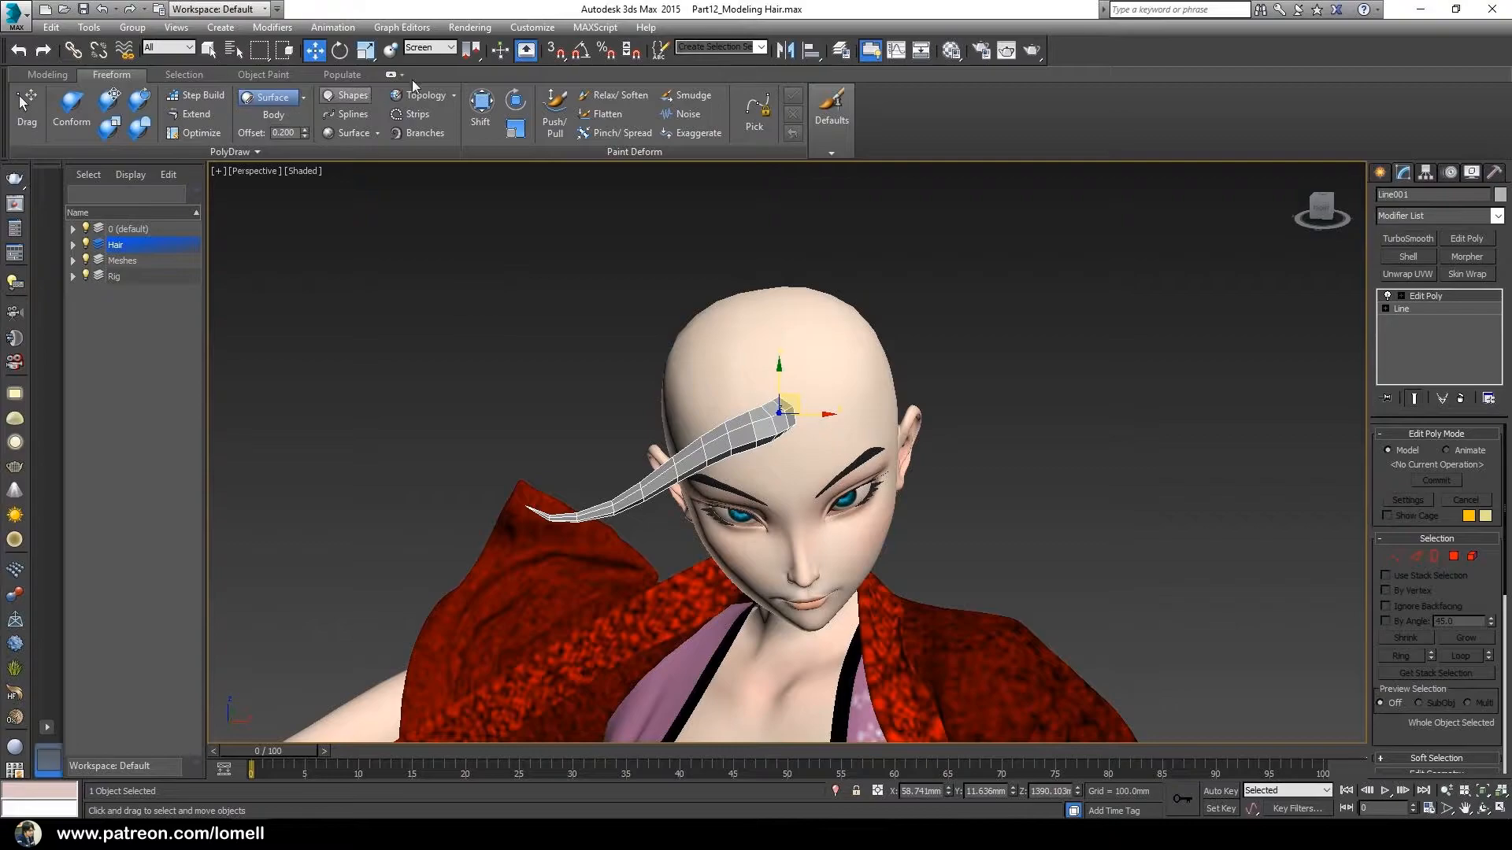
Try the View reference coordinate system and set it back to Screen
left_click(428, 49)
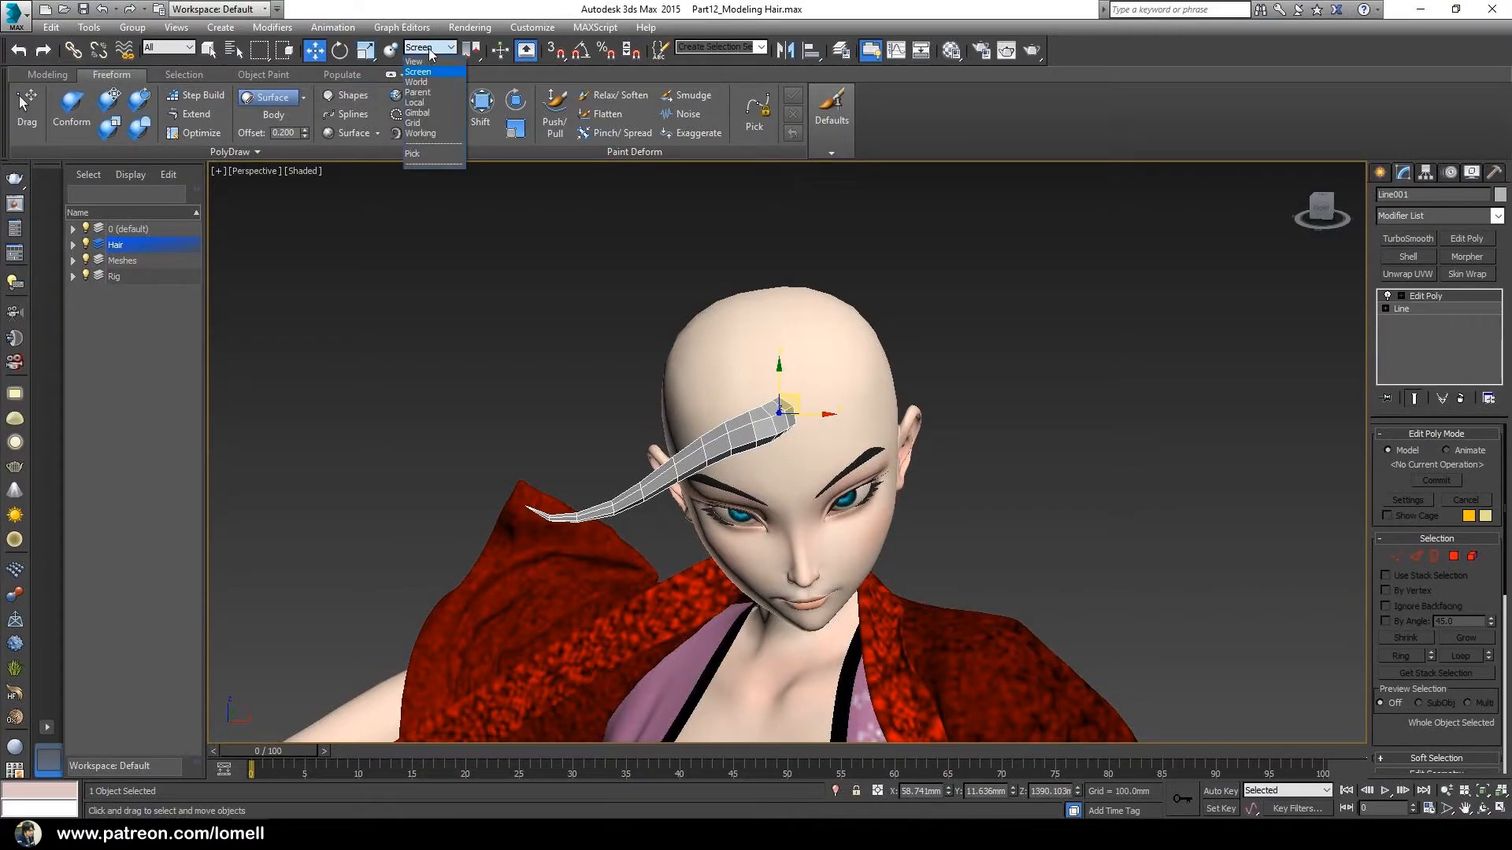
left_click(418, 62)
left_click(423, 49)
left_click(427, 73)
Clone the strand as one copy named Line002 placed just above the original on the forehead
middle_click_drag(806, 433, 798, 451, "alt")
key("w")
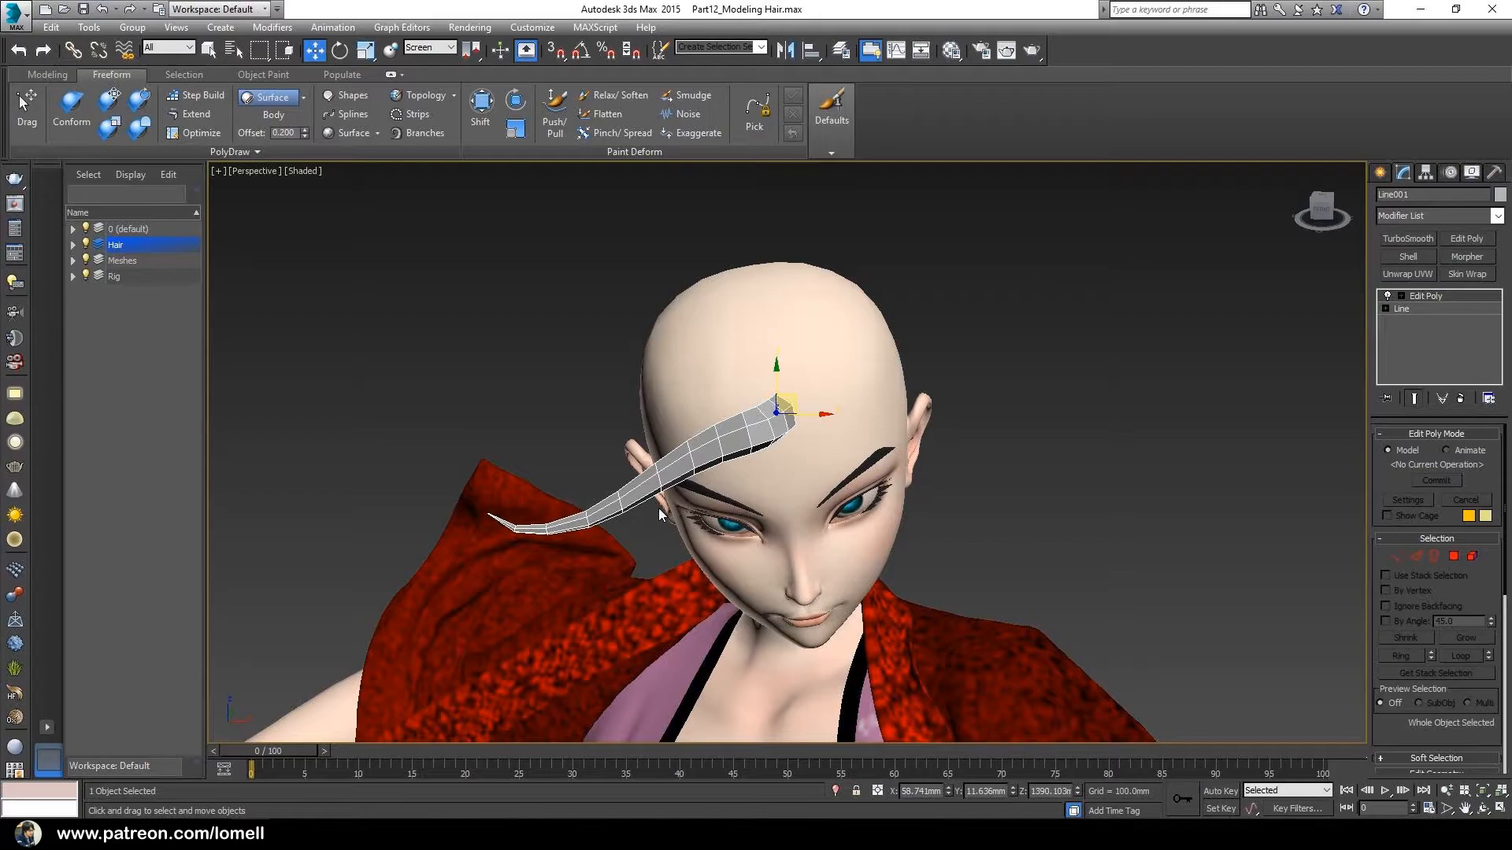
middle_click_drag(670, 494, 784, 419, "alt")
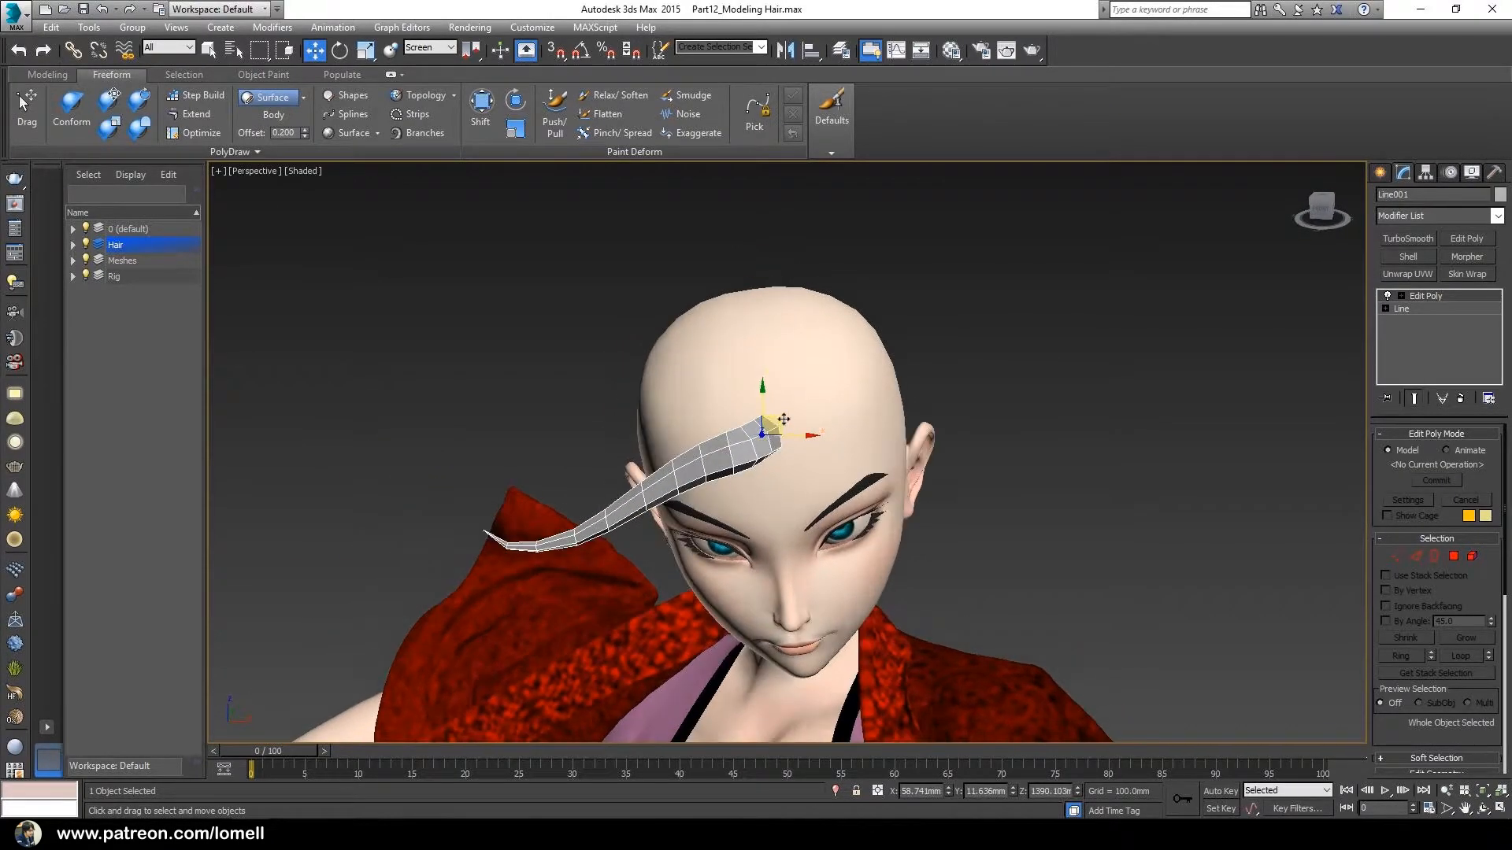
left_click_drag(780, 418, 778, 388, "shift")
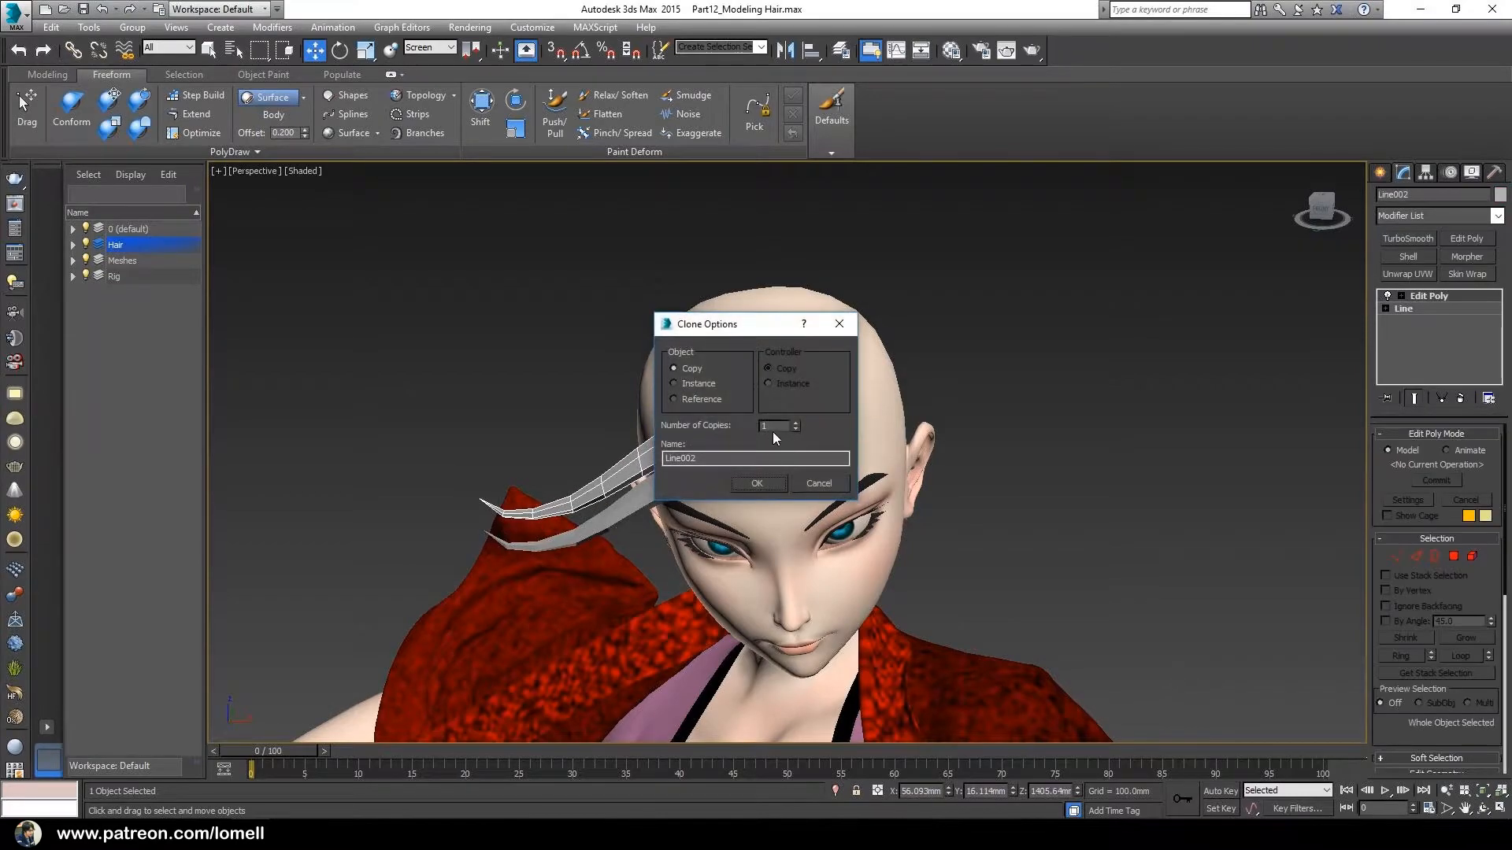
left_click(758, 480)
Adjust the copied strand's placement just above the original strand on the forehead
mouse_move(766, 512)
middle_mouse_down("alt")
mouse_move(803, 463)
mouse_move(769, 485)
mouse_move(783, 453)
middle_mouse_up("alt")
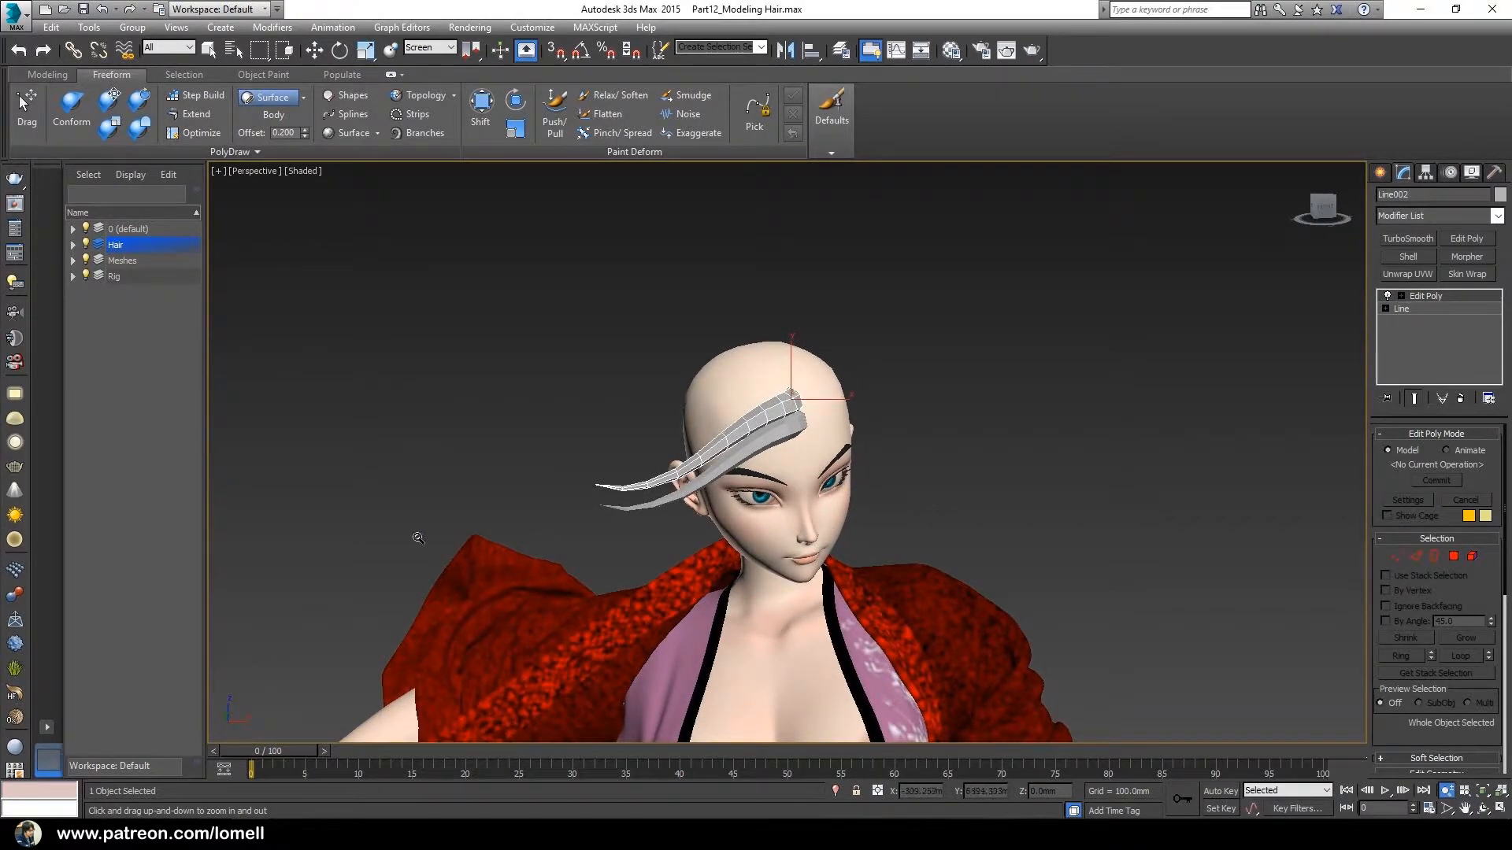
middle_click_drag(729, 563, 702, 451, "alt")
middle_click_drag(751, 494, 722, 399, "alt")
key("e")
key("w")
middle_click_drag(687, 416, 813, 392, "alt")
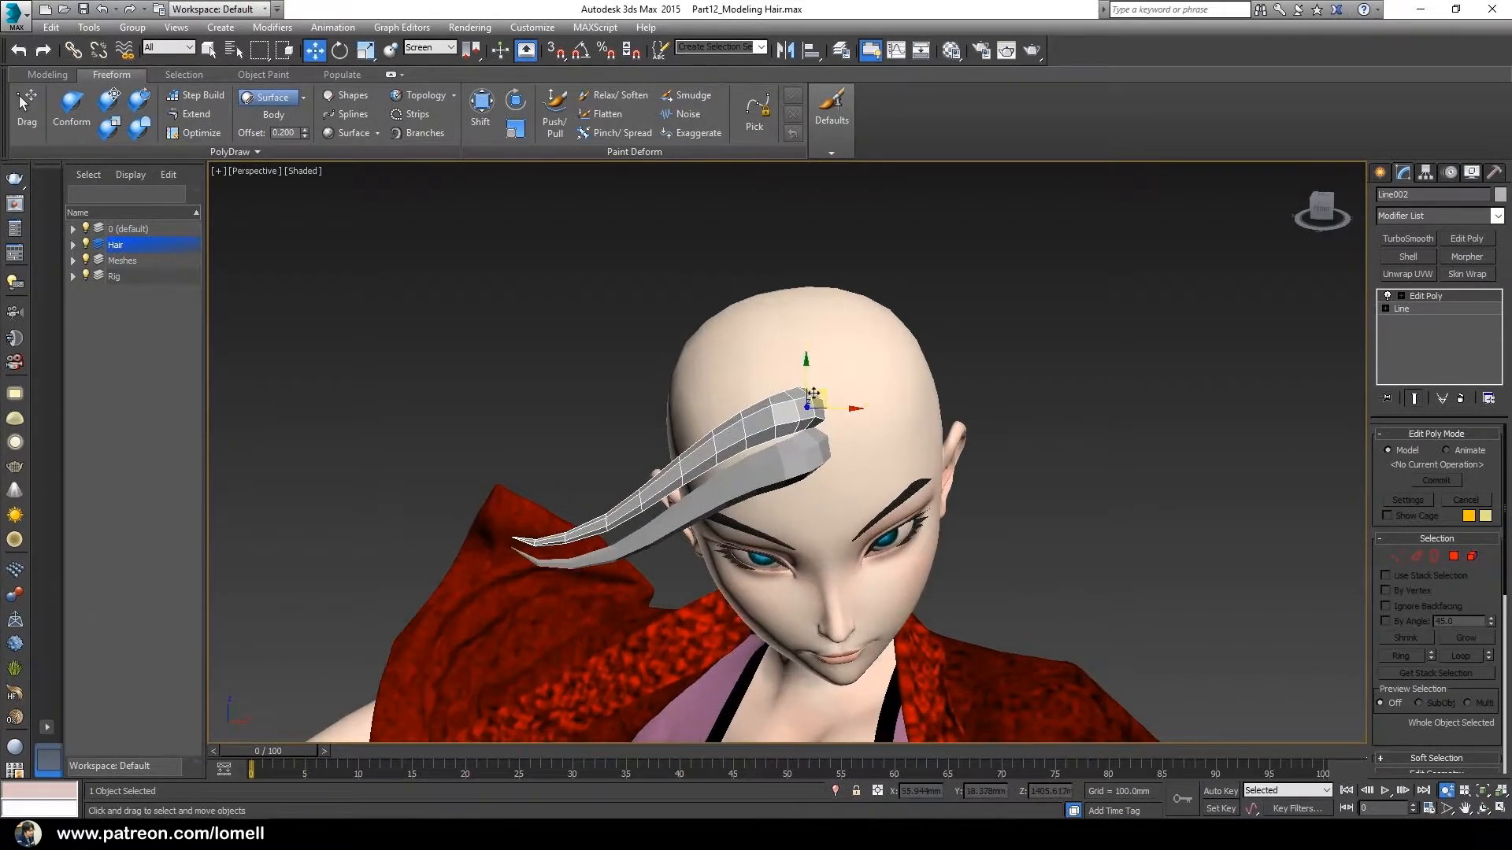
key("alt+z")
left_click_drag(820, 393, 819, 466)
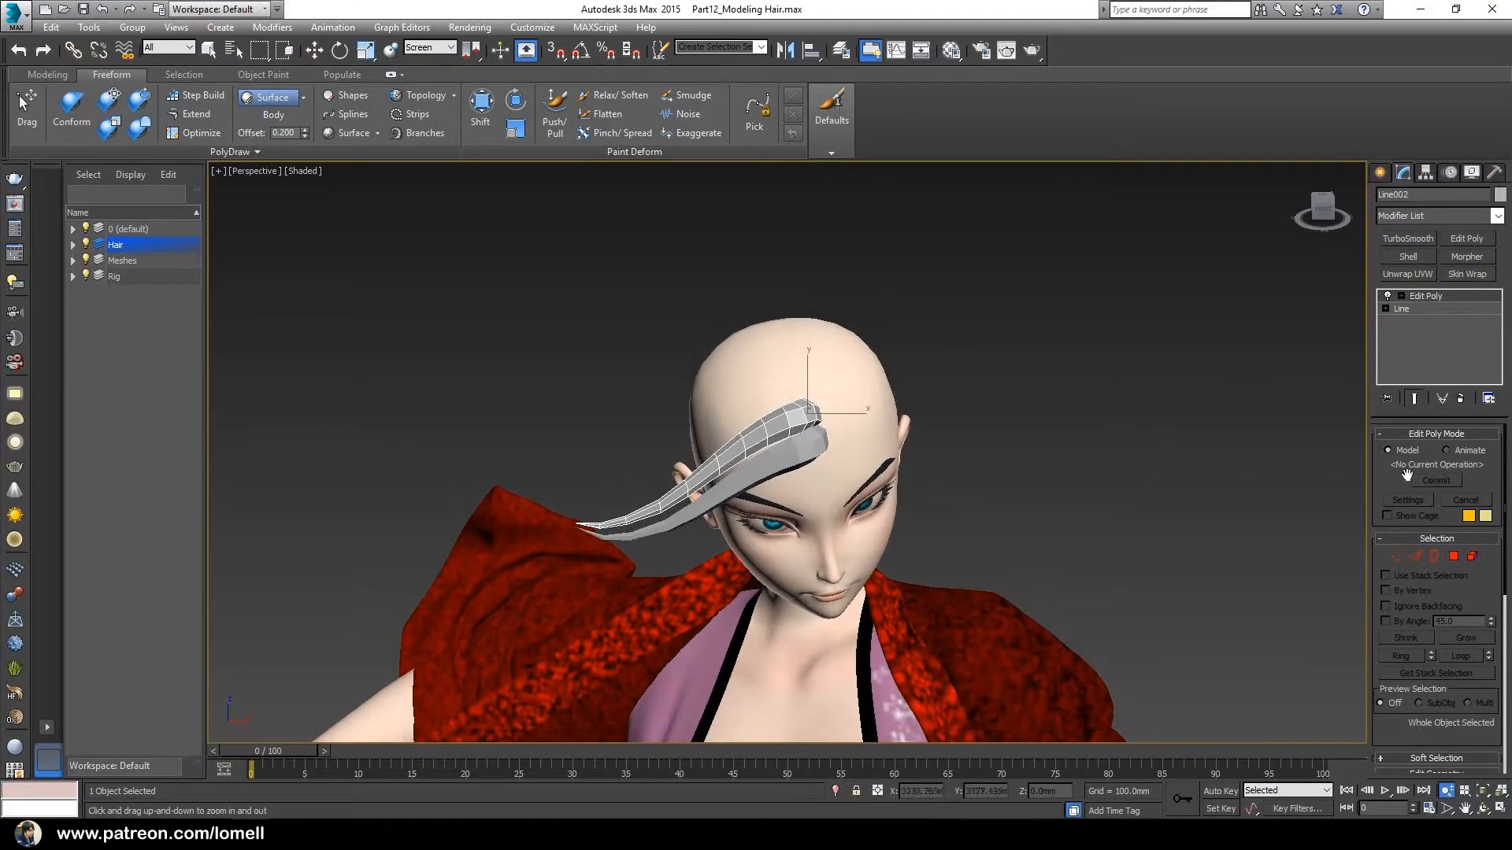
Select the whole copied strand as an element and reposition it above the original
left_click(1471, 557)
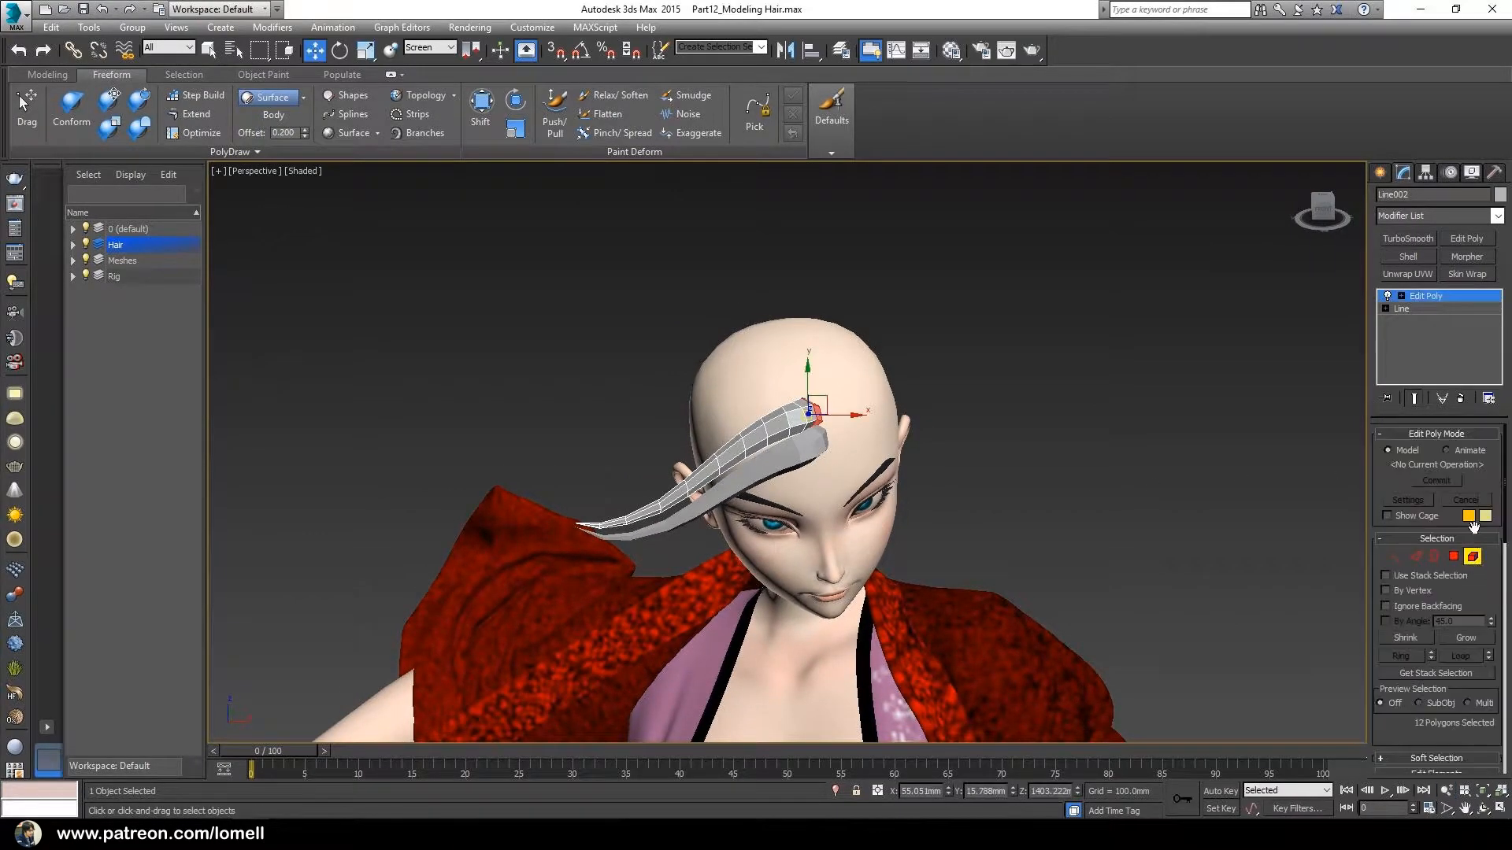
middle_click_drag(827, 470, 841, 413, "alt")
left_click_drag(830, 410, 797, 443)
middle_click_drag(772, 487, 795, 470, "alt")
key("alt+z")
left_click_drag(795, 471, 788, 494)
Scale the selected strand element up so it is longer and thicker than the original, and leave element editing
key("r")
middle_click_drag(788, 494, 748, 431, "alt")
left_click_drag(747, 444, 679, 474)
mouse_move(683, 490)
middle_mouse_down("alt")
mouse_move(623, 470)
mouse_move(688, 495)
middle_mouse_up("alt")
left_click_drag(688, 495, 647, 465)
middle_click_drag(647, 466, 743, 468, "alt")
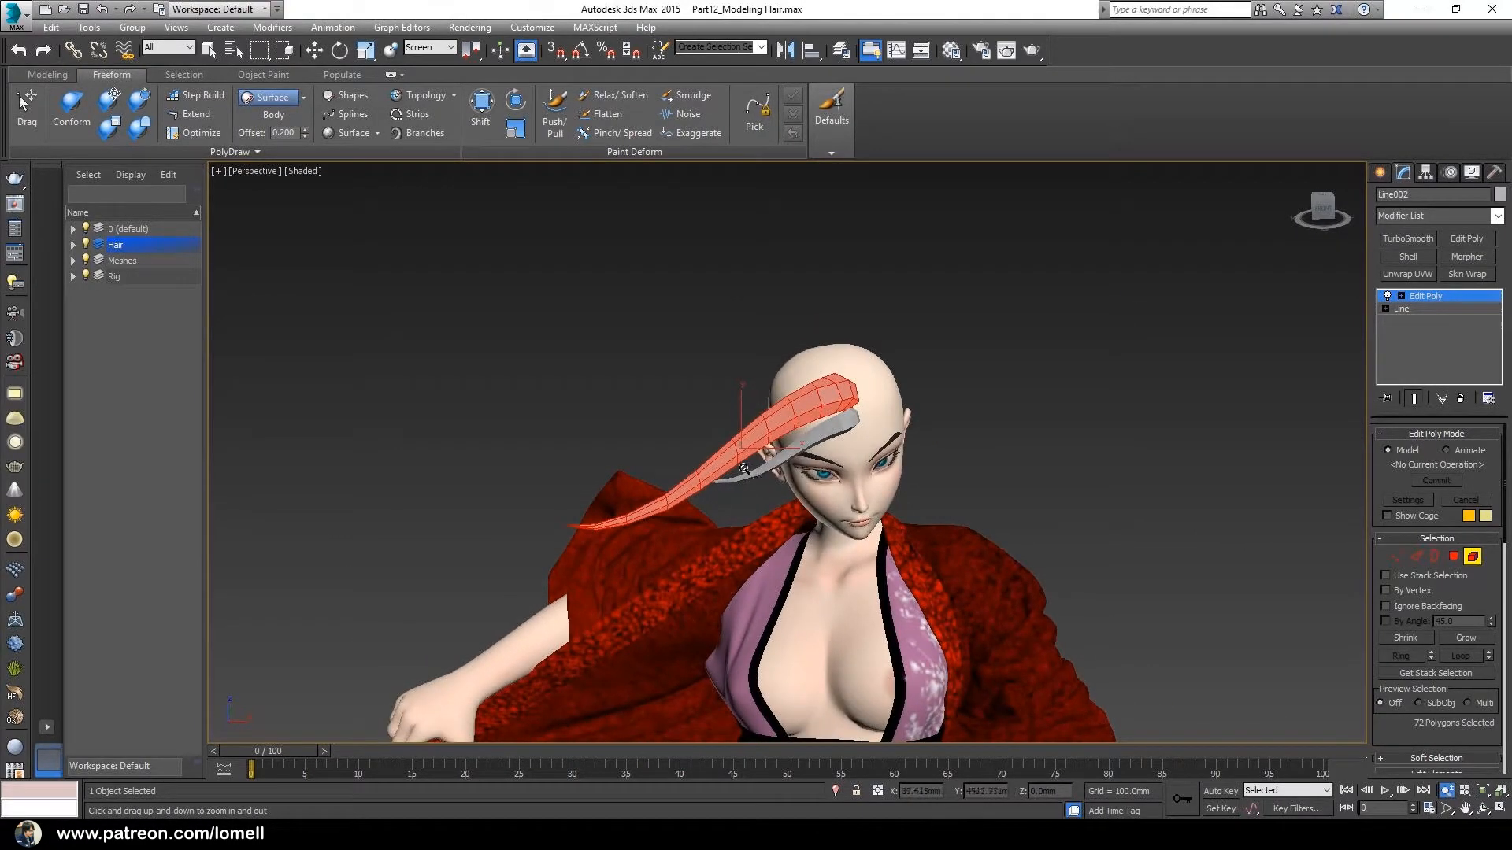
left_click(1472, 560)
Pull the strand's tip outward into a long taper with the Shift brush, using full strength 45 and falloff 219
middle_click_drag(758, 551, 800, 521, "alt")
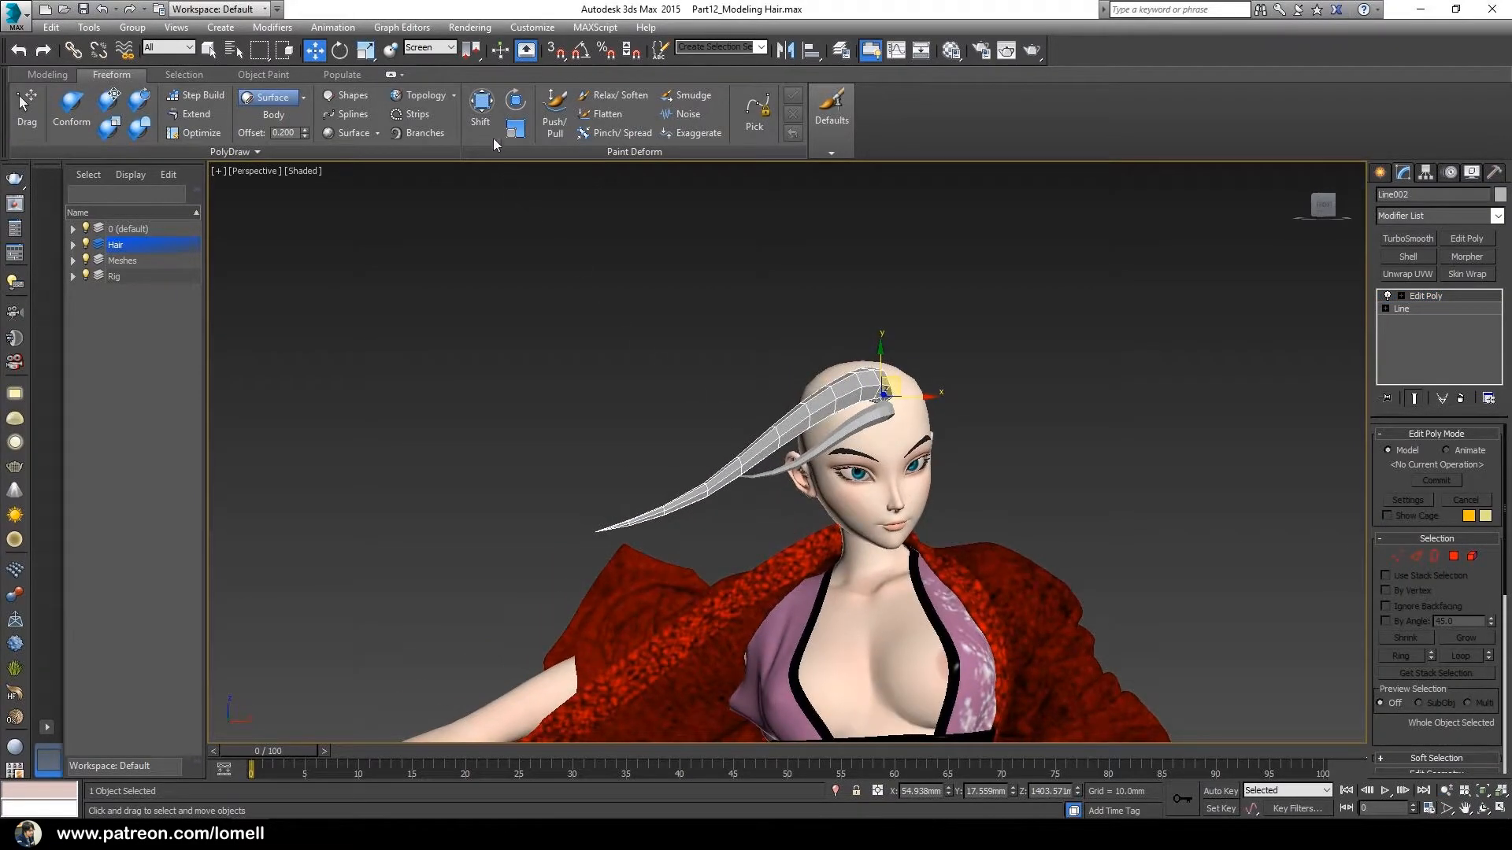
left_click(480, 120)
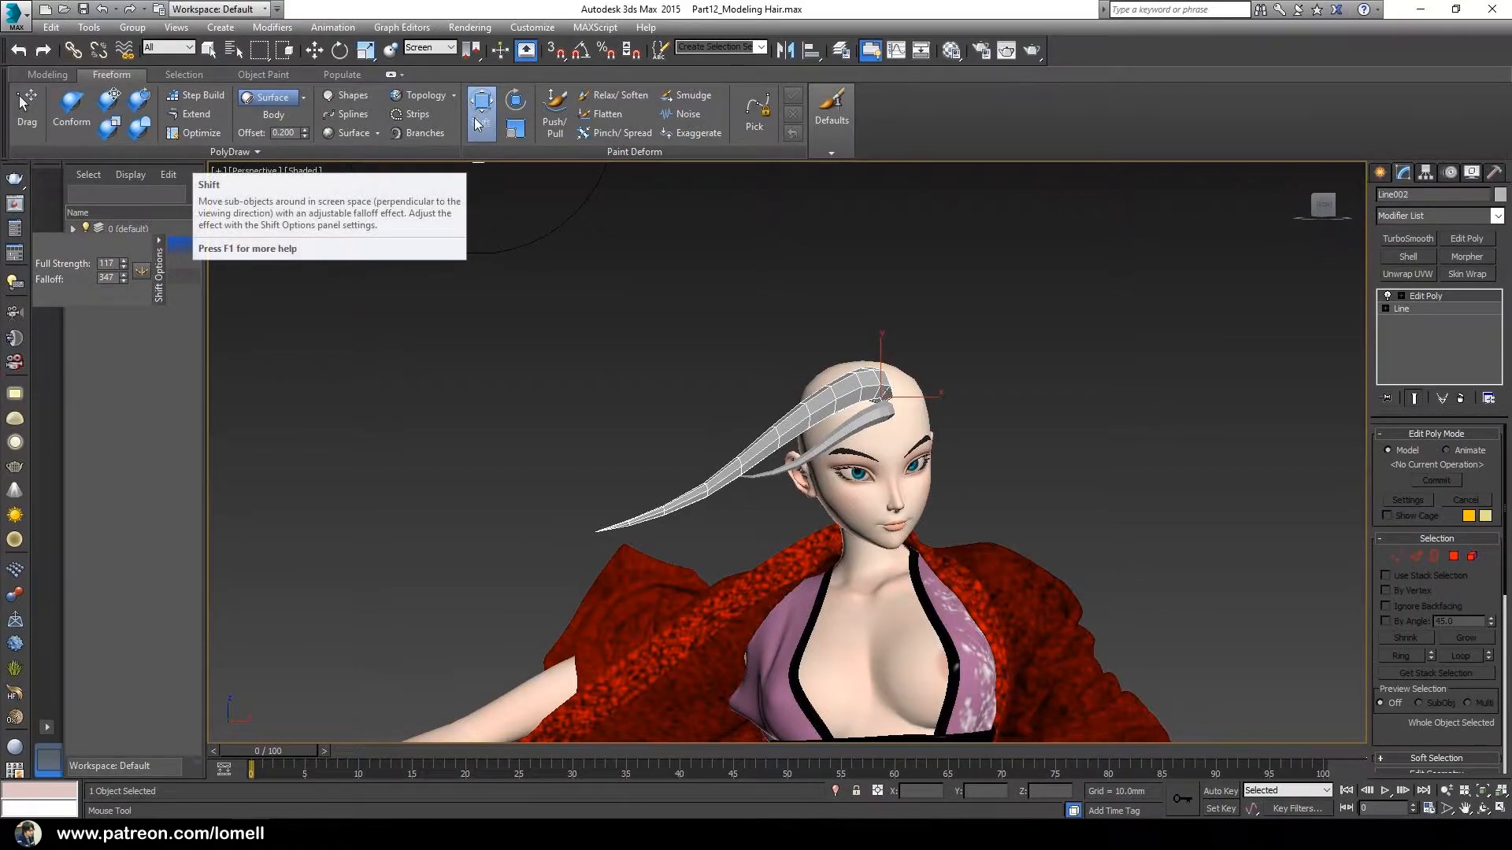
mouse_move(702, 476)
middle_mouse_down("alt")
mouse_move(713, 507)
mouse_move(714, 482)
middle_mouse_up("alt")
mouse_move(662, 554)
left_mouse_down("ctrl")
mouse_move(662, 526)
mouse_move(662, 539)
left_mouse_up("ctrl")
left_click_drag(581, 507, 364, 596)
middle_click_drag(365, 597, 610, 490)
mouse_move(608, 490)
left_mouse_down("ctrl")
mouse_move(604, 523)
mouse_move(565, 535)
mouse_move(565, 550)
mouse_move(550, 504)
mouse_move(476, 533)
left_mouse_up("ctrl")
mouse_move(475, 533)
middle_mouse_down("alt")
mouse_move(824, 489)
mouse_move(831, 504)
middle_mouse_up("alt")
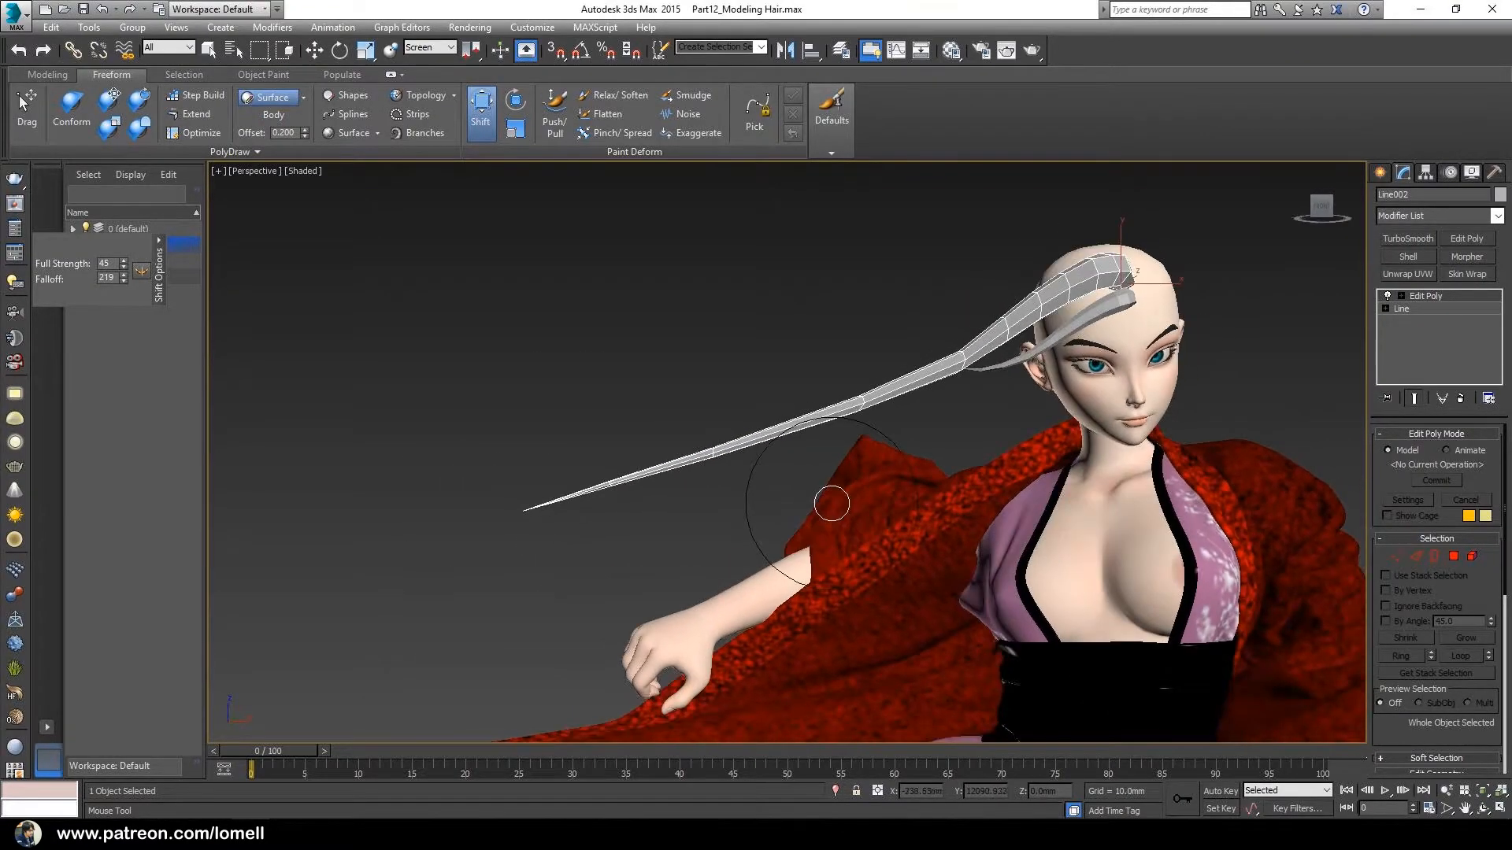
Insert extra edge loops between the widely spaced segments of the stretched strand with Swift Loop, and leave the tool
left_click(47, 74)
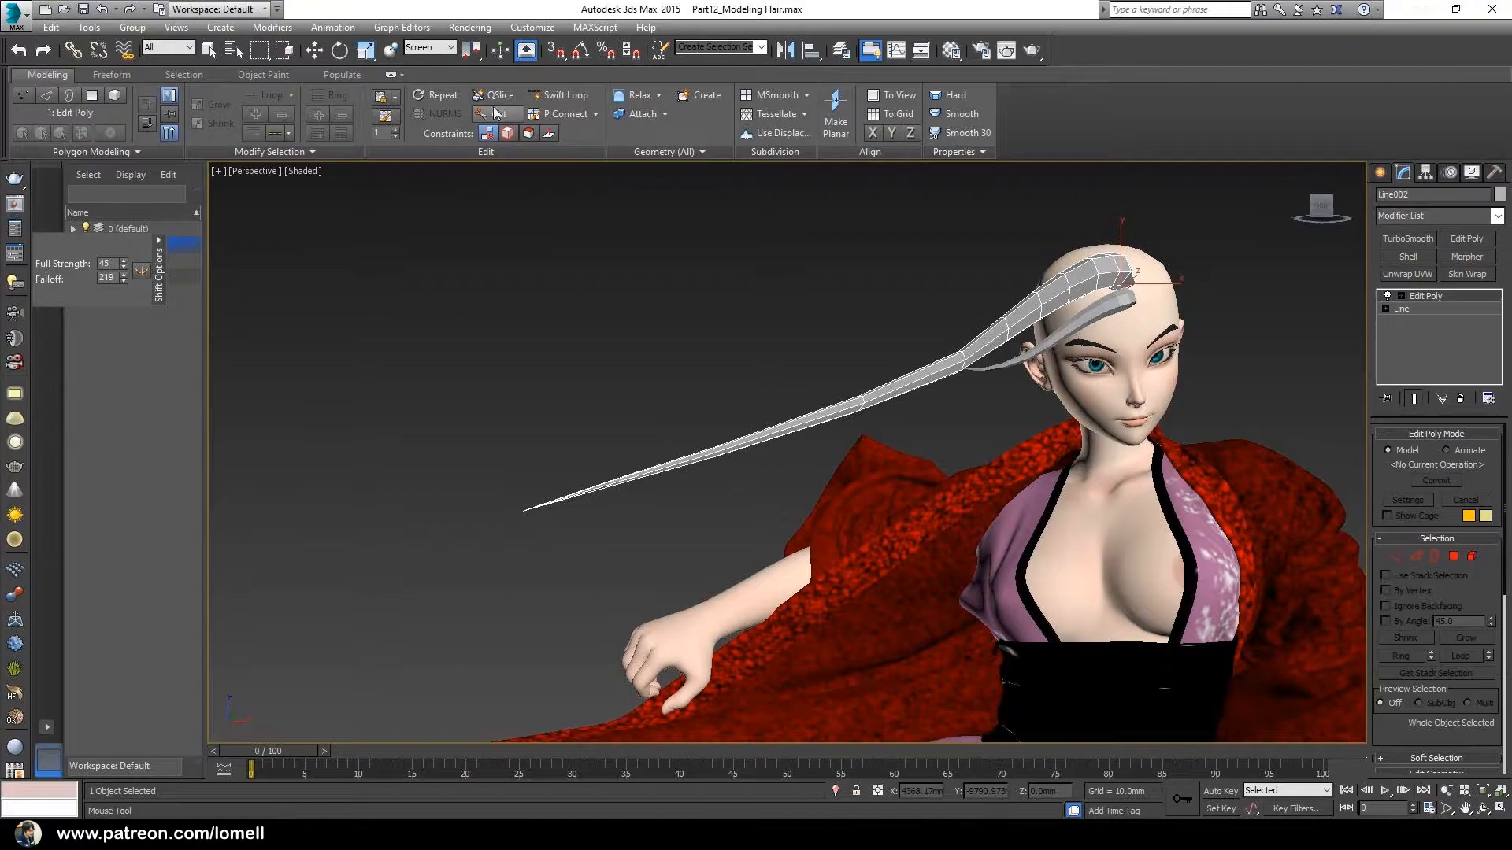
left_click(555, 98)
middle_click_drag(588, 397, 580, 505, "alt")
scroll(580, 504, "up", 2)
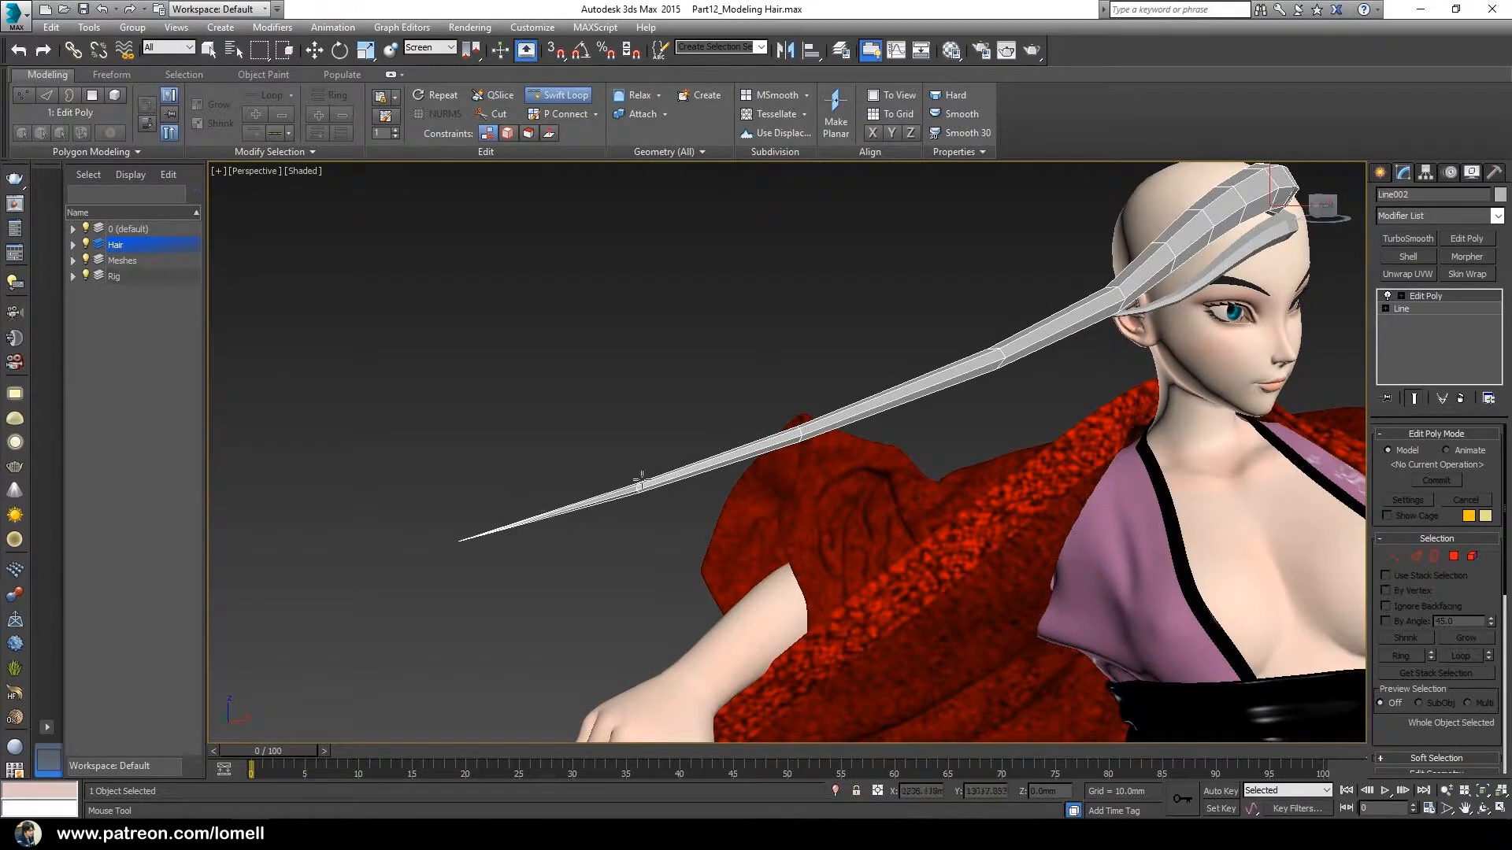
left_click(545, 515)
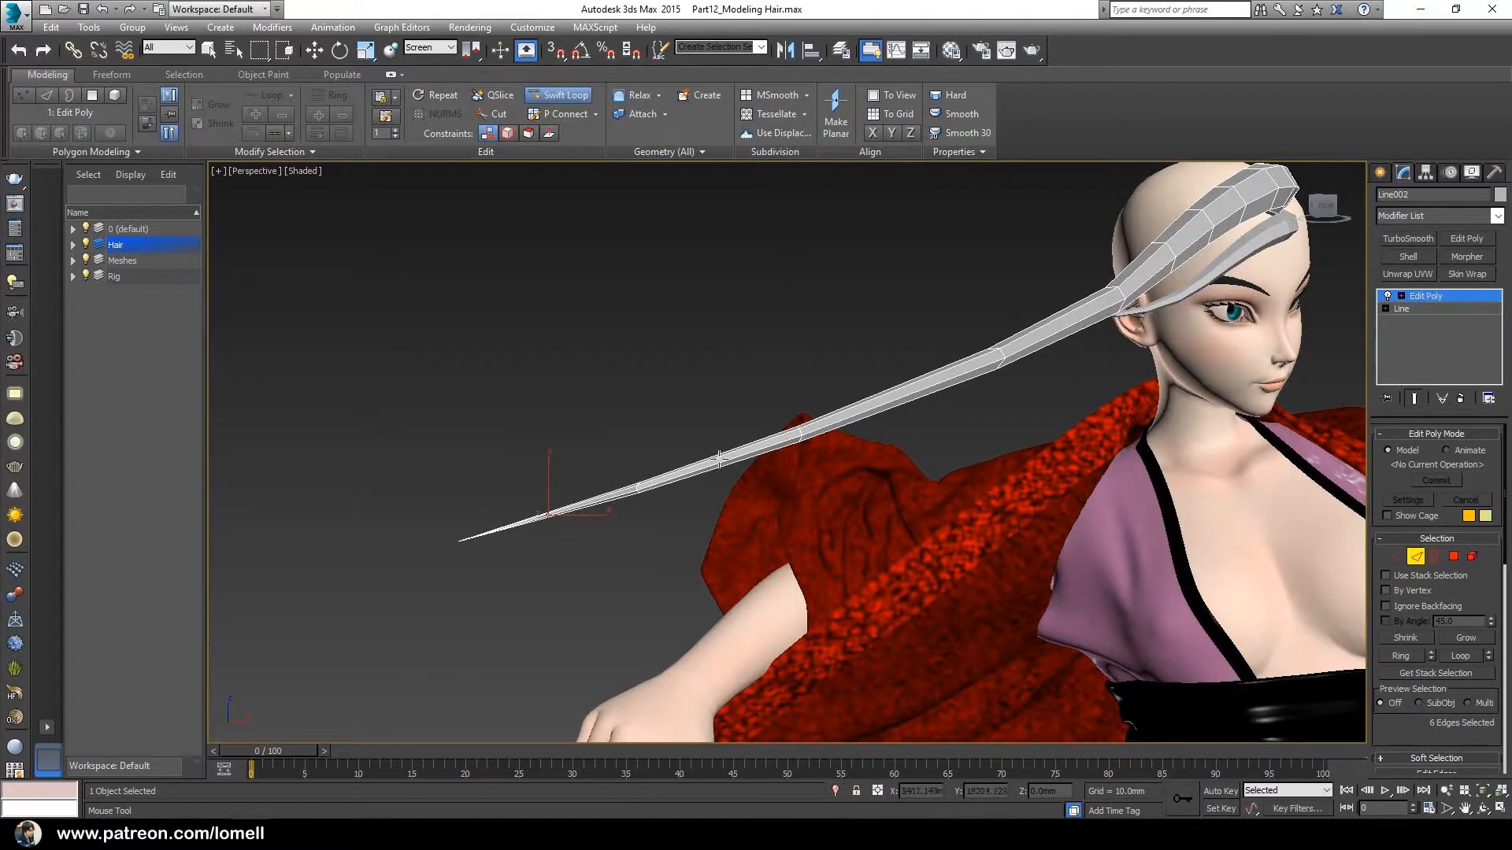
middle_click_drag(748, 486, 833, 435, "alt")
left_click(924, 394)
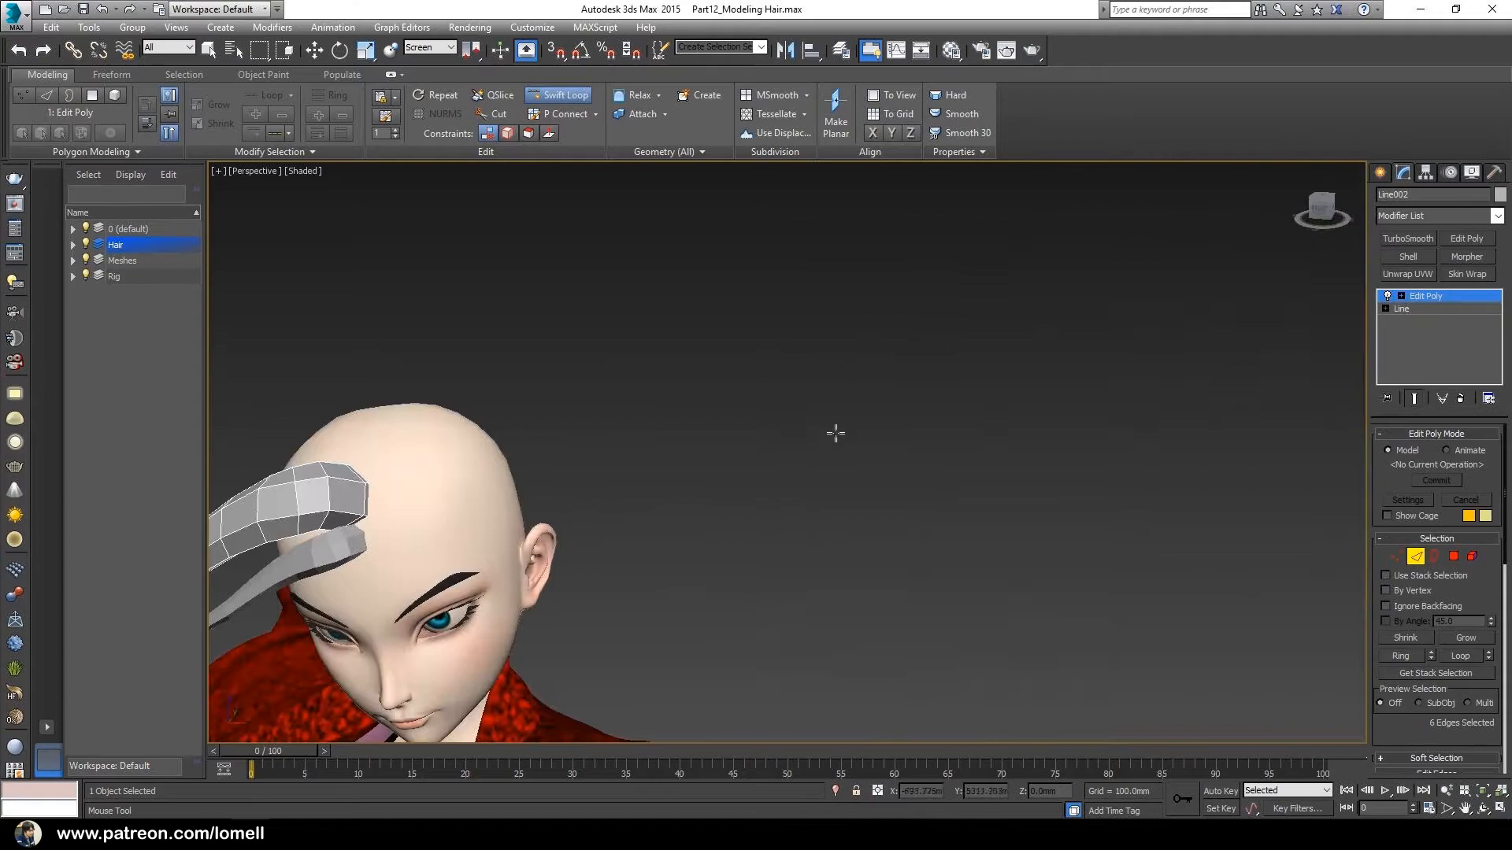
key("shift+z")
middle_click_drag(1122, 313, 886, 370)
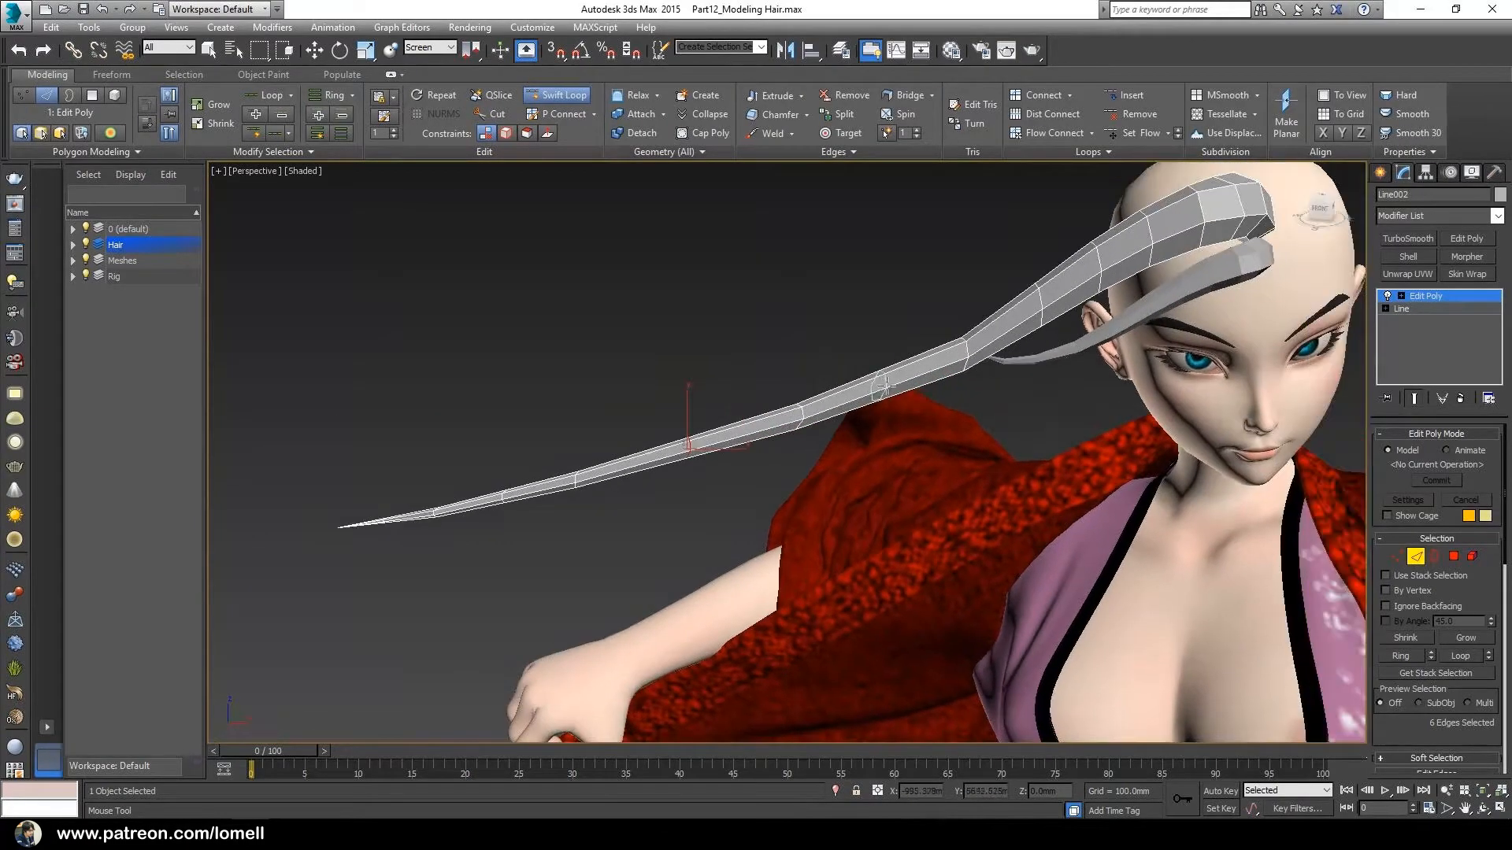
middle_click_drag(847, 440, 858, 422, "alt")
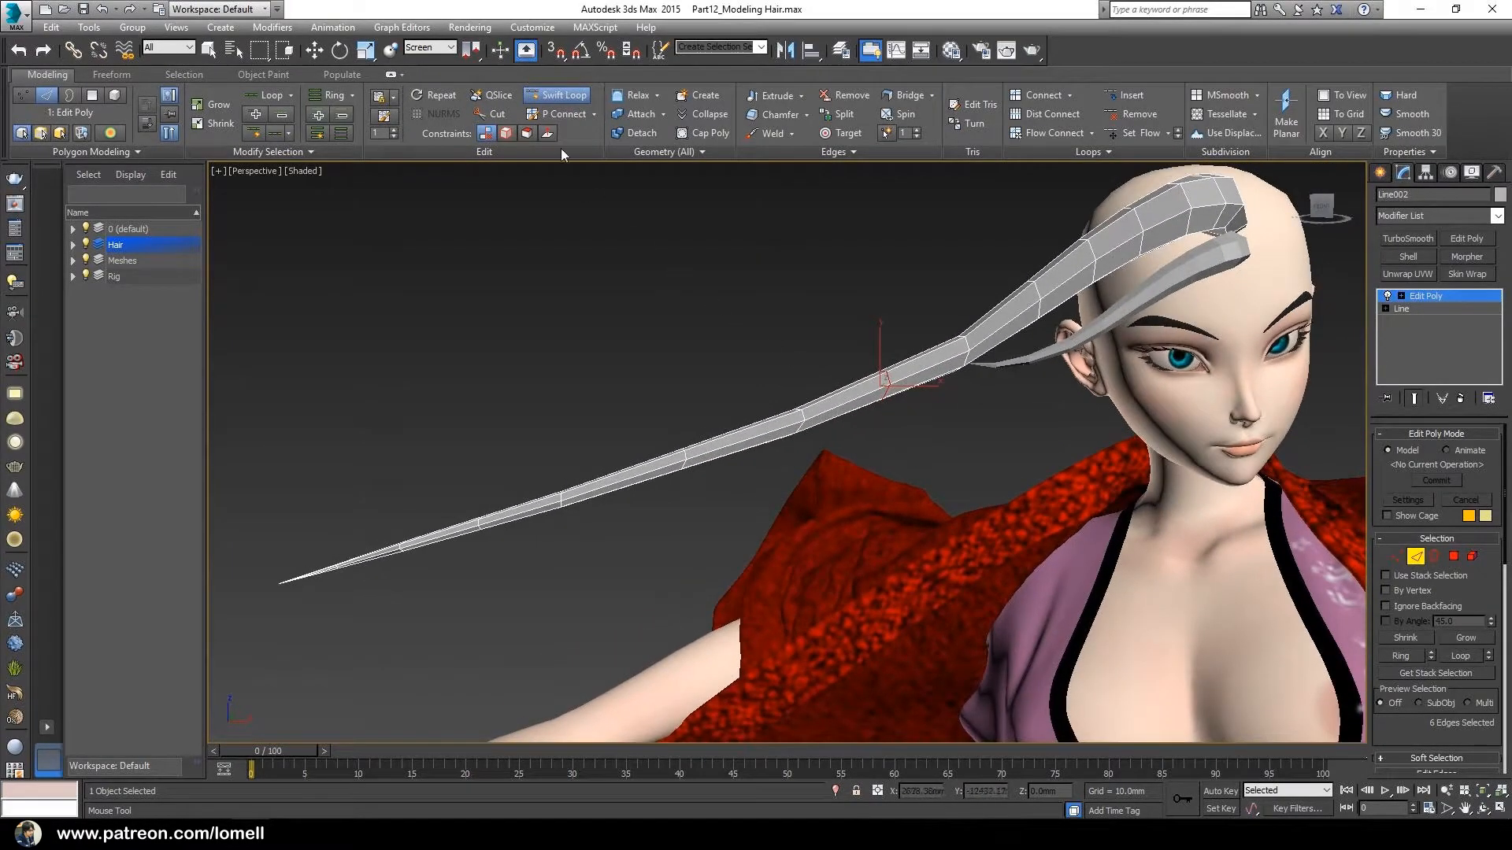
left_click(577, 98)
Switch through the border, polygon and element levels of the strand and return to the edge level
middle_click_drag(552, 366, 584, 375, "alt")
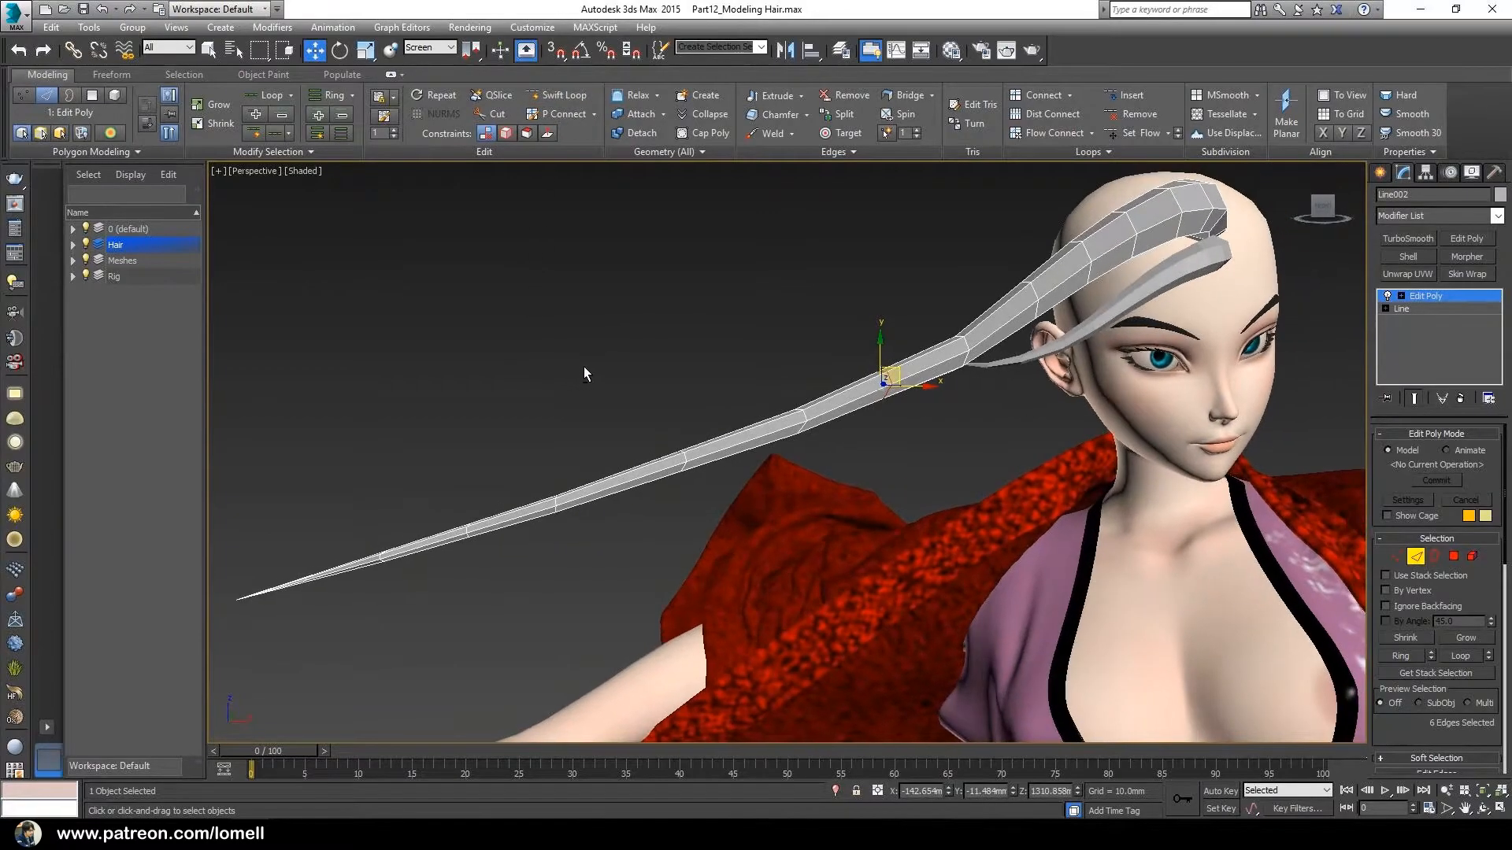
middle_click_drag(905, 394, 1099, 340, "alt")
middle_click_drag(1114, 347, 1096, 356)
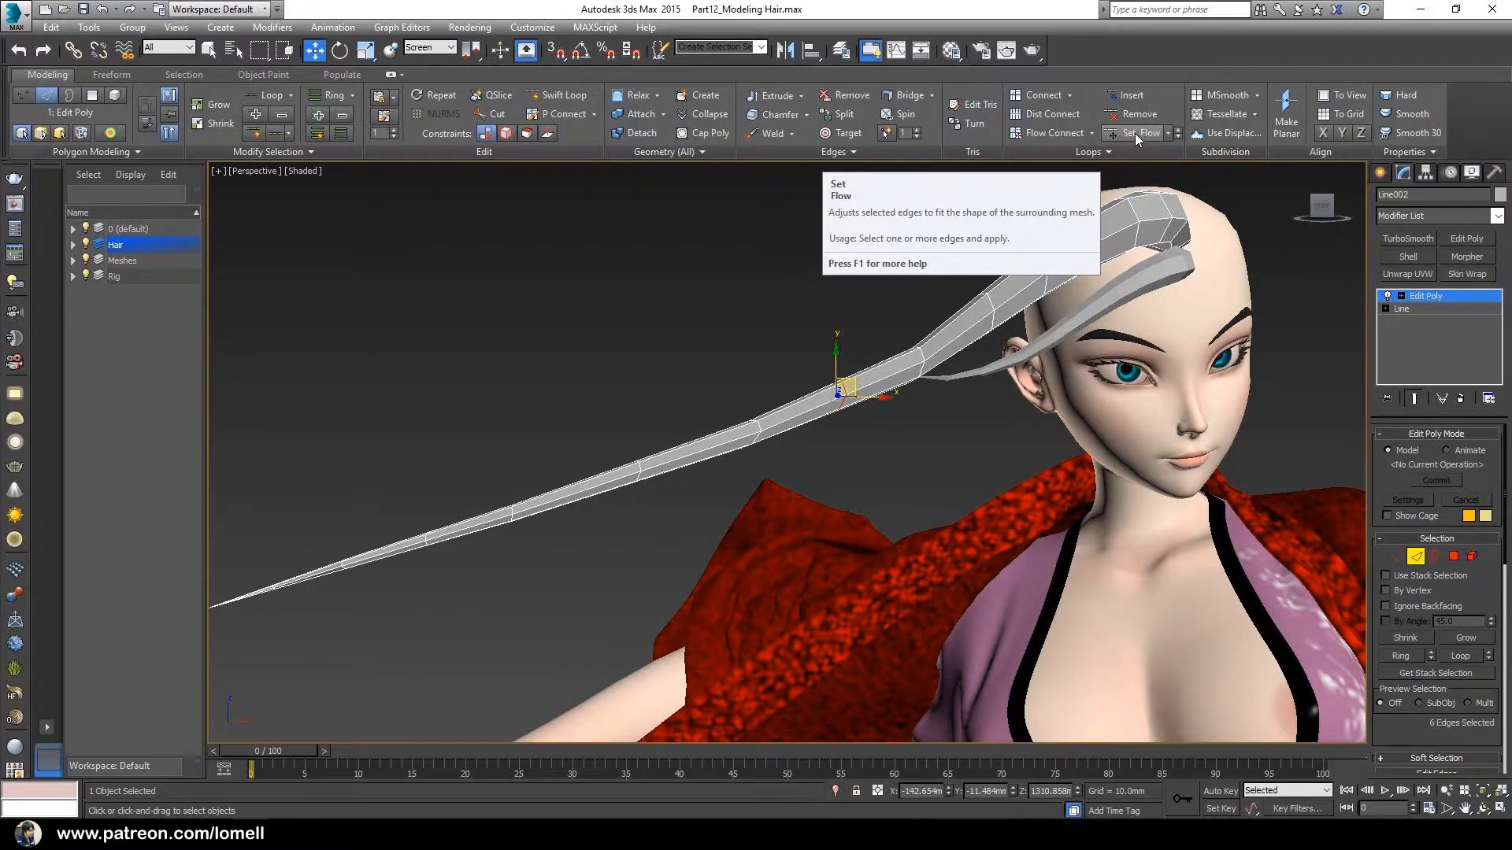
left_click(1434, 559)
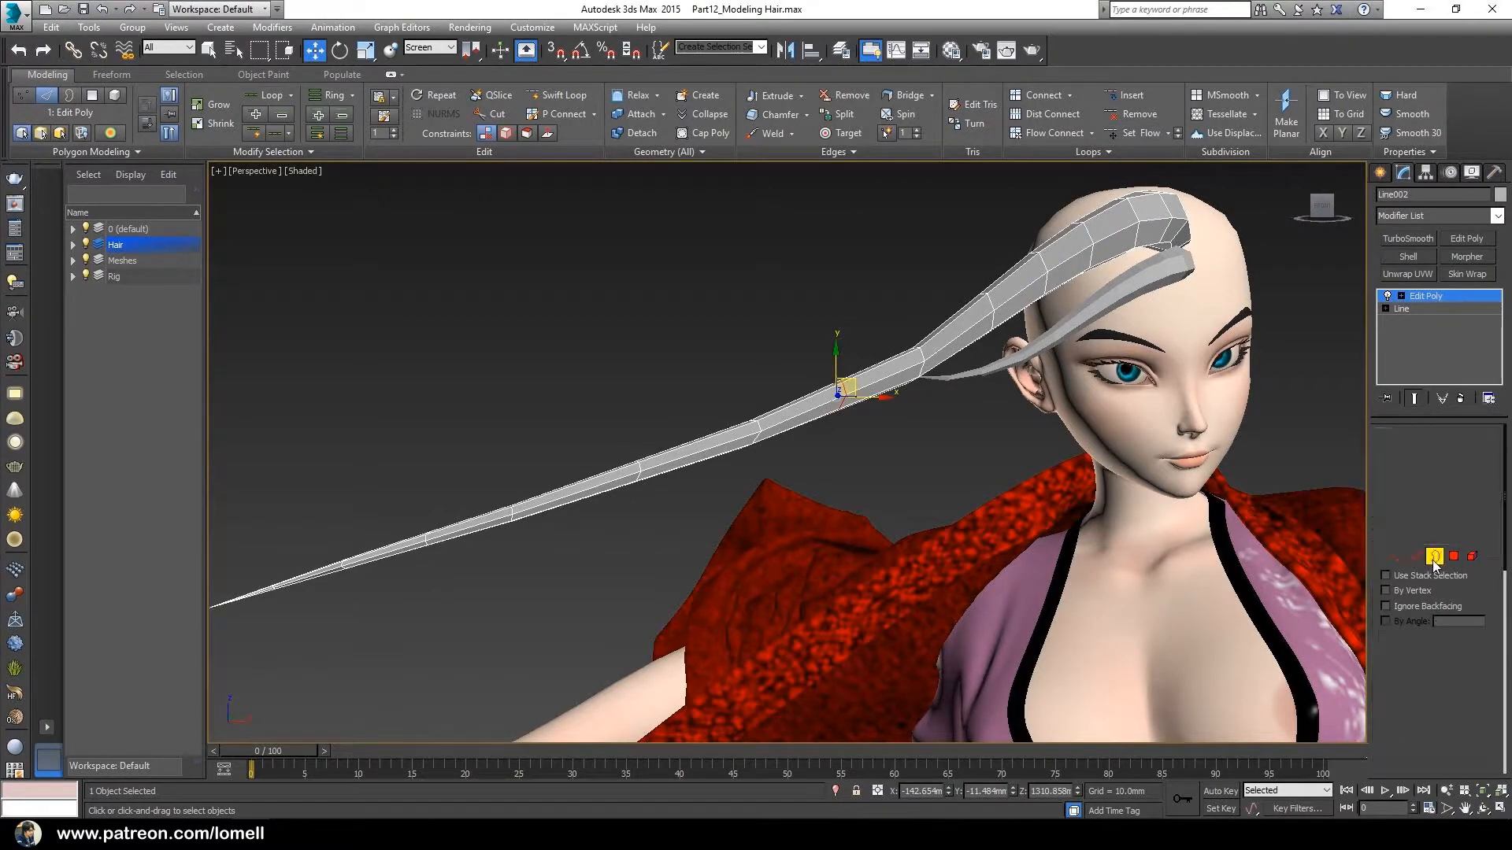
left_click(1453, 559)
left_click(1468, 560)
left_click(1430, 561)
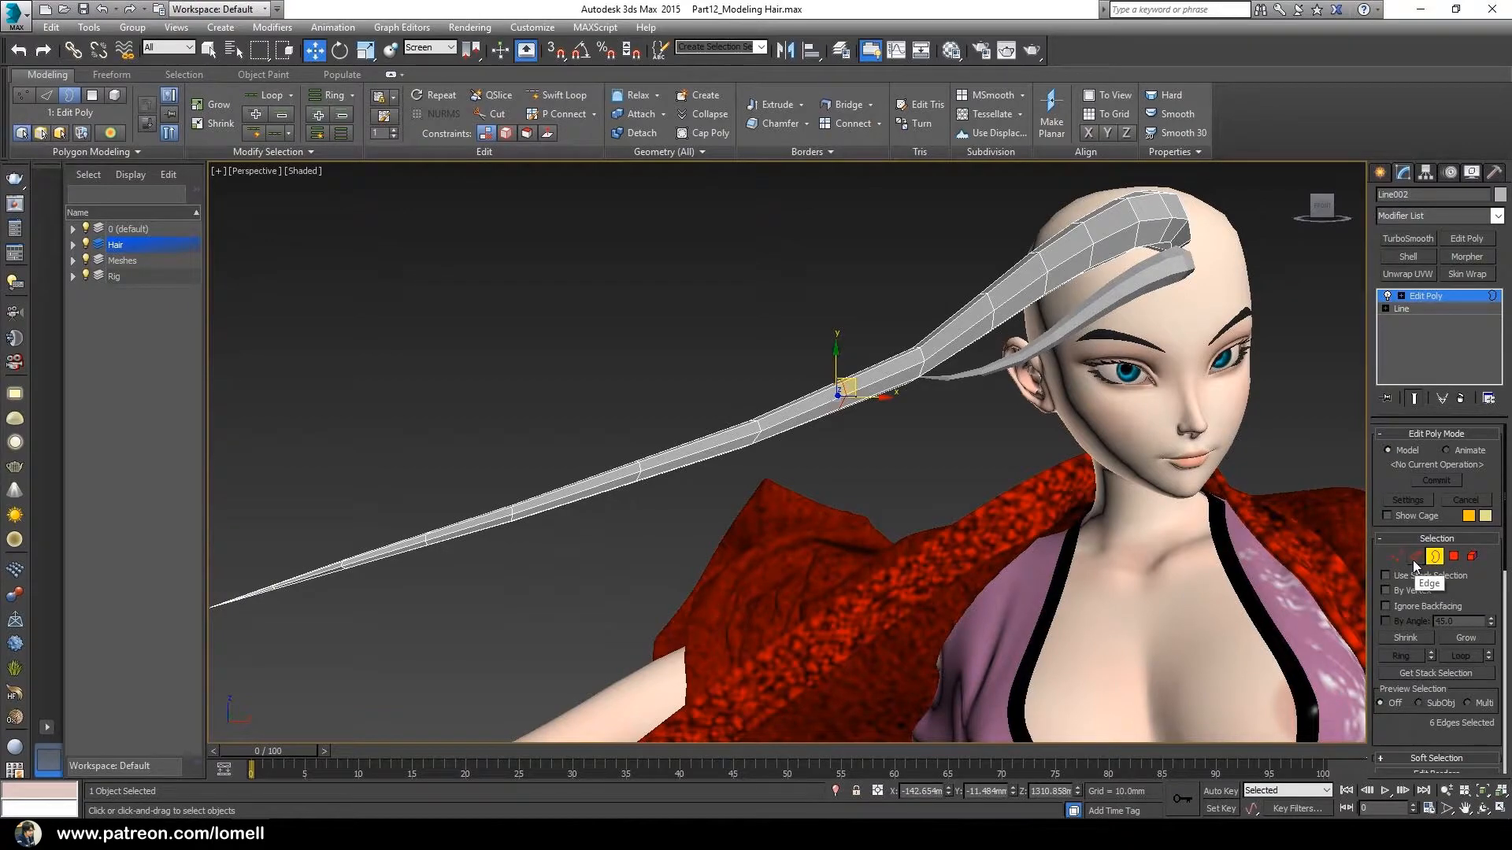
left_click(1414, 556)
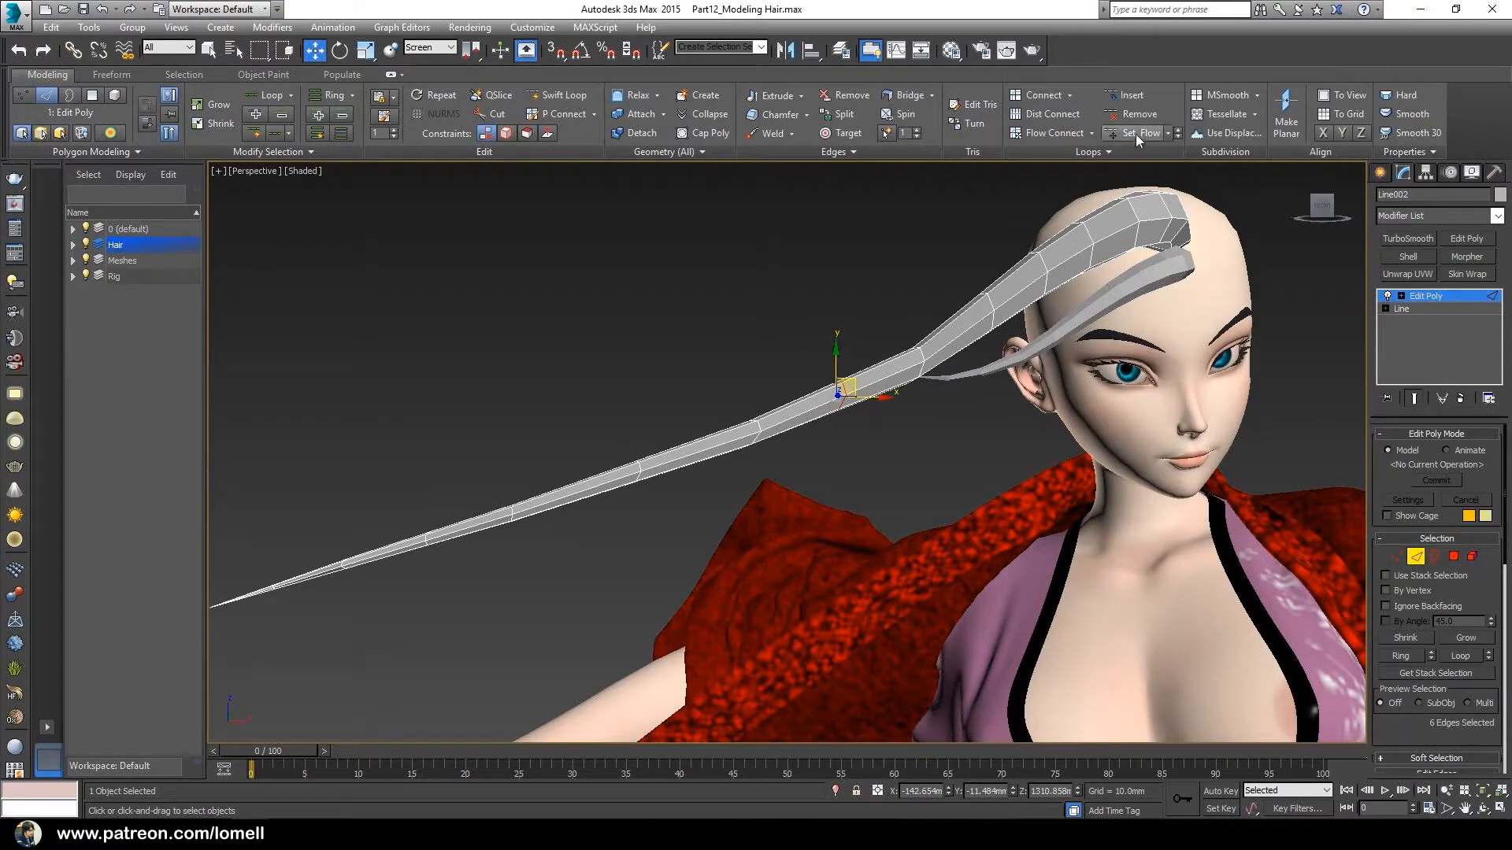
Apply Set Flow to the selected edge loop just past the strand's bend so it follows the surrounding curvature
middle_click_drag(897, 381, 847, 400, "alt")
mouse_move(847, 400)
middle_mouse_down("ctrl+alt")
mouse_move(819, 383)
mouse_move(793, 426)
mouse_move(819, 377)
mouse_move(815, 398)
mouse_move(837, 397)
middle_mouse_up("ctrl+alt")
key("w")
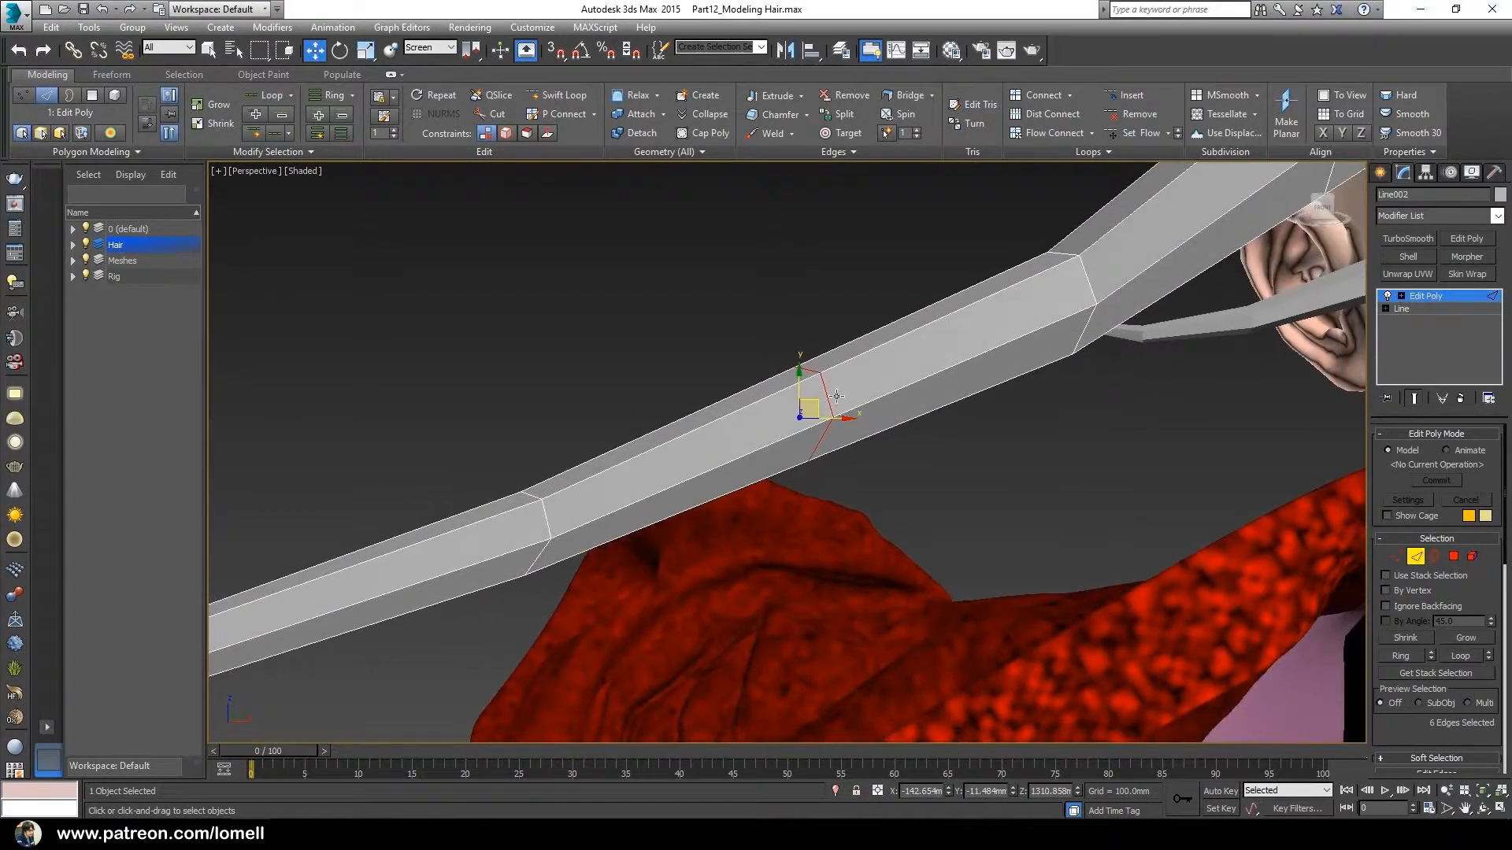
left_click(1134, 134)
Smooth the remaining inserted edge loops toward the strand's tip with Set Flow
mouse_move(895, 421)
middle_mouse_down("alt")
mouse_move(853, 428)
mouse_move(860, 464)
mouse_move(877, 400)
middle_mouse_up("alt")
middle_click_drag(876, 400, 945, 366, "ctrl+alt")
middle_click_drag(765, 454, 806, 439, "alt")
middle_click_drag(649, 496, 748, 515)
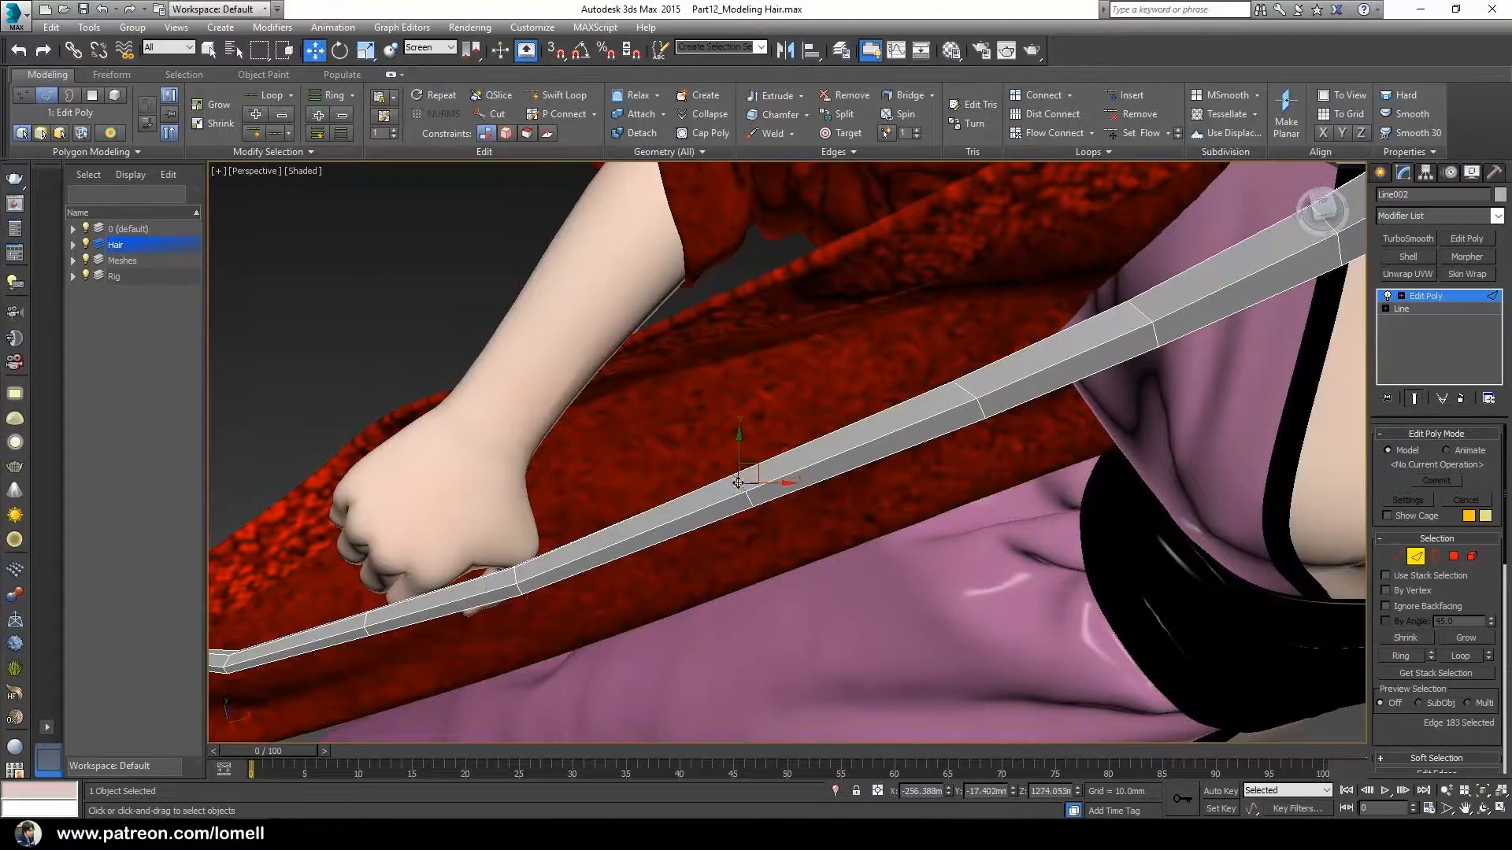
left_click(1129, 140)
middle_click_drag(520, 563, 1045, 407)
middle_click_drag(950, 453, 700, 522, "alt")
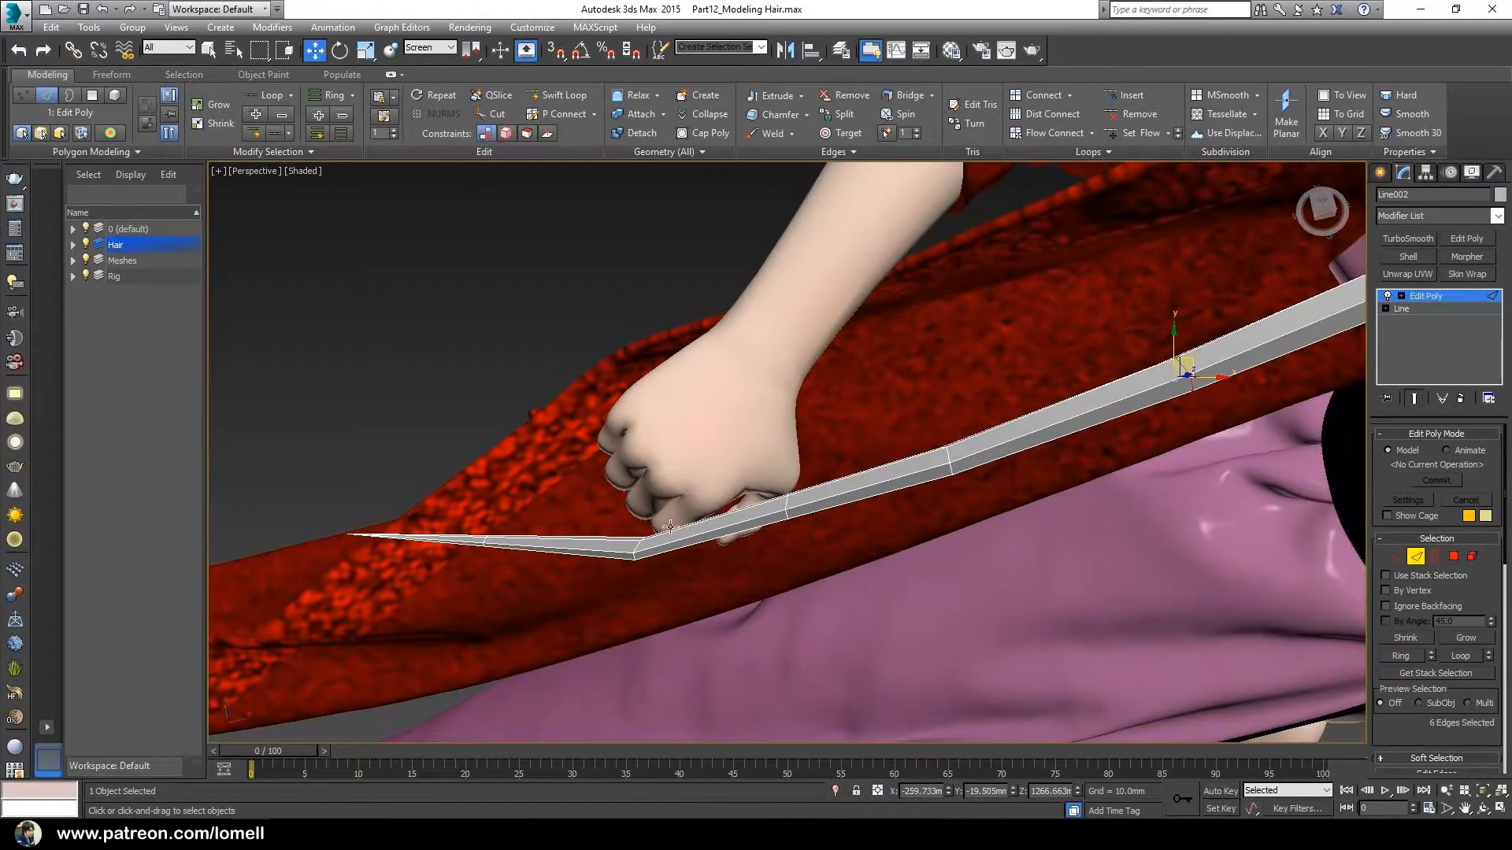
left_click(1130, 139)
middle_click_drag(858, 481, 835, 417)
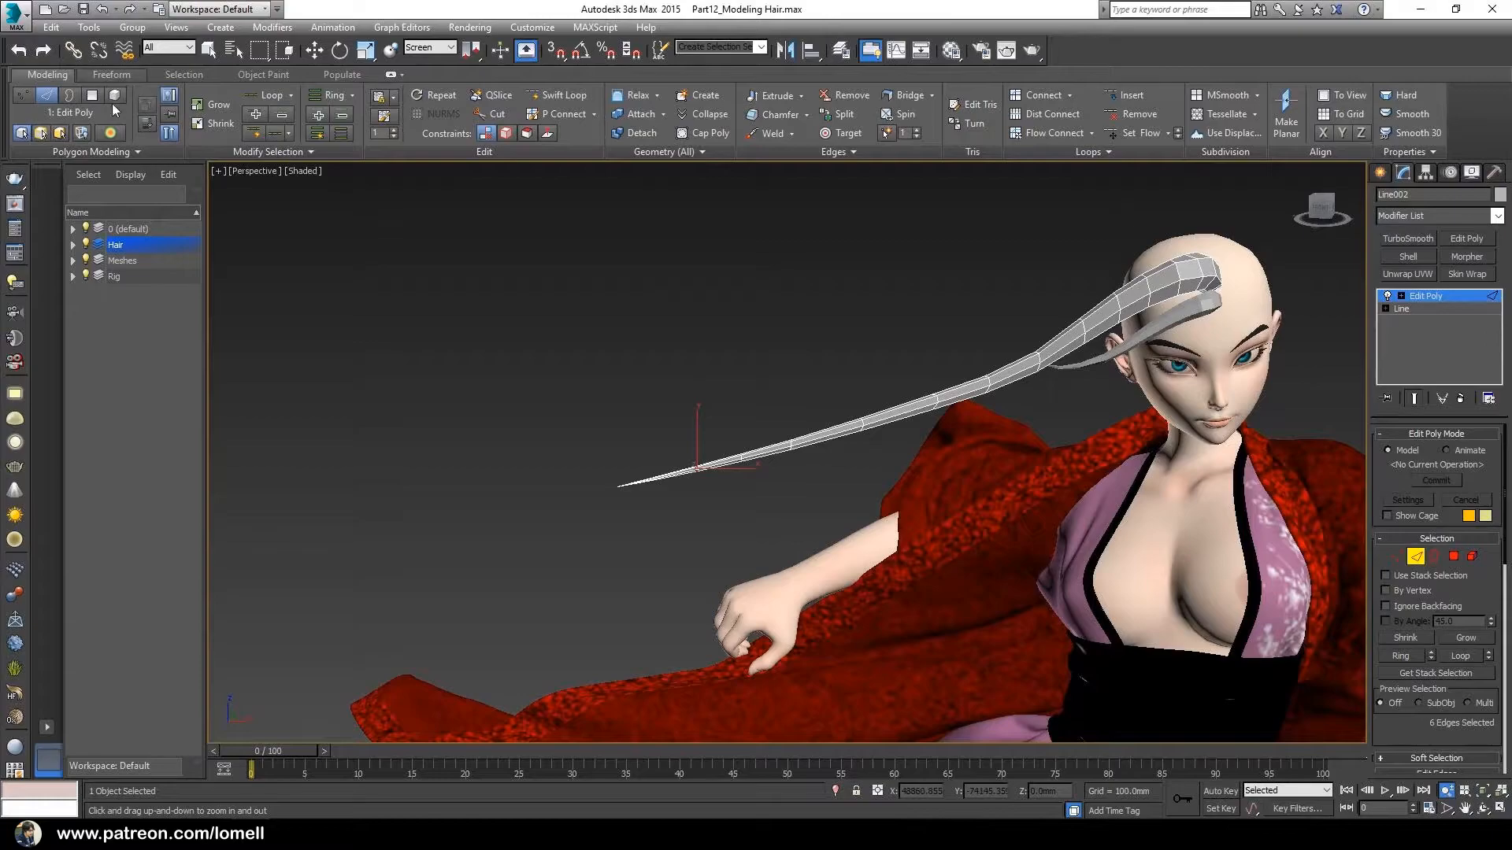
Thicken the strand just behind its tip with the Shift Scale brush at full strength 106 and falloff 106
middle_click_drag(933, 435, 889, 415, "alt")
scroll(926, 404, "up", 2)
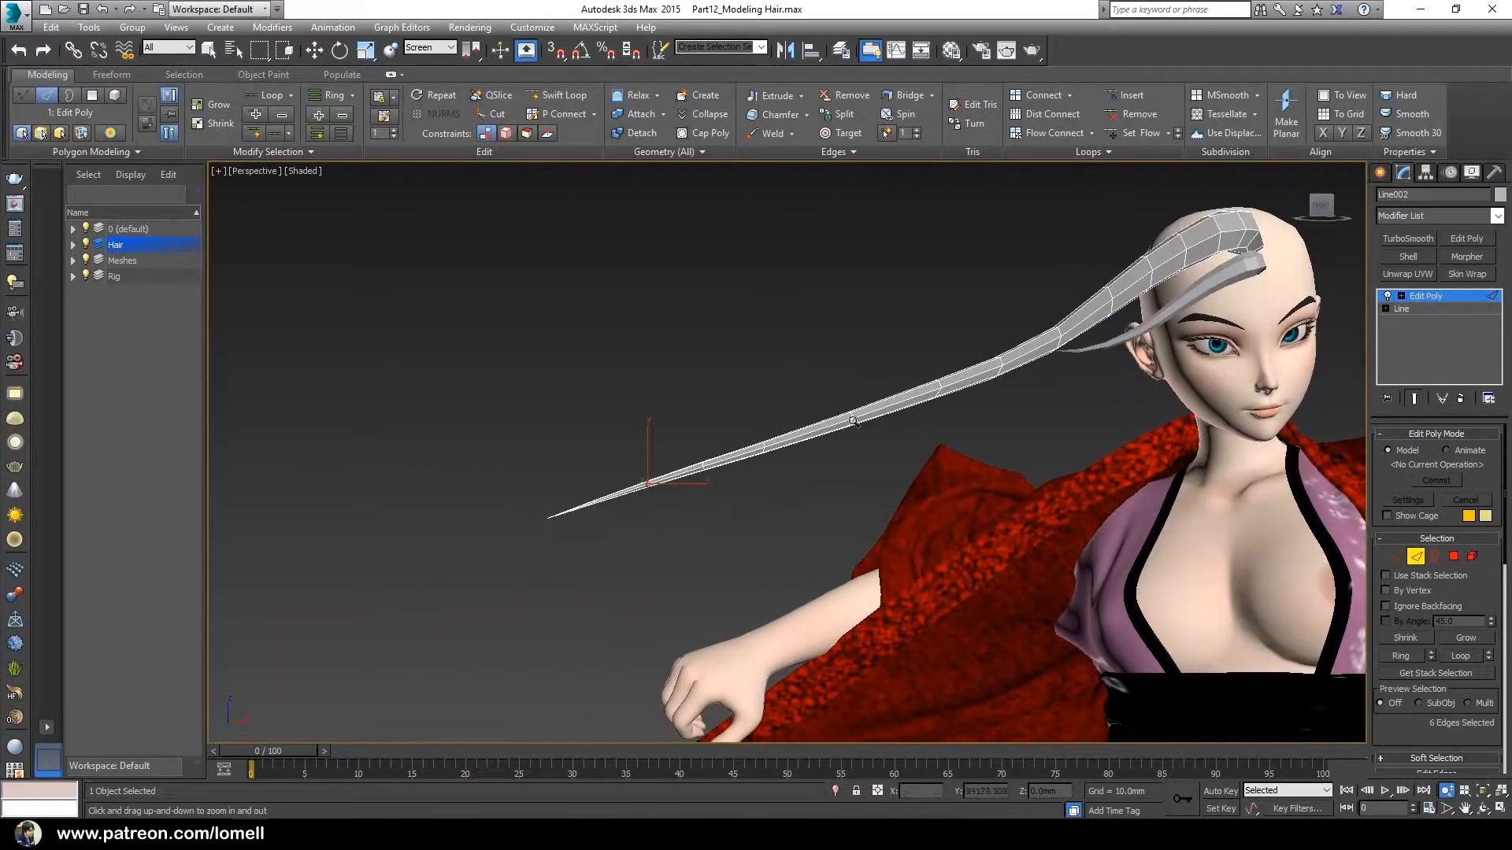
left_click(111, 75)
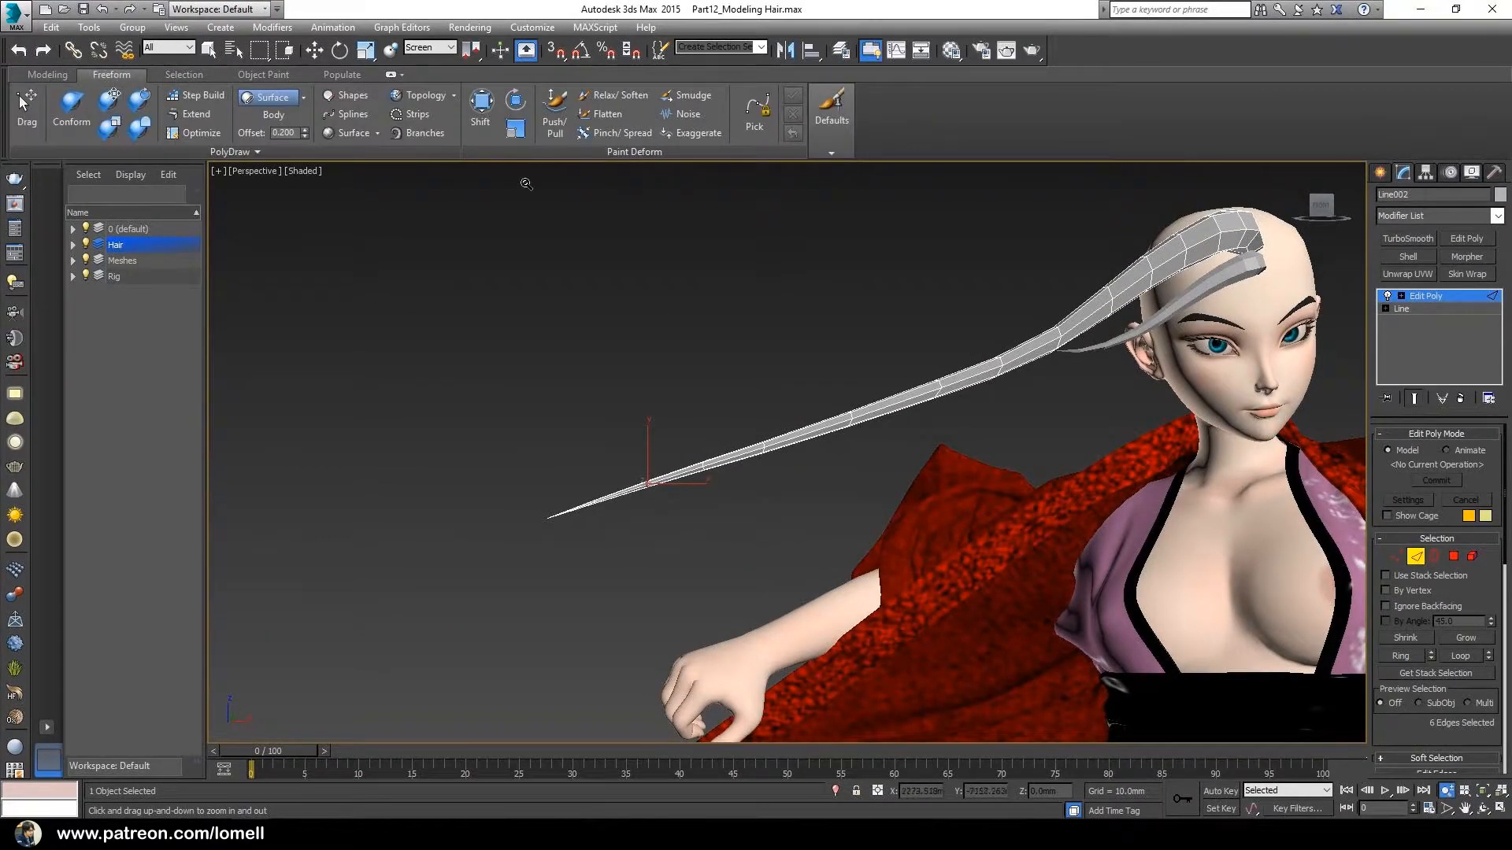
left_click(515, 131)
scroll(707, 443, "up", 5)
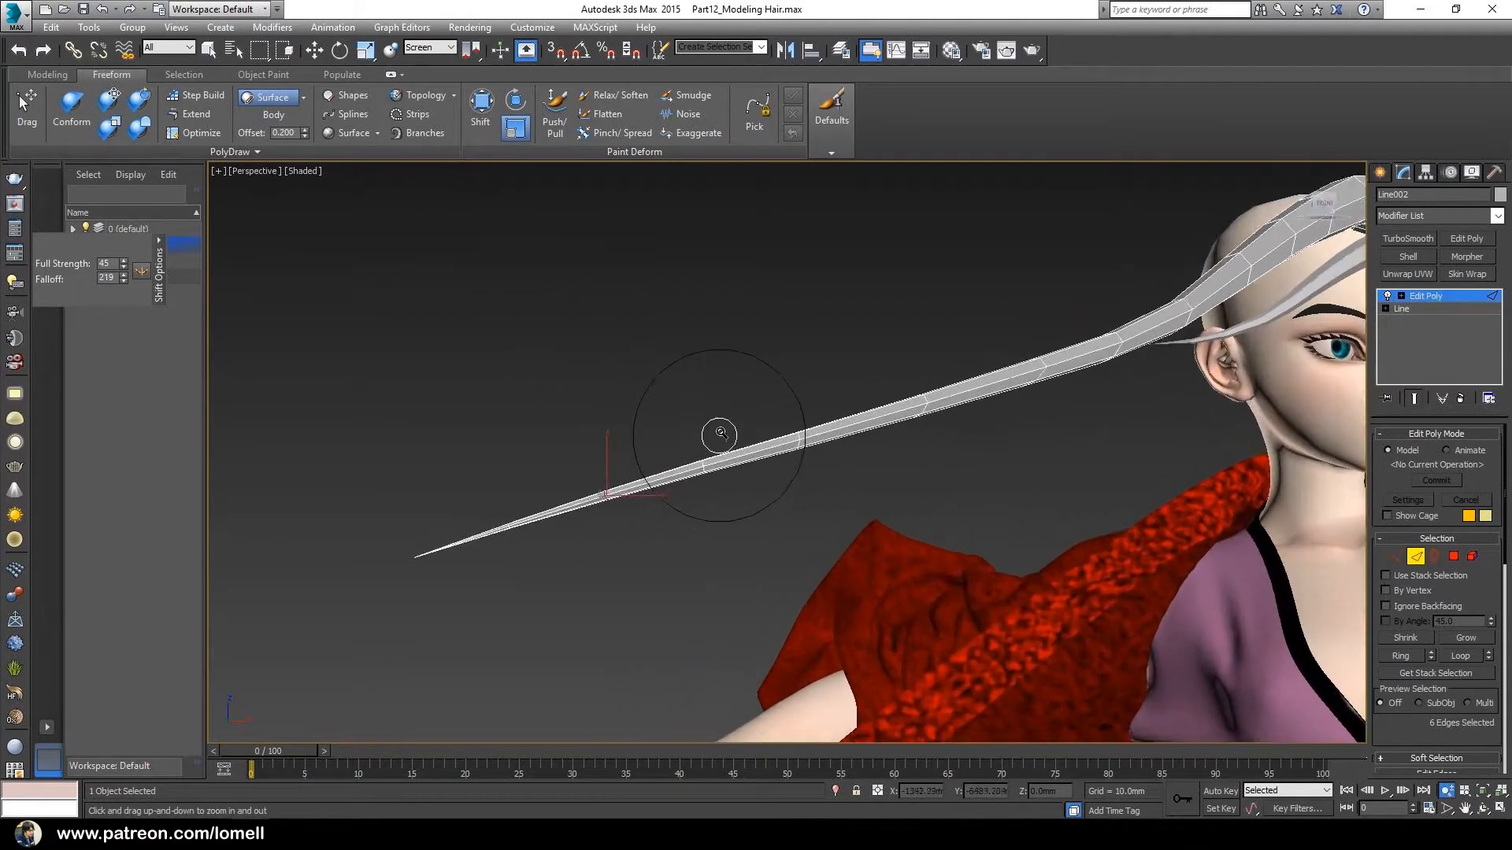
left_click_drag(691, 458, 693, 432, "ctrl+shift")
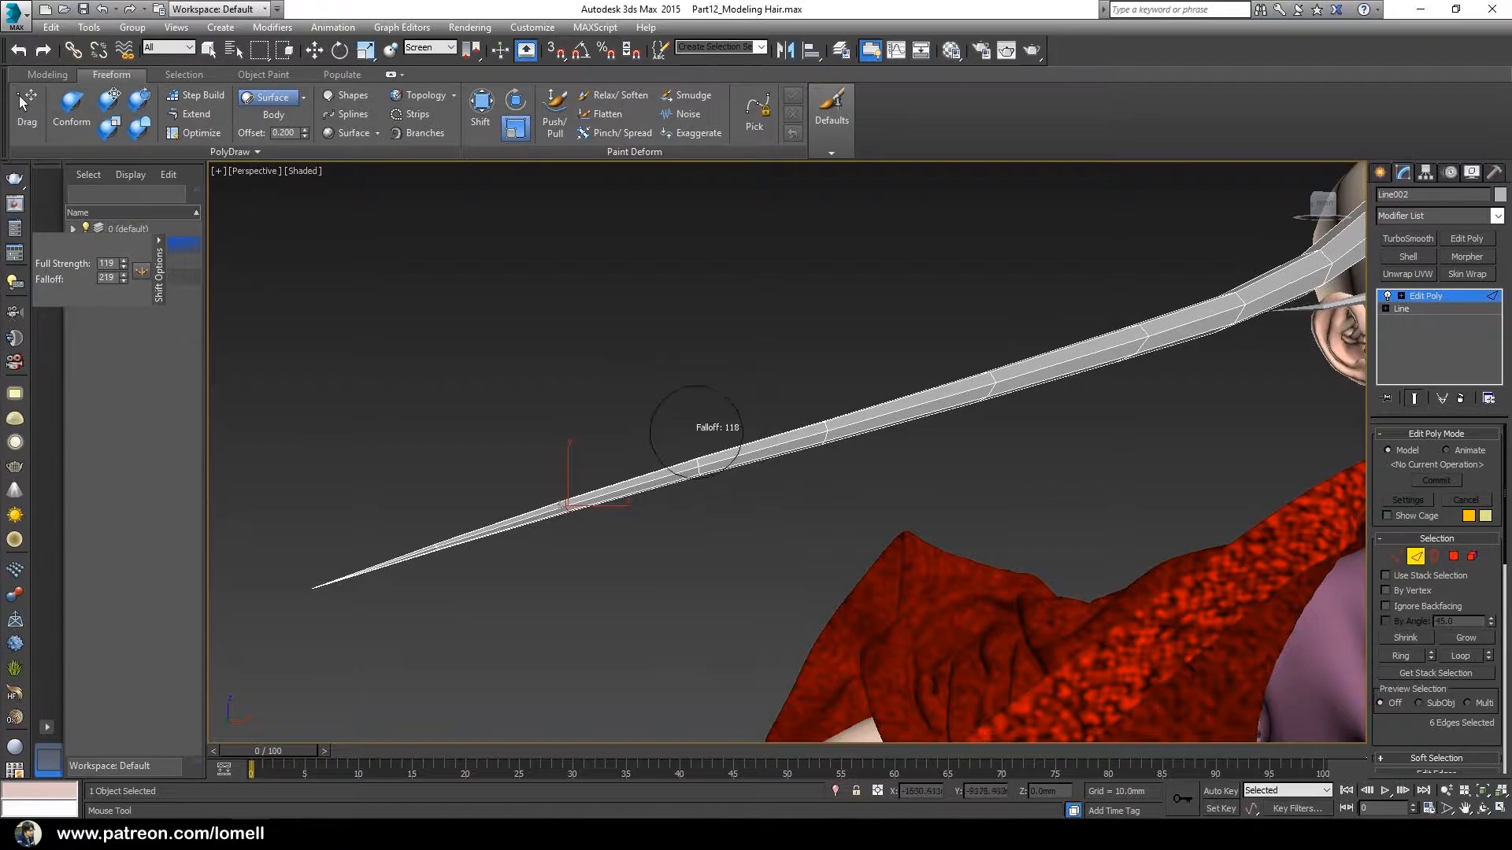
scroll(696, 431, "down", 4)
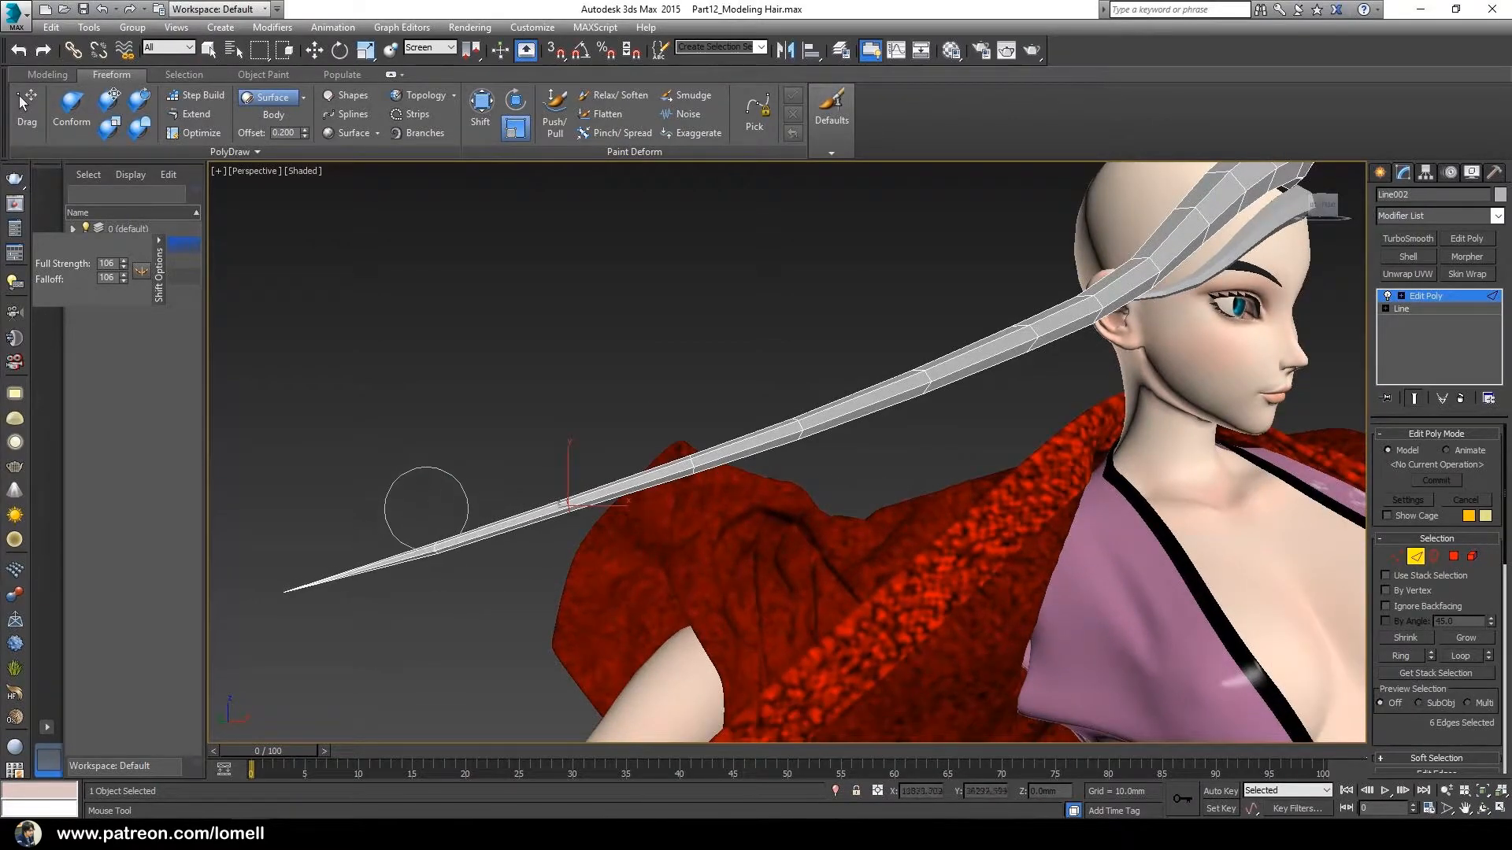
scroll(540, 499, "up", 3)
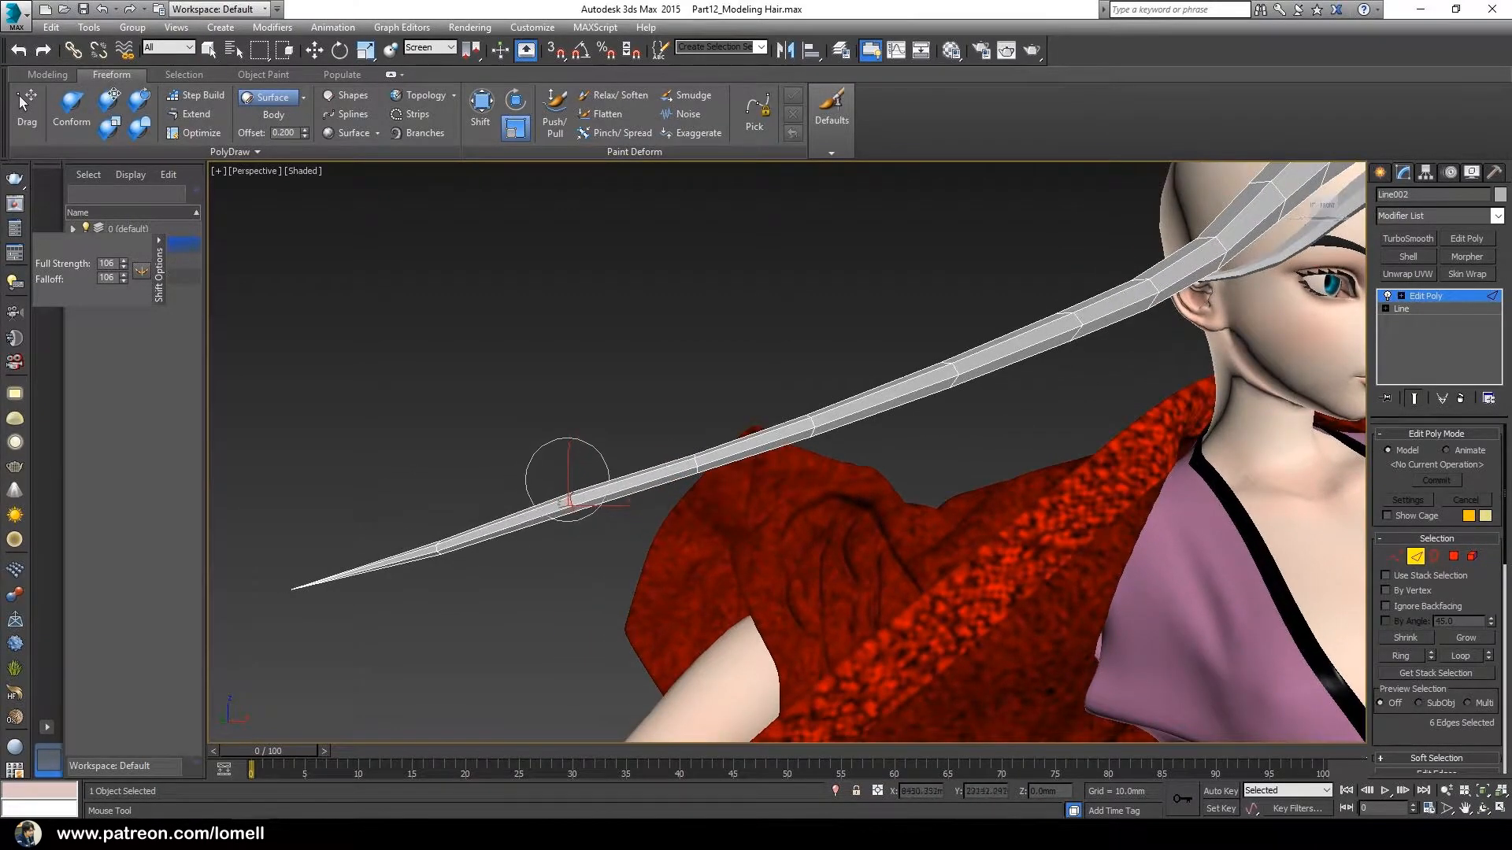
scroll(703, 476, "up", 3)
scroll(703, 476, "up", 1)
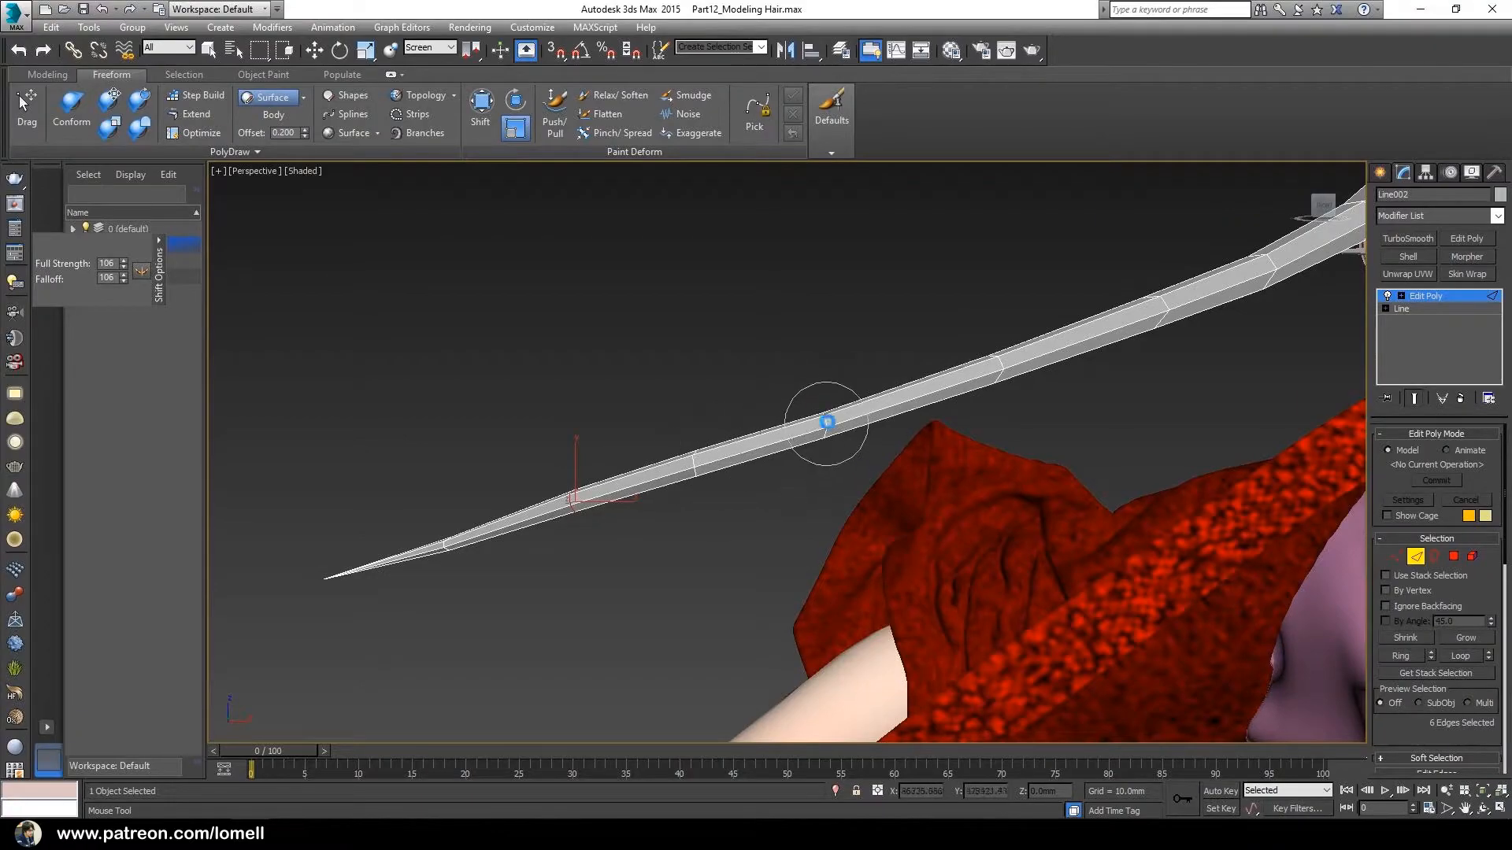
scroll(793, 438, "up", 1)
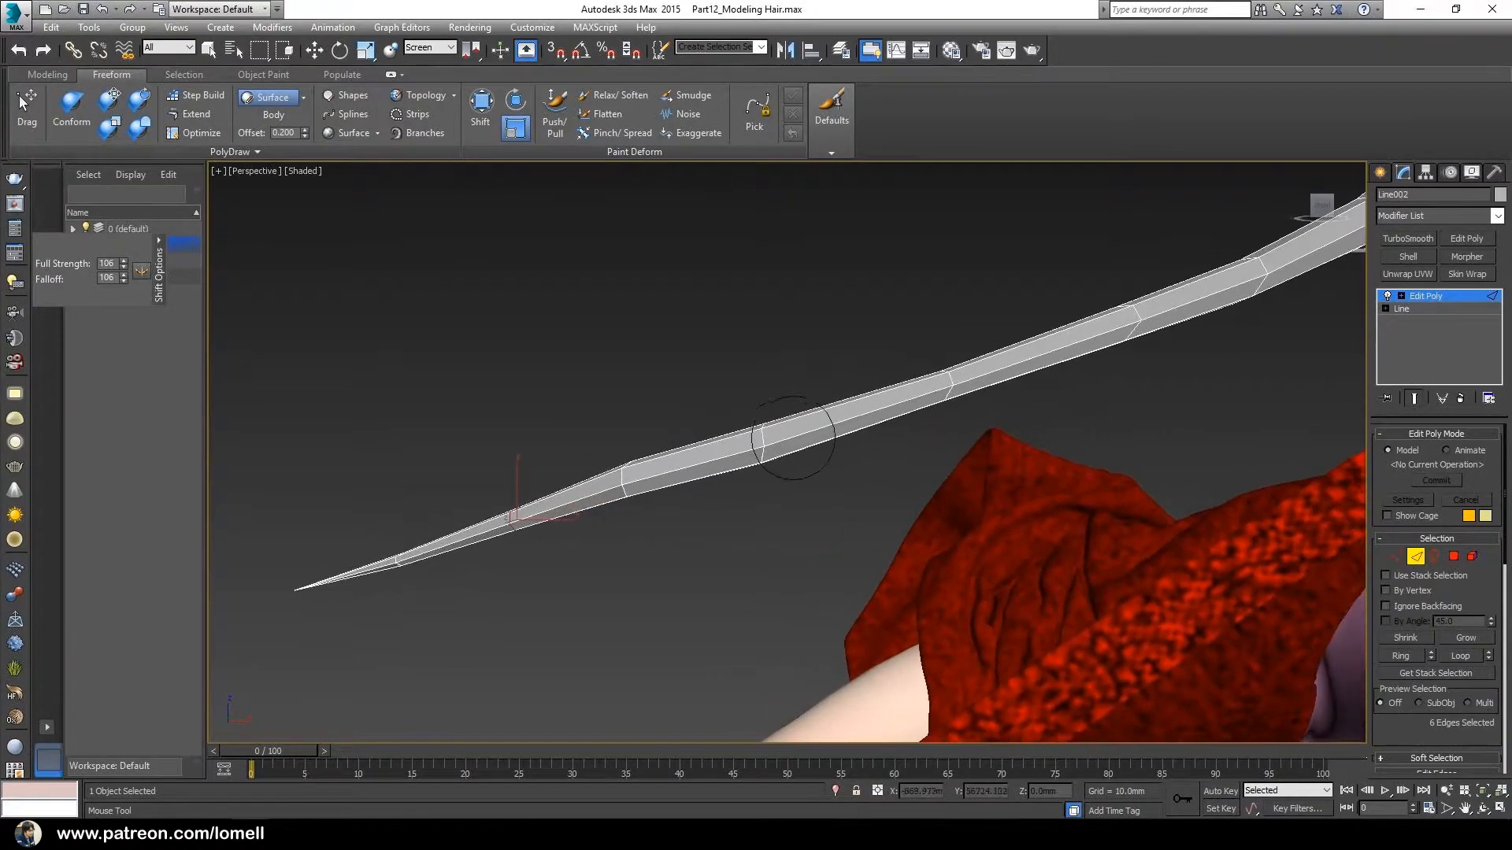
Widen the strand's thin middle section up to the bend with the Shift Scale brush at full strength 145 and falloff 170
middle_click_drag(858, 427, 824, 439)
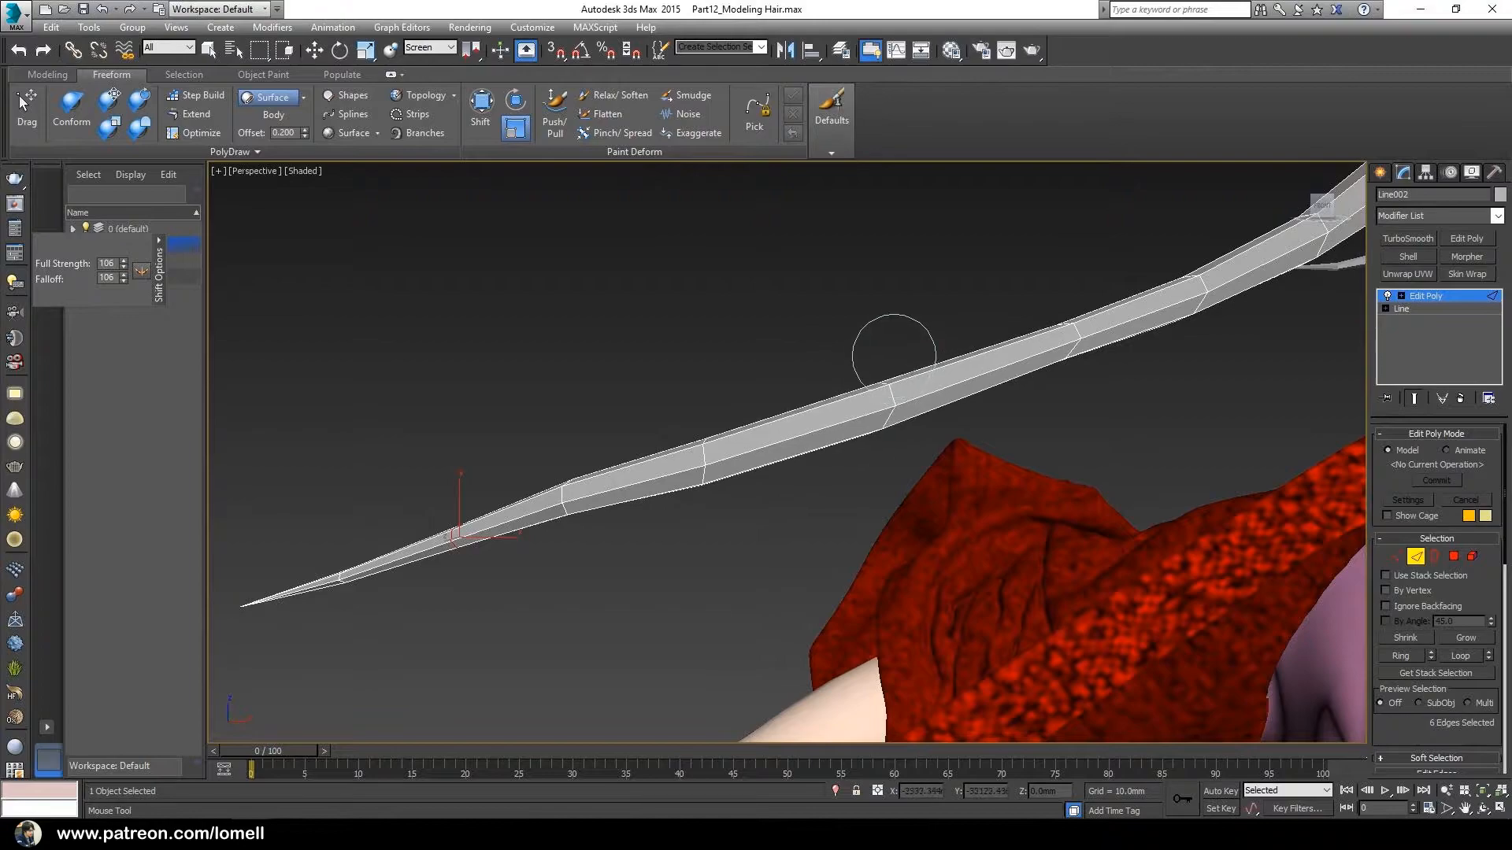
middle_click_drag(898, 343, 971, 379, "alt")
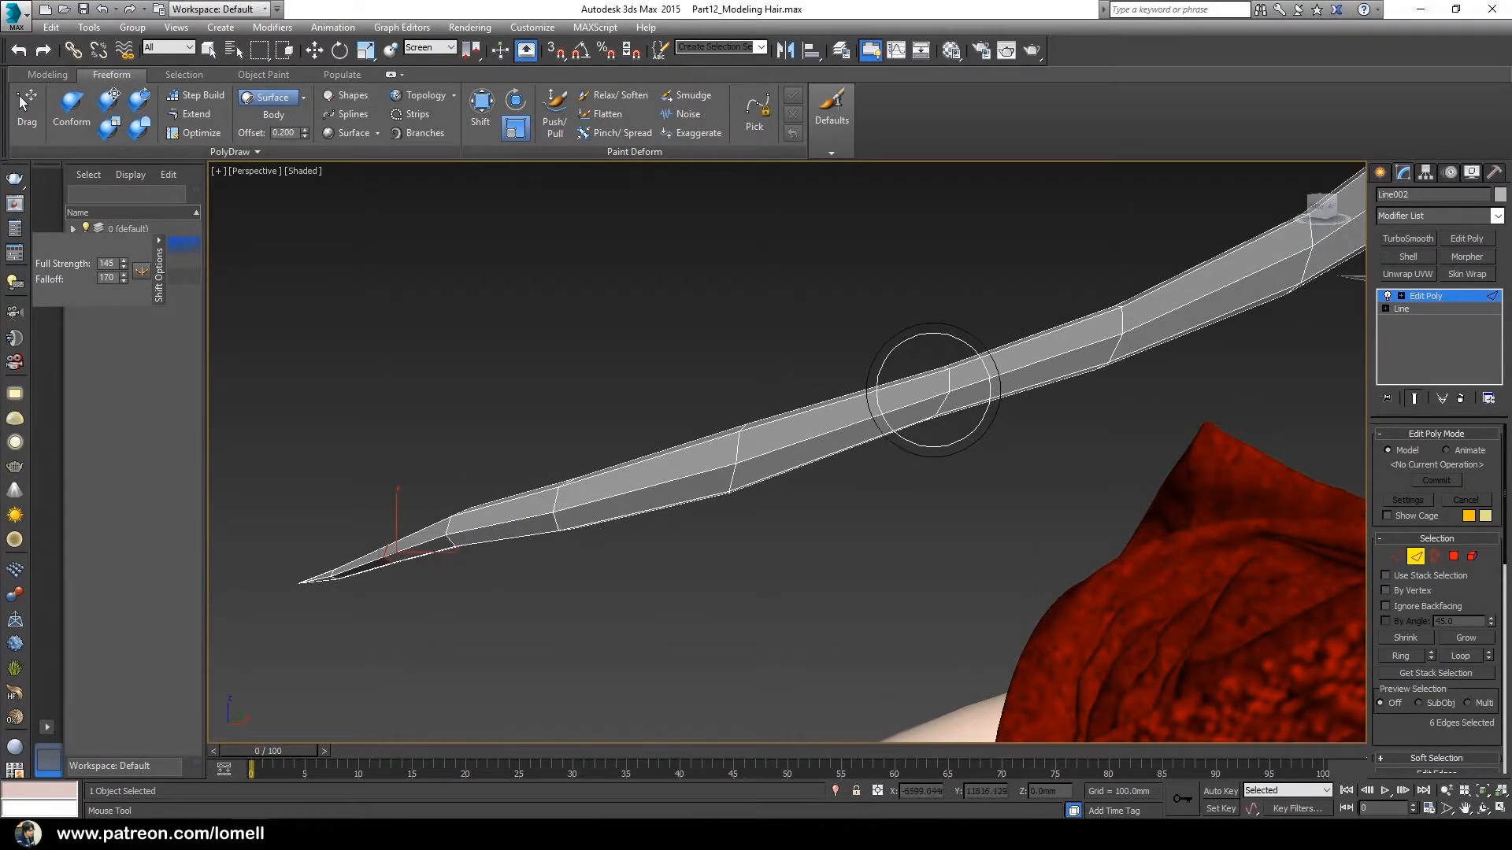
middle_click_drag(924, 391, 855, 421)
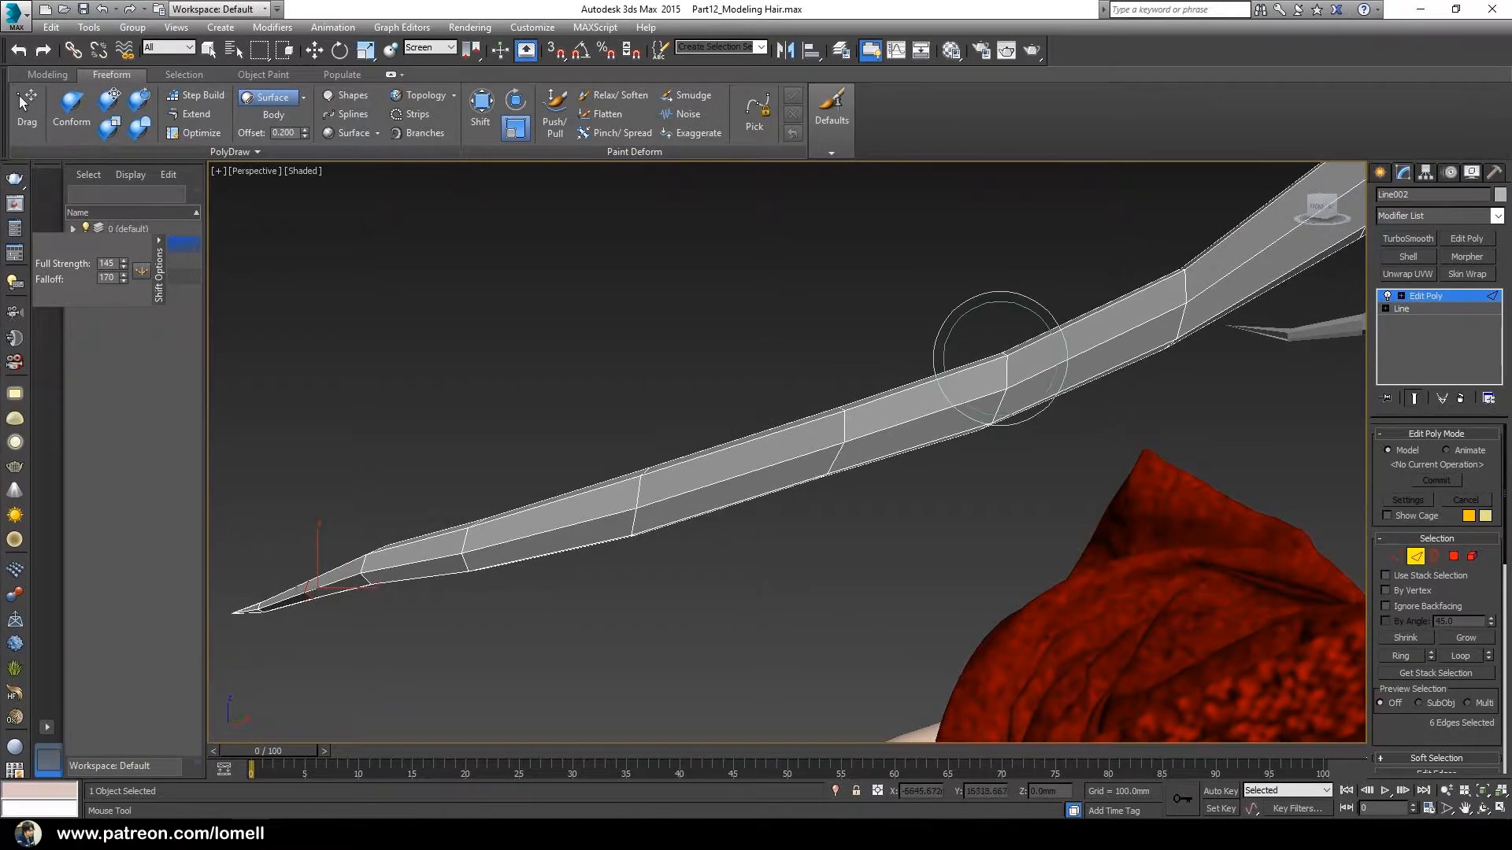
middle_click_drag(1000, 358, 909, 415)
left_click_drag(1024, 368, 1029, 353)
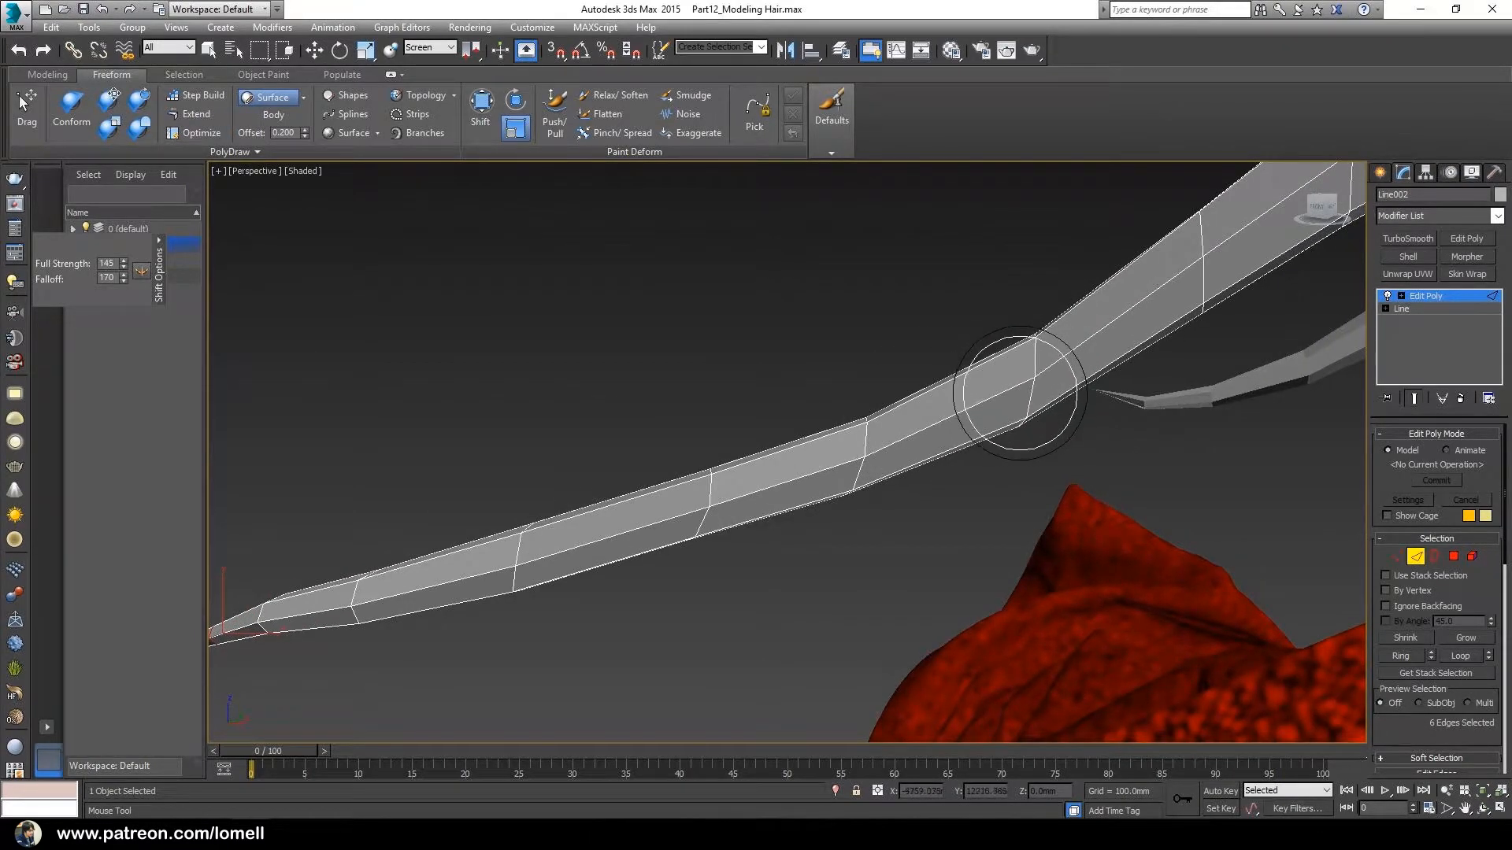
Apply Set Flow to two neighbouring edge loops in the strand's section above the hand
middle_click_drag(976, 386, 1047, 434, "ctrl+alt")
mouse_move(645, 545)
middle_mouse_down("ctrl+alt")
mouse_move(645, 526)
mouse_move(649, 605)
middle_mouse_up("ctrl+alt")
middle_click_drag(718, 472, 681, 472, "alt")
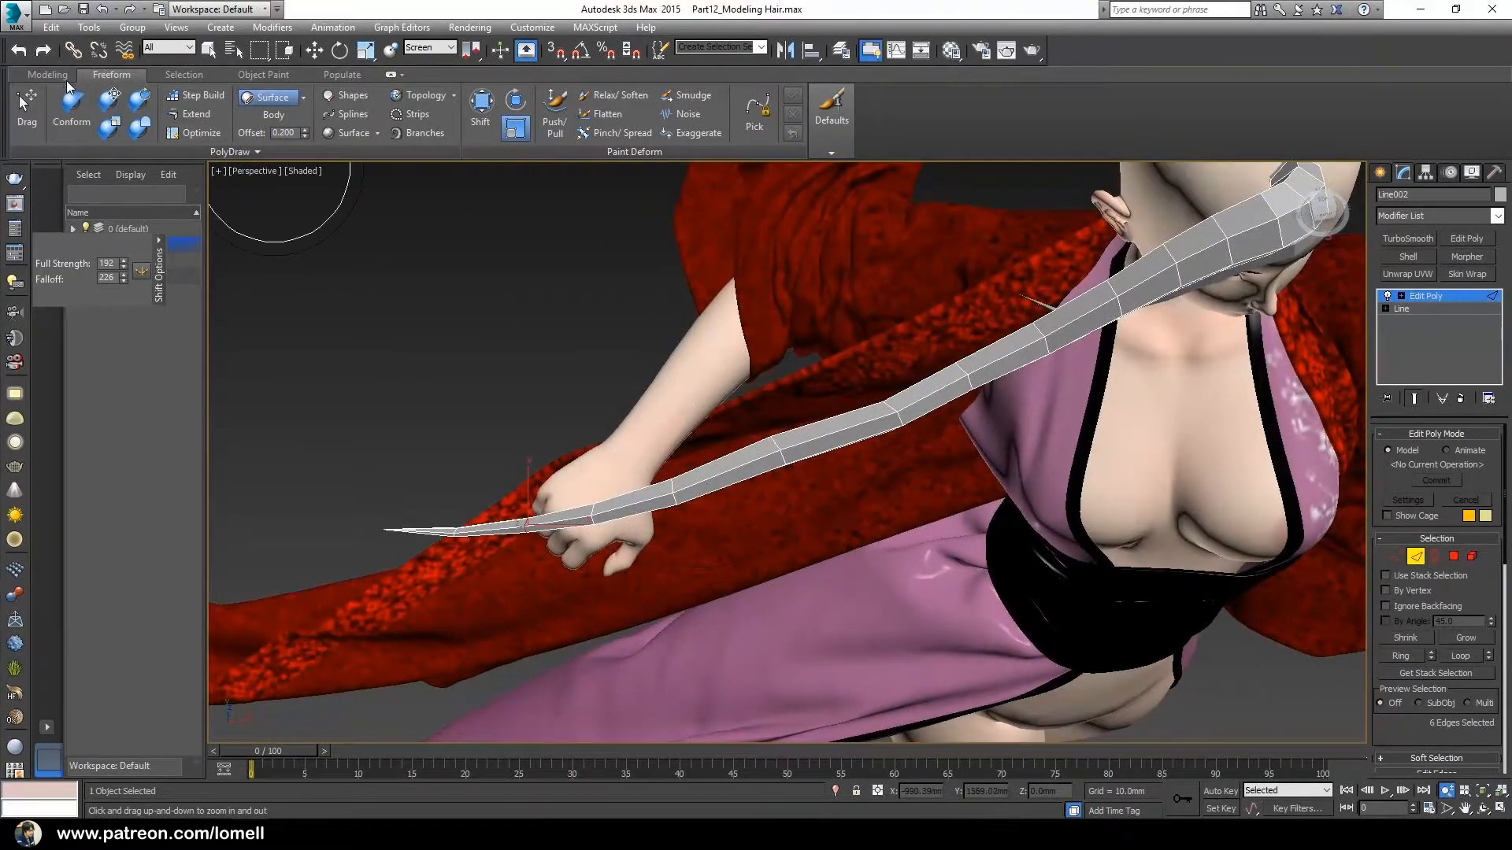
left_click(47, 74)
scroll(665, 527, "up", 2)
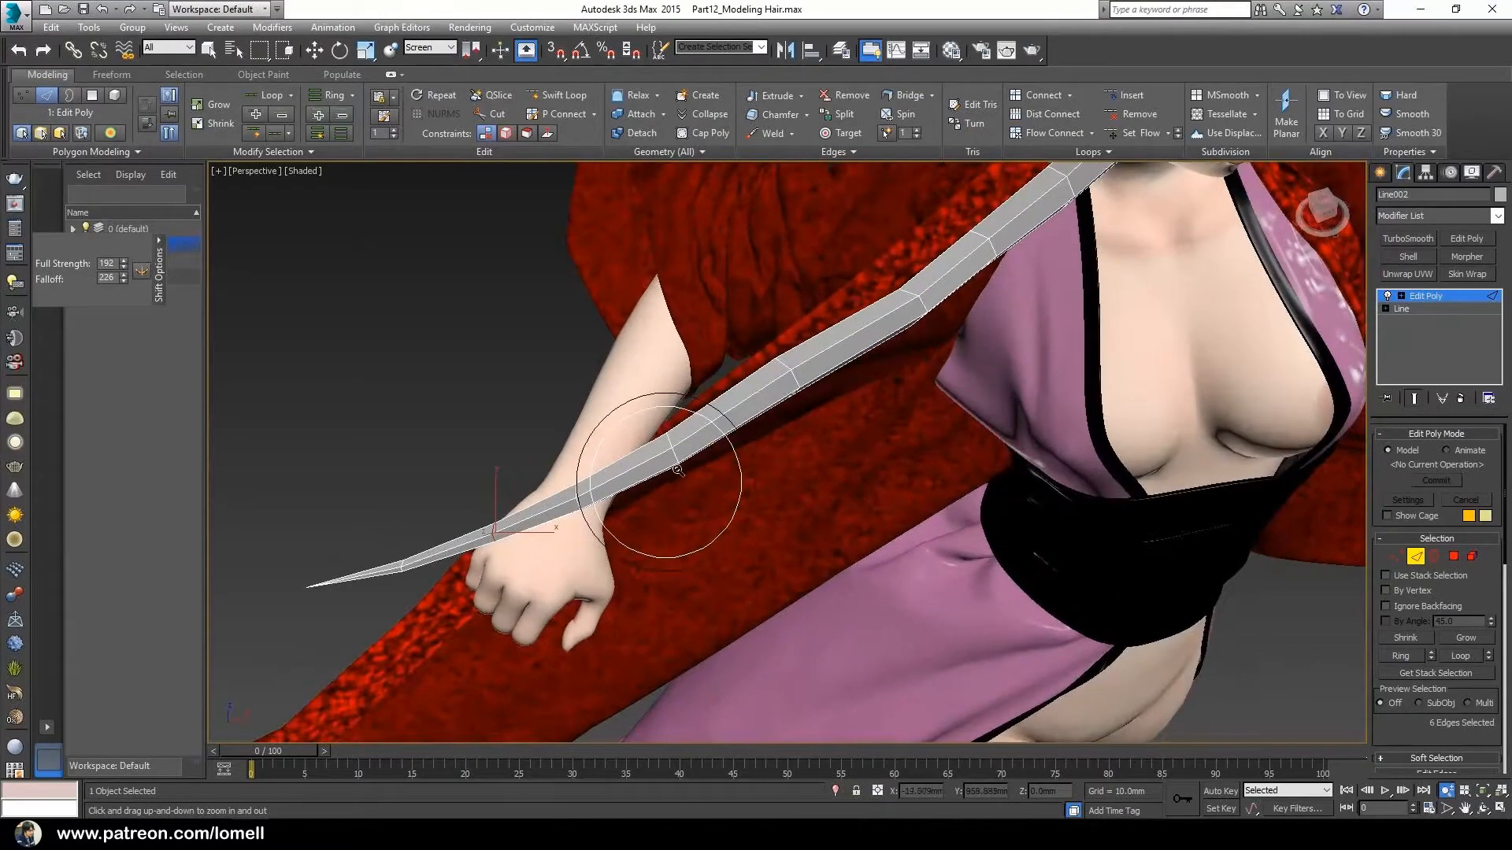
middle_click_drag(678, 438, 776, 370, "alt")
scroll(626, 469, "up", 1)
middle_click_drag(625, 469, 627, 435, "ctrl+alt")
key("w")
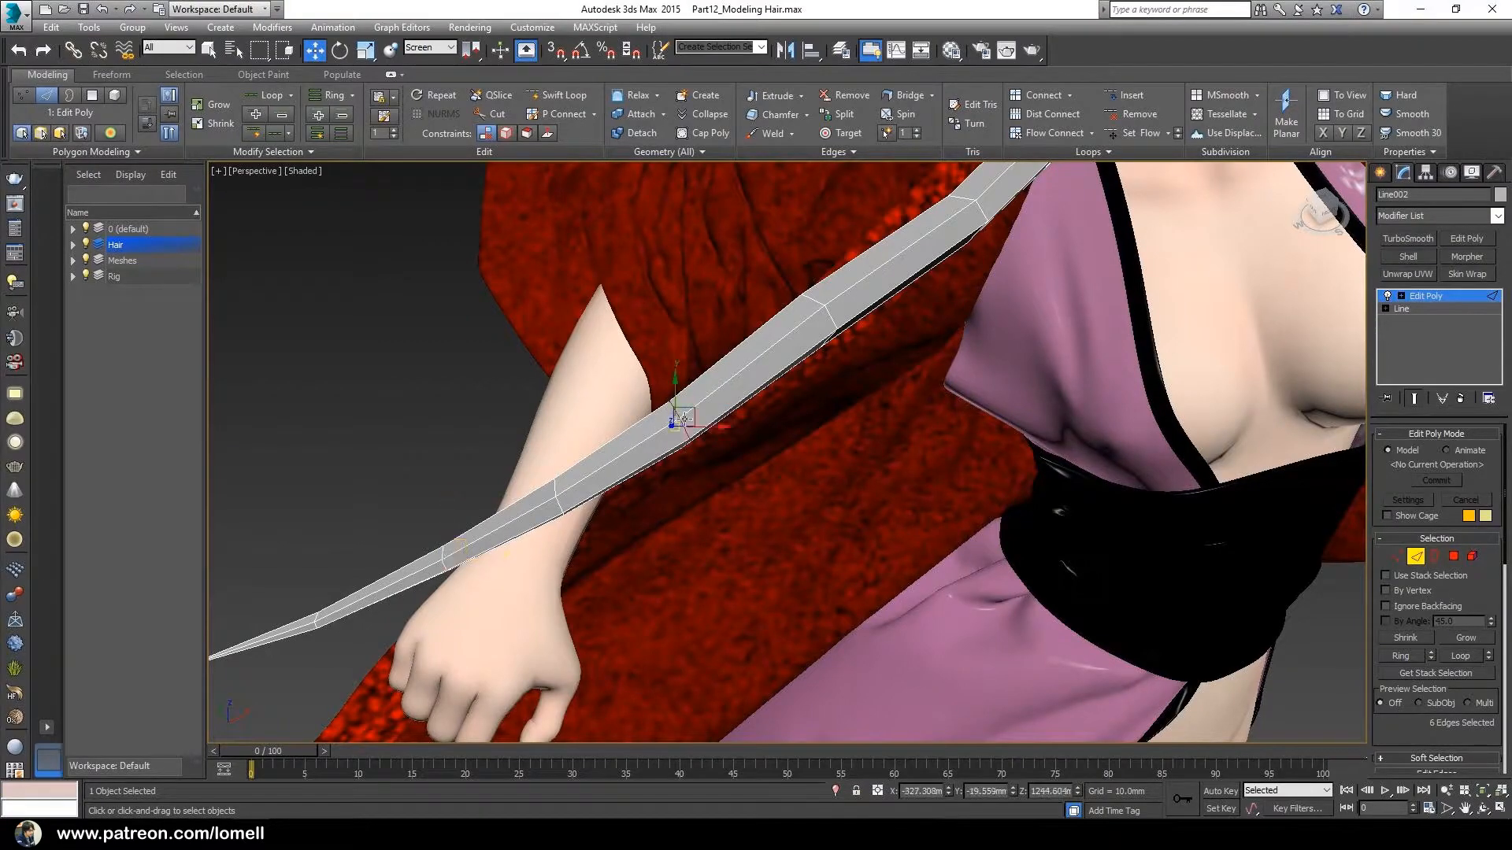
left_click(1133, 138)
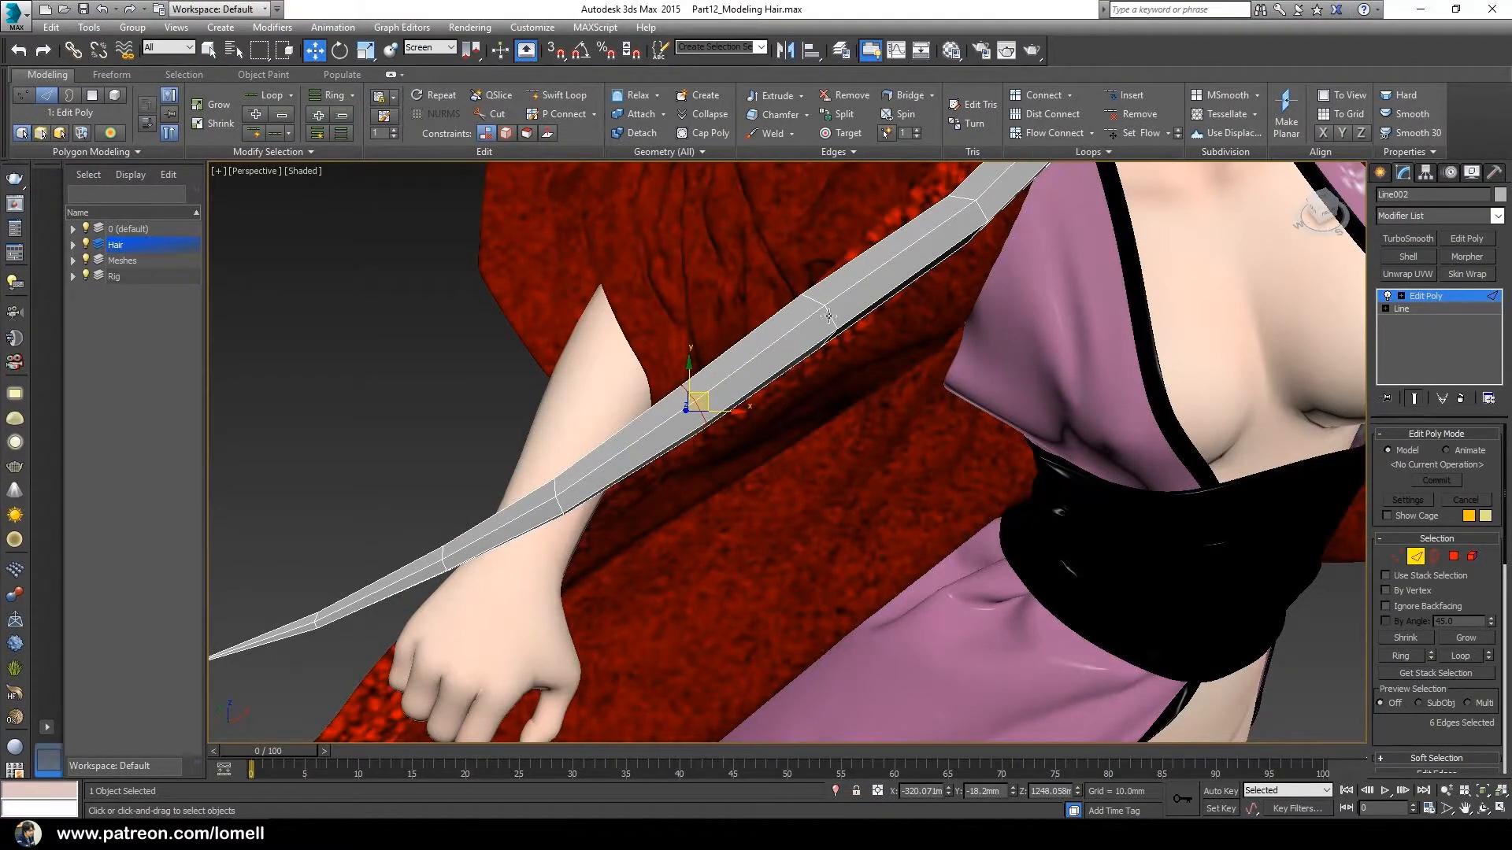
left_click(1134, 136)
Smooth the next edge loops from the strand's middle toward the head with Set Flow
middle_click_drag(630, 527, 801, 370, "alt")
left_click(1134, 135)
left_click(802, 368)
left_click(1151, 137)
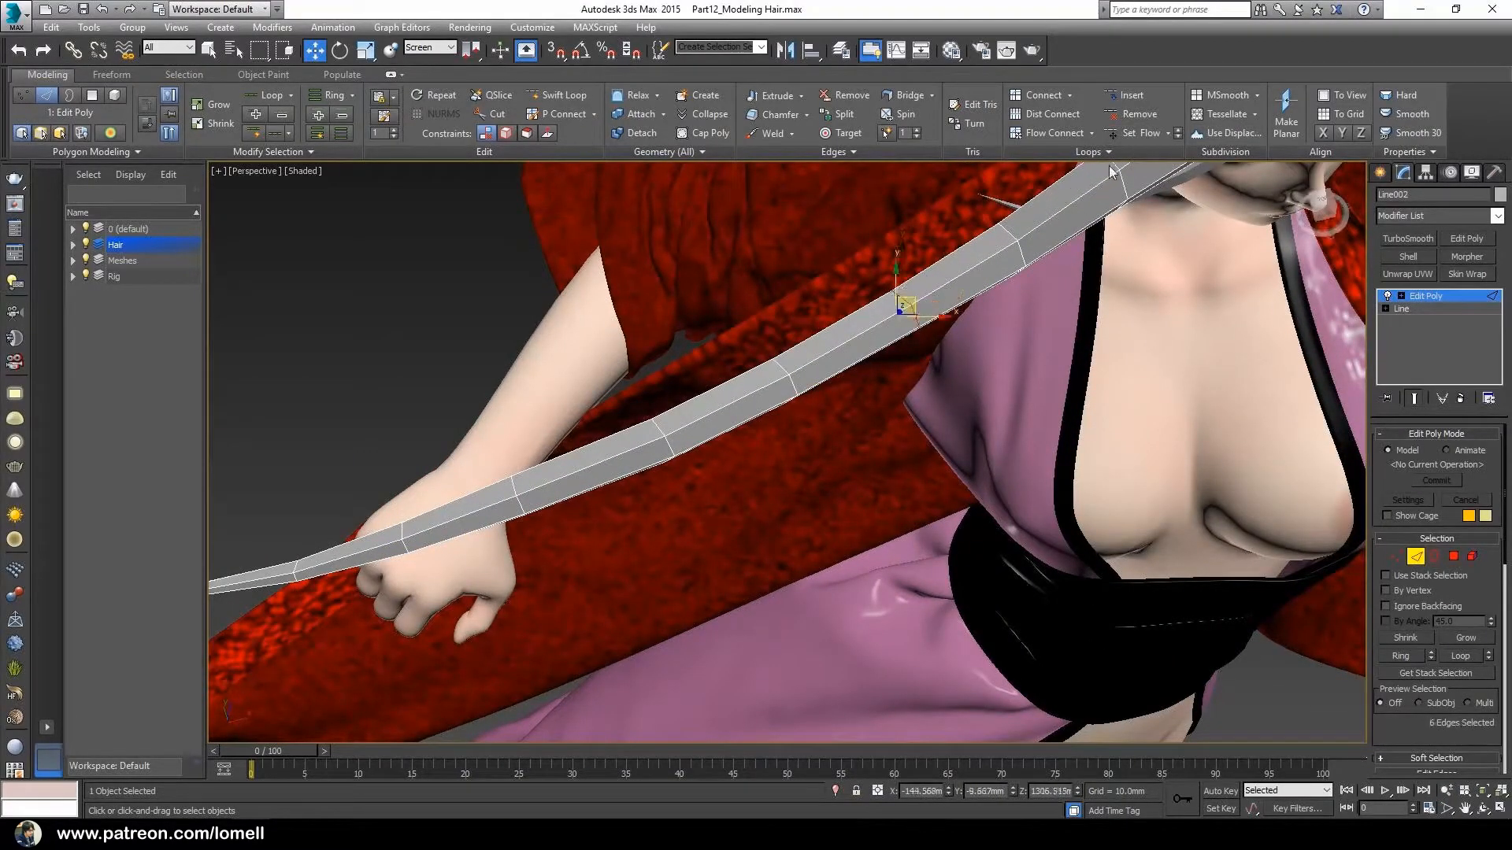
left_click(1148, 138)
Bend the strand's outer half into a softer sweep with the Shift brush at full strength 94 and falloff 798
middle_click_drag(882, 394, 887, 328, "alt")
middle_click_drag(971, 293, 1006, 267, "alt")
middle_click_drag(702, 407, 994, 269, "ctrl+alt")
middle_click_drag(932, 363, 776, 443, "alt")
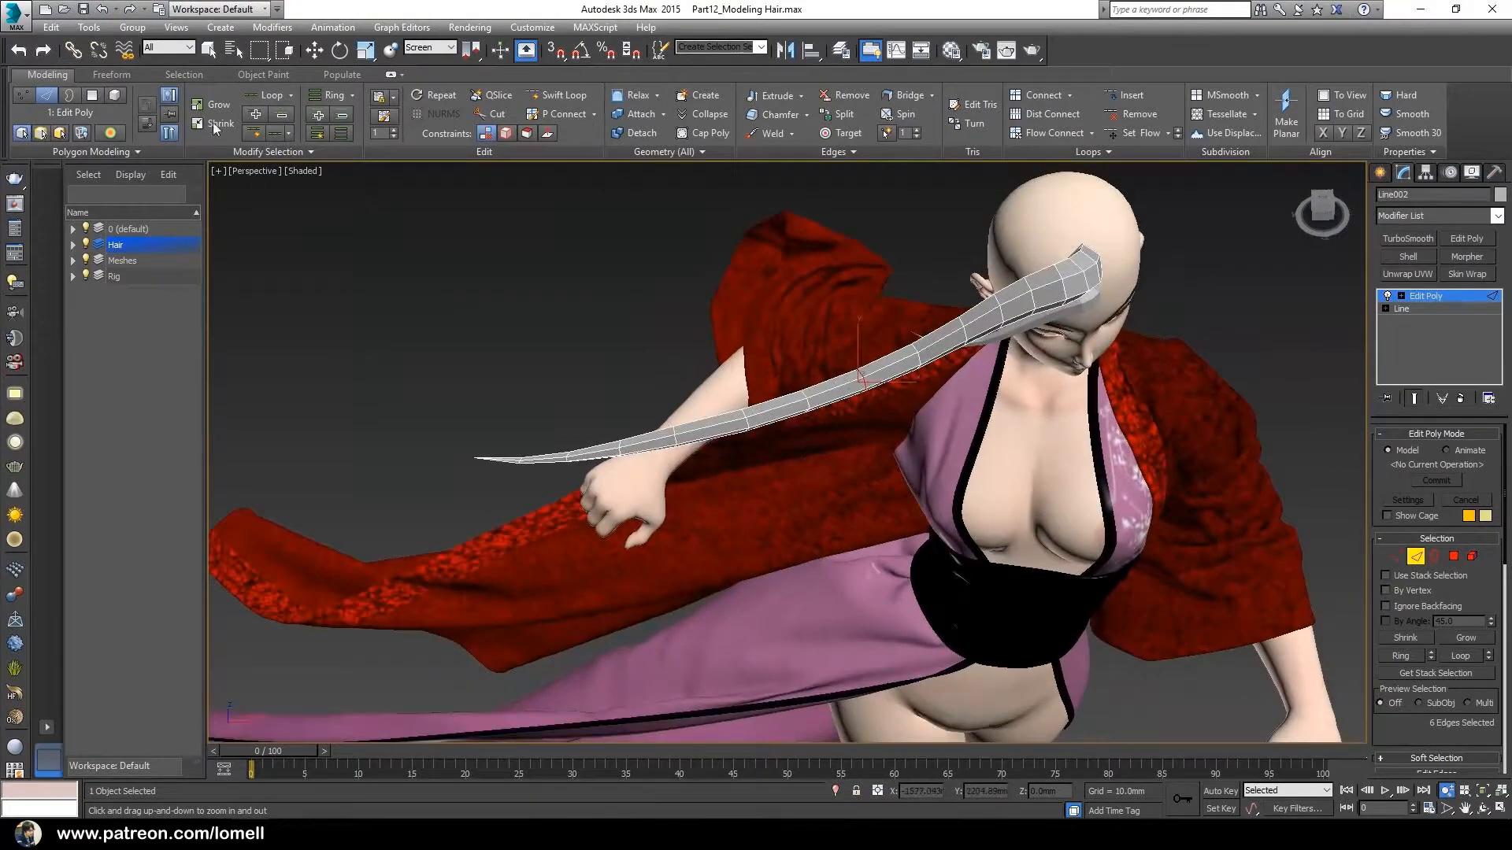
left_click(108, 74)
left_click(481, 110)
middle_click_drag(736, 440, 770, 514, "alt")
mouse_move(745, 471)
left_mouse_down("shift")
mouse_move(743, 533)
mouse_move(858, 348)
left_mouse_up("shift")
mouse_move(799, 473)
middle_mouse_down("alt")
mouse_move(770, 338)
mouse_move(749, 507)
mouse_move(643, 325)
mouse_move(418, 533)
middle_mouse_up("alt")
left_click_drag(390, 534, 391, 506)
left_click_drag(469, 441, 465, 435, "ctrl")
left_click_drag(400, 509, 406, 446)
mouse_move(406, 447)
middle_mouse_down("alt")
mouse_move(607, 523)
mouse_move(702, 516)
middle_mouse_up("alt")
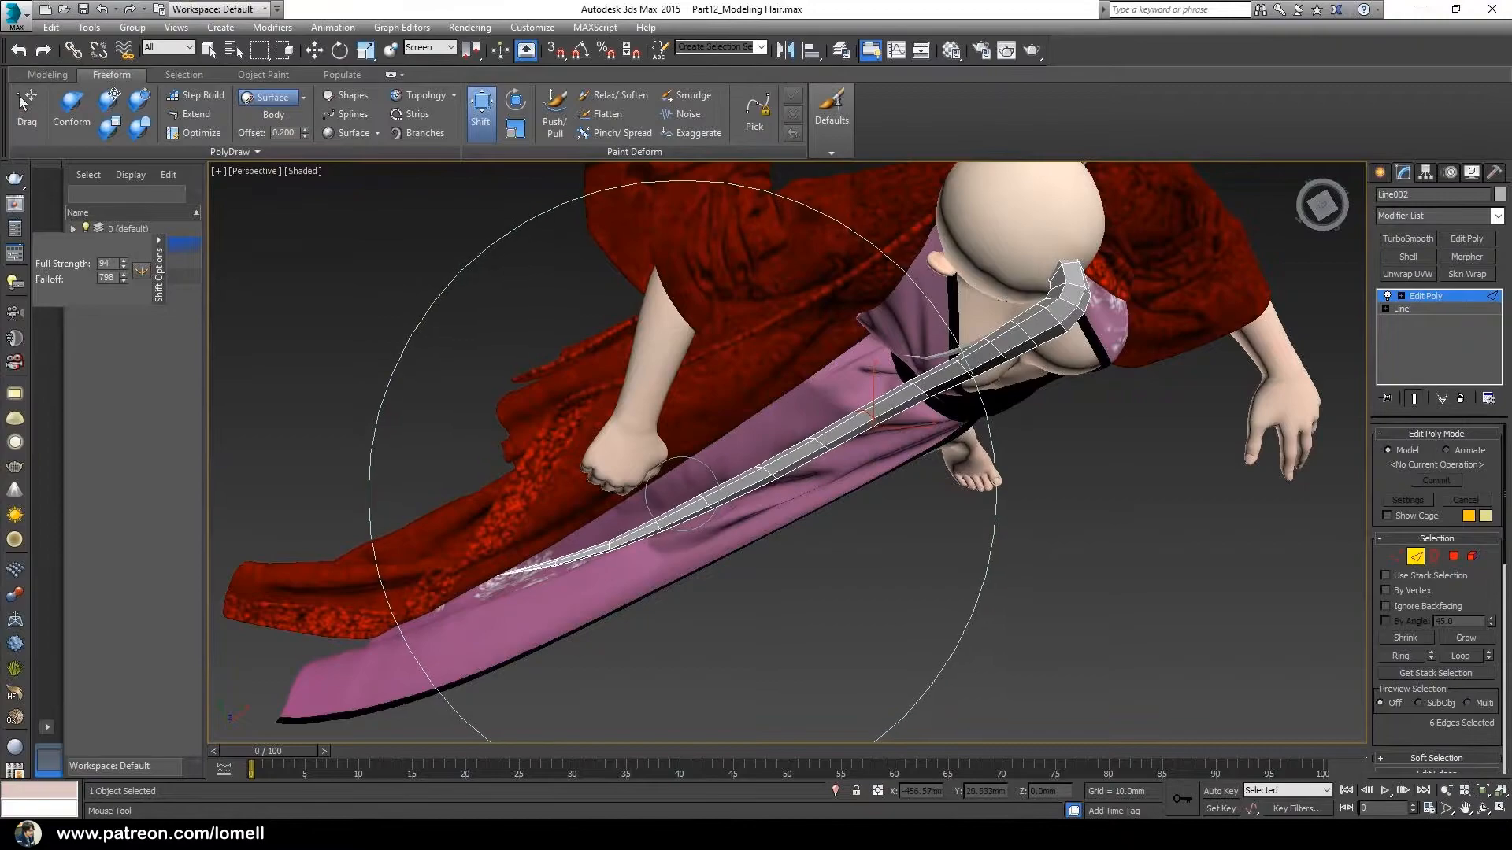
Curl the strand's outer end with the Shift Rotate brush, and pull its tip into position with the Shift brush
left_click(515, 100)
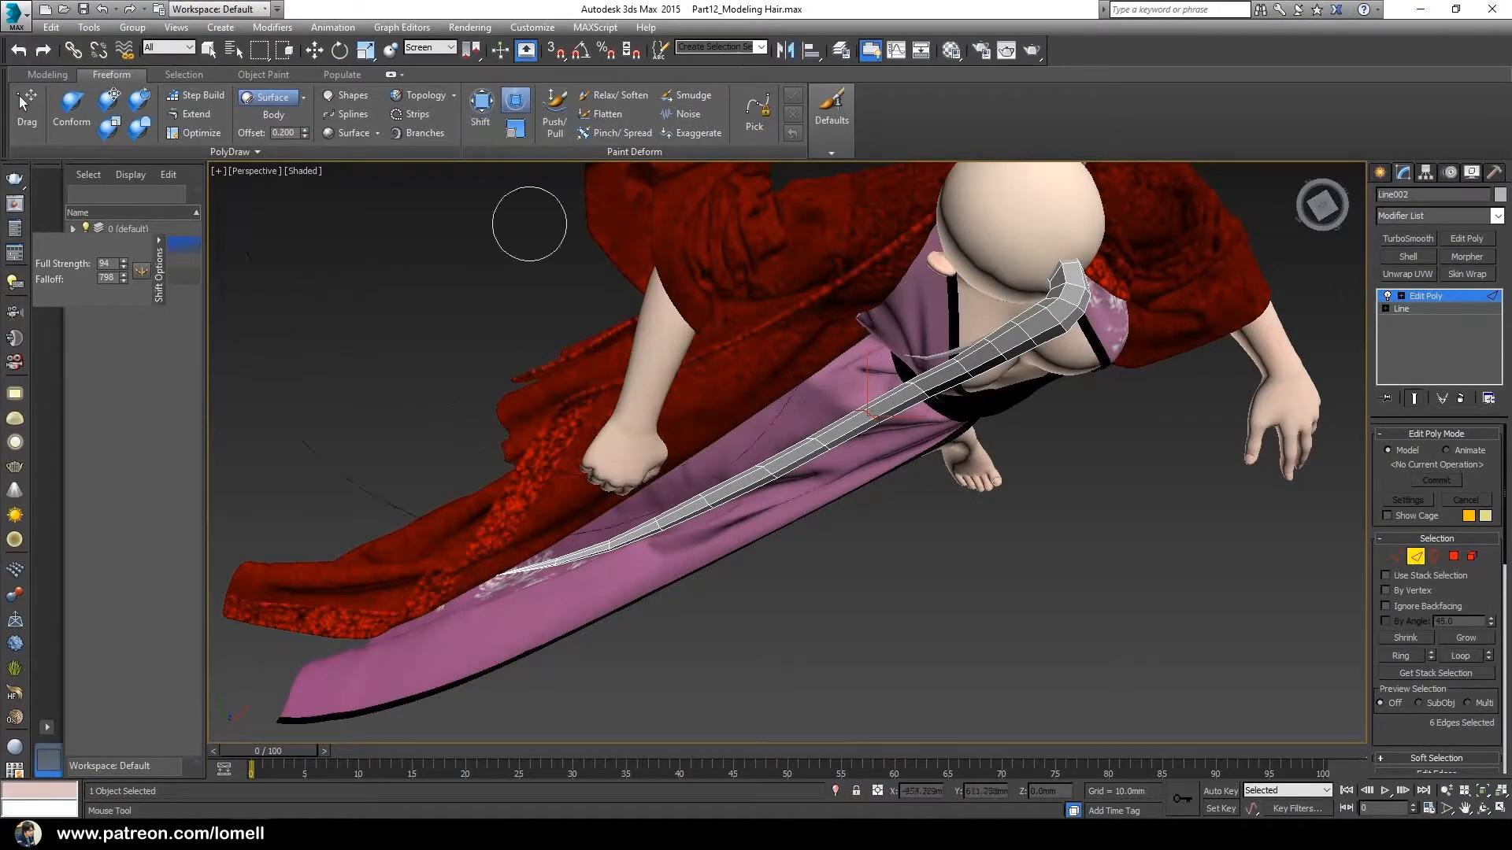
left_click_drag(493, 554, 517, 381)
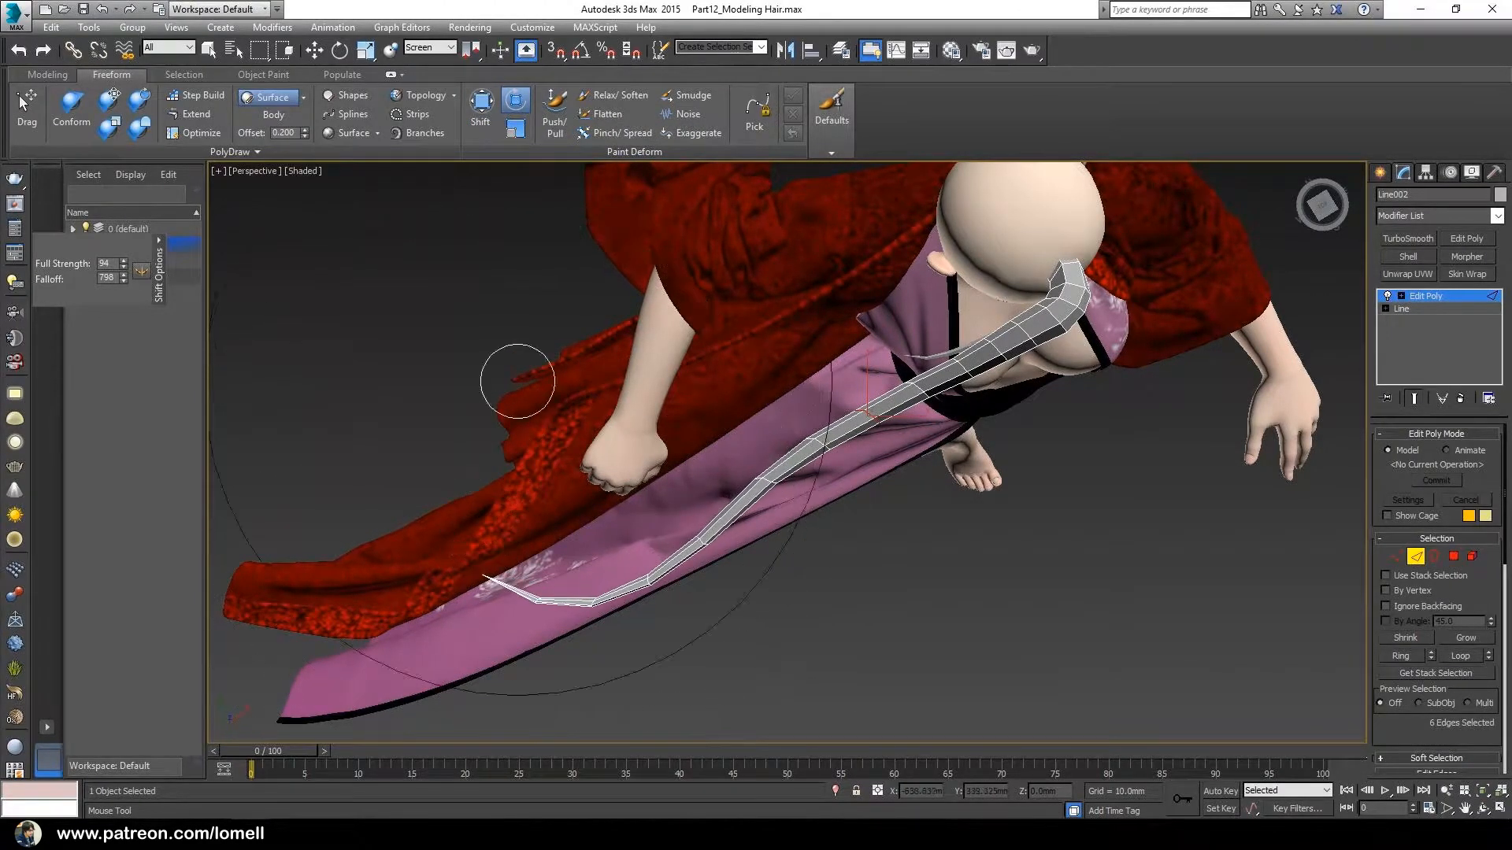
left_click(480, 122)
mouse_move(472, 556)
left_mouse_down()
mouse_move(457, 504)
mouse_move(468, 457)
left_mouse_up()
middle_click_drag(467, 456, 745, 526, "alt")
left_click_drag(725, 543, 716, 519)
Leave edge editing and clone the whole strand as one copy placed slightly lower on the forehead
mouse_move(722, 517)
middle_mouse_down("alt")
mouse_move(777, 505)
mouse_move(756, 574)
mouse_move(763, 482)
mouse_move(714, 426)
mouse_move(840, 412)
mouse_move(879, 370)
mouse_move(859, 380)
mouse_move(885, 416)
mouse_move(891, 365)
middle_mouse_up("alt")
left_click(1451, 300)
middle_click_drag(812, 420, 774, 407, "alt")
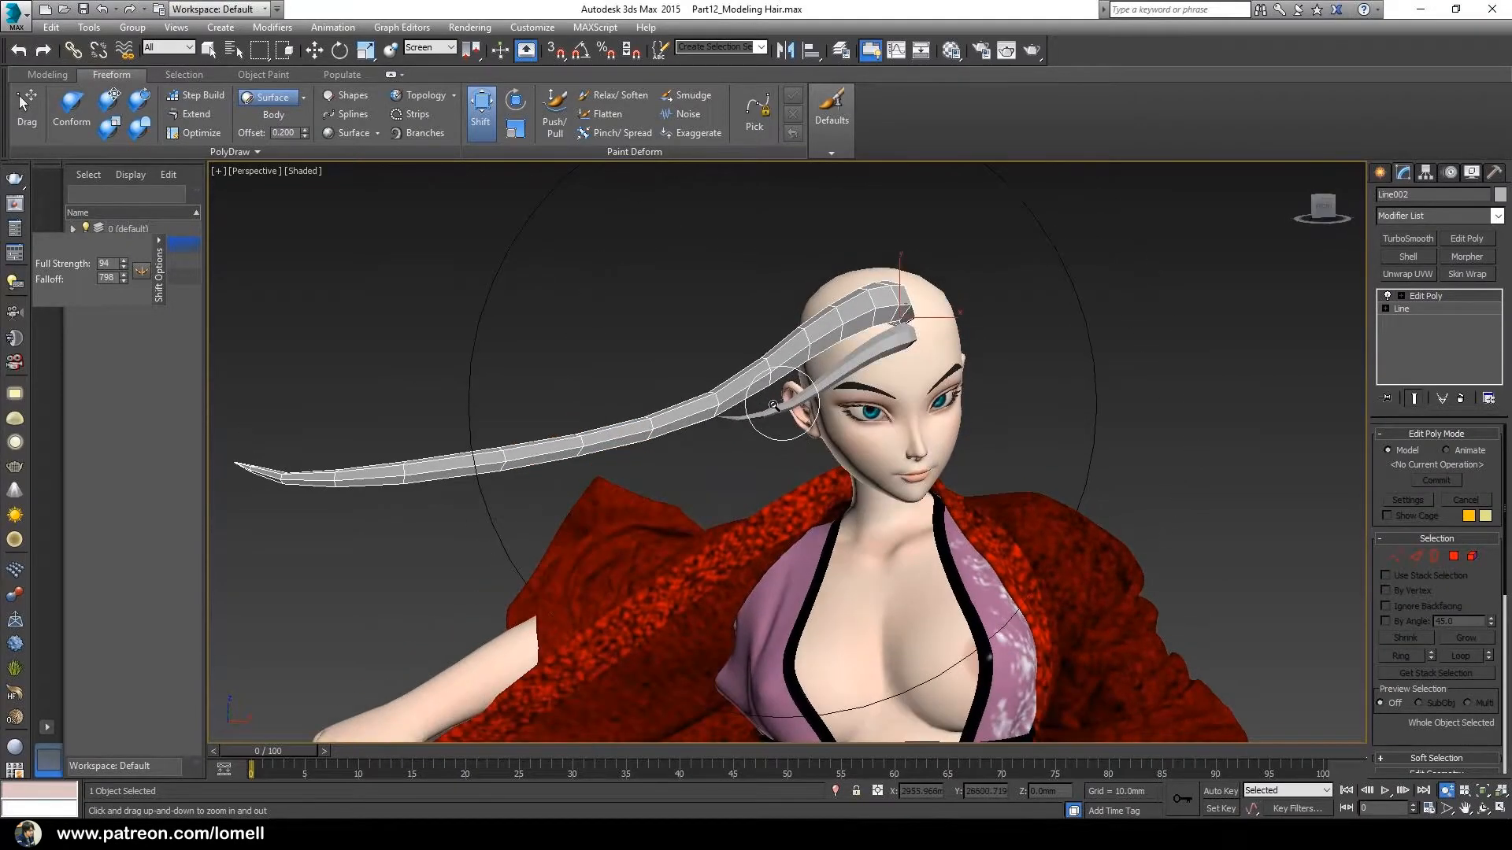
mouse_move(814, 343)
middle_mouse_down("alt")
mouse_move(798, 366)
mouse_move(864, 347)
mouse_move(802, 398)
mouse_move(892, 351)
mouse_move(870, 367)
mouse_move(898, 408)
mouse_move(877, 366)
mouse_move(891, 331)
middle_mouse_up("alt")
key("w")
left_click_drag(892, 328, 901, 367)
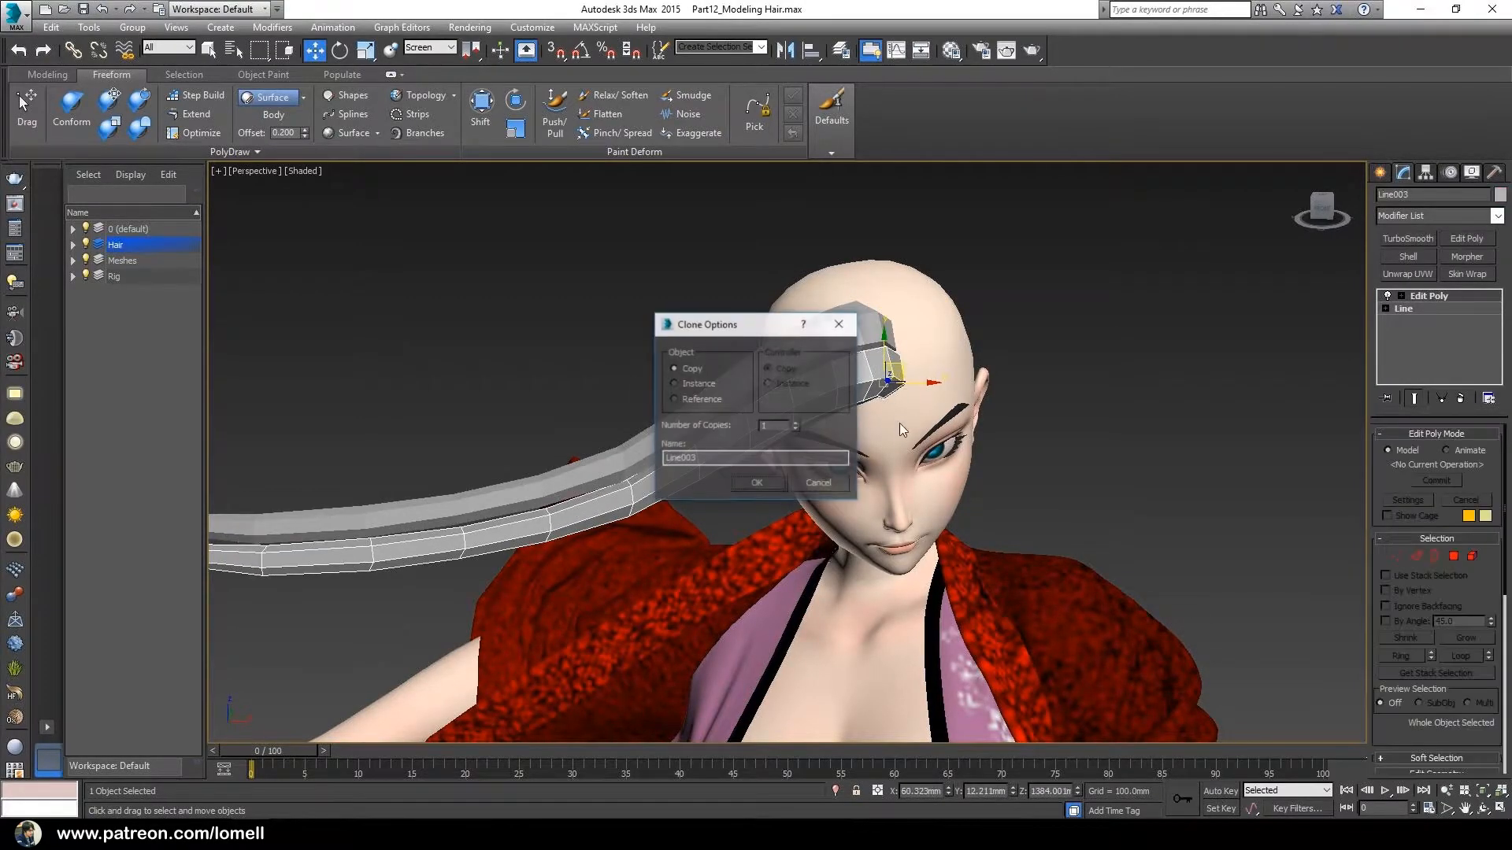
left_click(766, 484)
mouse_move(803, 488)
middle_mouse_down("alt")
mouse_move(881, 457)
mouse_move(878, 563)
middle_mouse_up("alt")
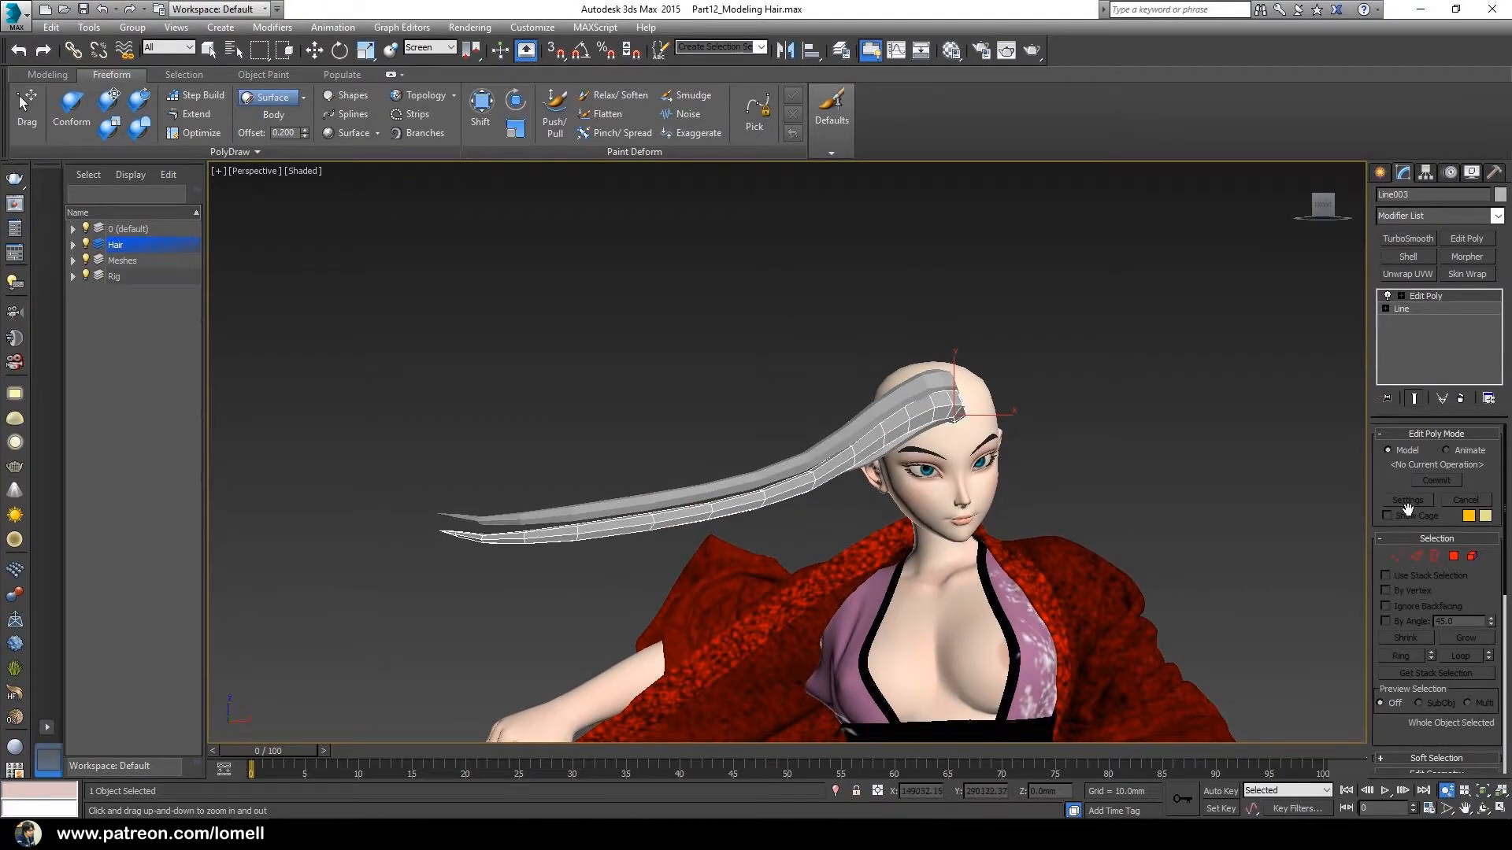
Select all polygons of the cloned strand and apply Relax repeatedly to thin it into a fine lock
left_click(1453, 558)
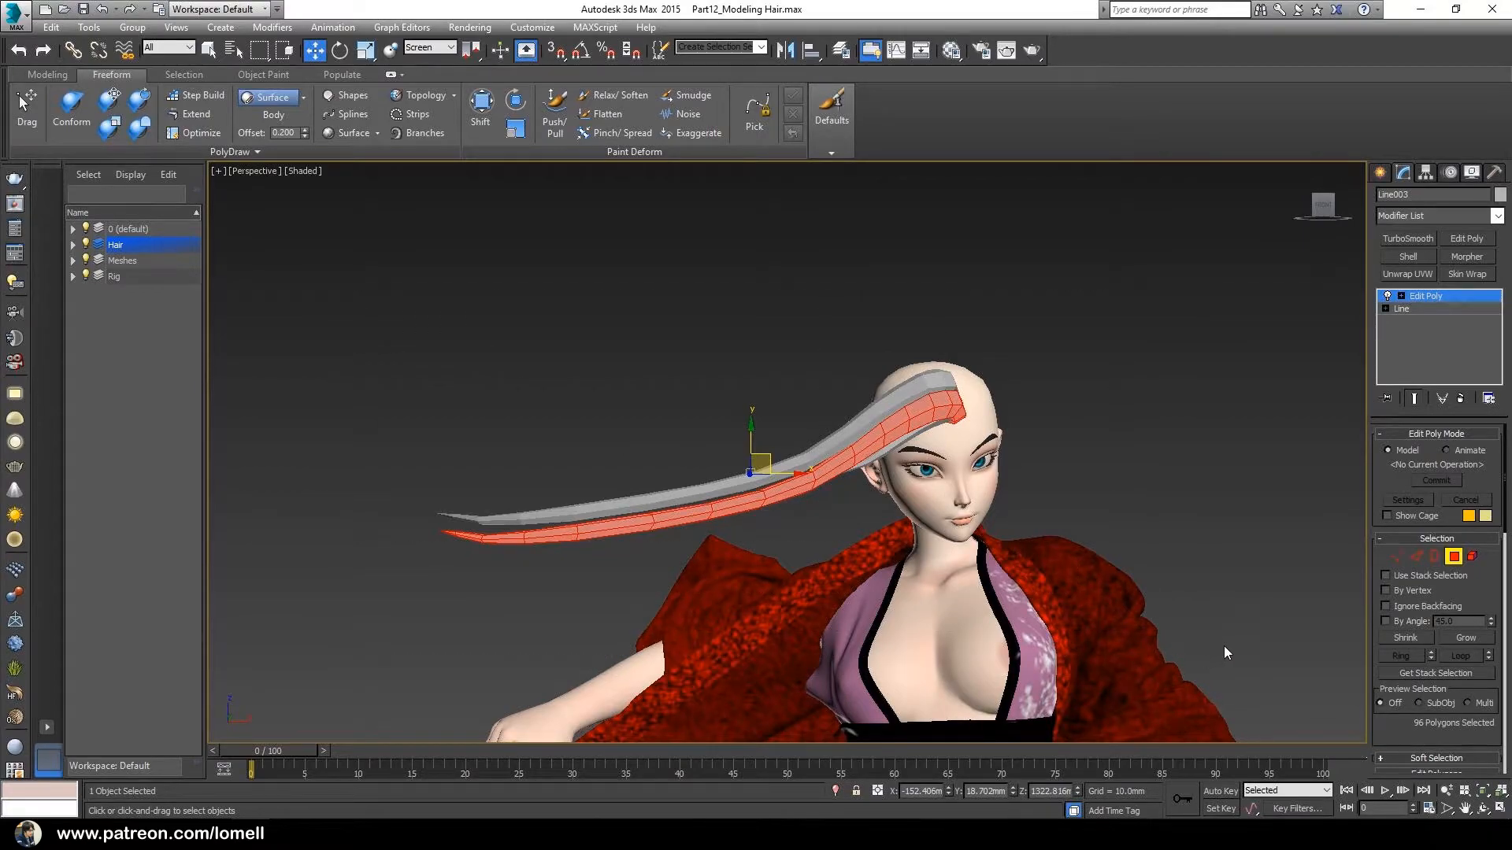
scroll(1390, 644, "down", 5)
scroll(1390, 644, "down", 8)
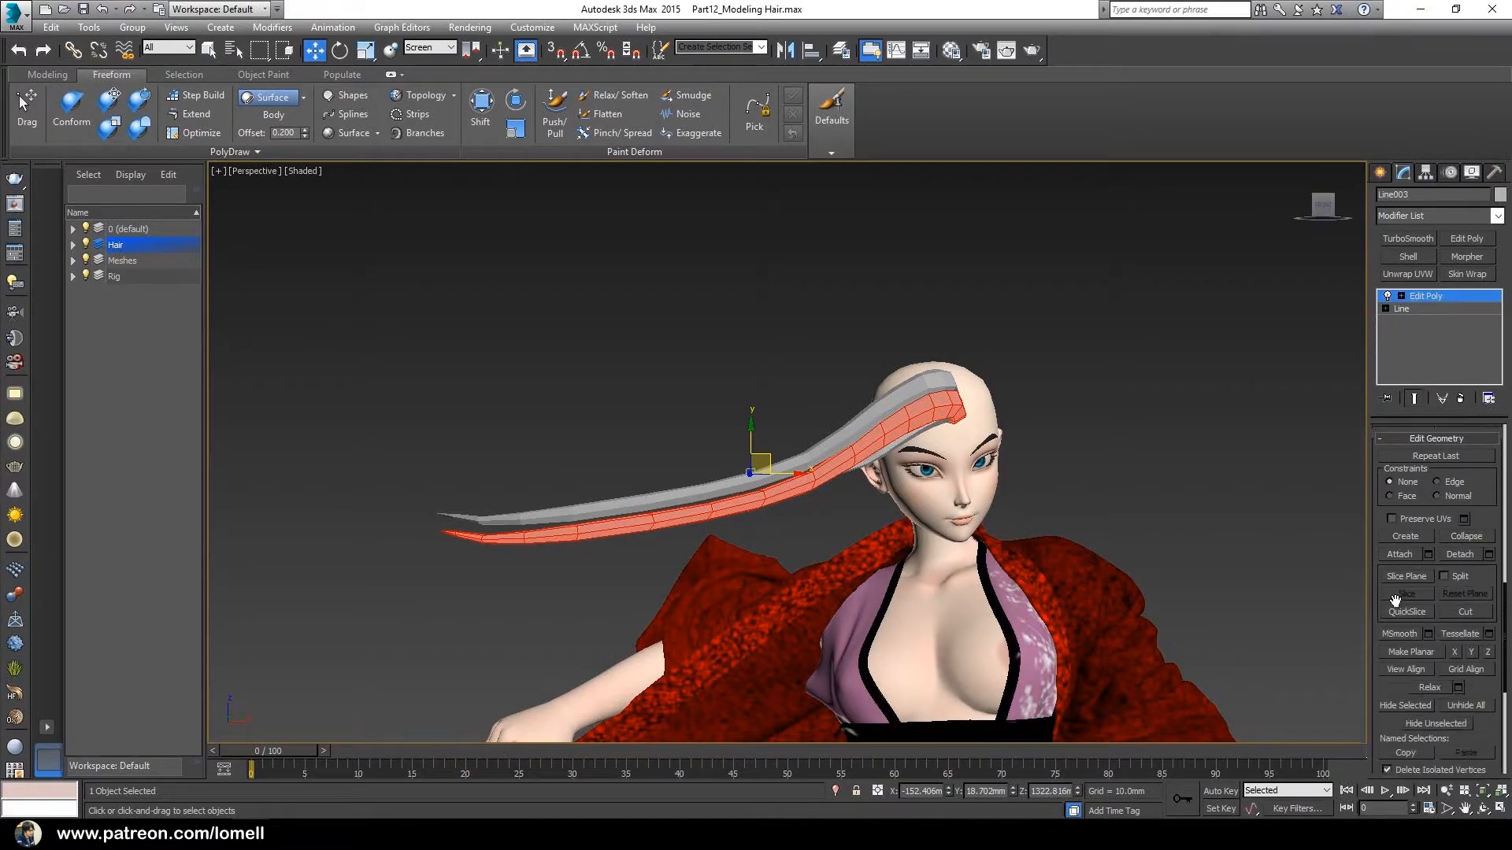
middle_click_drag(984, 508, 952, 543, "alt")
middle_click_drag(952, 544, 1034, 574, "ctrl+alt")
key("w")
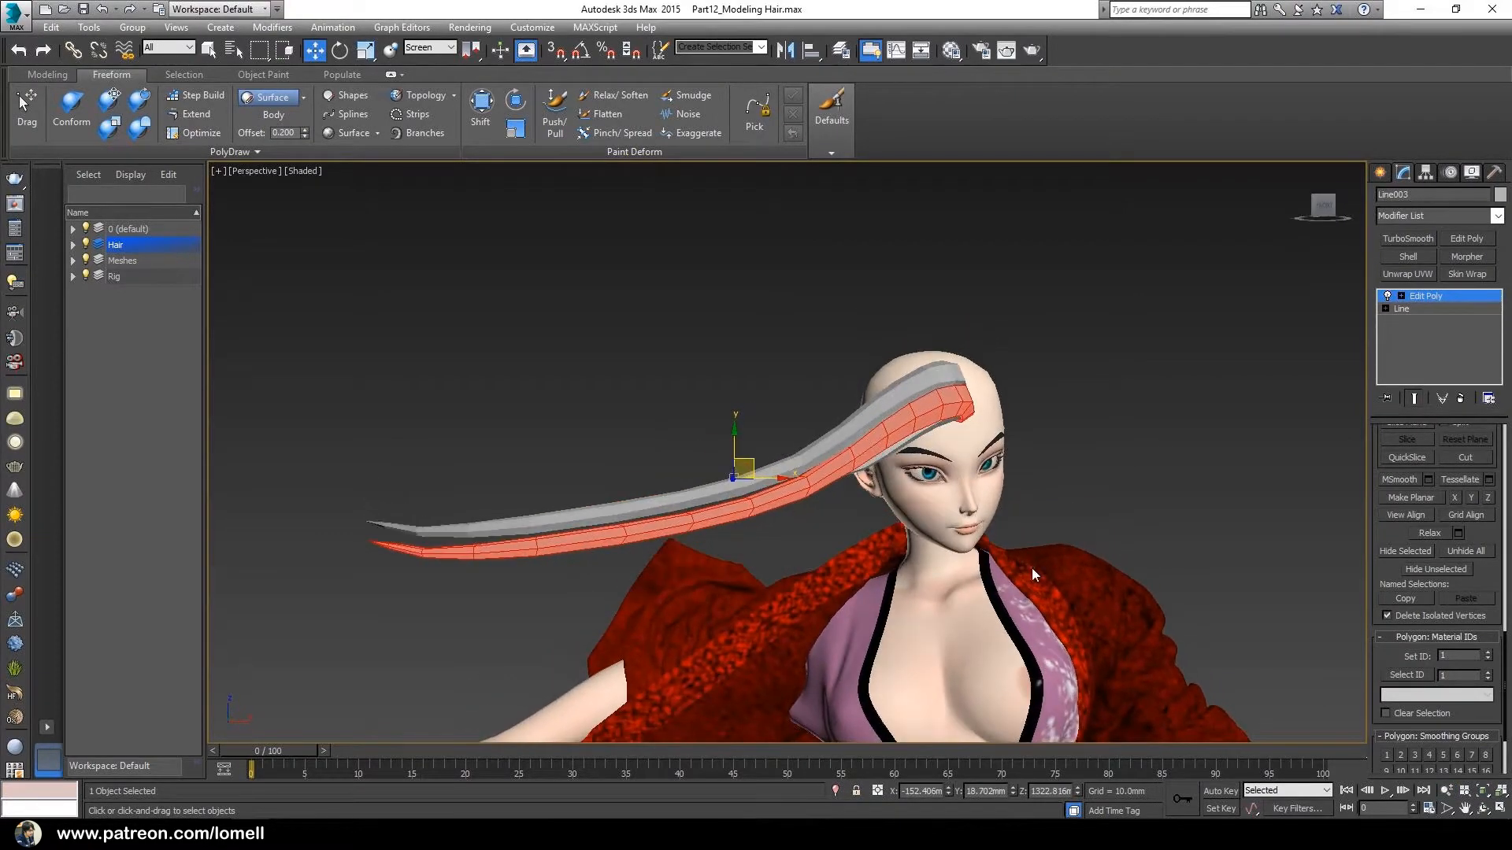
left_click(1428, 533)
left_click(1428, 533)
left_click(1428, 533)
left_click(1428, 533)
left_click(1428, 533)
left_click(1428, 533)
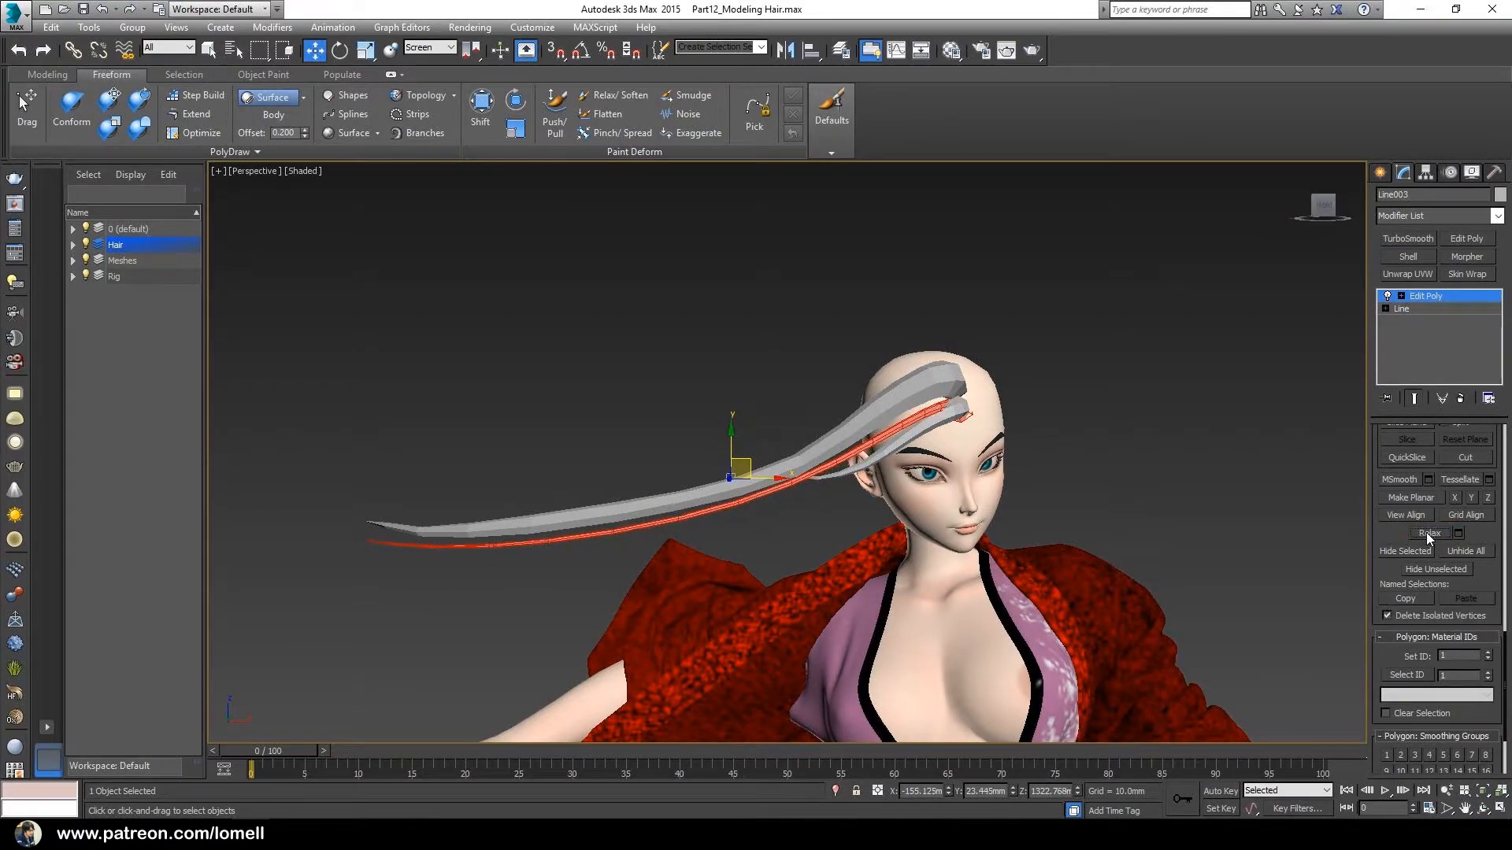
left_click(1429, 534)
left_click(1430, 534)
Examine how the thinned strand runs beside the neighbouring strands and meets the head
middle_click_drag(952, 491, 907, 496, "alt")
key("alt+z")
left_click_drag(910, 495, 921, 422)
middle_click_drag(921, 422, 955, 426, "alt")
middle_click_drag(955, 426, 970, 454)
middle_click_drag(456, 561, 614, 508)
middle_click_drag(969, 491, 902, 522, "alt")
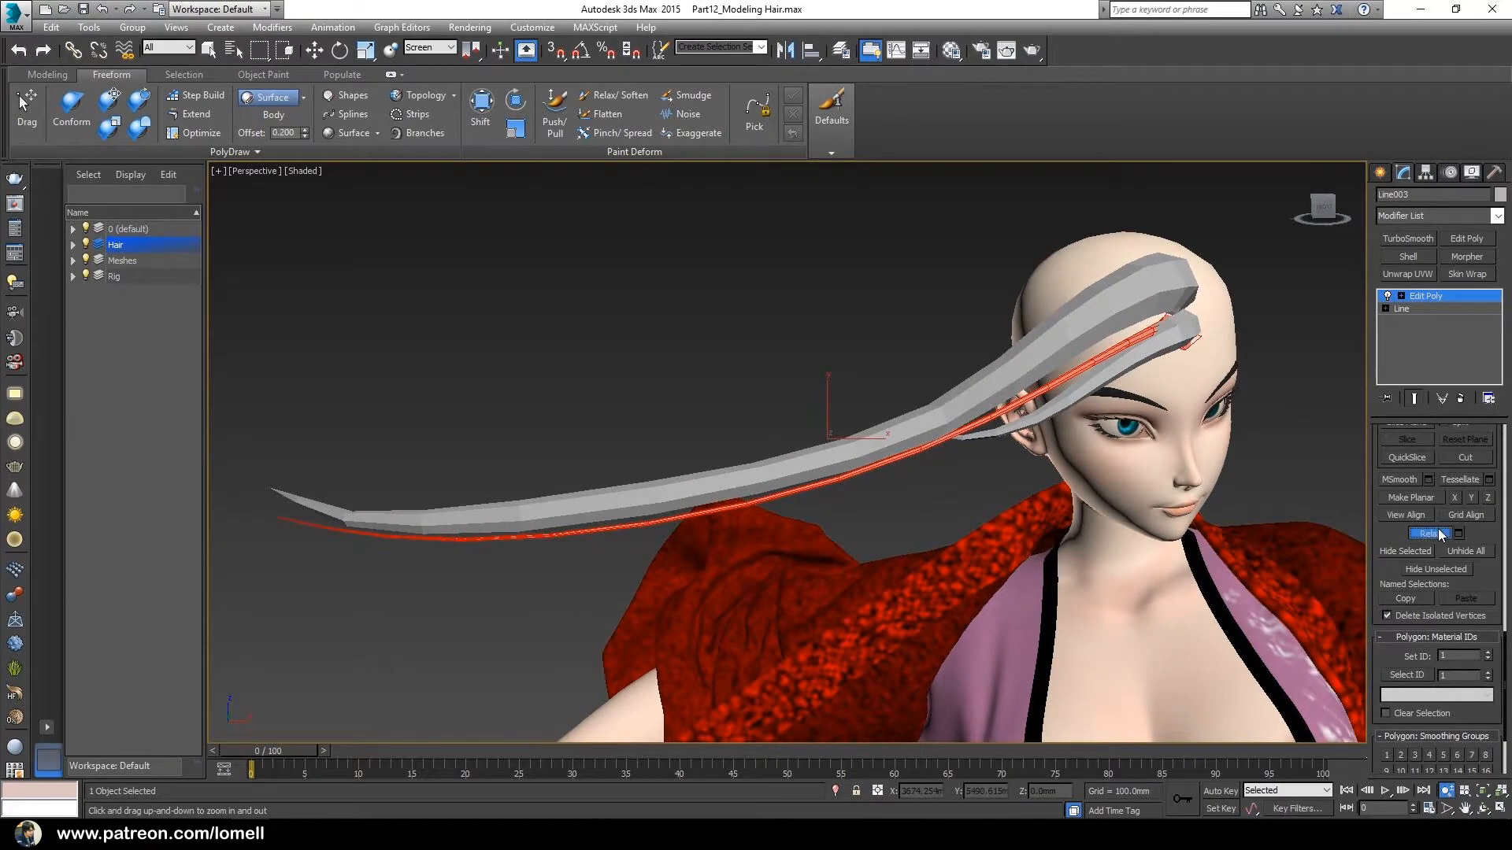
middle_click_drag(1317, 512, 935, 548, "alt")
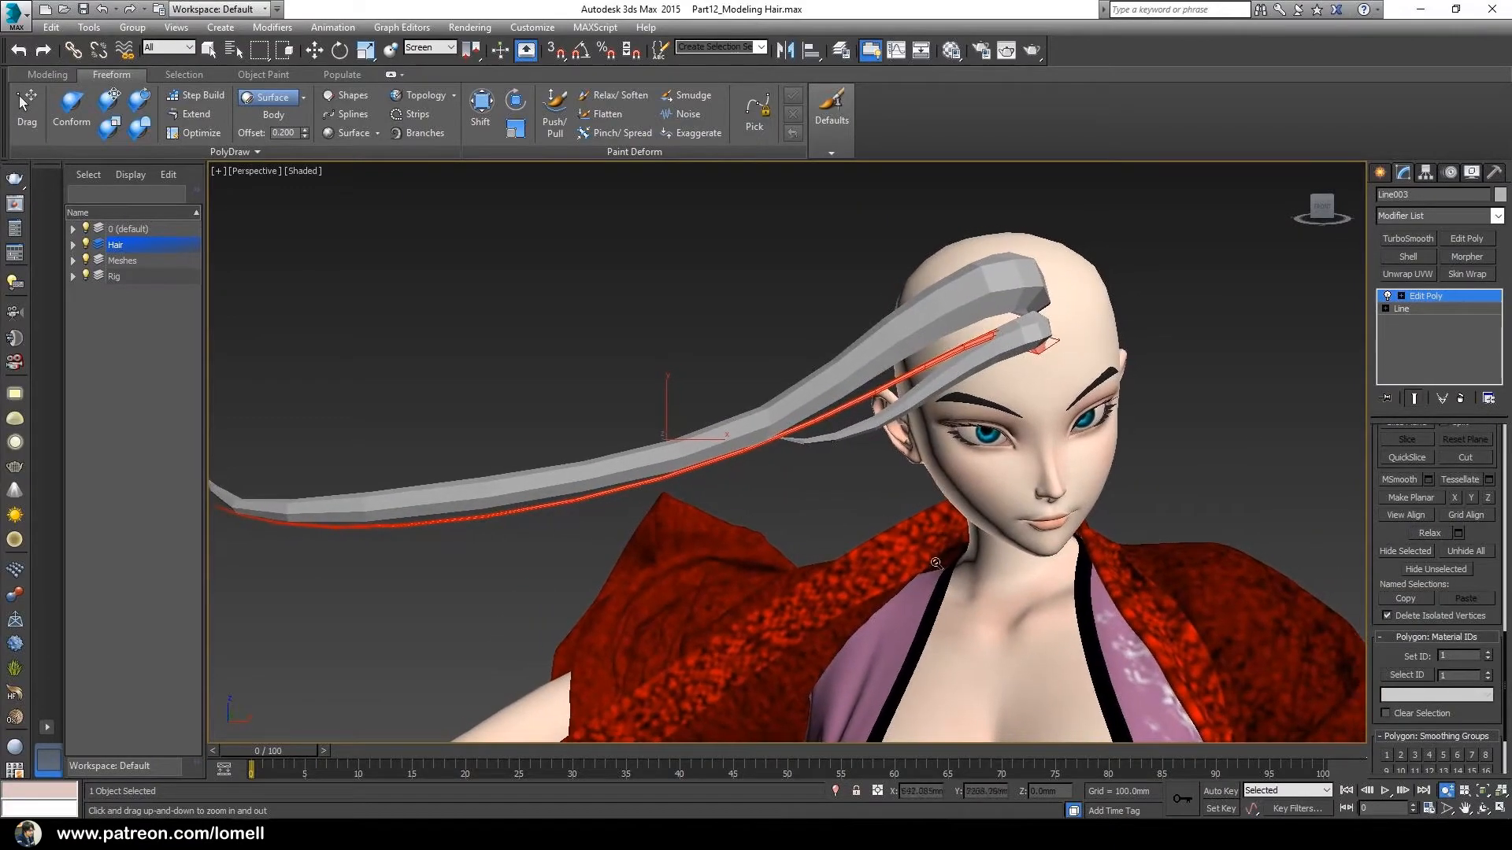
Isolate the thinned strand and frame its flared root end
left_click(835, 791)
key("w")
middle_click_drag(1036, 420, 965, 415)
left_click_drag(912, 487, 924, 448)
middle_click_drag(925, 449, 931, 466, "alt")
left_click_drag(1487, 626, 1487, 587)
middle_click_drag(855, 490, 891, 492, "alt")
left_click_drag(874, 490, 895, 459)
middle_click_drag(895, 459, 892, 467)
right_click(889, 470)
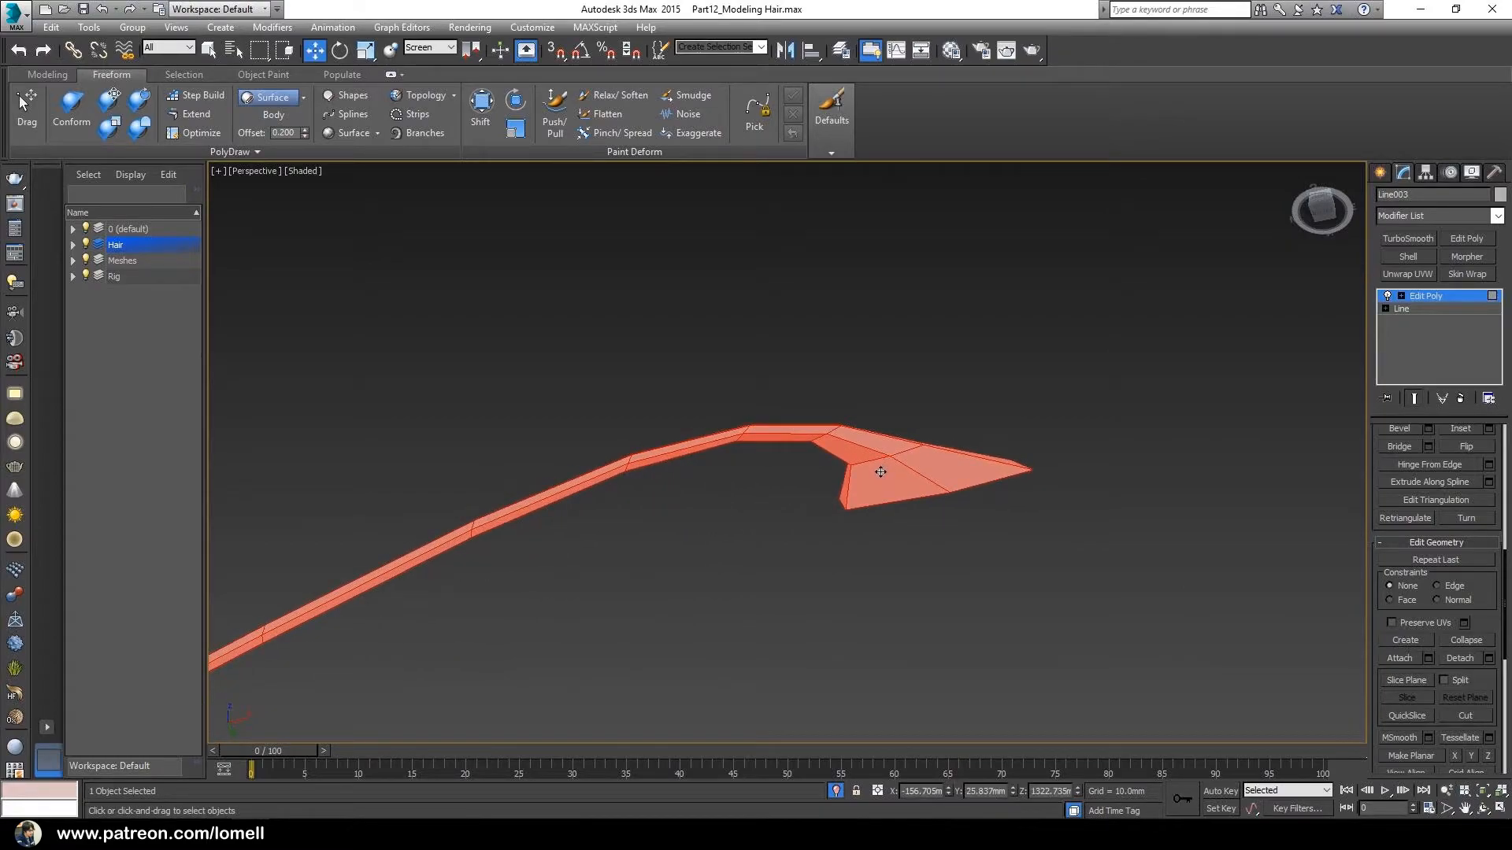
scroll(1464, 611, "down", 4)
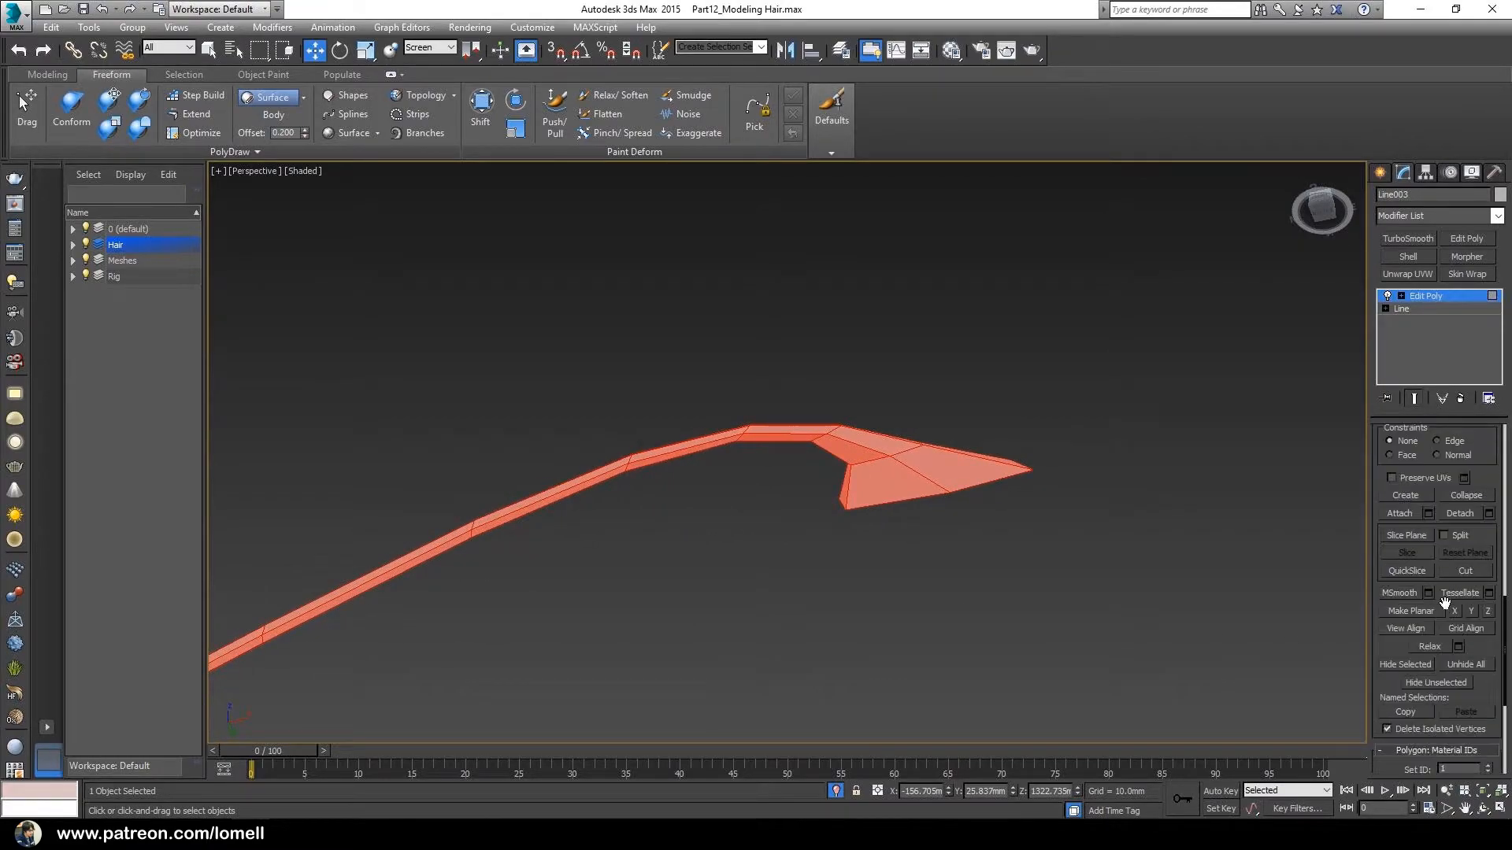
middle_click_drag(831, 550, 830, 503, "alt")
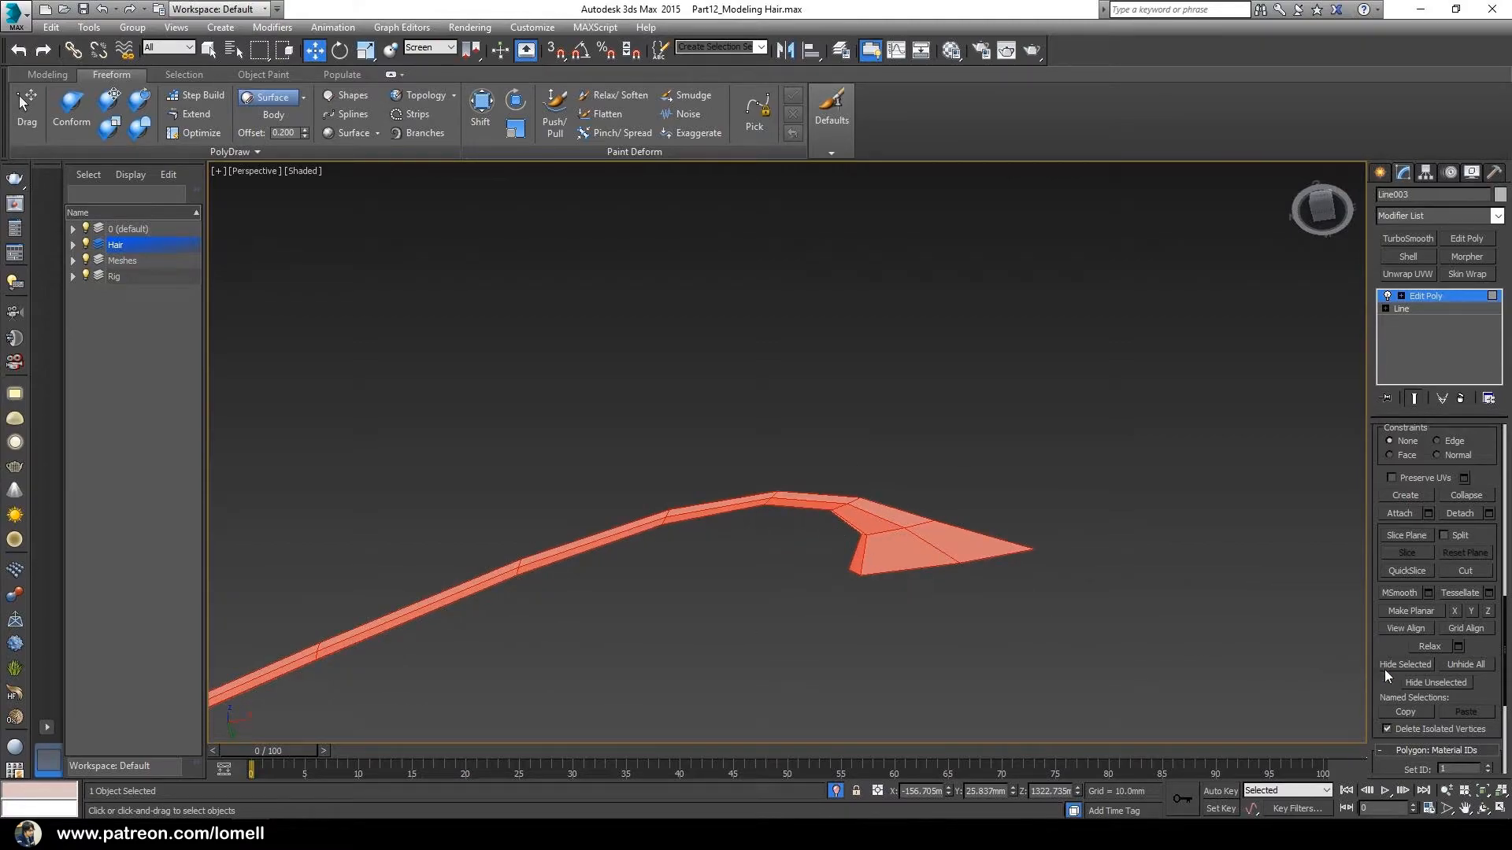
middle_click_drag(871, 512, 852, 488)
scroll(1485, 477, "up", 10)
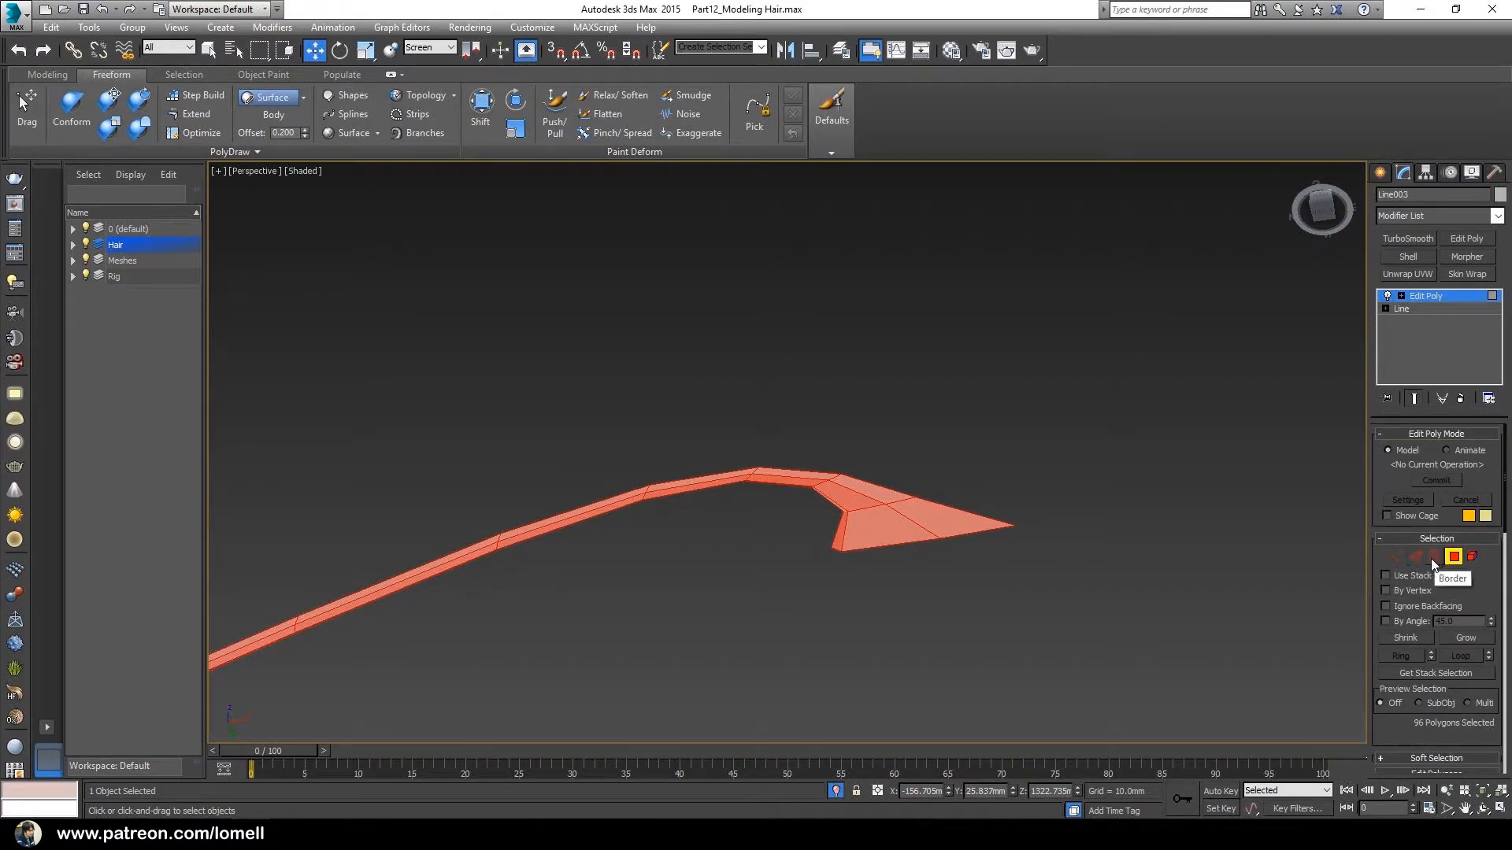
Select the open border at the strand's root and scale it down to reduce the flare
left_click(1434, 557)
left_click_drag(930, 531, 928, 530)
mouse_move(927, 532)
middle_mouse_down("alt")
mouse_move(927, 559)
mouse_move(929, 542)
middle_mouse_up("alt")
key("r")
left_click_drag(930, 542, 899, 556)
left_click(894, 519)
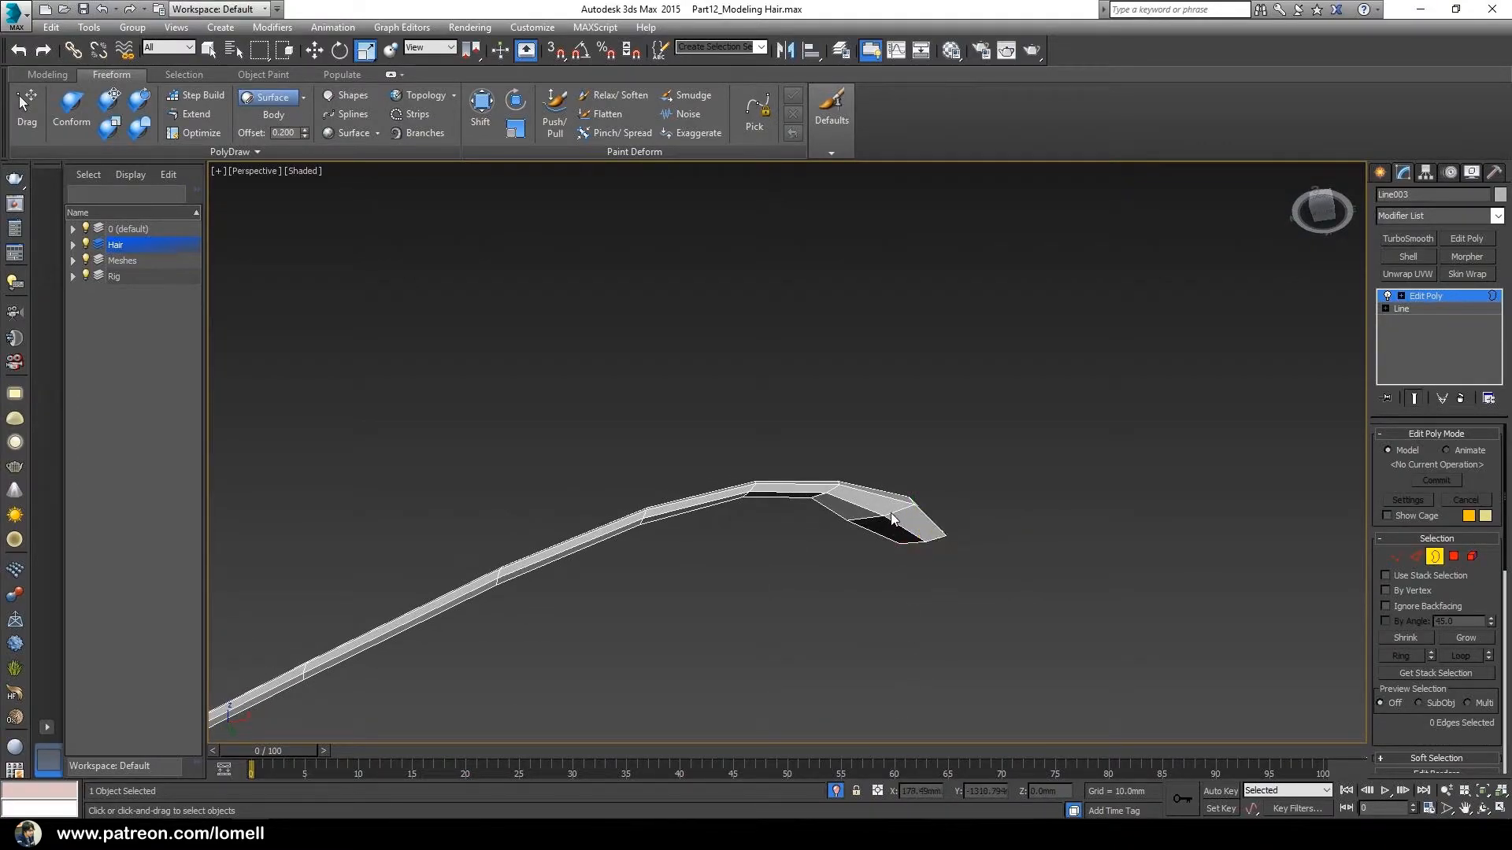
Select the edge loop just behind the root opening and scale it down
key("2")
left_click(1453, 559)
left_click(1466, 561)
key("1")
key("2")
key("3")
key("4")
left_click(1414, 557)
middle_click_drag(852, 507, 844, 523, "alt")
double_click(927, 571)
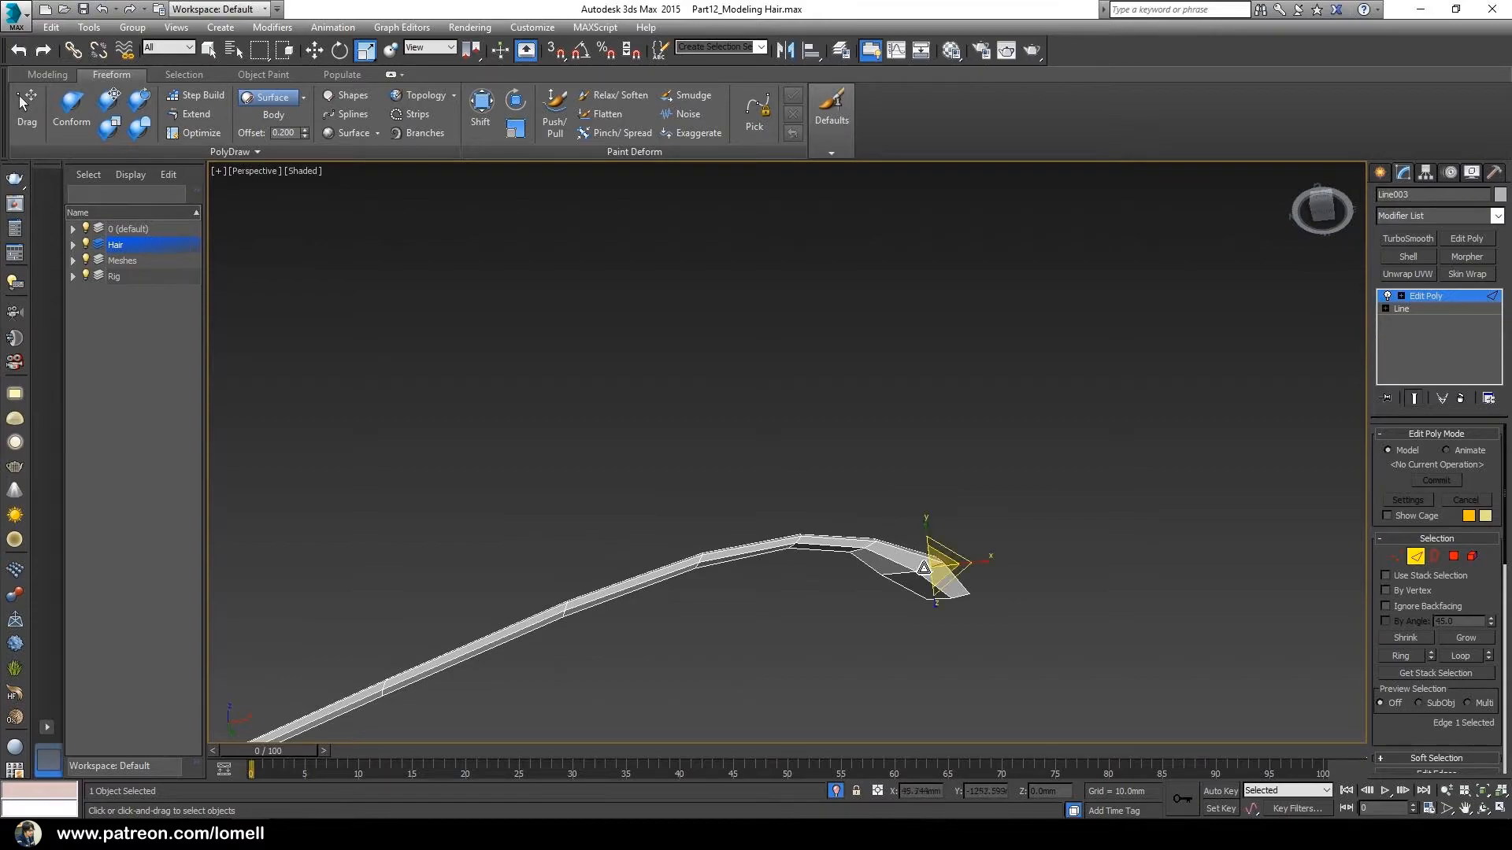
middle_click_drag(918, 565, 899, 553)
left_click_drag(907, 545, 906, 578)
middle_click_drag(905, 579, 864, 534, "alt")
Scale down the second edge loop back from the root to even the strand's taper
double_click(844, 538)
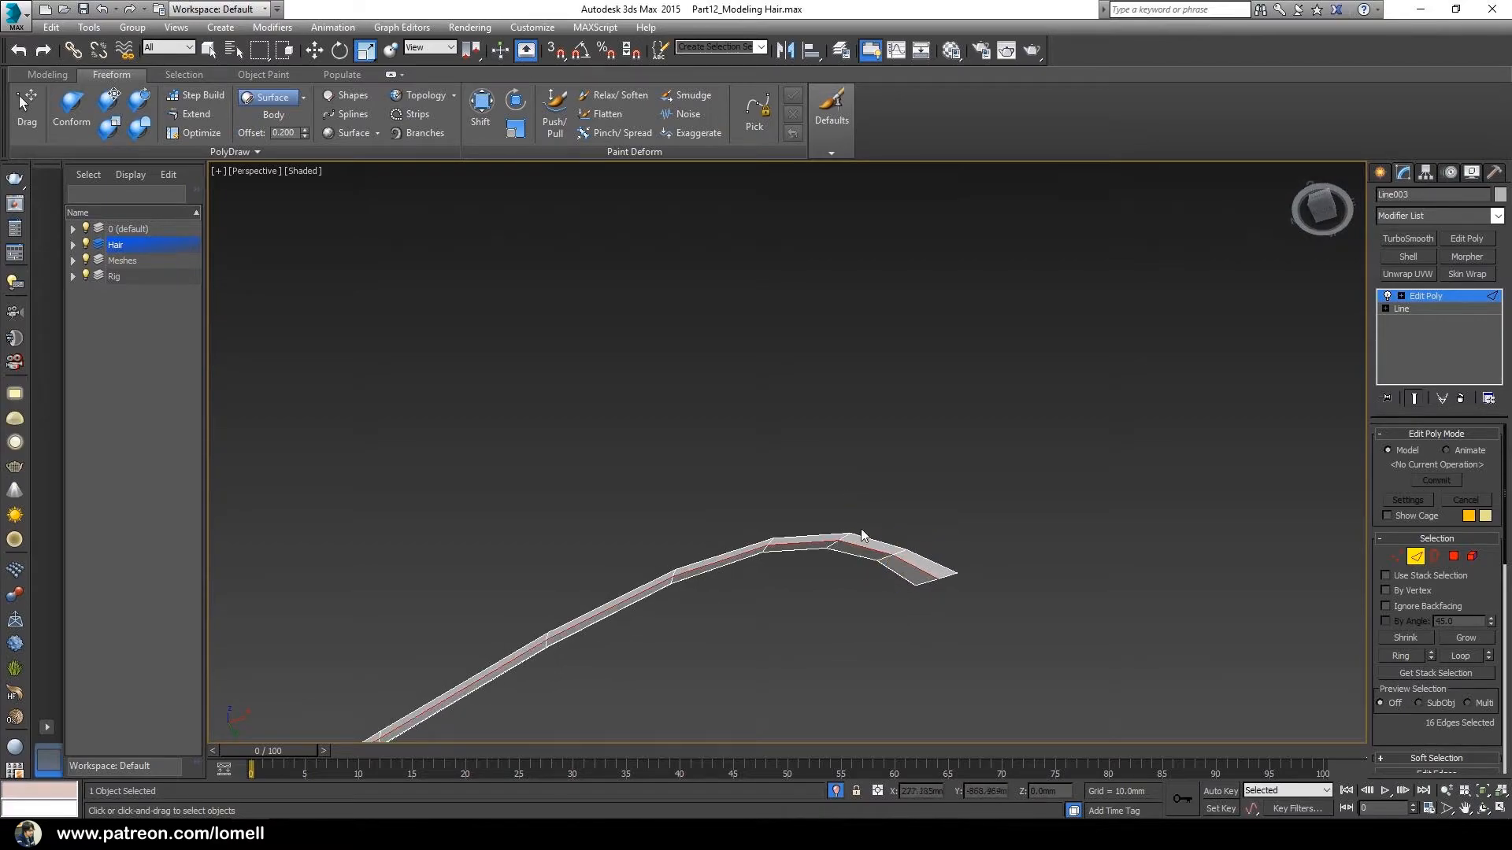
left_click(859, 543)
mouse_move(859, 544)
middle_mouse_down("alt")
mouse_move(844, 641)
mouse_move(855, 522)
middle_mouse_up("alt")
left_click(854, 523)
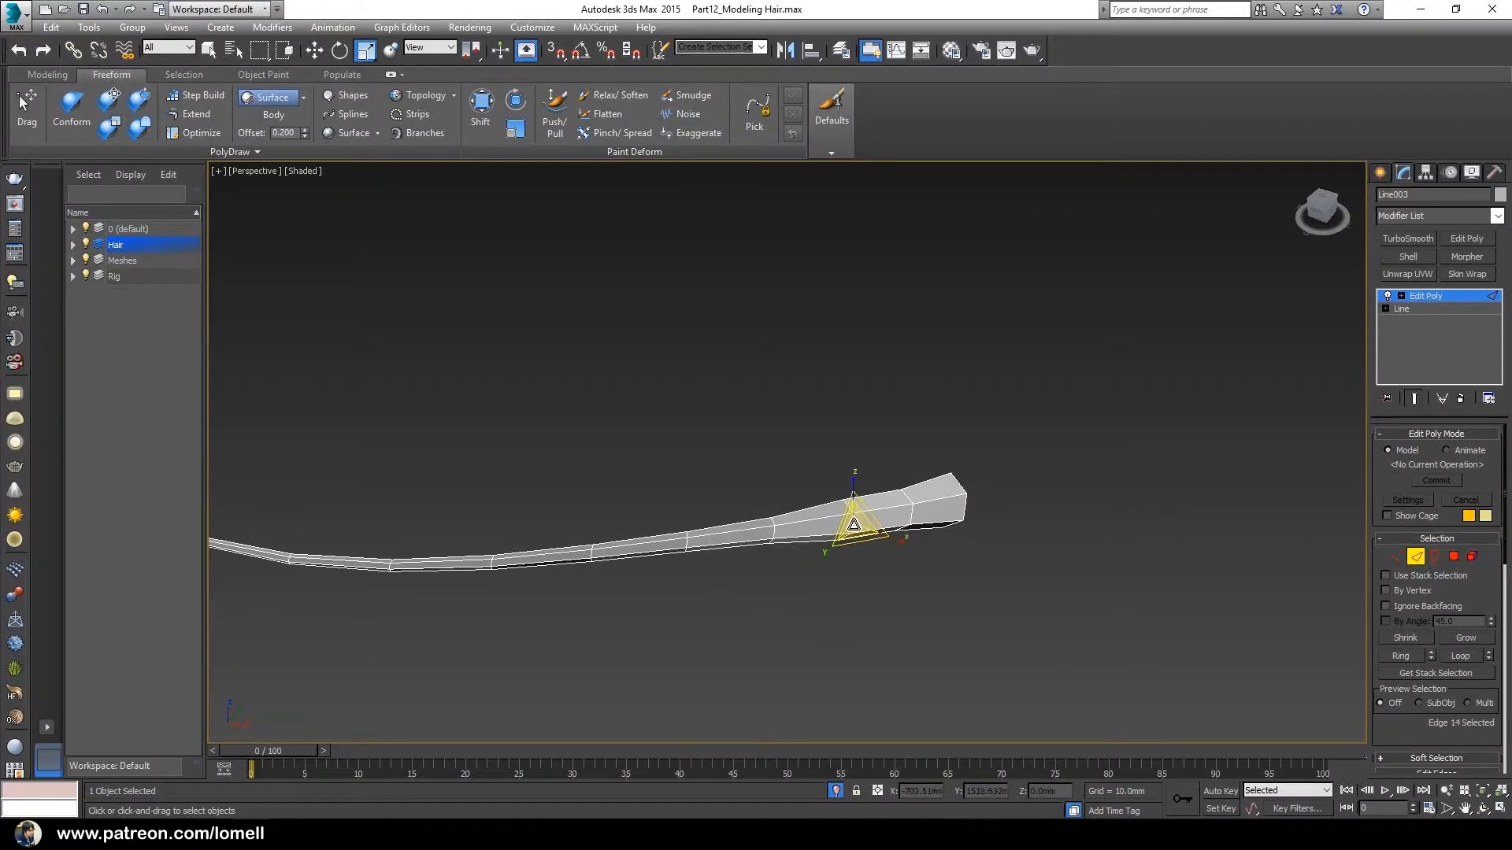
double_click(852, 521)
left_click_drag(844, 519, 860, 543)
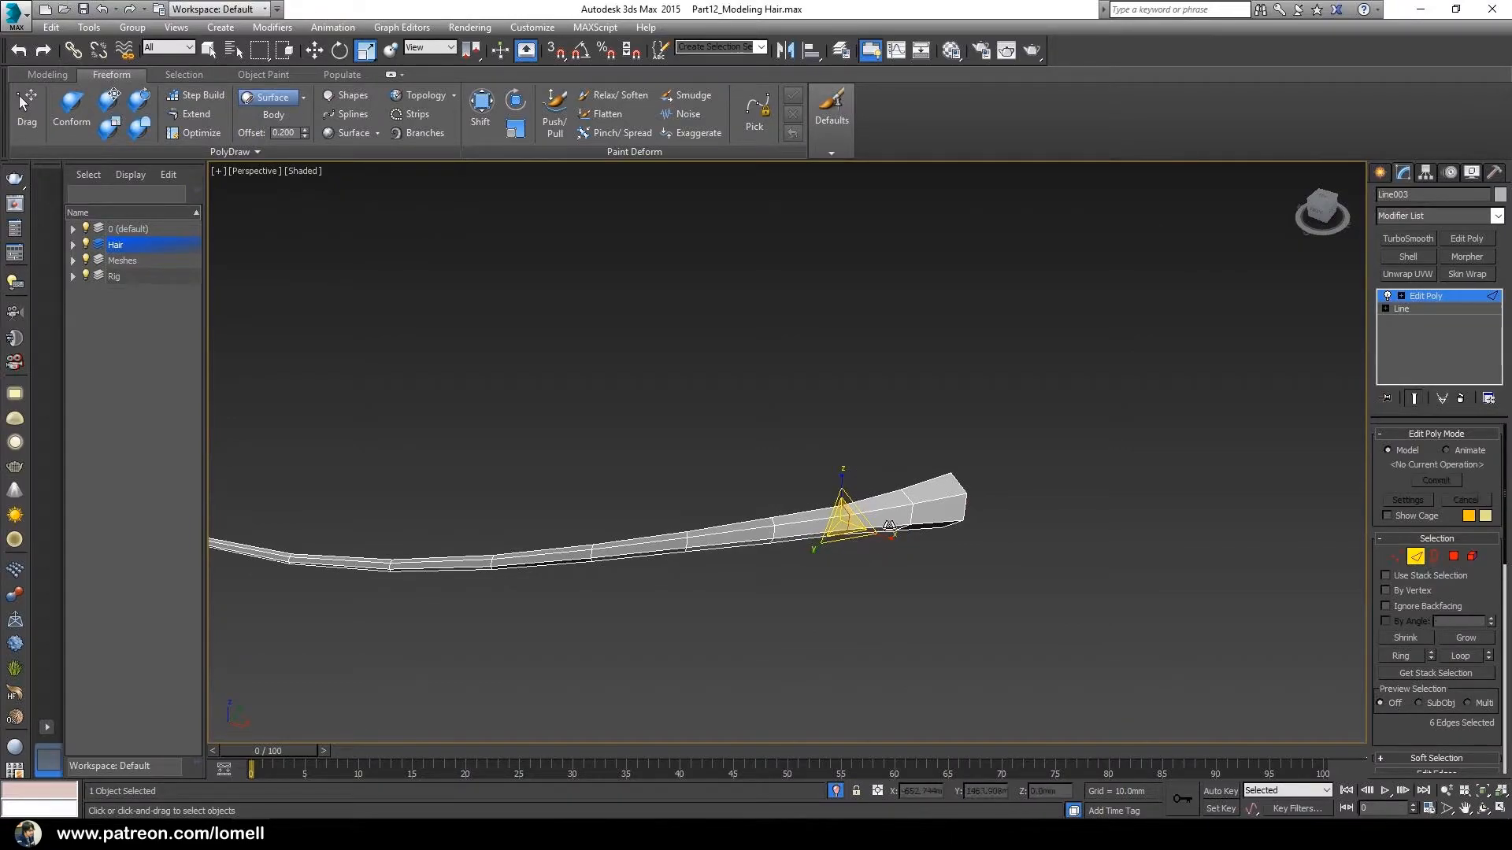
Rescale the edge loop nearest the root so the strand narrows gradually away from its end
left_click(902, 516)
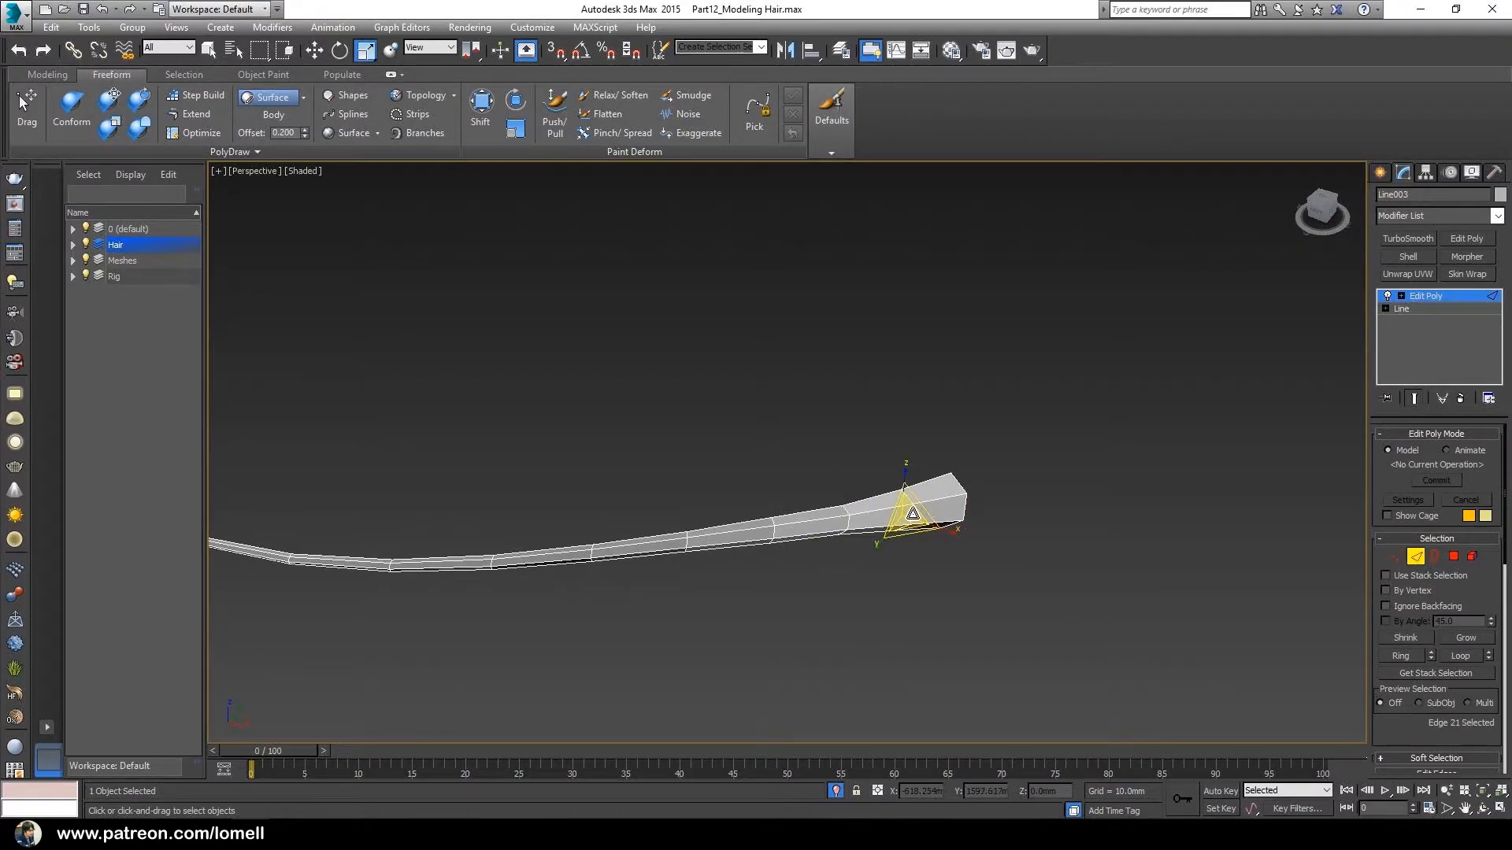
double_click(910, 514)
left_click_drag(900, 516, 896, 538)
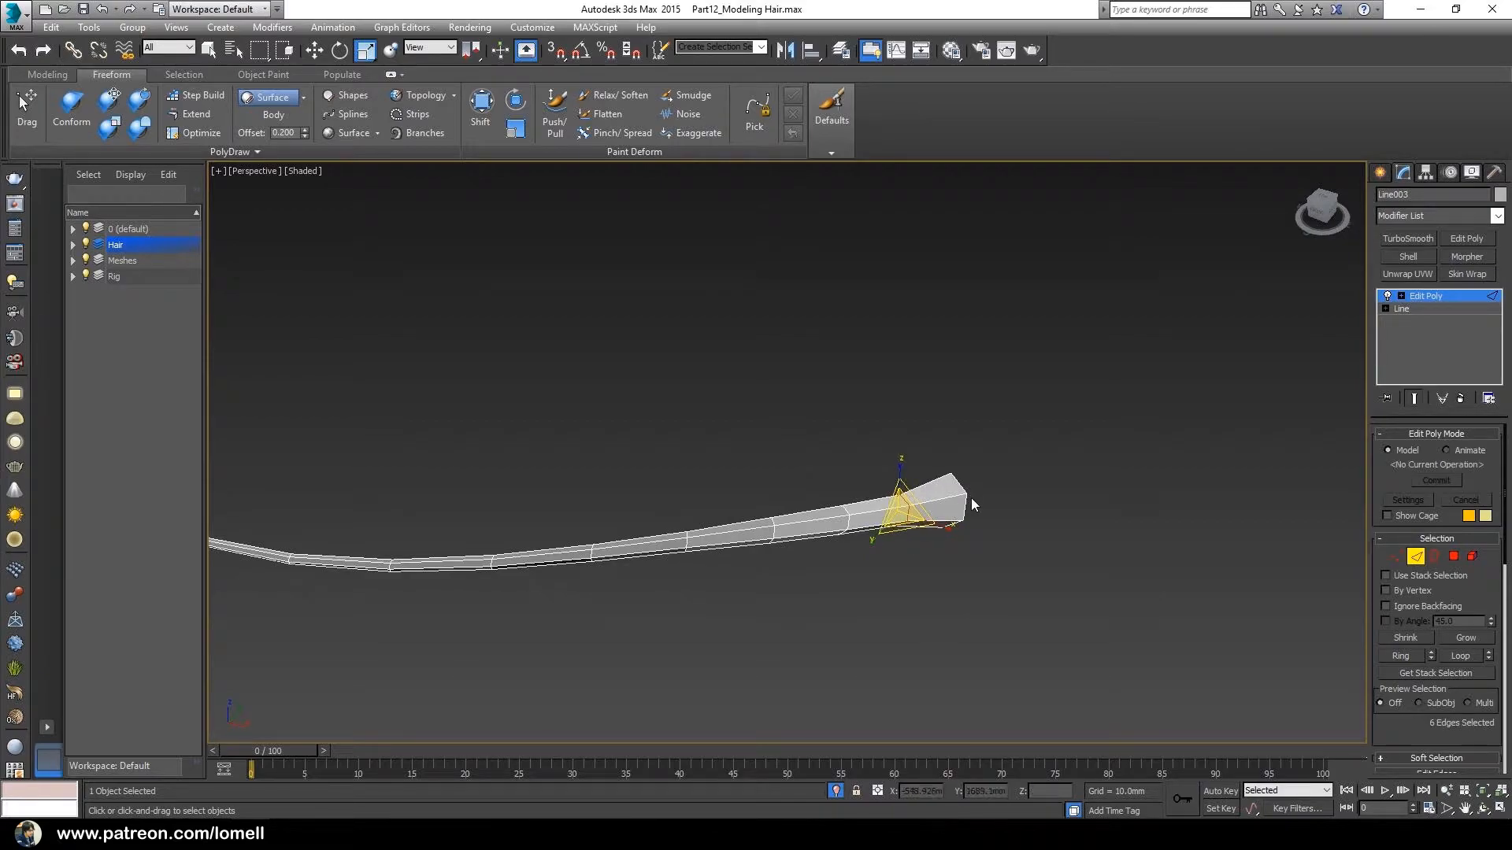
middle_click_drag(968, 504, 960, 502, "alt")
left_click_drag(945, 517, 953, 554)
middle_click_drag(927, 553, 918, 397, "alt")
middle_click_drag(917, 397, 846, 472, "ctrl+alt")
middle_click_drag(713, 545, 700, 491, "ctrl+alt")
Select the polygons at the strand's tip and repeatedly grow the selection toward the root
left_click(1453, 556)
middle_click_drag(635, 589, 516, 583, "alt")
left_click_drag(604, 501, 604, 504)
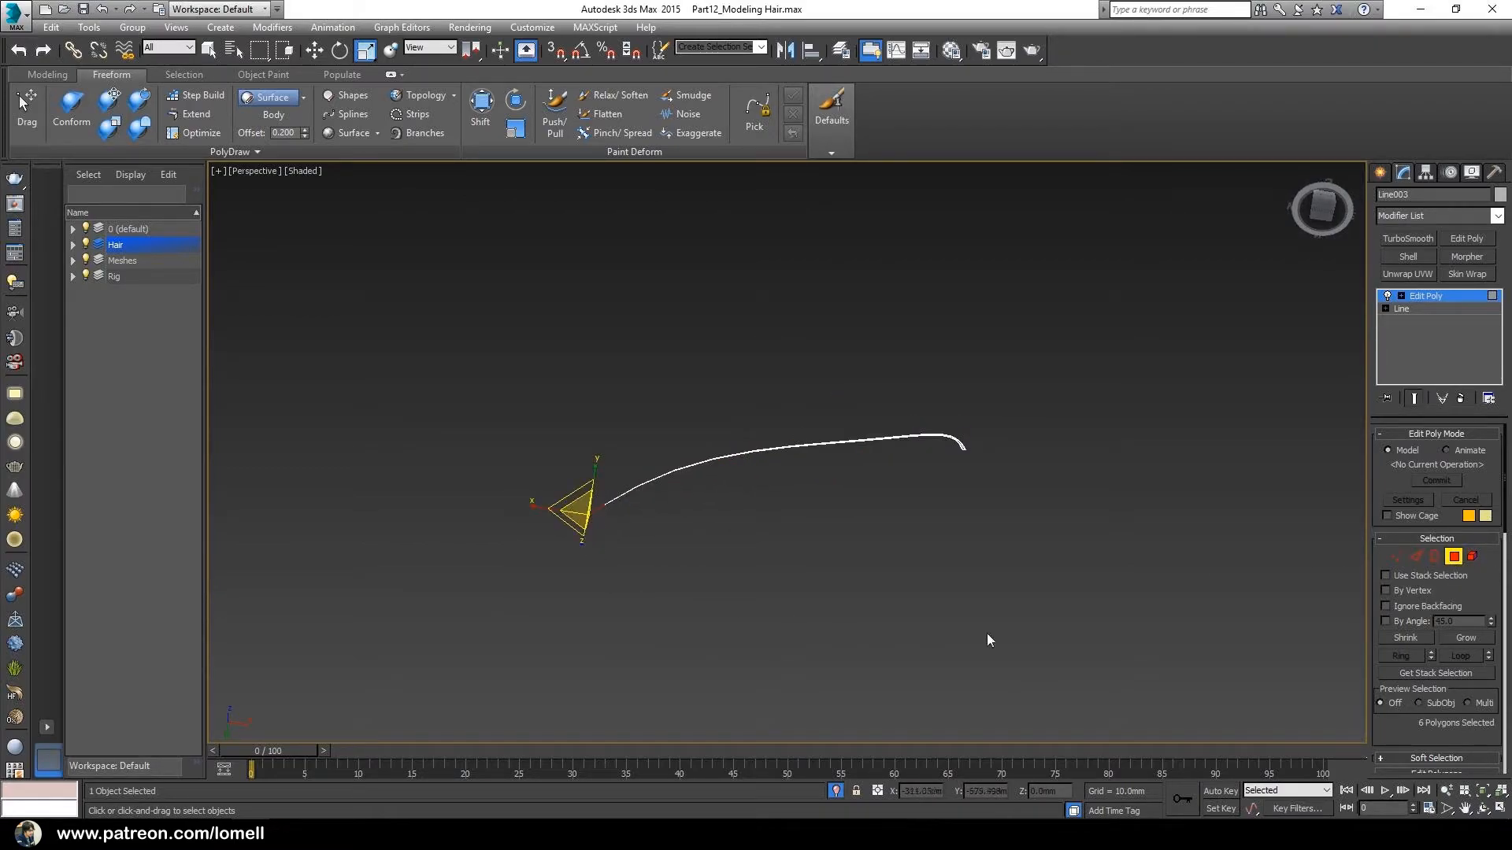
double_click(1467, 639)
double_click(1466, 638)
double_click(1467, 639)
double_click(1468, 639)
double_click(1468, 639)
left_click(1468, 639)
Exit isolation, switch to wireframe, lock the polygon selection and move the strand's outer part toward the larger strand
middle_click_drag(1082, 476, 995, 500, "alt")
left_click(835, 790)
mouse_move(811, 502)
middle_mouse_down("ctrl+alt")
mouse_move(876, 408)
mouse_move(842, 394)
middle_mouse_up("ctrl+alt")
key("F3")
mouse_move(843, 394)
middle_mouse_down("ctrl+alt")
mouse_move(829, 359)
mouse_move(818, 384)
mouse_move(837, 435)
mouse_move(824, 441)
middle_mouse_up("ctrl+alt")
key("r")
key("w")
key("space")
mouse_move(801, 469)
middle_mouse_down("ctrl+alt")
mouse_move(814, 484)
mouse_move(835, 437)
mouse_move(817, 471)
middle_mouse_up("ctrl+alt")
middle_click_drag(637, 544, 620, 525, "alt")
left_click_drag(590, 539, 722, 486)
Grow and shrink the polygon selection near the root, moving the strand to follow the larger one, and restore shaded display
left_click(1457, 637)
left_click(1456, 637)
left_click(1453, 637)
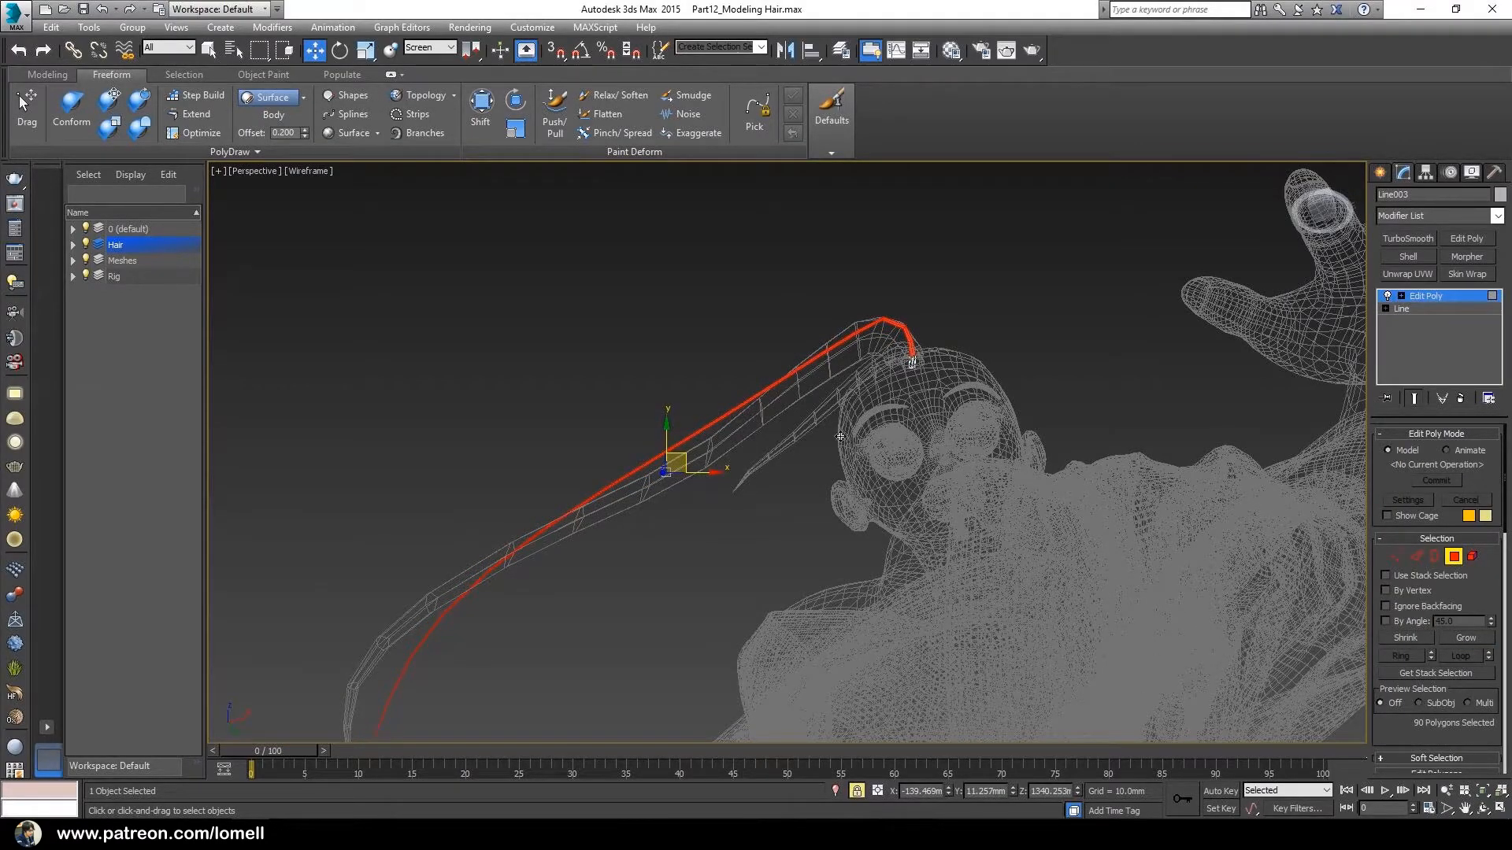
left_click(1416, 636)
left_click(1420, 637)
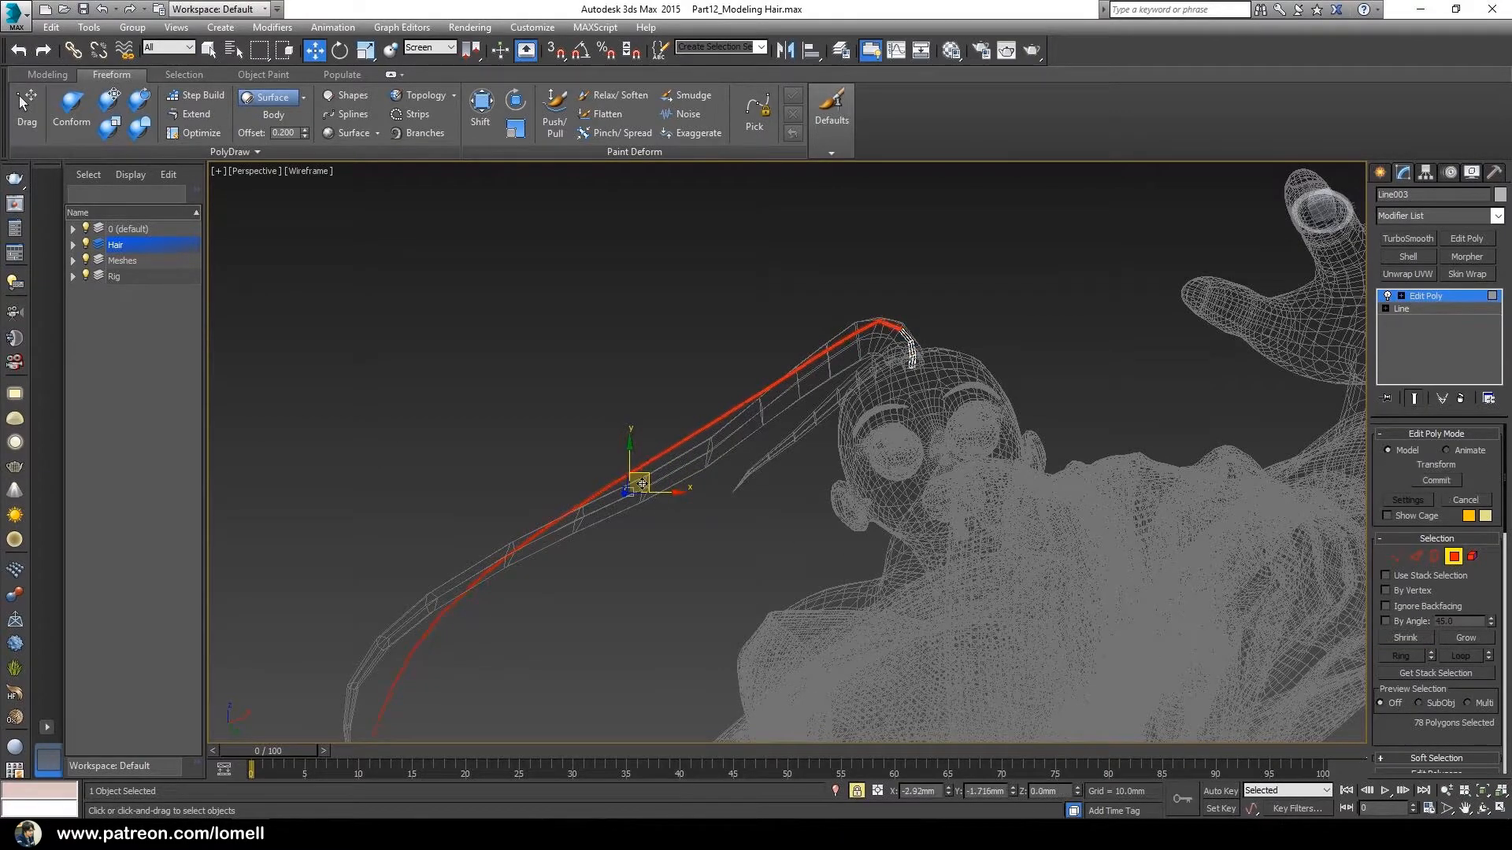
left_click(1400, 638)
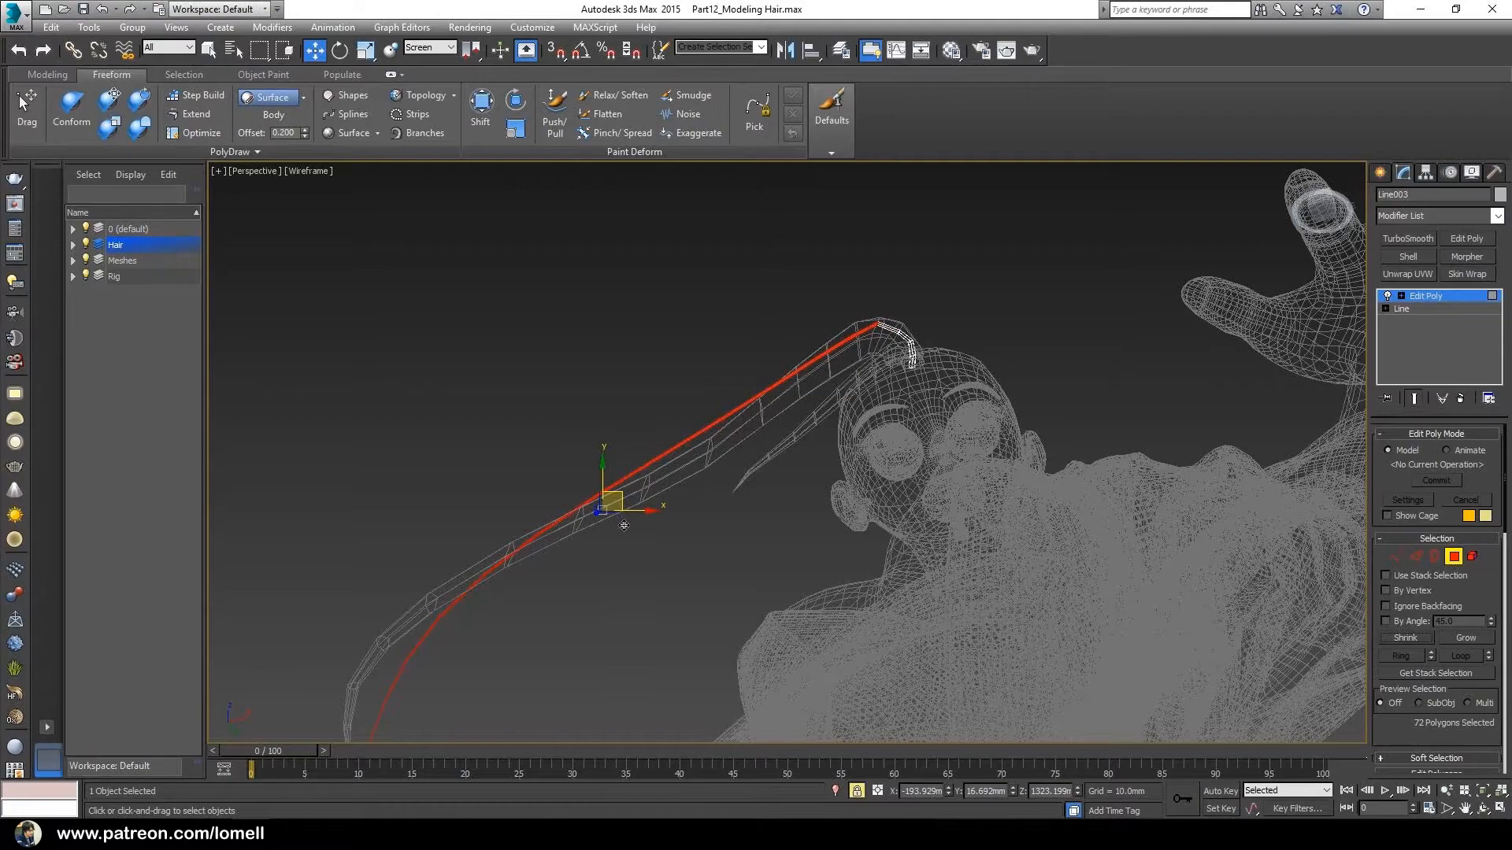
mouse_move(625, 496)
left_mouse_down()
mouse_move(636, 489)
mouse_move(622, 504)
left_mouse_up()
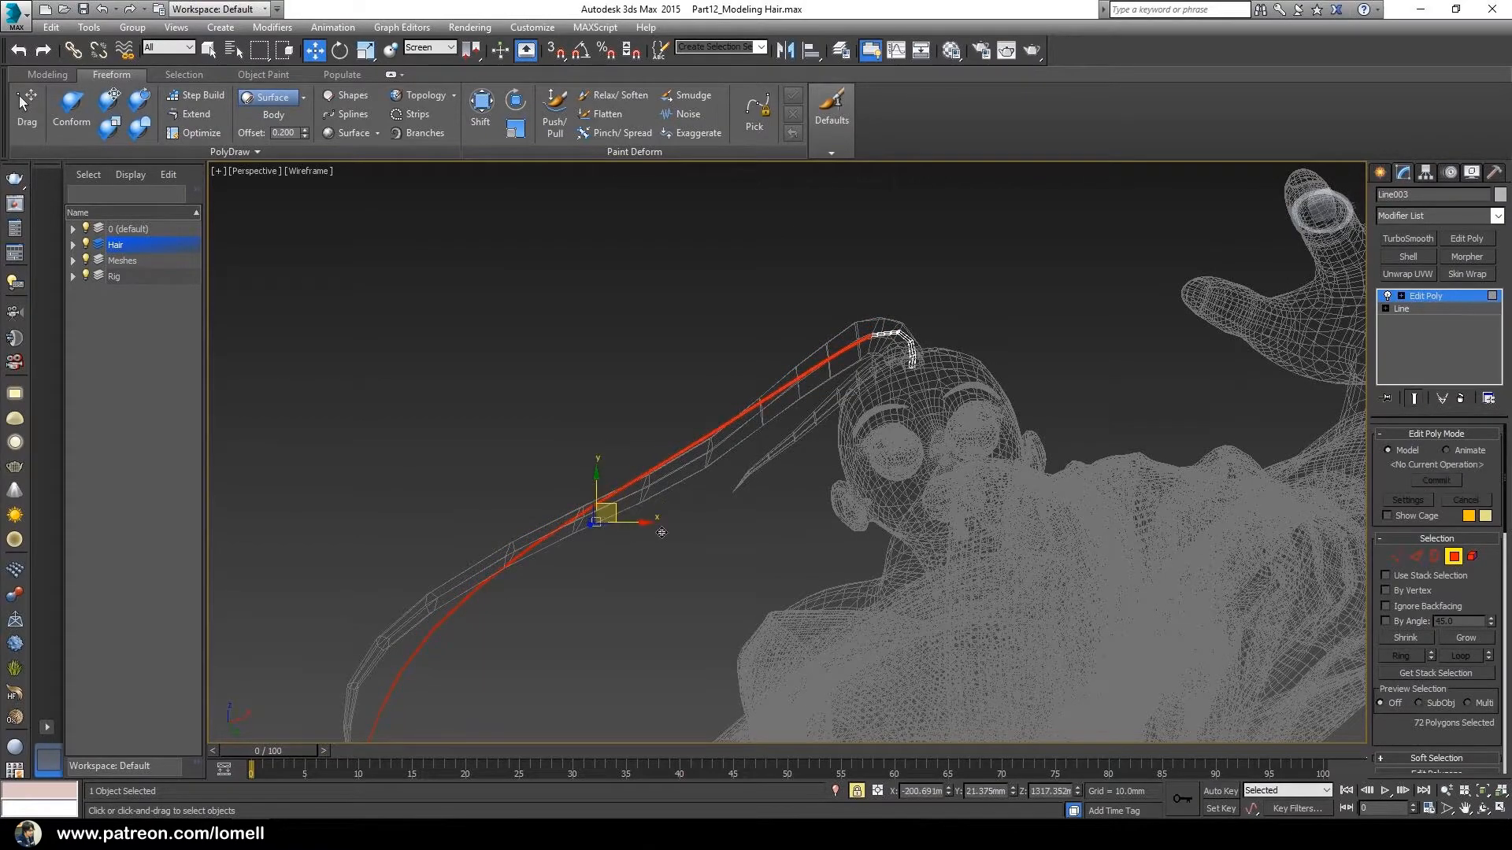
key("F3")
middle_click_drag(962, 394, 962, 460, "alt")
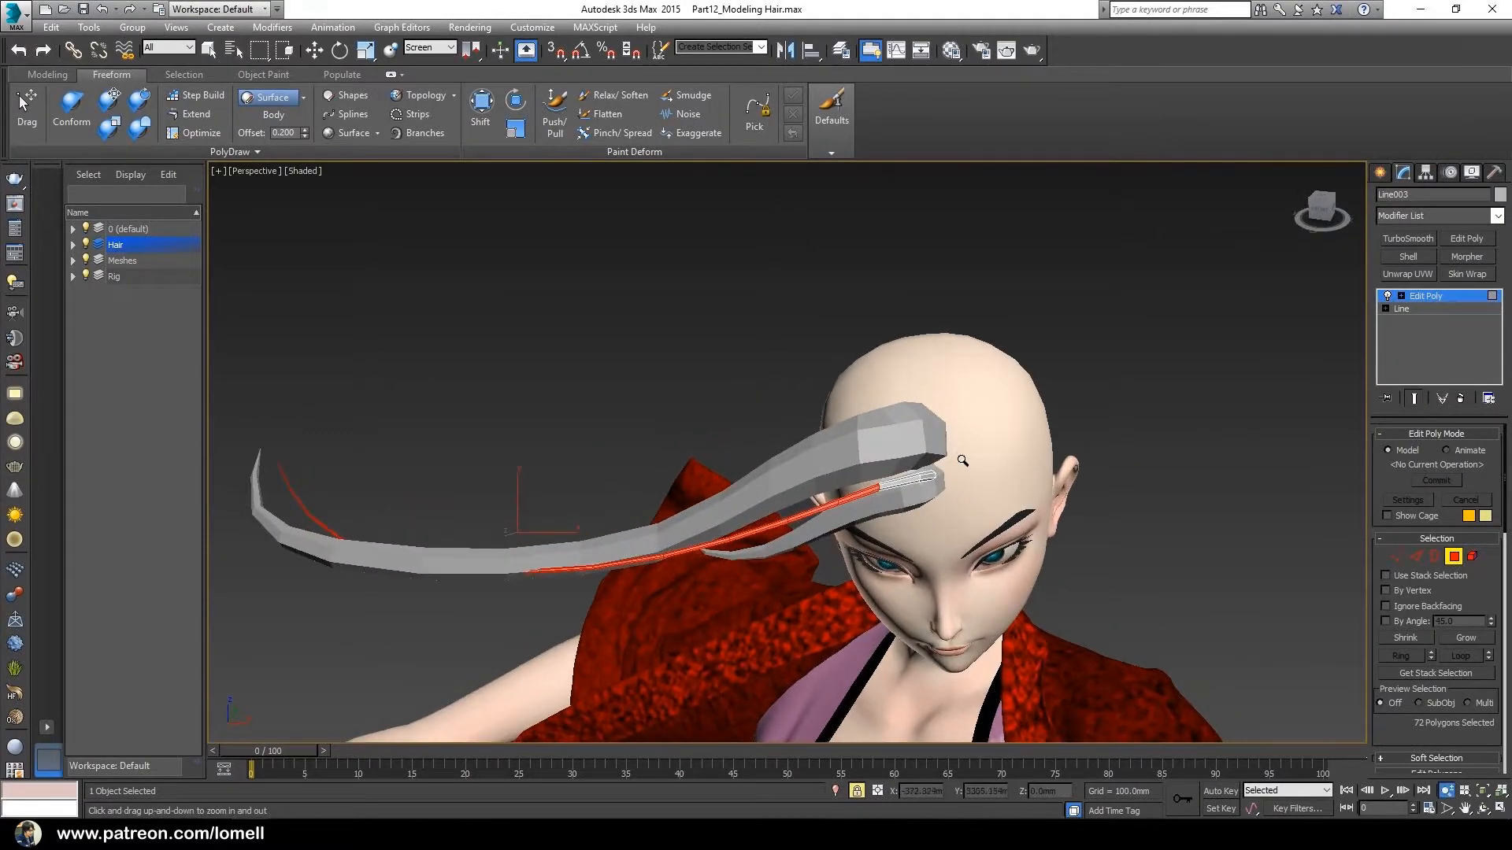
Leave polygon editing on the thin strand and pull its outer end below the larger strand with the Freeform Shift brush
left_click(1422, 300)
mouse_move(949, 512)
middle_mouse_down("ctrl+alt")
mouse_move(937, 475)
mouse_move(932, 514)
middle_mouse_up("ctrl+alt")
left_click_drag(947, 534, 958, 507)
middle_click_drag(953, 508, 948, 529, "ctrl+alt")
middle_click_drag(947, 529, 914, 516, "alt")
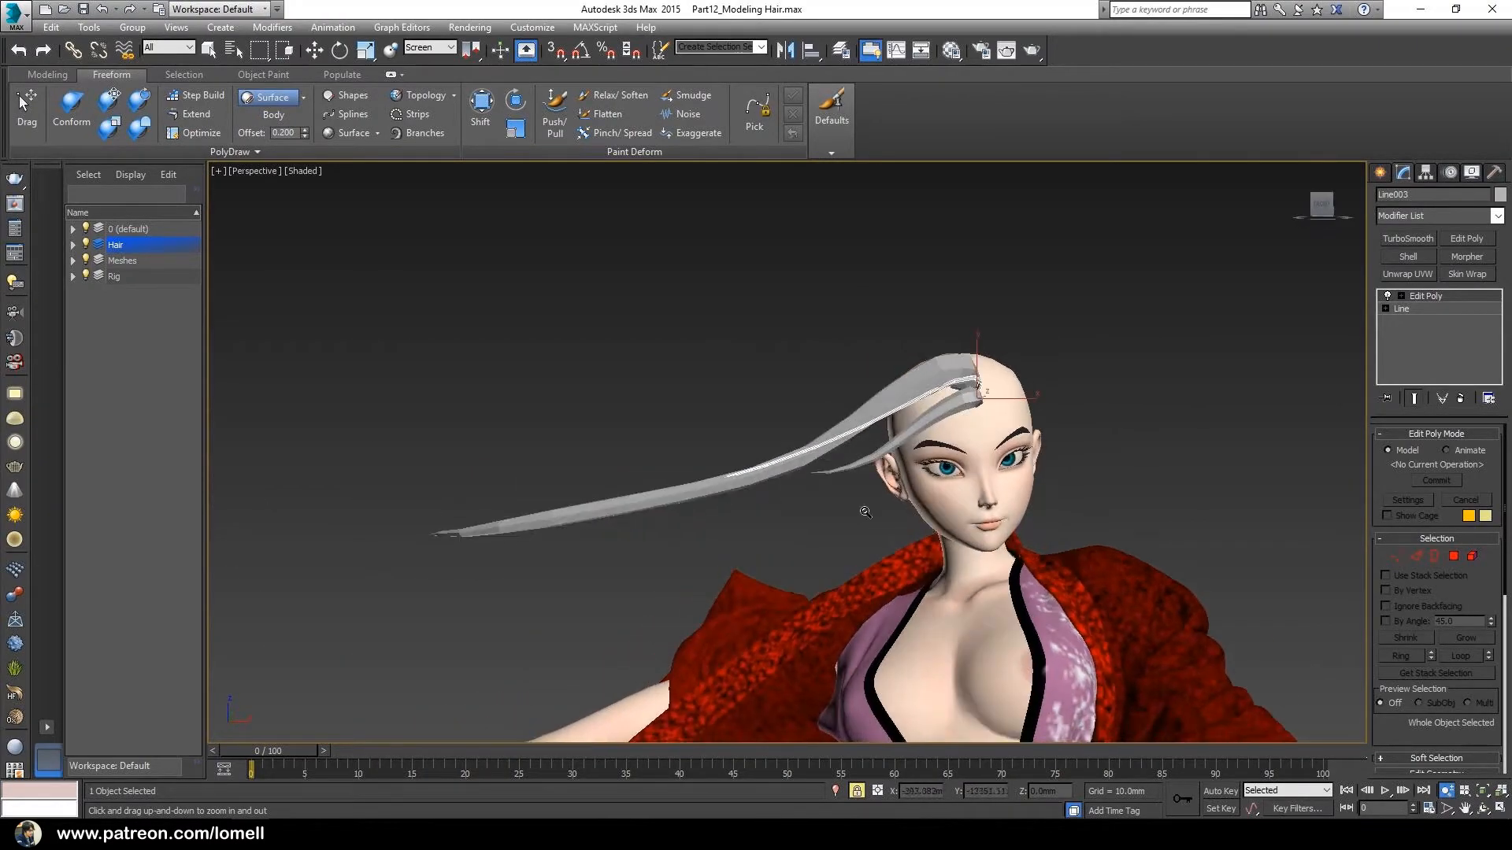
left_click(480, 110)
mouse_move(720, 527)
middle_mouse_down("alt")
mouse_move(735, 547)
mouse_move(697, 553)
mouse_move(570, 469)
middle_mouse_up("alt")
left_click_drag(570, 470, 562, 471, "alt+shift")
middle_click_drag(562, 471, 557, 497, "alt")
left_click_drag(557, 497, 544, 550)
mouse_move(543, 550)
middle_mouse_down("alt")
mouse_move(514, 452)
mouse_move(580, 506)
middle_mouse_up("alt")
Adjust the Shift brush size and nudge the thin strand's middle and outer length into a smooth curve hanging below the larger strand
left_click_drag(671, 429, 705, 419, "alt+shift")
left_click_drag(678, 497, 690, 518)
left_click_drag(729, 466, 732, 482)
middle_click_drag(737, 466, 763, 499, "alt")
left_click_drag(783, 471, 784, 476)
mouse_move(783, 474)
middle_mouse_down("alt")
mouse_move(749, 465)
mouse_move(725, 428)
mouse_move(786, 466)
mouse_move(629, 464)
middle_mouse_up("alt")
left_click_drag(492, 446, 489, 466)
middle_click_drag(488, 466, 553, 506, "alt")
Examine the reshaped thin strand beside the two larger strands from several angles
key("alt+z")
mouse_move(923, 469)
middle_mouse_down()
mouse_move(871, 473)
mouse_move(946, 467)
mouse_move(929, 428)
mouse_move(885, 444)
mouse_move(920, 438)
mouse_move(887, 430)
mouse_move(907, 450)
middle_mouse_up()
scroll(923, 435, "up", 2)
mouse_move(907, 450)
middle_mouse_down("alt")
mouse_move(866, 520)
mouse_move(837, 362)
mouse_move(870, 499)
mouse_move(793, 496)
mouse_move(860, 442)
middle_mouse_up("alt")
scroll(873, 502, "down", 2)
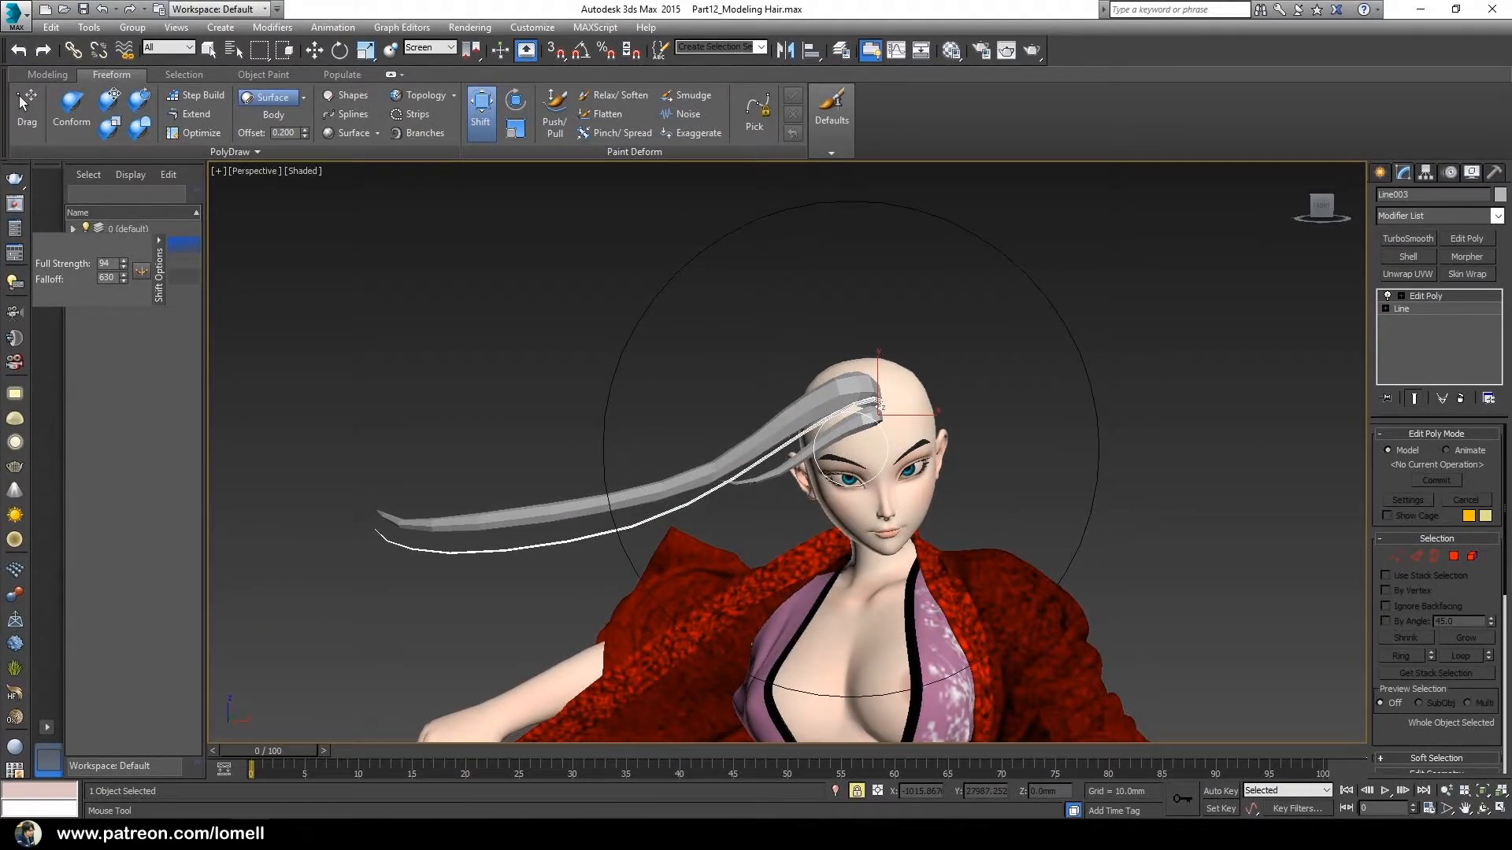
middle_click_drag(857, 453, 874, 412, "alt")
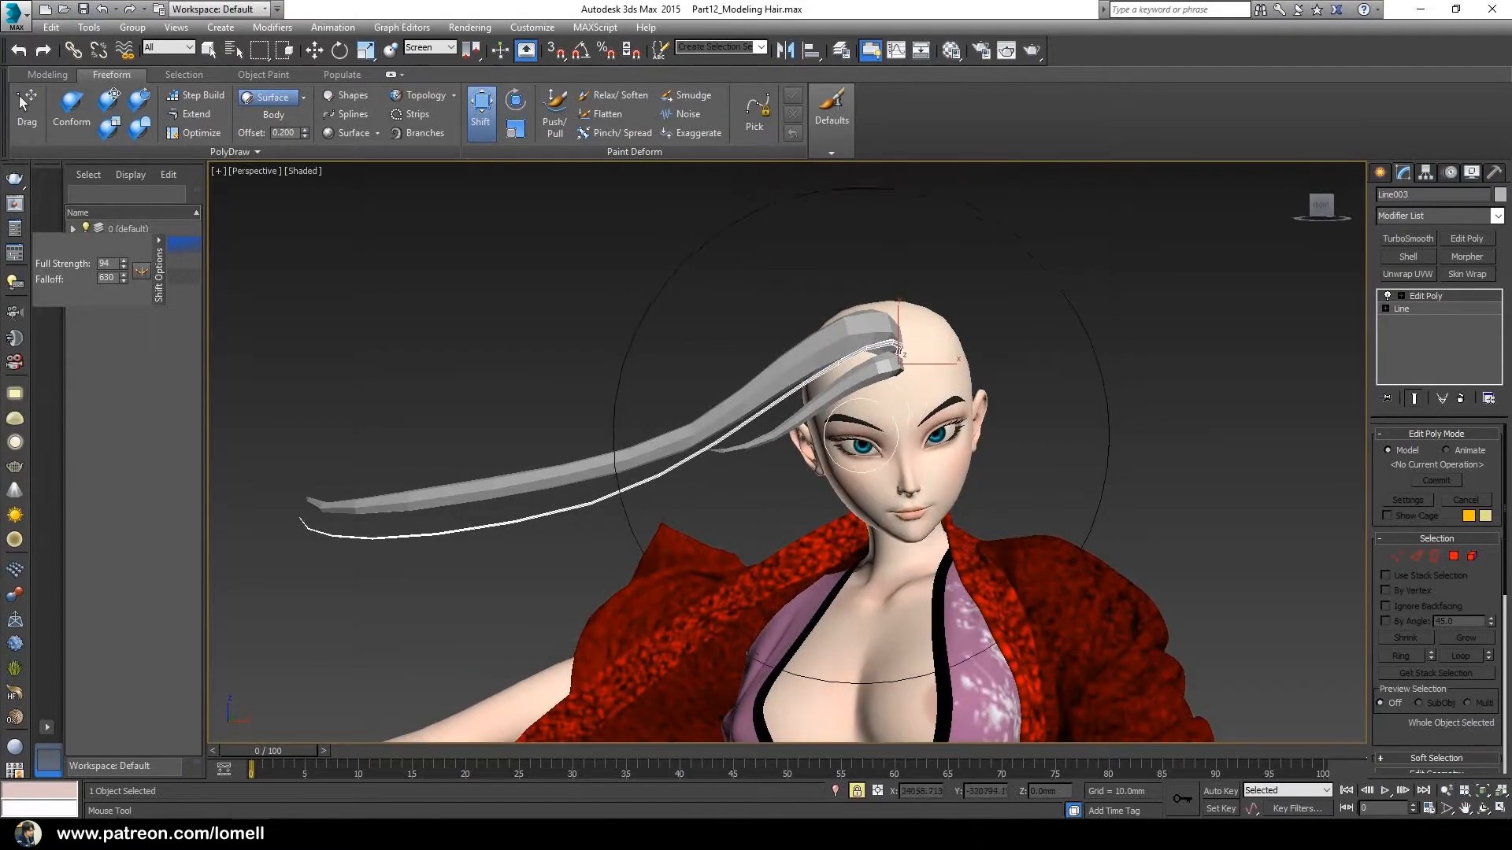
middle_click_drag(815, 459, 685, 382, "alt")
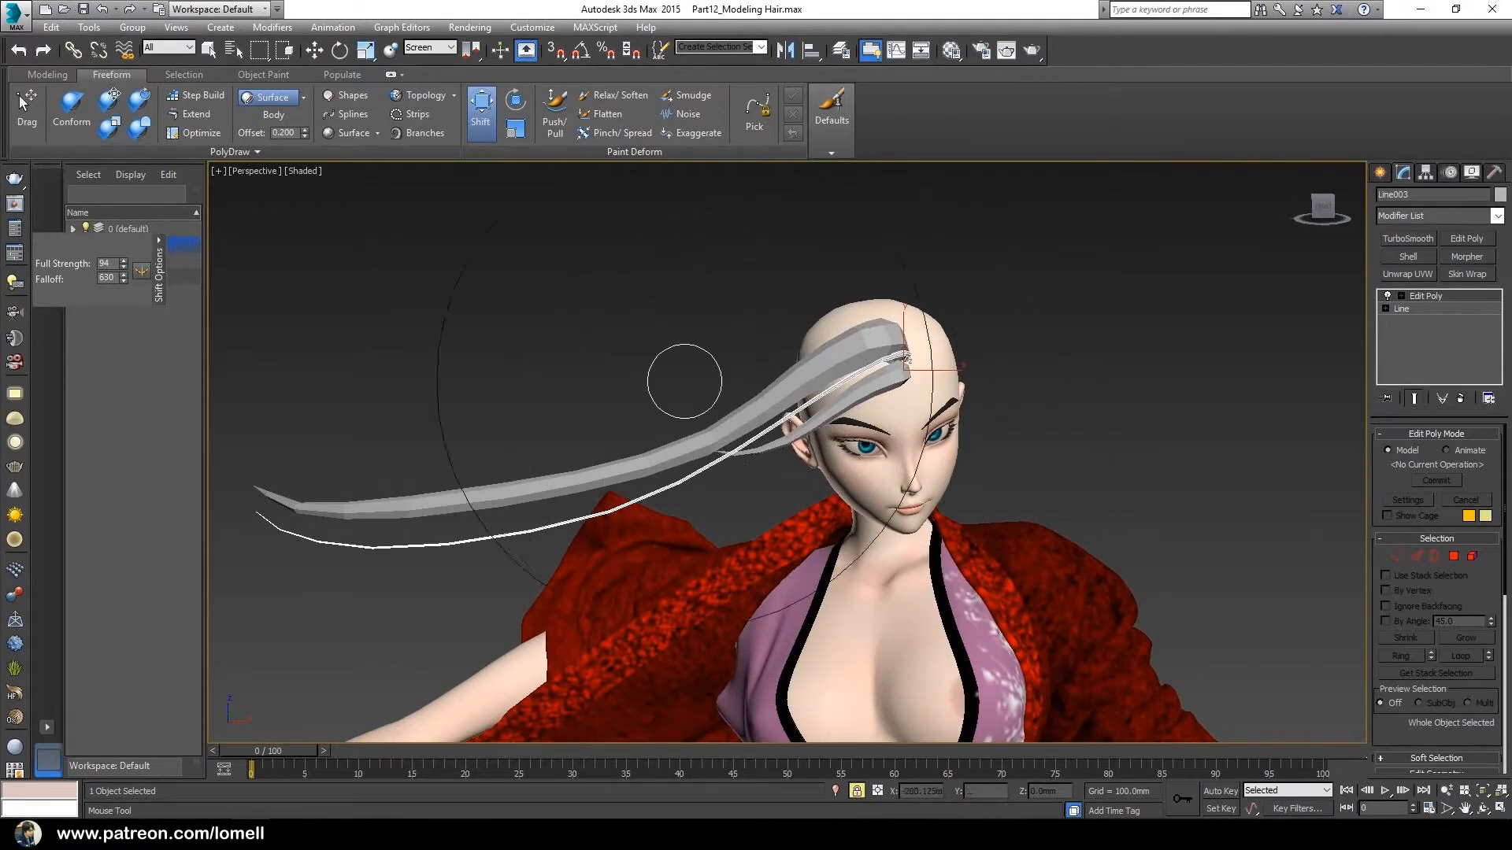
mouse_move(593, 472)
middle_mouse_down("alt")
mouse_move(544, 437)
mouse_move(624, 433)
mouse_move(603, 433)
mouse_move(601, 466)
mouse_move(742, 459)
mouse_move(716, 411)
mouse_move(775, 397)
mouse_move(827, 358)
mouse_move(860, 365)
middle_mouse_up("alt")
key("w")
middle_click_drag(780, 430, 796, 398, "alt")
scroll(796, 397, "up", 2)
key("w")
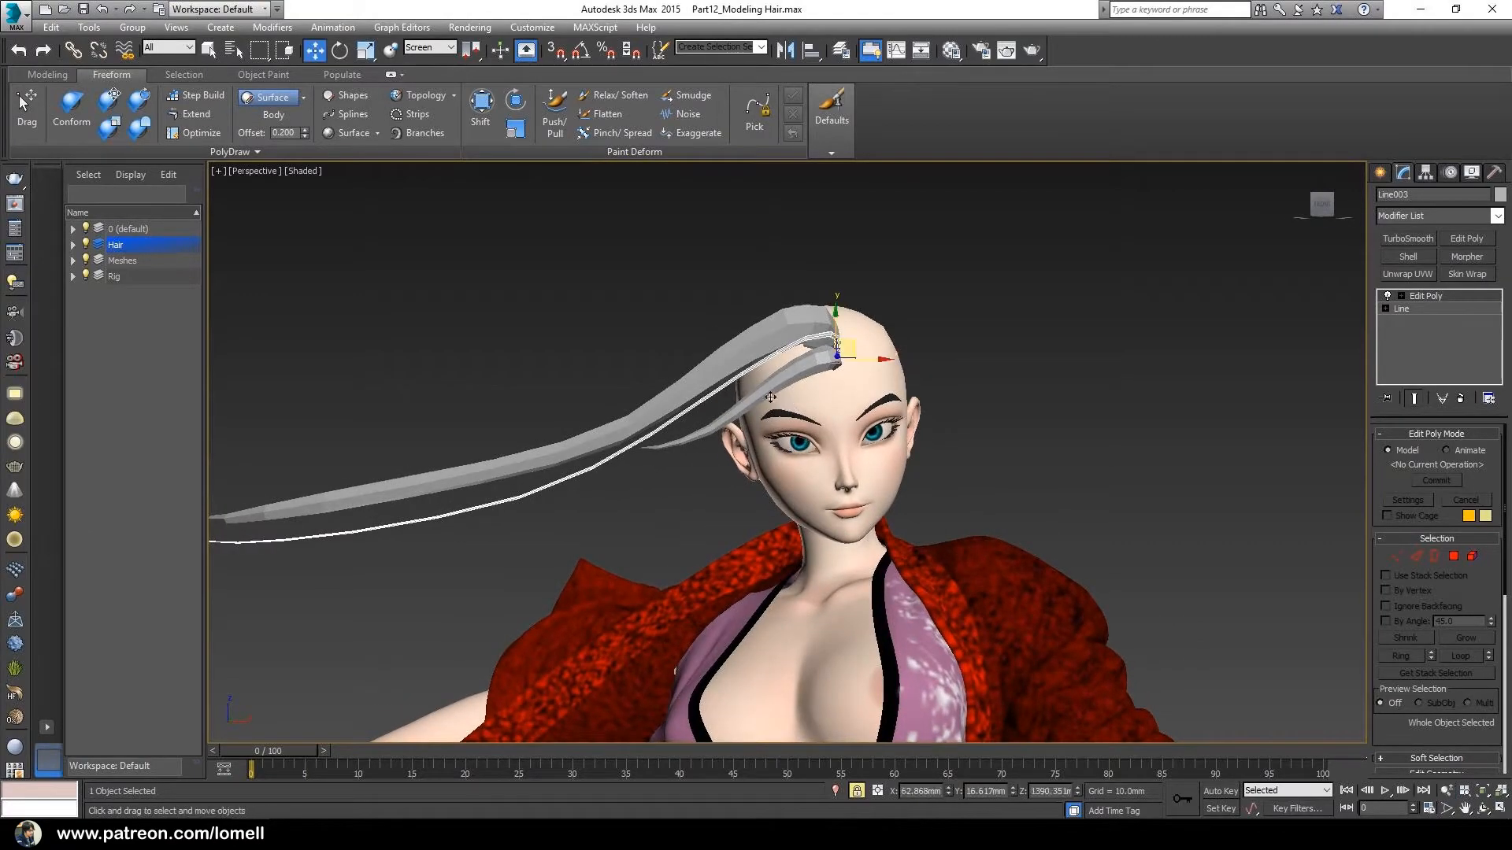
Unlock the selection, select all three strands and apply a shared TurboSmooth modifier with 2 iterations
left_click_drag(593, 362, 647, 424)
key("ctrl+z")
middle_click_drag(697, 473, 683, 465)
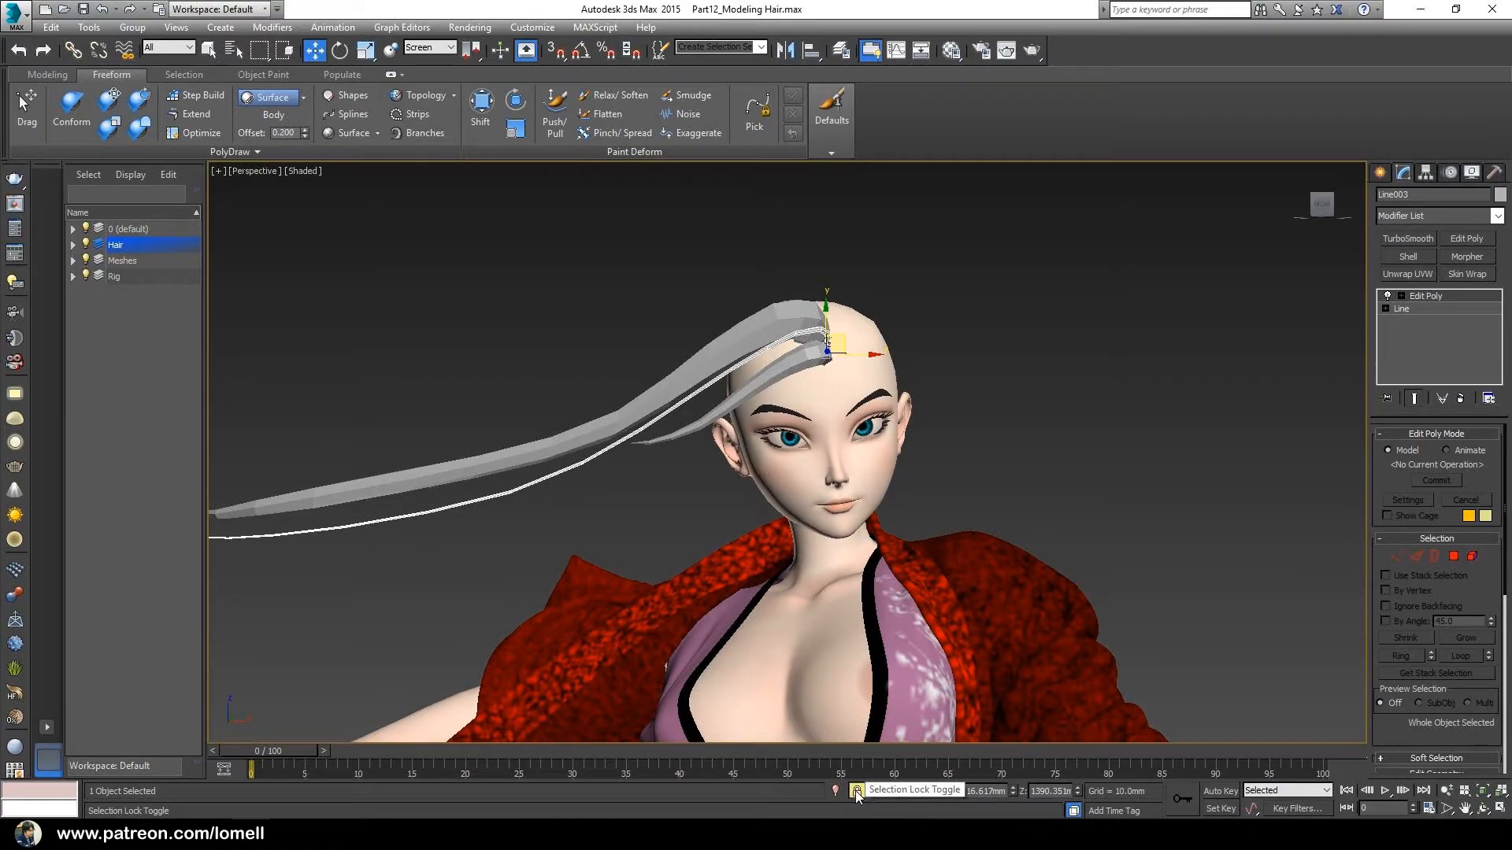
middle_click_drag(827, 574, 832, 572)
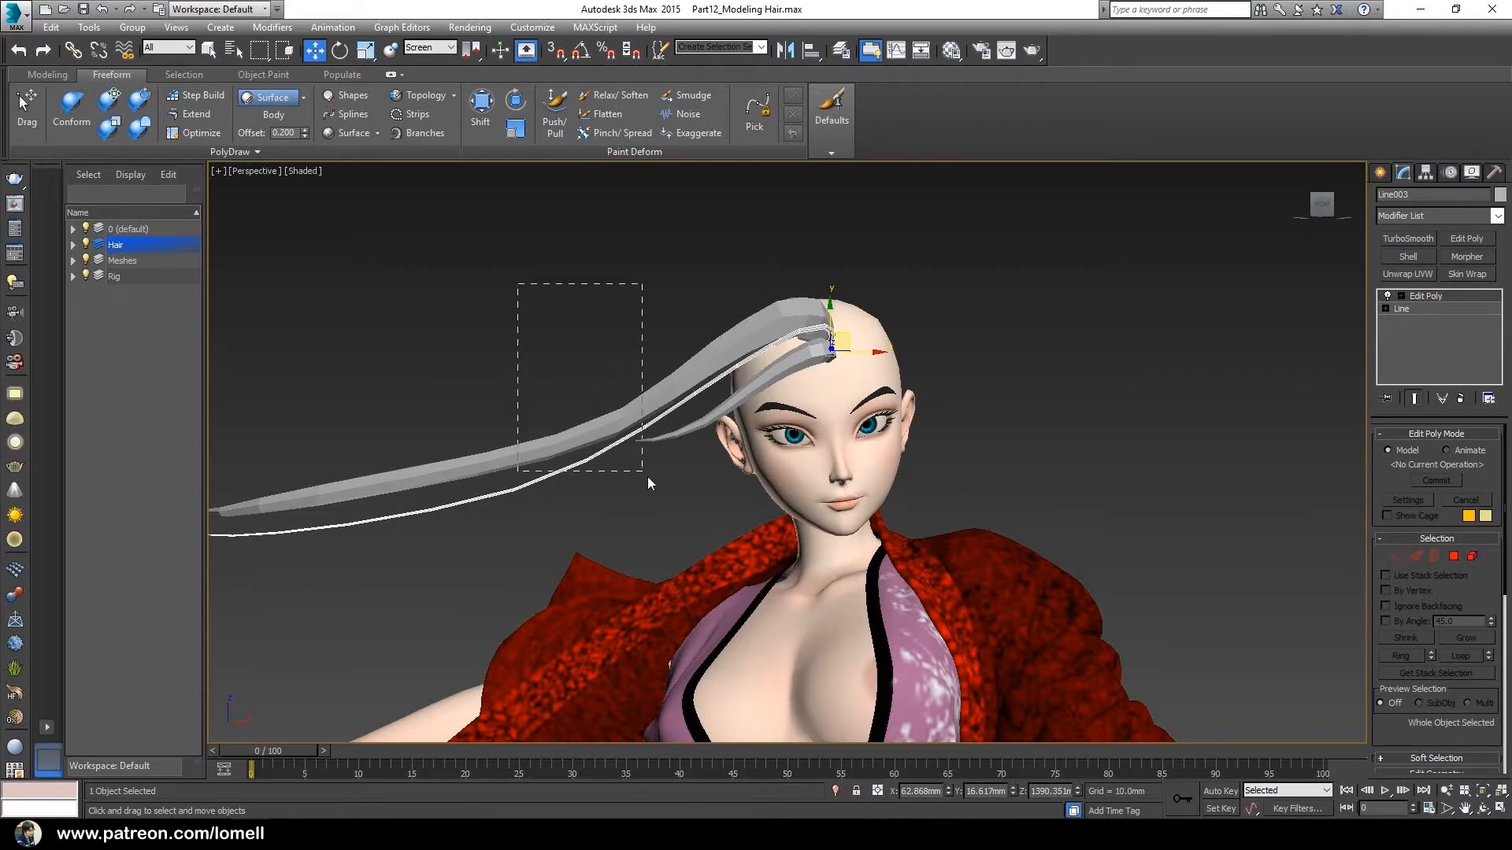
left_click_drag(665, 494, 681, 518)
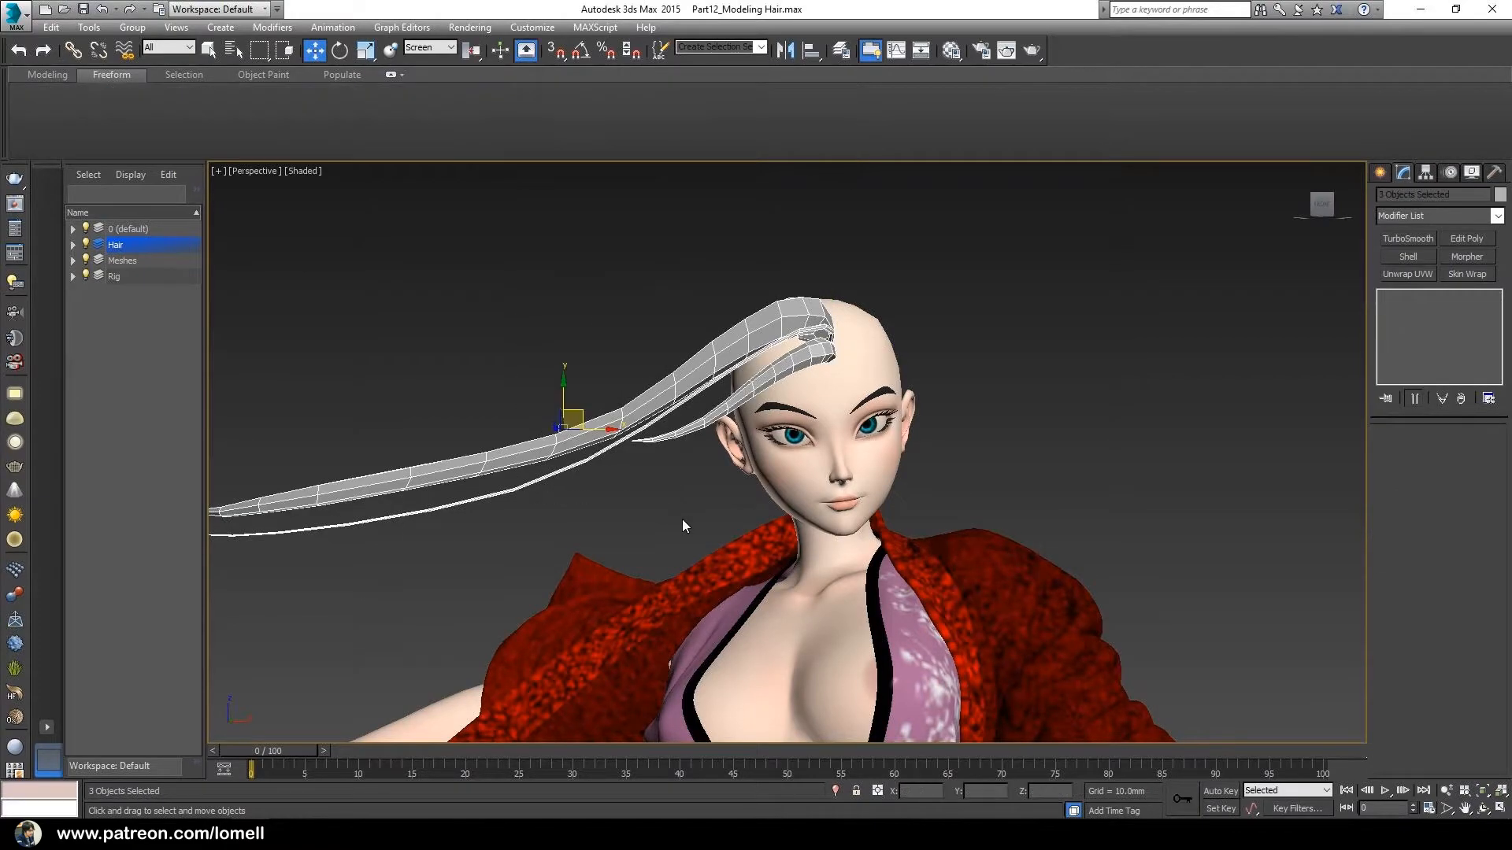
left_click(1415, 237)
middle_click_drag(717, 444, 764, 445)
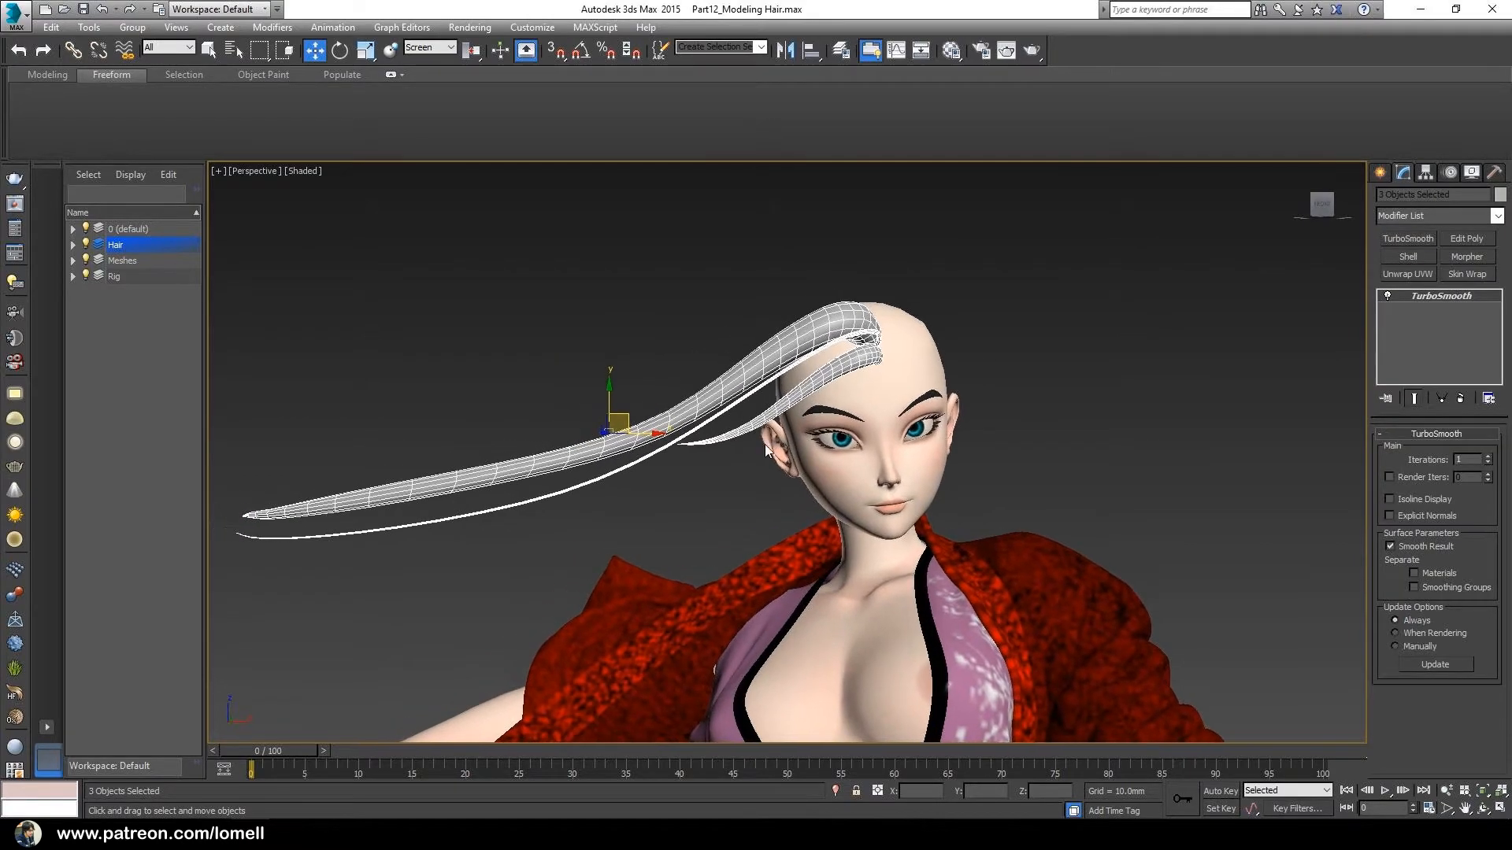
scroll(811, 379, "up", 3)
middle_click_drag(811, 379, 832, 330, "alt")
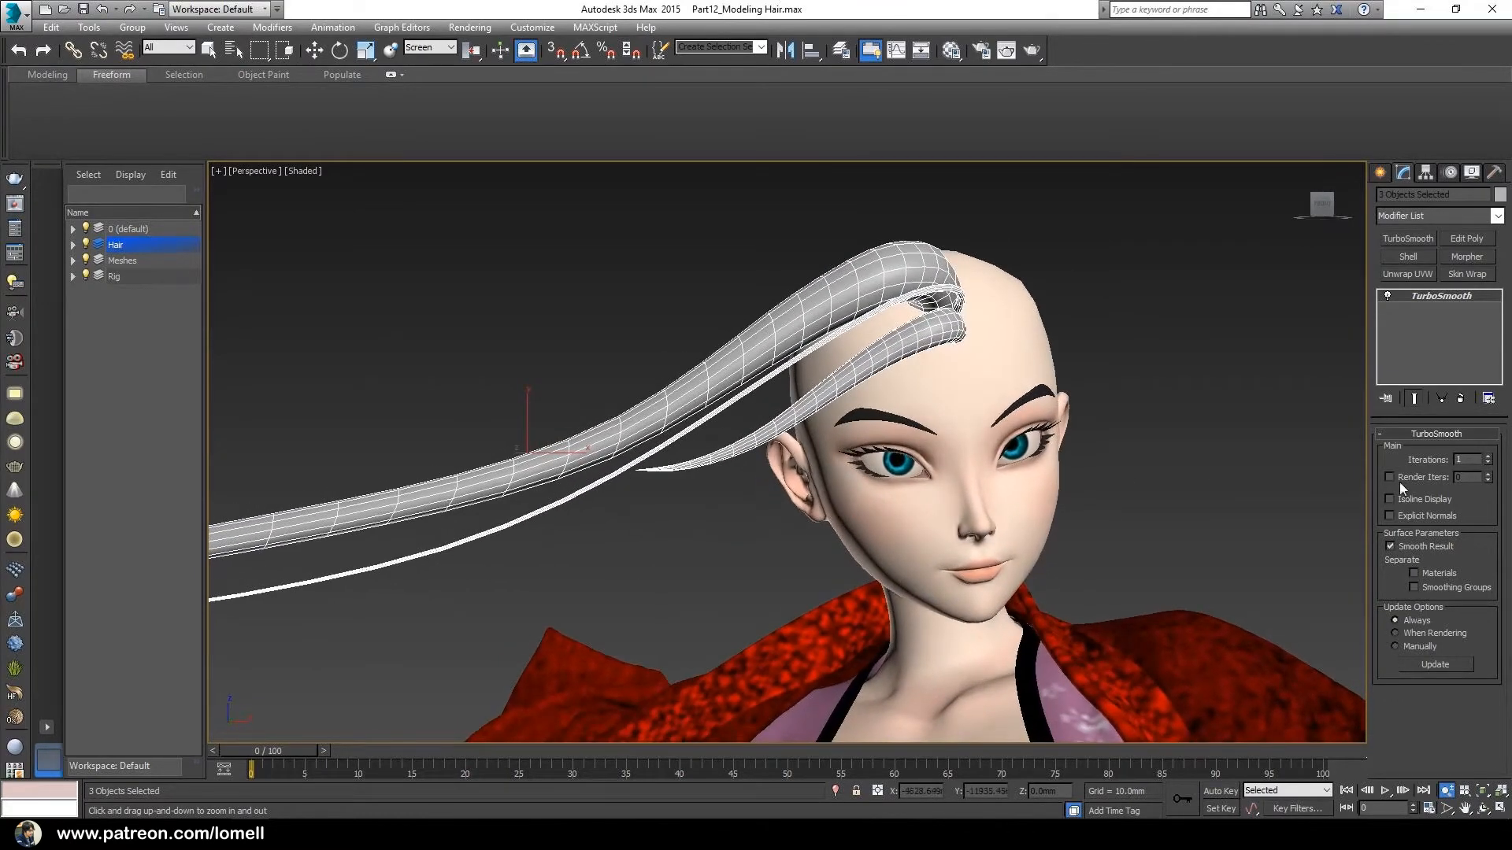
left_click(1488, 455)
Examine the smoothed strands around the forehead up close and from a distance
middle_click_drag(776, 394, 757, 332, "alt")
scroll(759, 337, "up", 2)
scroll(756, 332, "up", 4)
key("w")
middle_click_drag(723, 384, 821, 368, "alt")
scroll(742, 365, "down", 5)
scroll(747, 421, "down", 2)
scroll(795, 369, "up", 2)
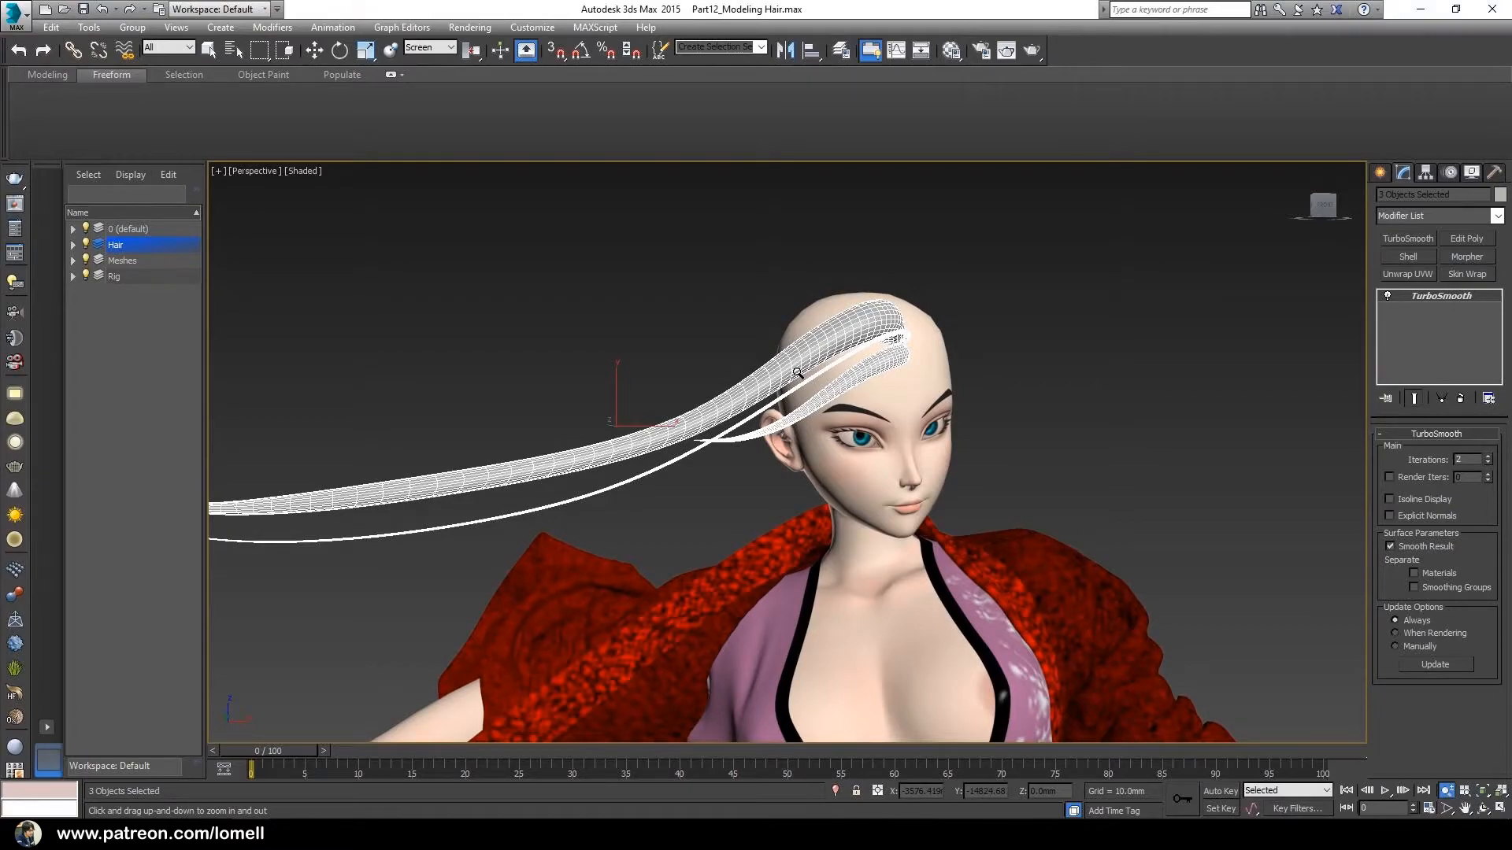
middle_click_drag(845, 452, 830, 441, "alt")
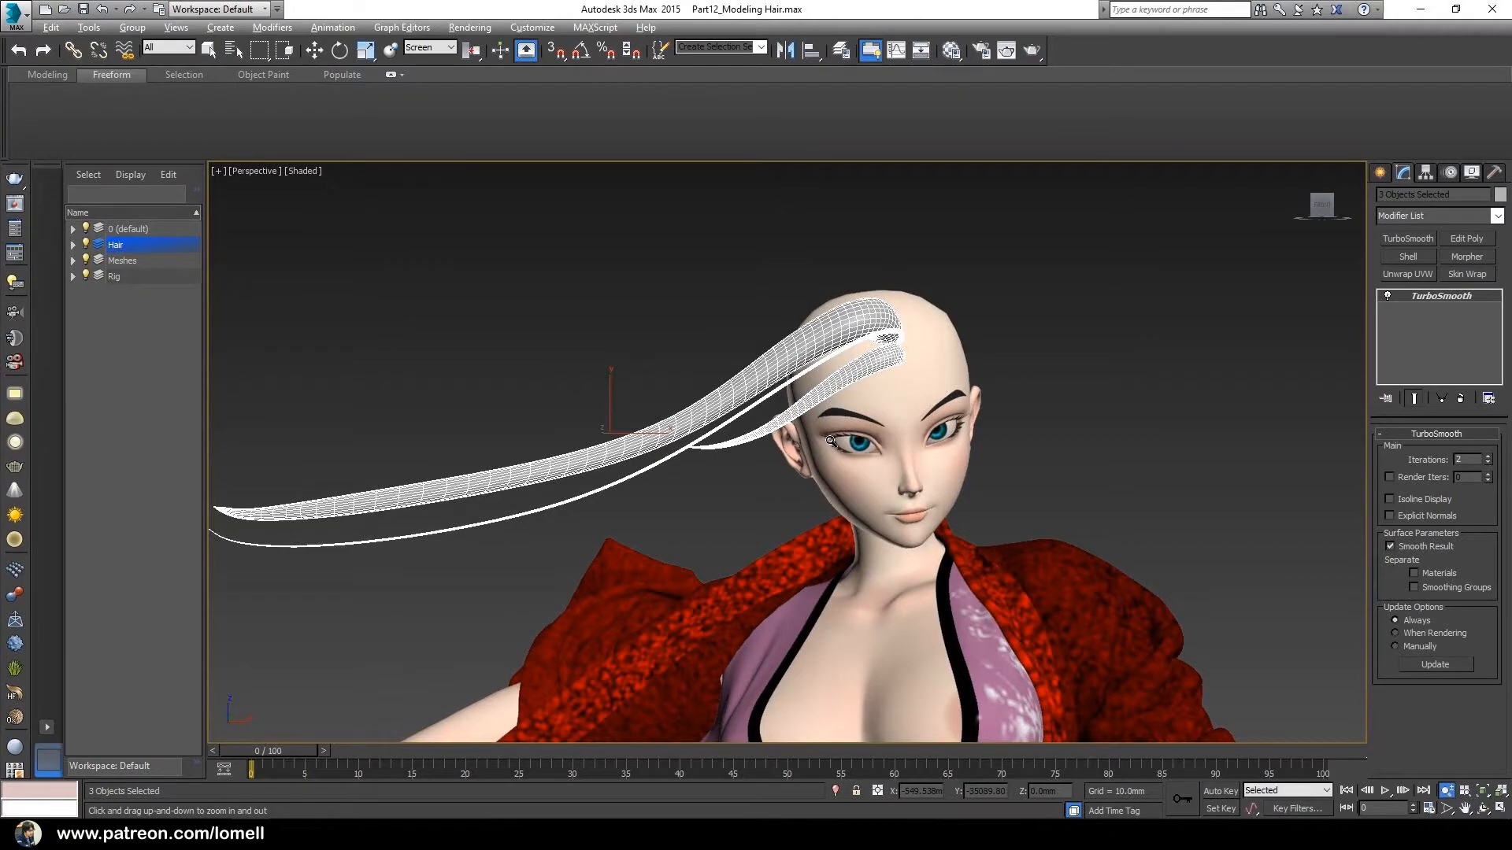
middle_click_drag(842, 506, 859, 437, "alt")
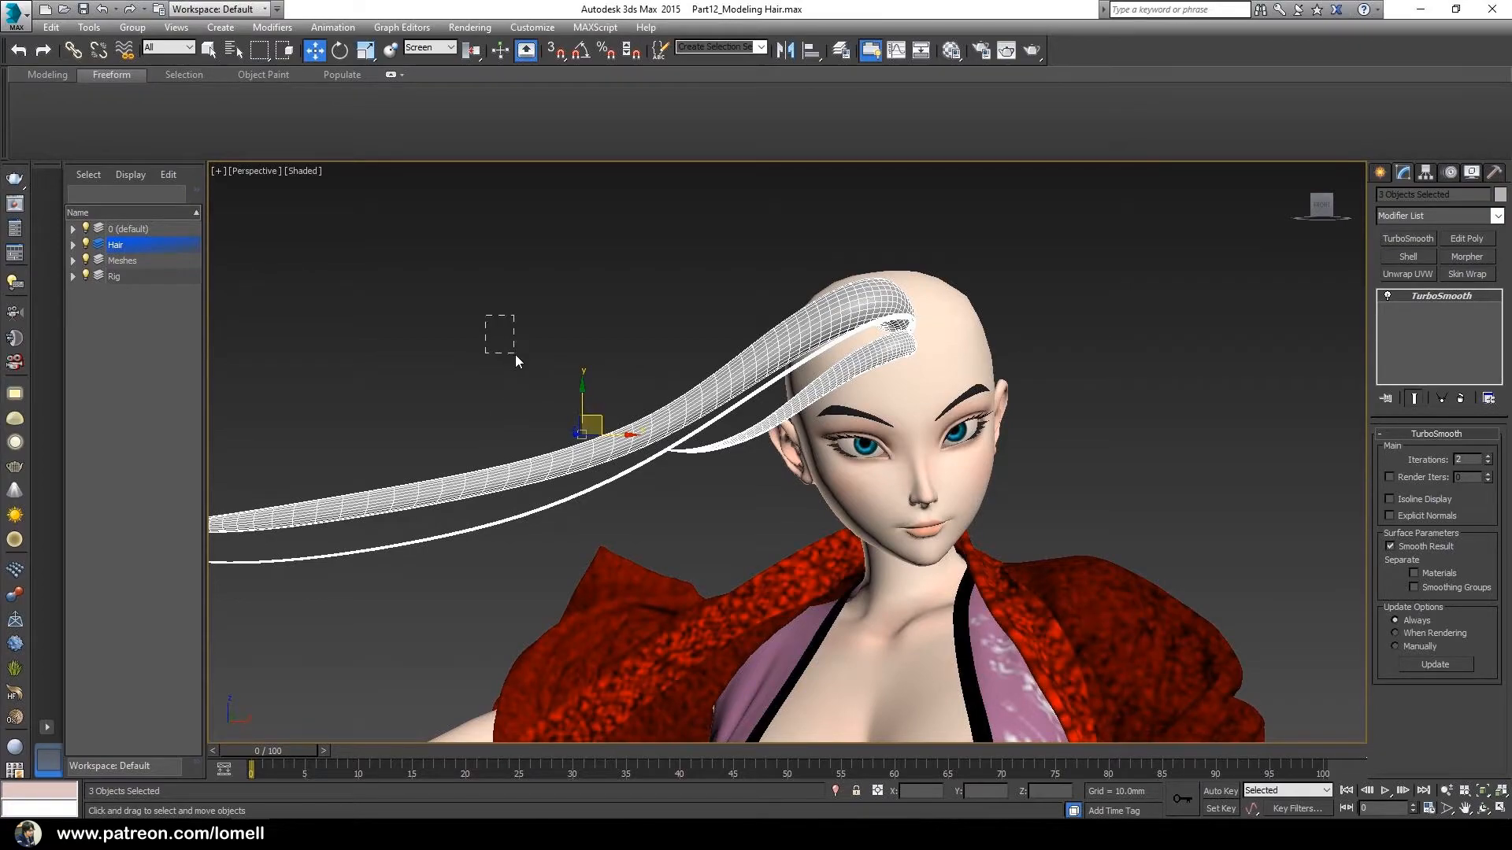
Deselect the strands, turn on edged faces in the viewport and select only the shortest strand
left_click_drag(515, 354, 539, 421)
scroll(740, 437, "up", 6)
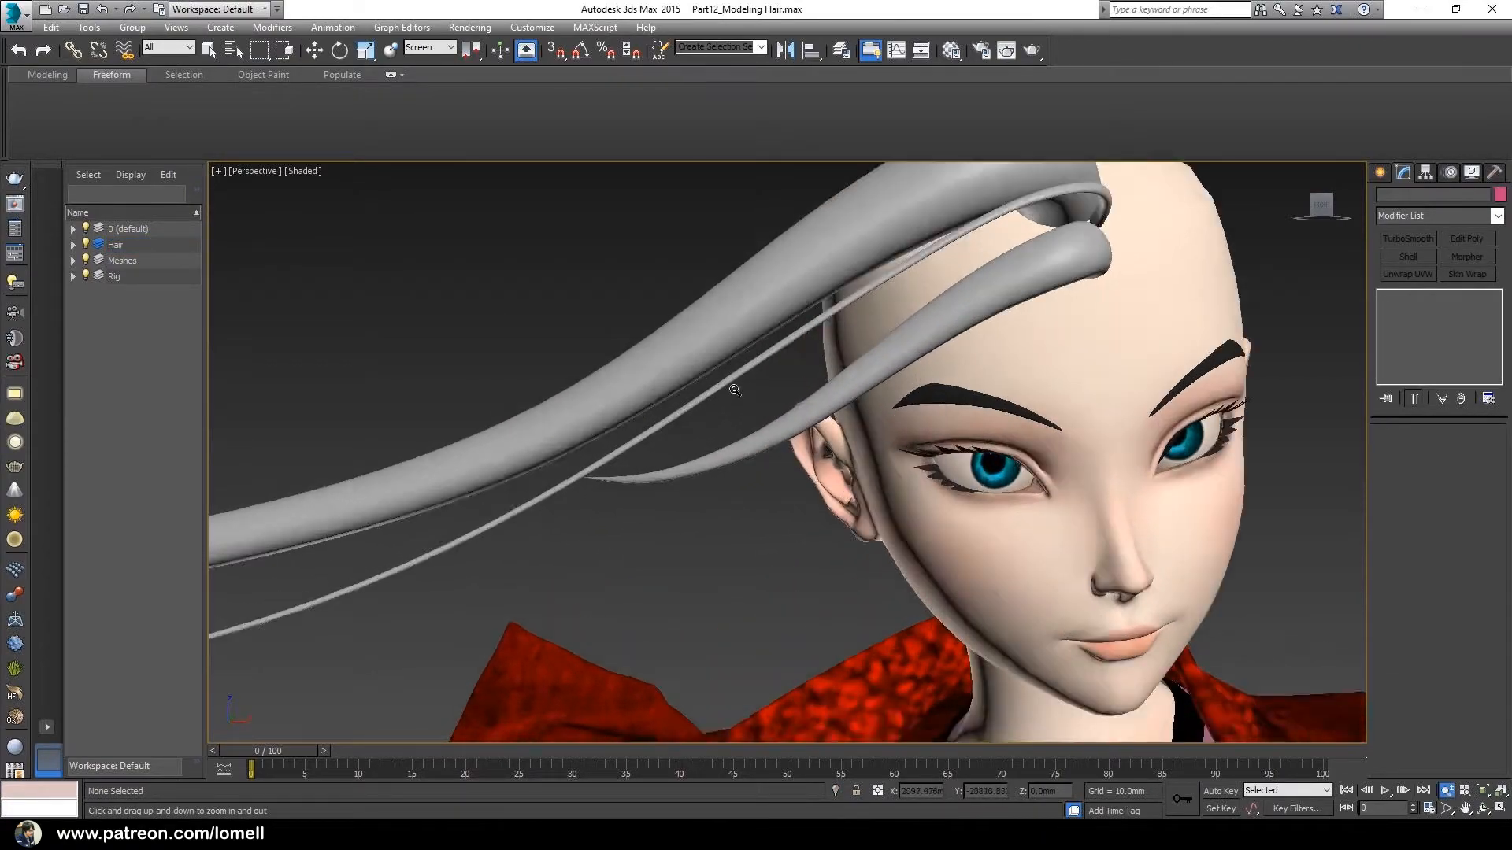
left_click_drag(719, 506, 732, 453)
middle_click_drag(1022, 318, 853, 429)
key("F4")
key("alt+z")
scroll(860, 462, "down", 1)
middle_click_drag(779, 484, 846, 489, "alt")
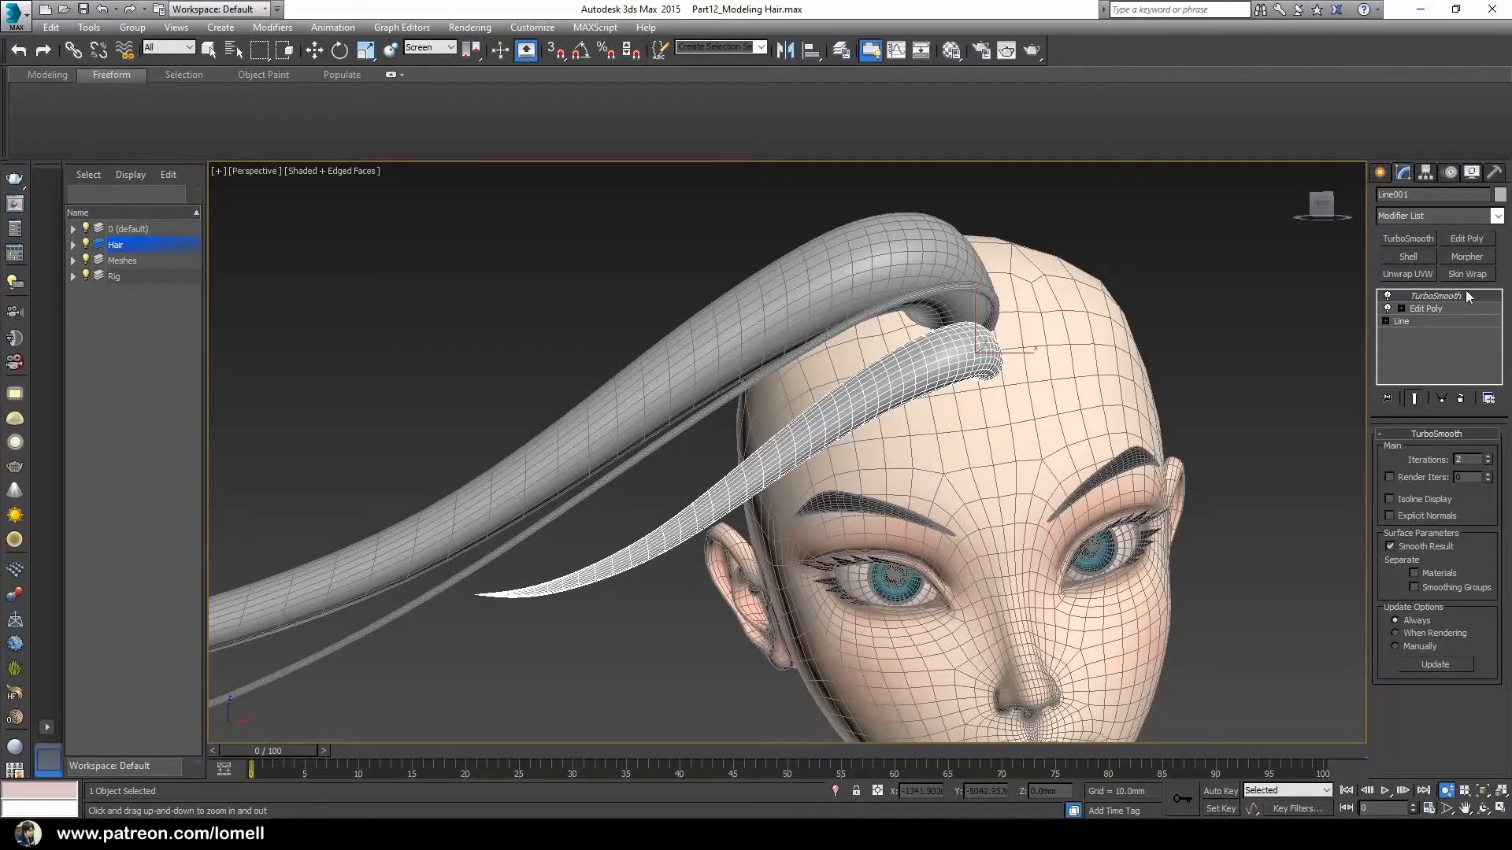
Set the shortest strand's shared TurboSmooth to 0 iterations and compare the strands' unsmoothed shapes
left_click_drag(1008, 472, 1011, 533)
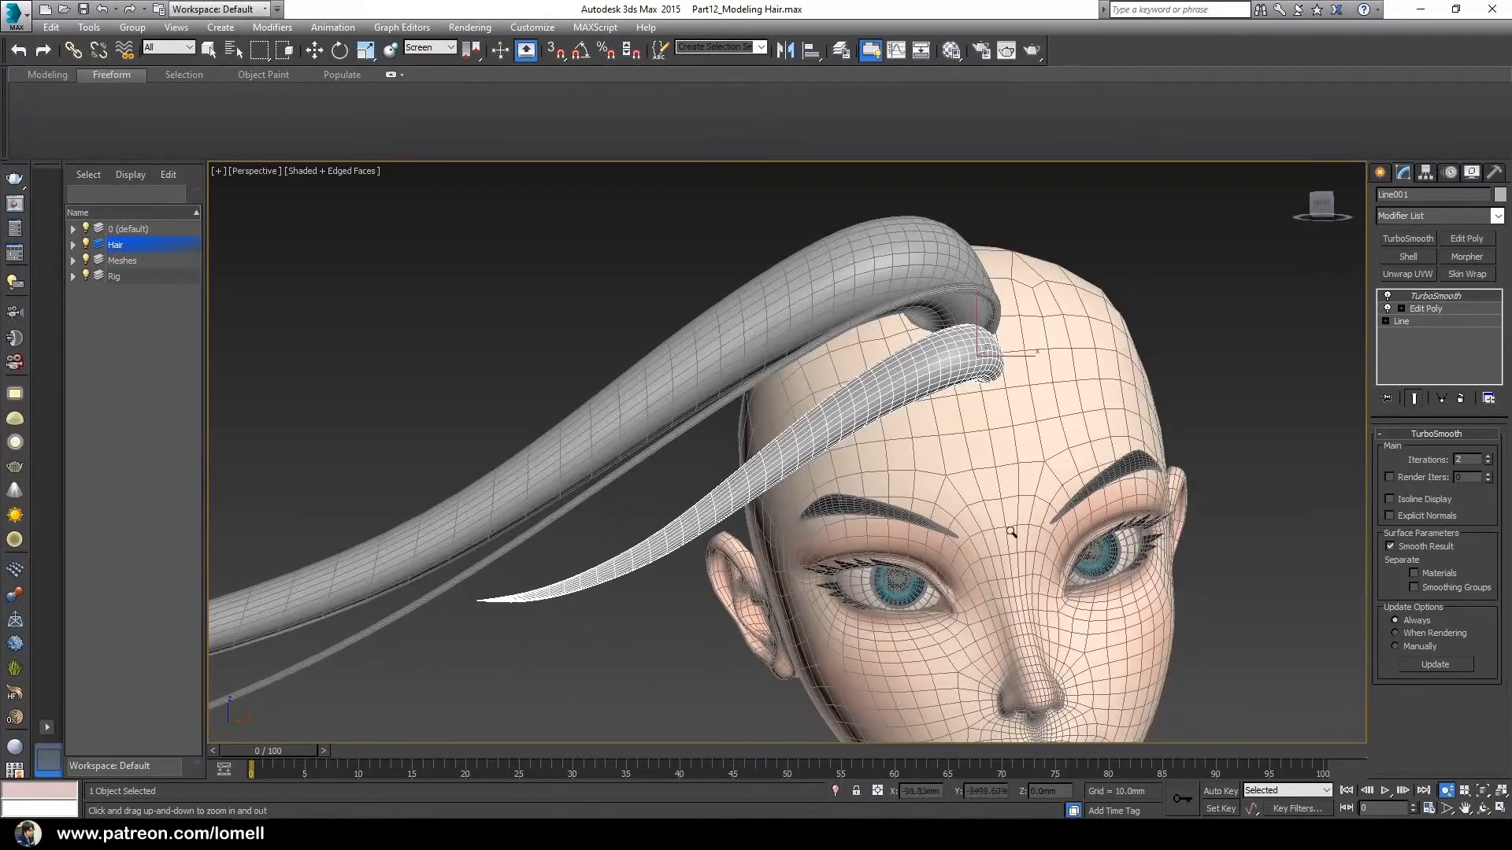
left_click(1487, 464)
left_click(1487, 465)
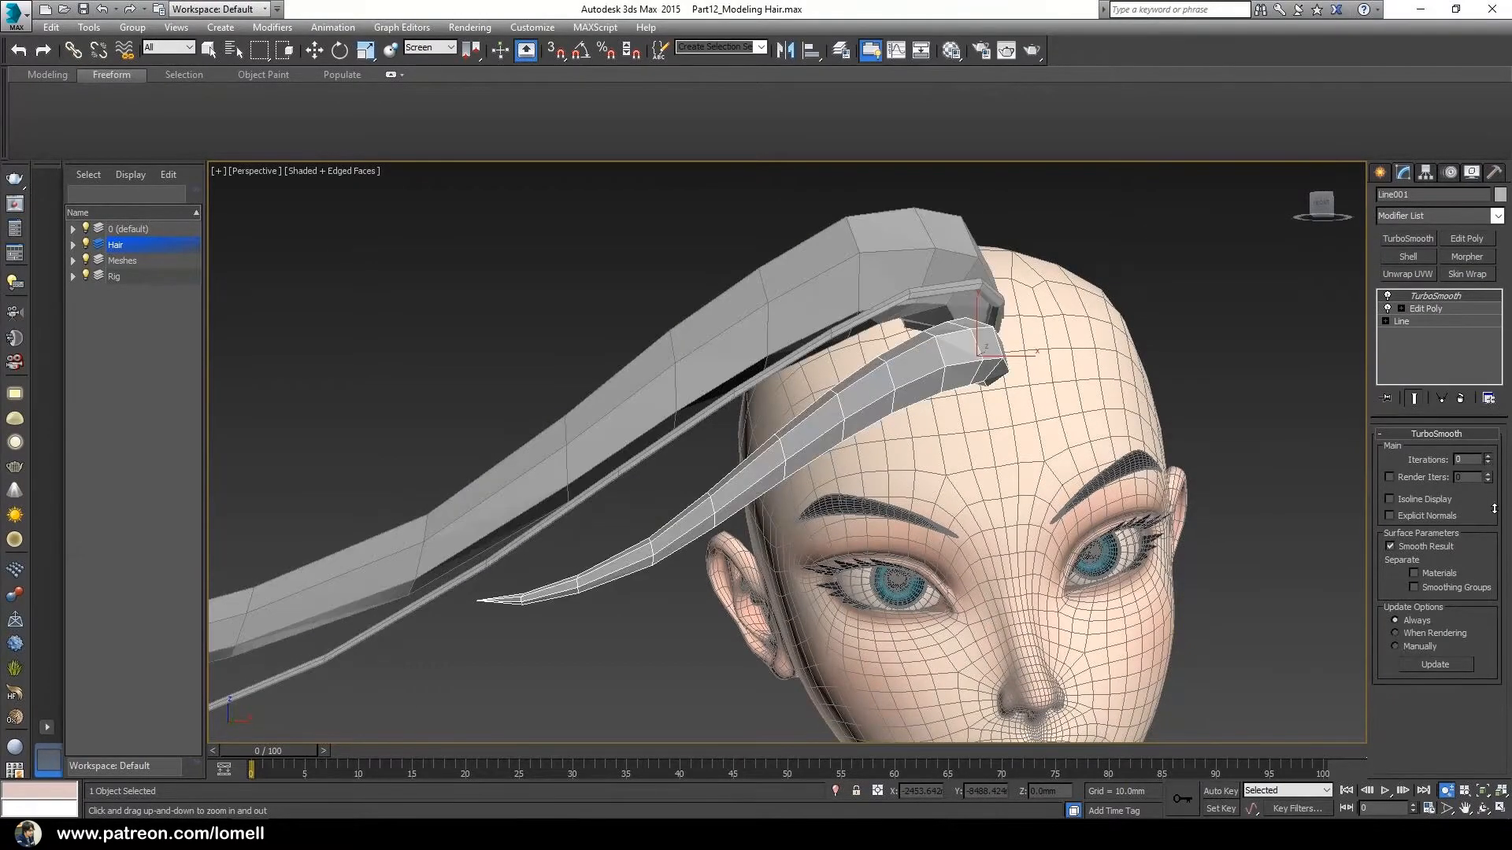
mouse_move(942, 513)
middle_mouse_down("alt")
mouse_move(933, 529)
mouse_move(936, 508)
middle_mouse_up("alt")
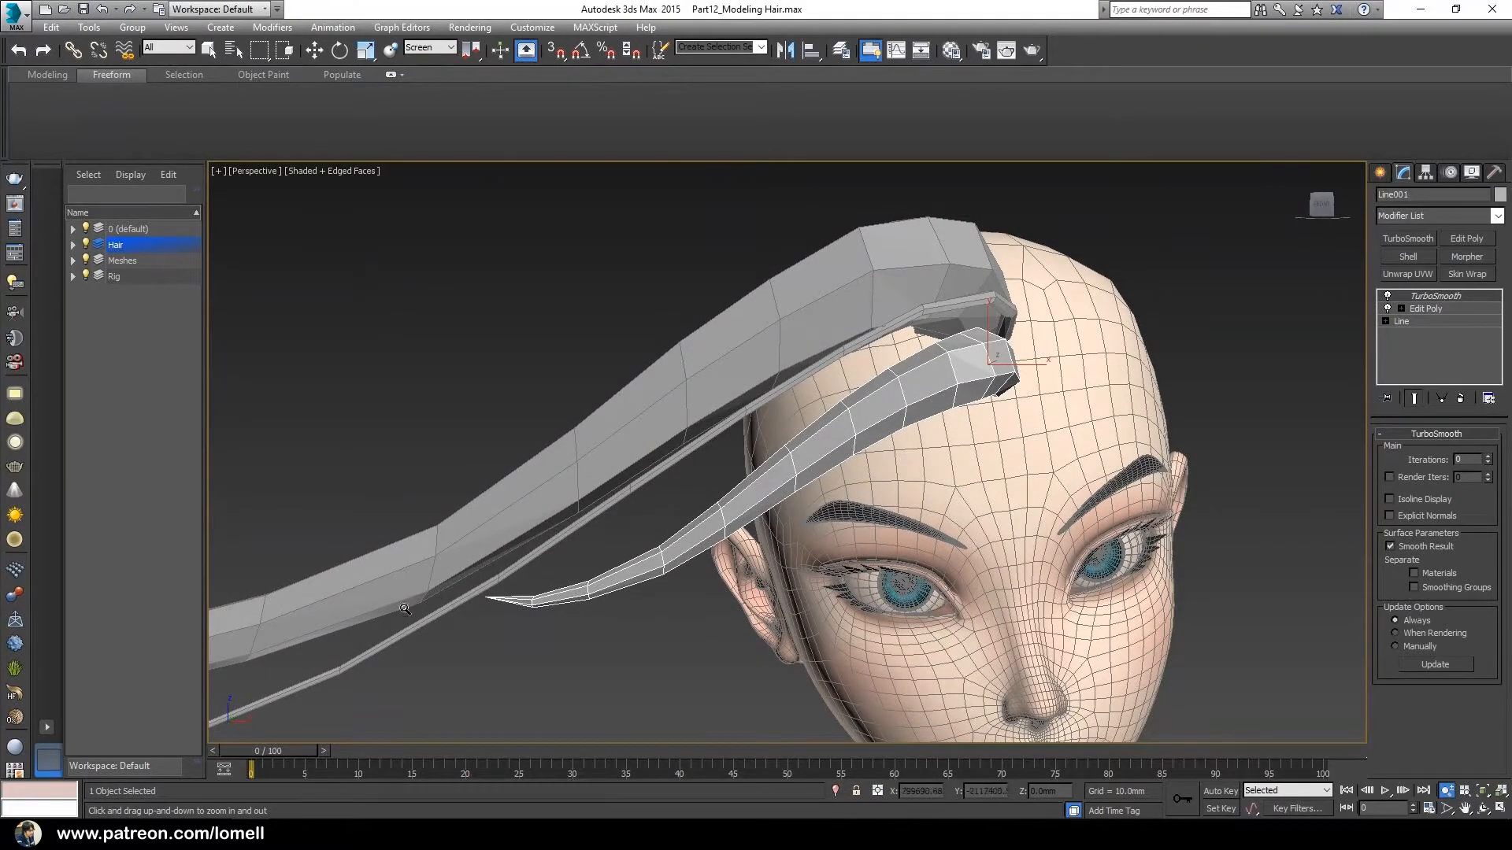
middle_click_drag(828, 441, 886, 419, "alt")
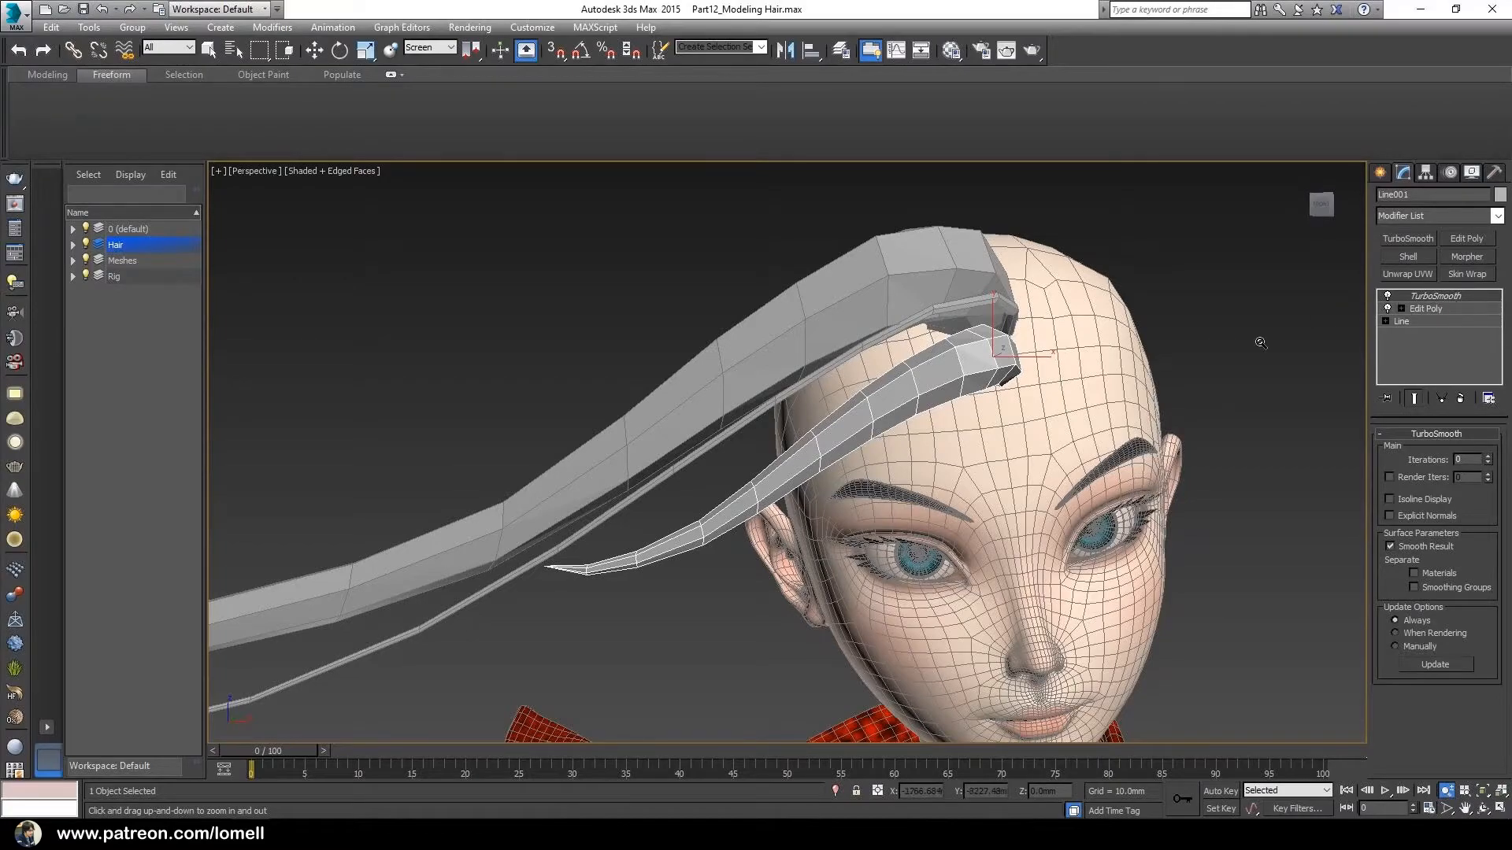
middle_click_drag(1258, 337, 1228, 346, "alt")
Select all three strands and set their shared TurboSmooth to 2 iterations
key("w")
left_click_drag(615, 622, 649, 657)
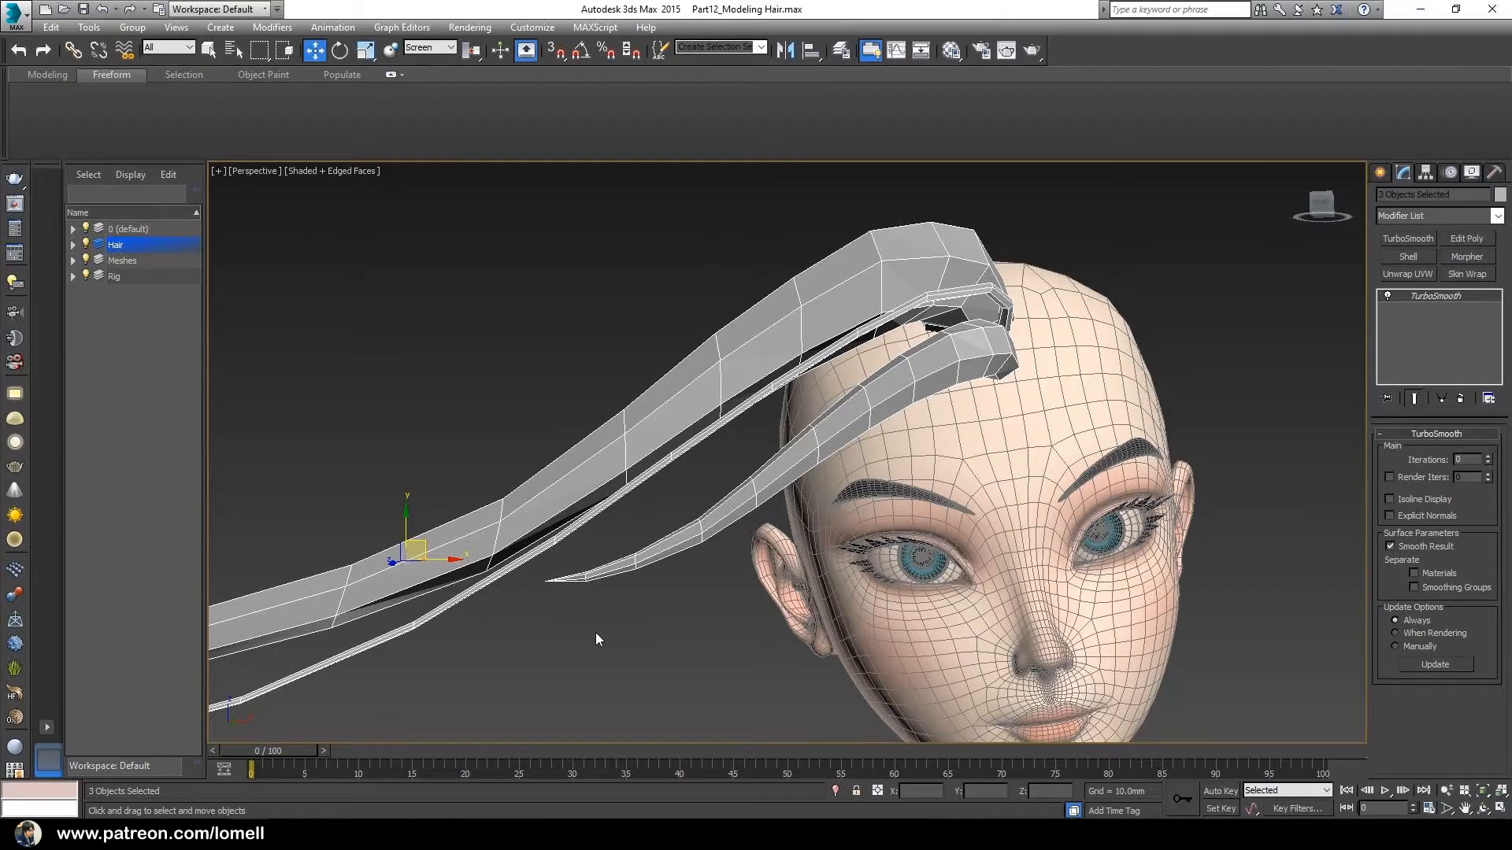
middle_click_drag(788, 502, 856, 459, "alt")
key("alt+z")
left_click_drag(857, 459, 813, 413)
key("w")
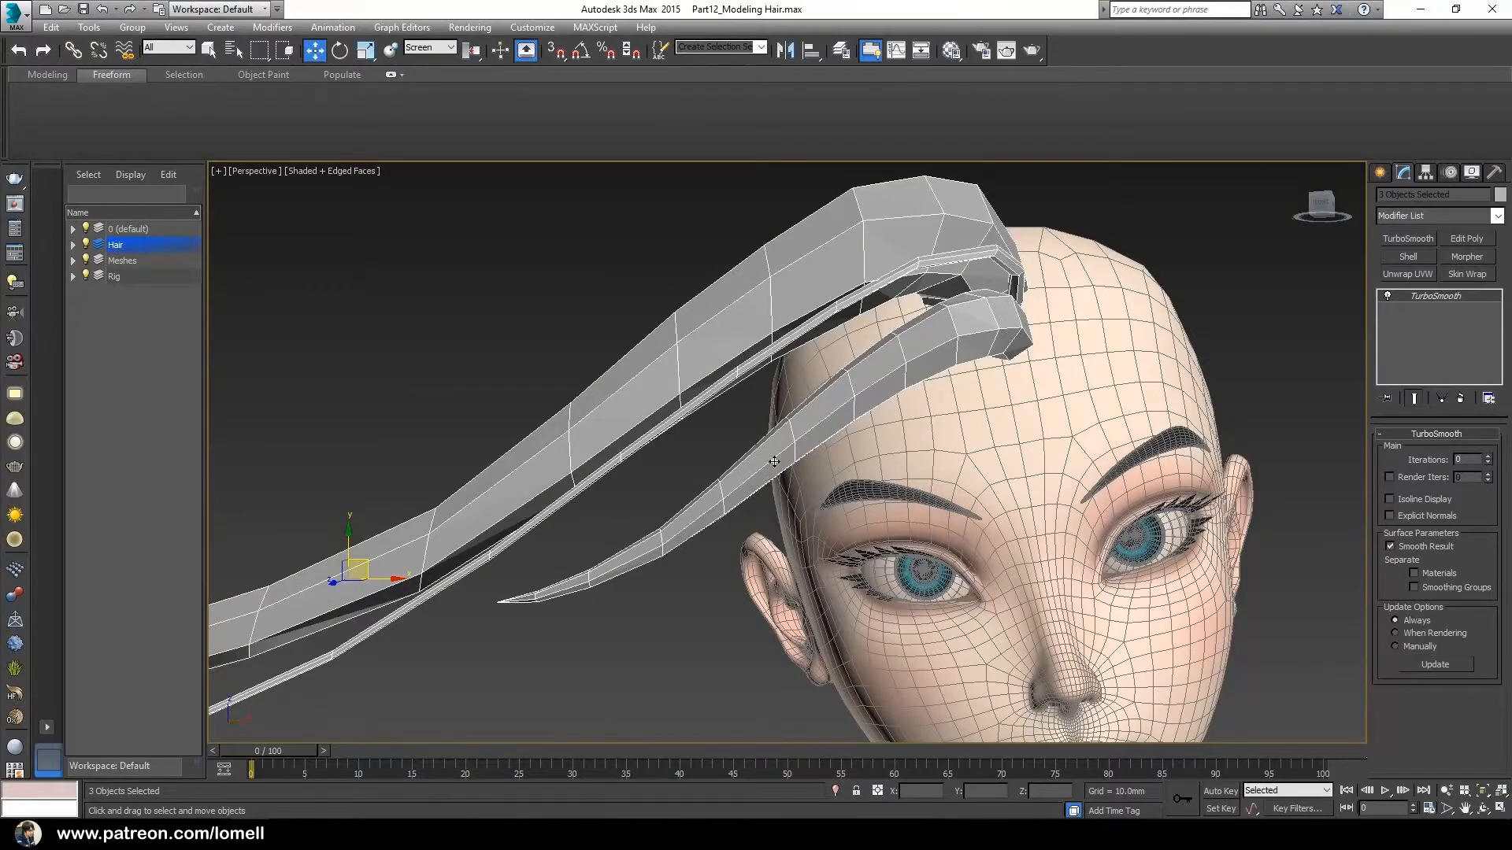
middle_click_drag(743, 457, 805, 404, "alt")
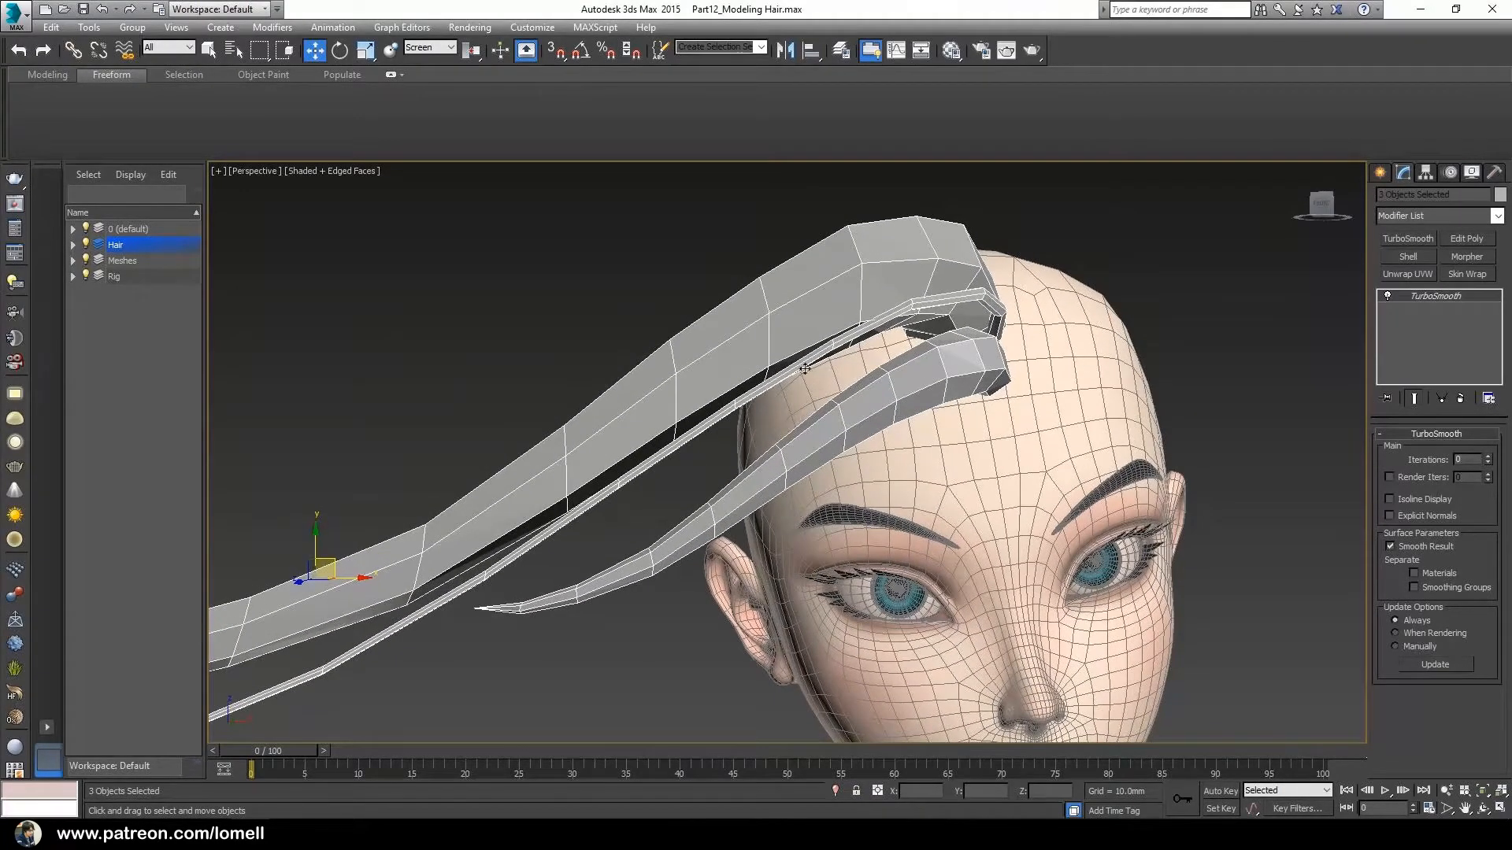
middle_click_drag(710, 433, 584, 659, "alt")
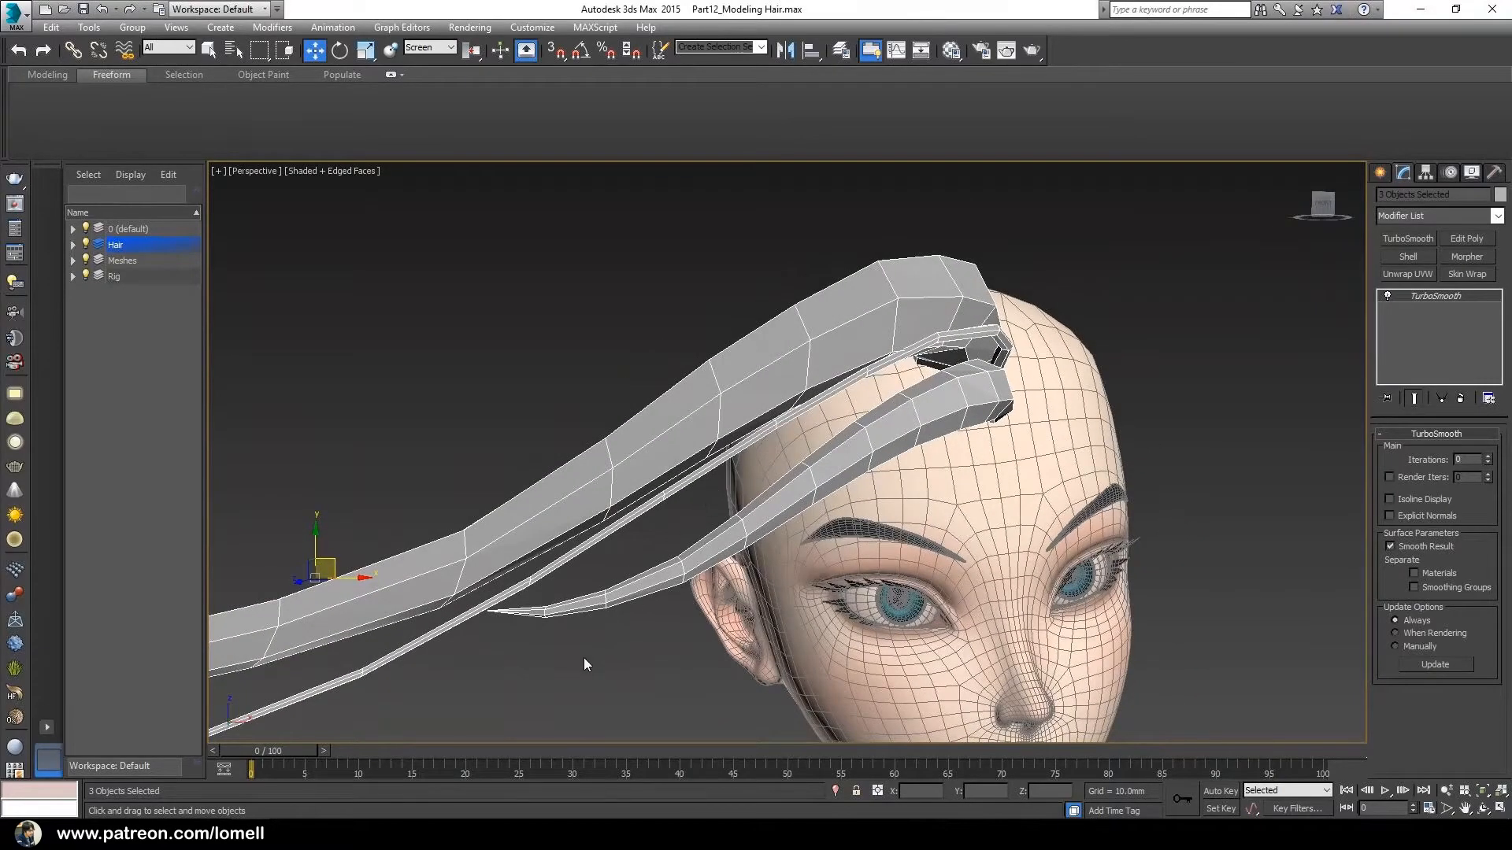
left_click(1487, 455)
left_click(1488, 455)
middle_click_drag(1120, 504, 886, 451, "alt")
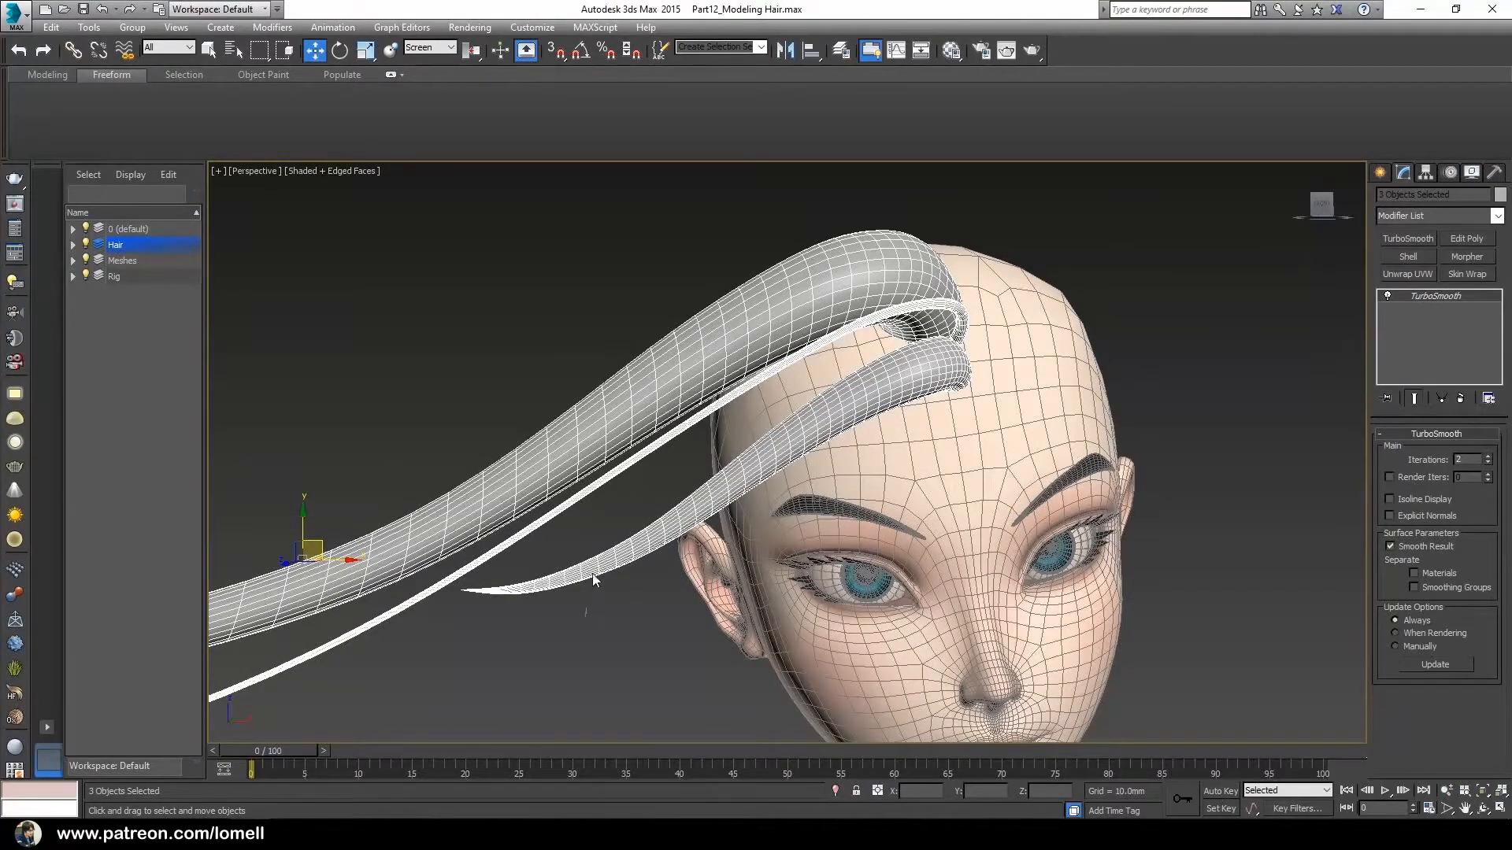
Select only the shortest strand and replace its shared TurboSmooth with a separate TurboSmooth modifier
left_click_drag(587, 618, 600, 549)
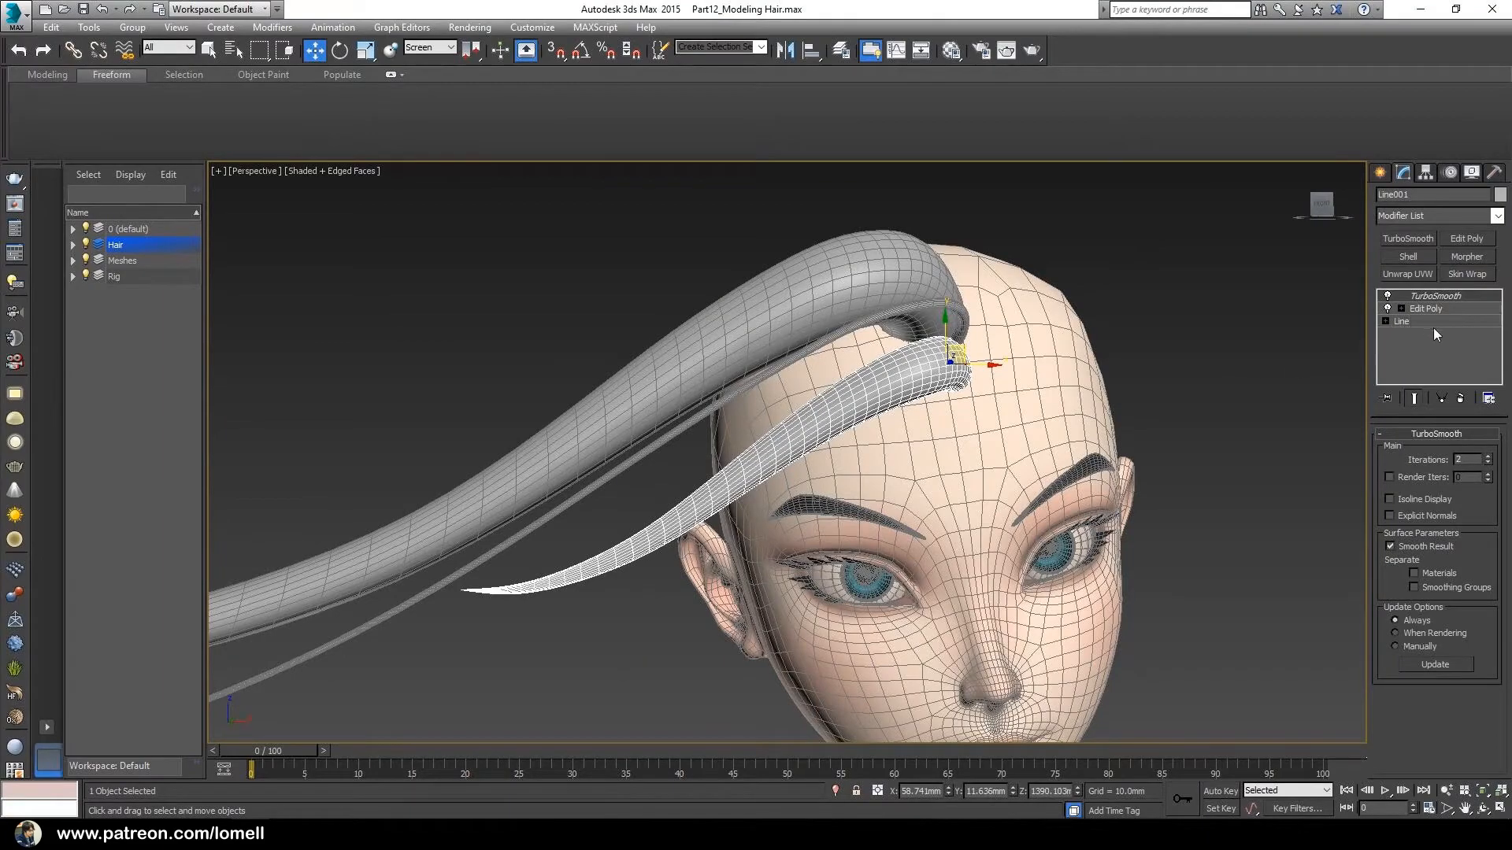
left_click(1460, 398)
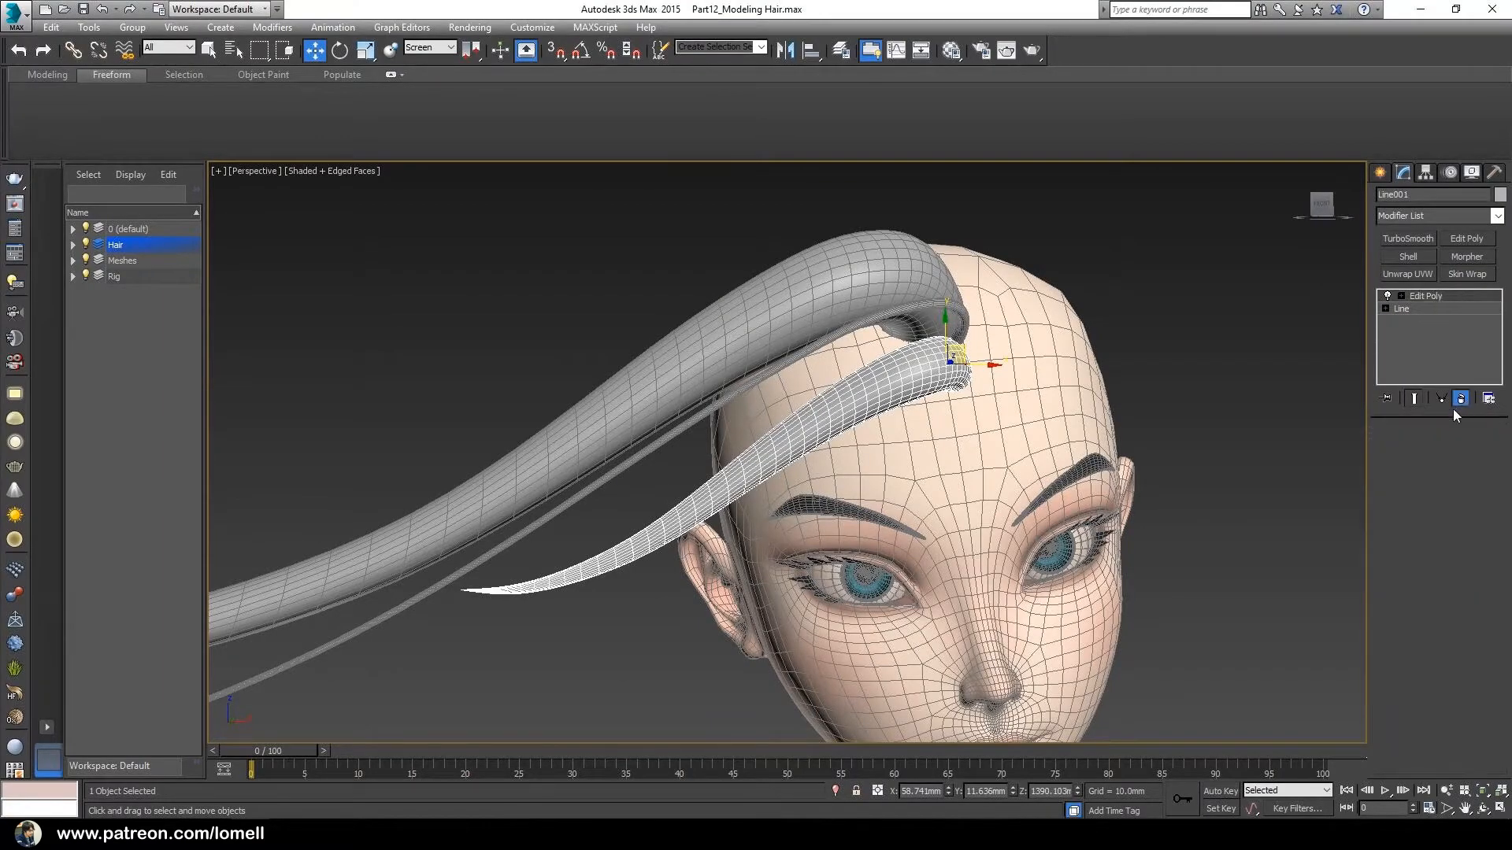
left_click(1398, 238)
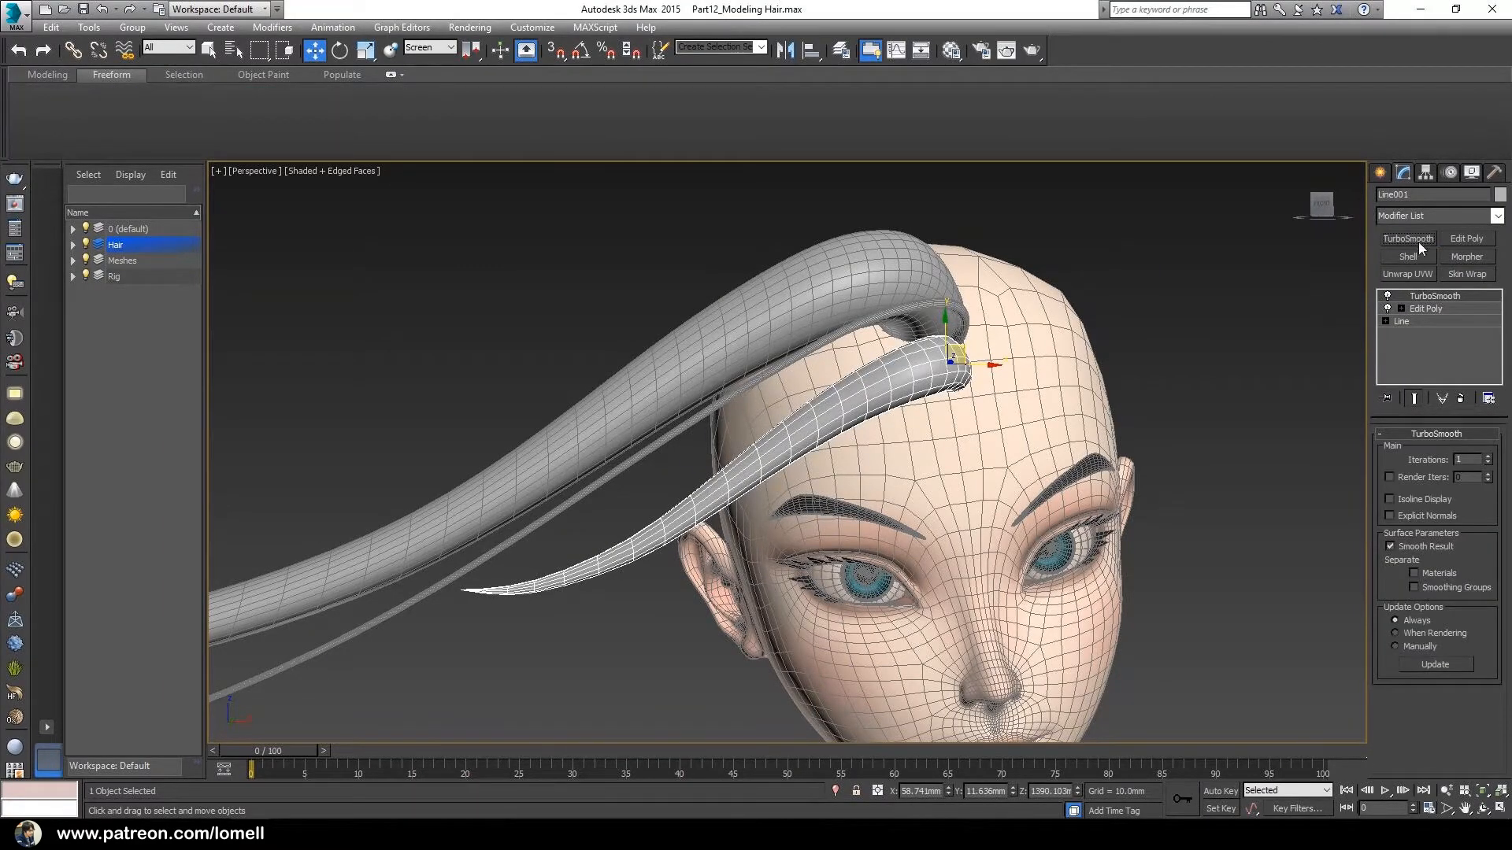
middle_click_drag(1262, 305, 888, 457, "alt")
middle_click_drag(888, 457, 885, 441, "ctrl+alt")
key("w")
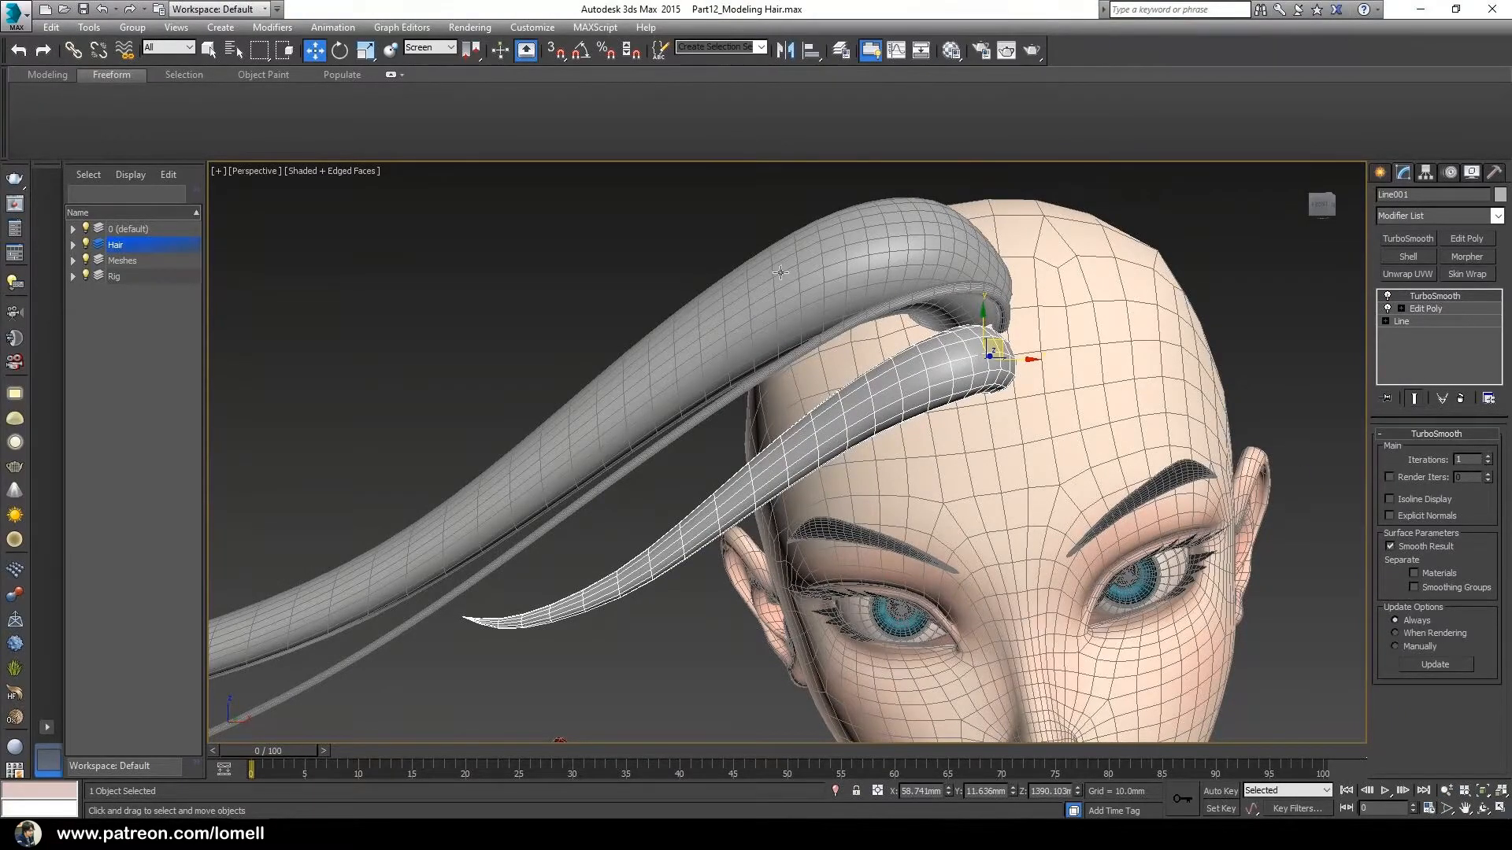
Vary the separate TurboSmooth's iterations from 0 up to 2 and back to 1, comparing the shortest strand with the others
left_click(1486, 463)
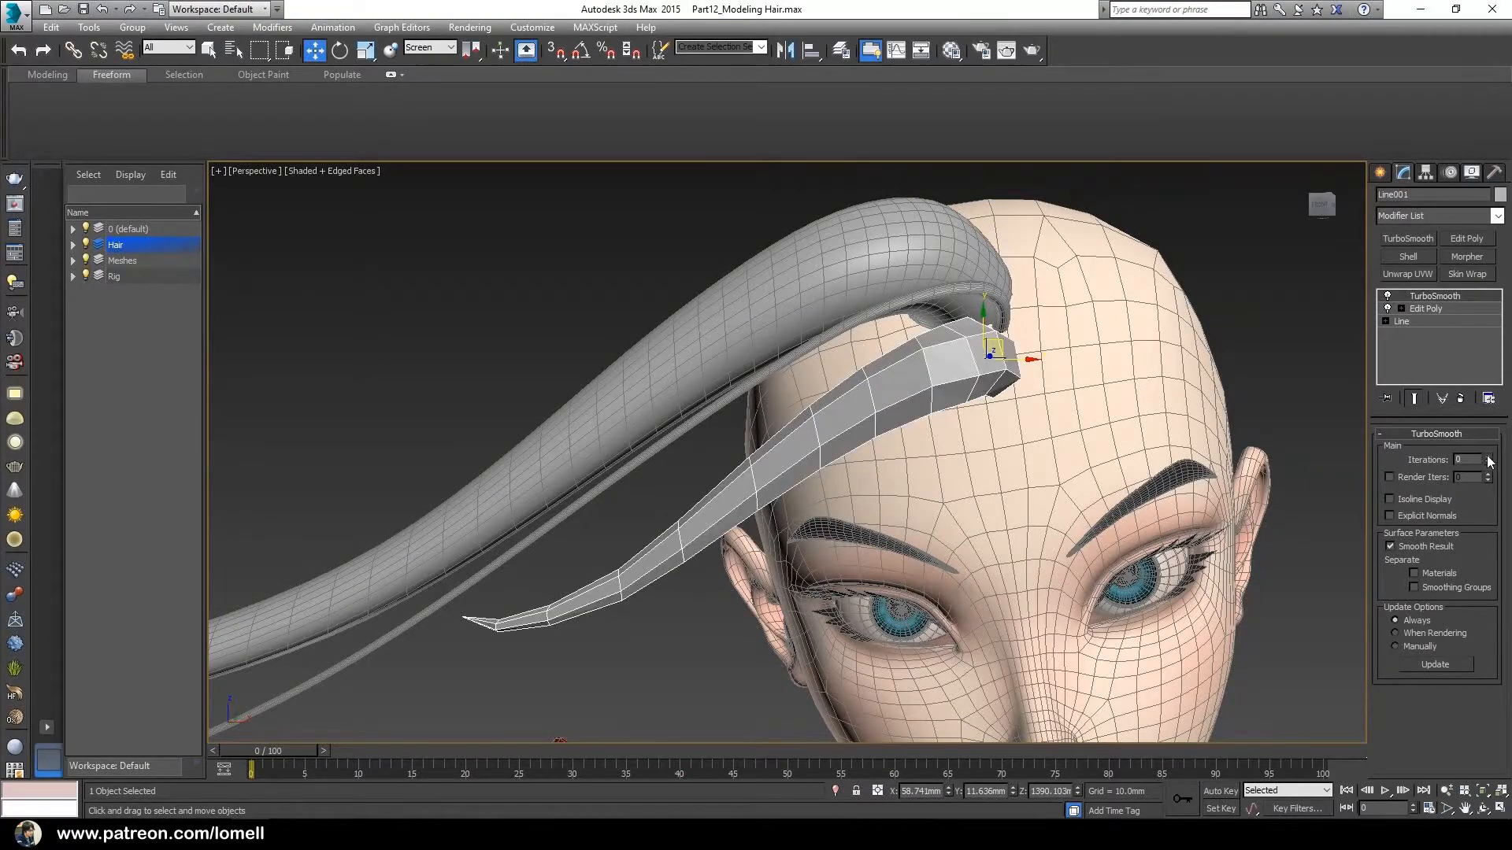
left_click(1488, 456)
left_click(1489, 457)
left_click(1488, 463)
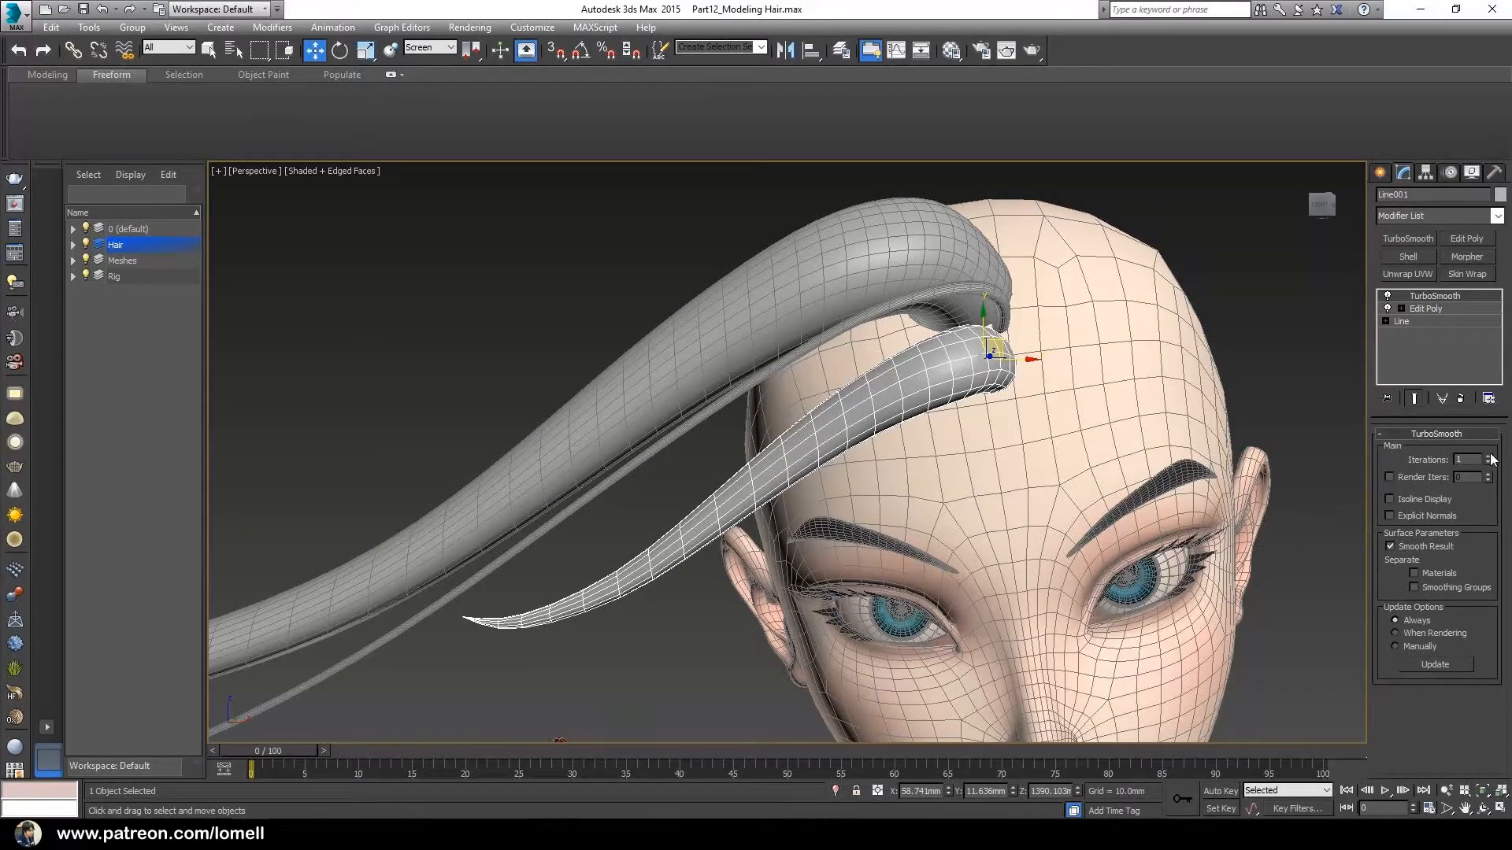
mouse_move(846, 423)
middle_mouse_down("alt")
mouse_move(860, 431)
mouse_move(864, 402)
mouse_move(846, 416)
middle_mouse_up("alt")
key("w")
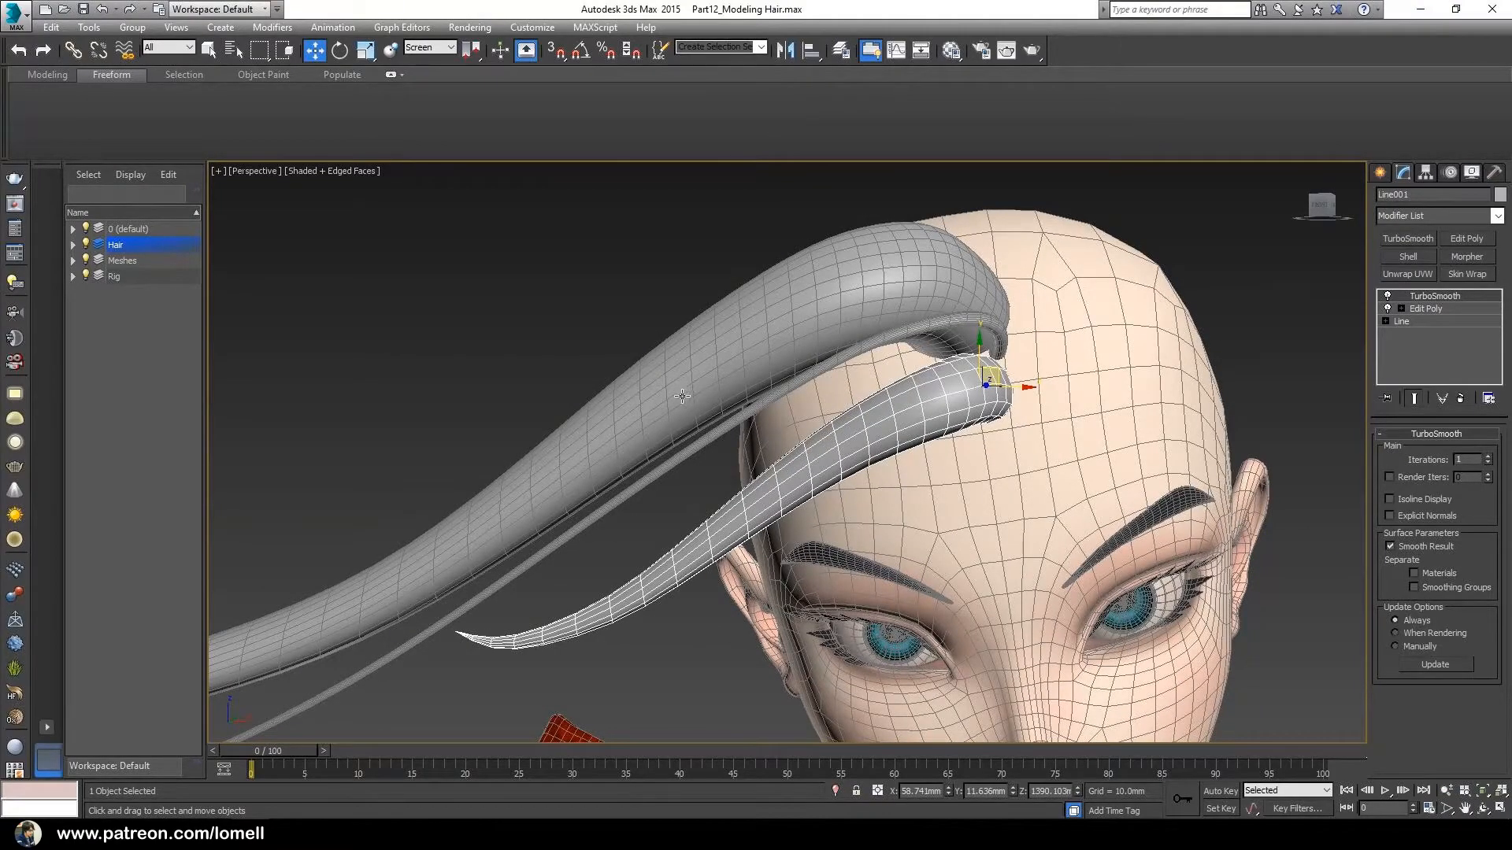
Remove the shortest strand's separate TurboSmooth, then copy the large strand's TurboSmooth and paste it onto the shortest strand as an instance
left_click(1460, 398)
left_click_drag(517, 369, 595, 449)
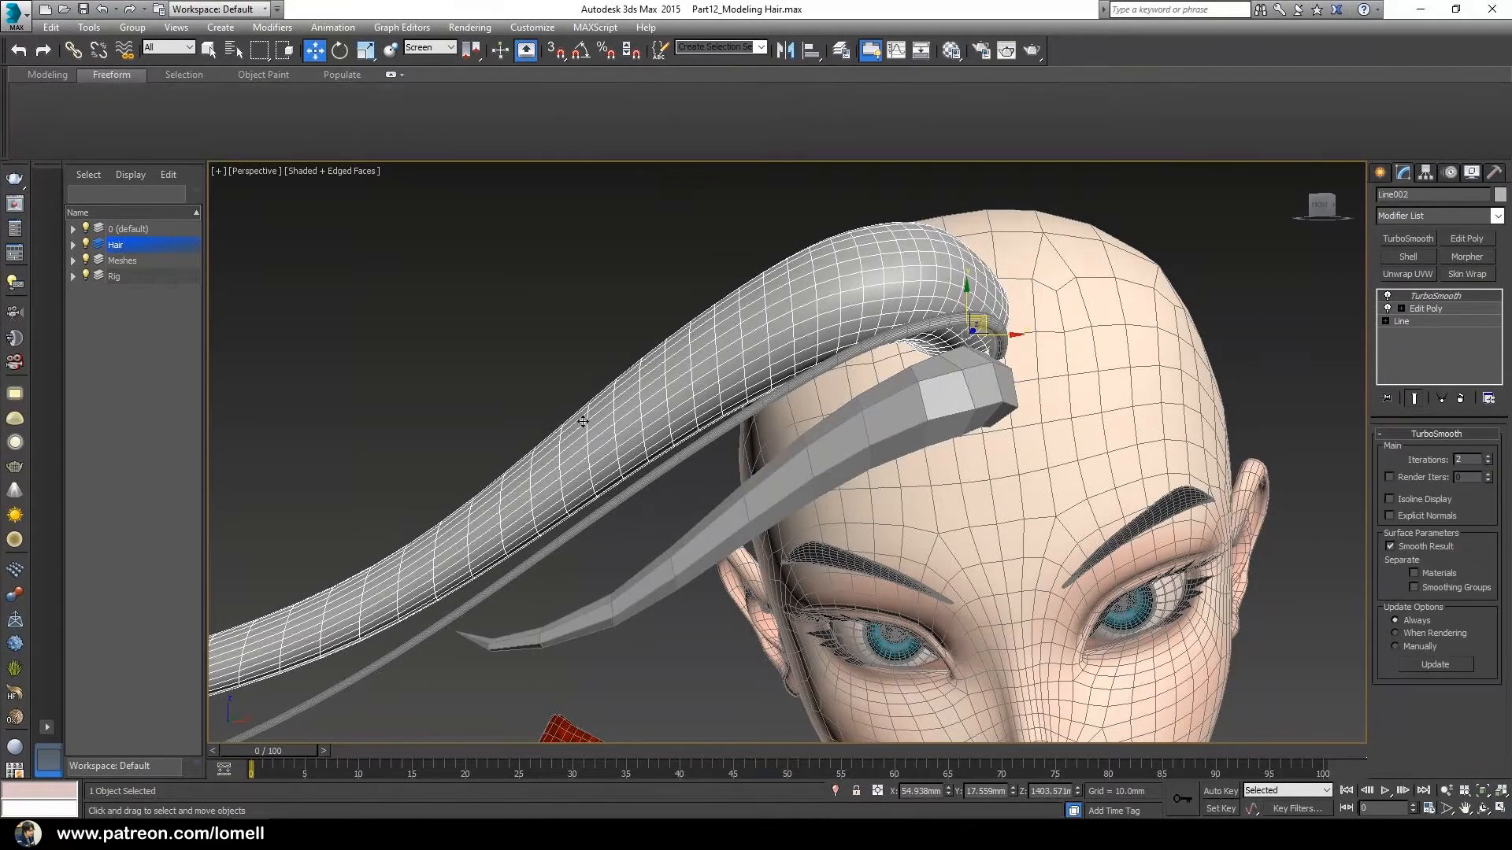
right_click(1443, 296)
left_click(1446, 301)
right_click(1444, 293)
left_click(1339, 360)
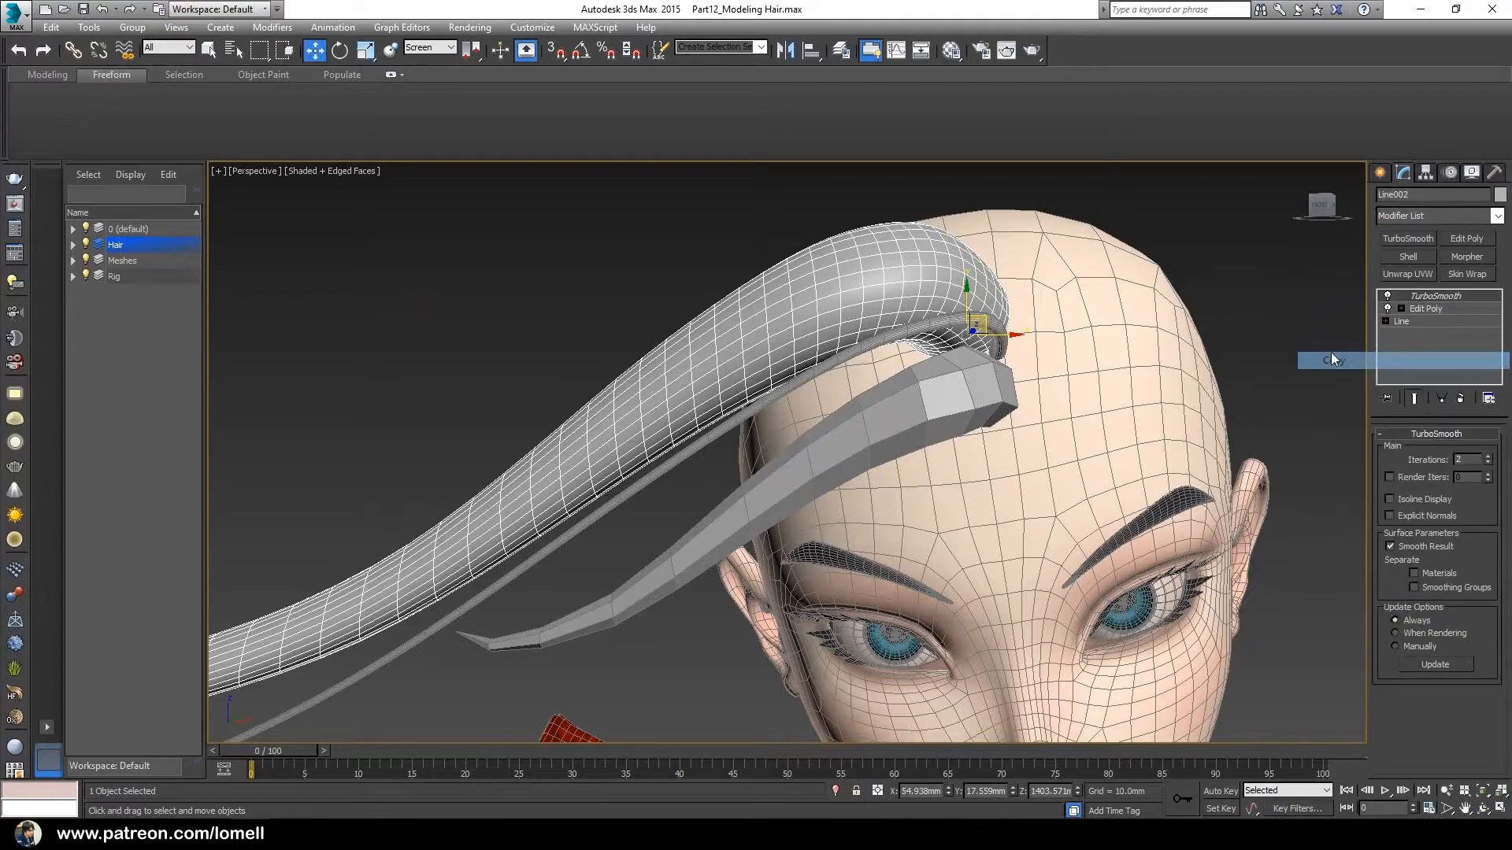
left_click_drag(629, 578, 630, 578)
right_click(1458, 296)
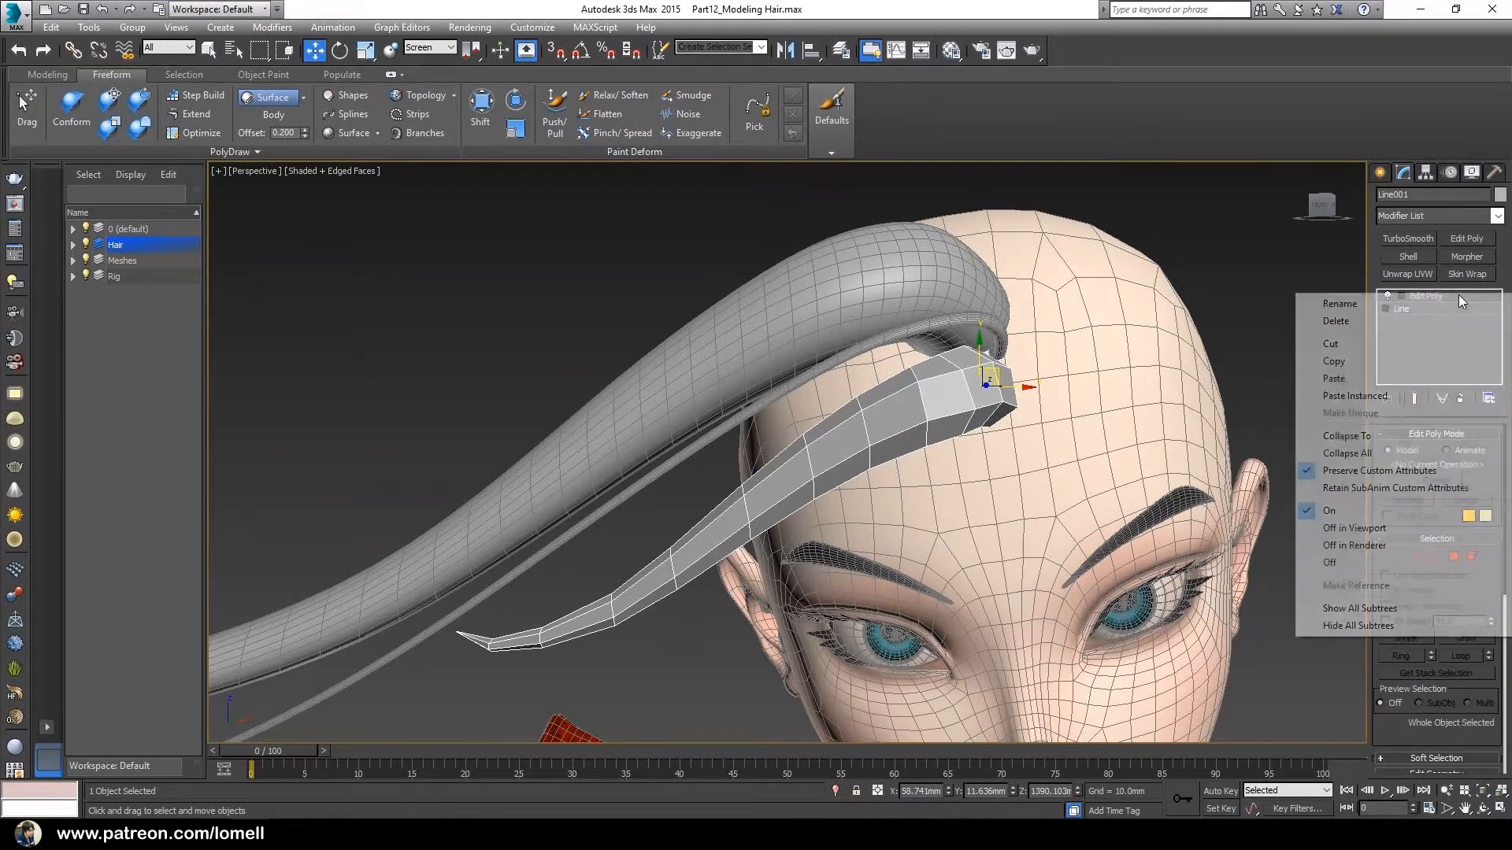
left_click(1362, 396)
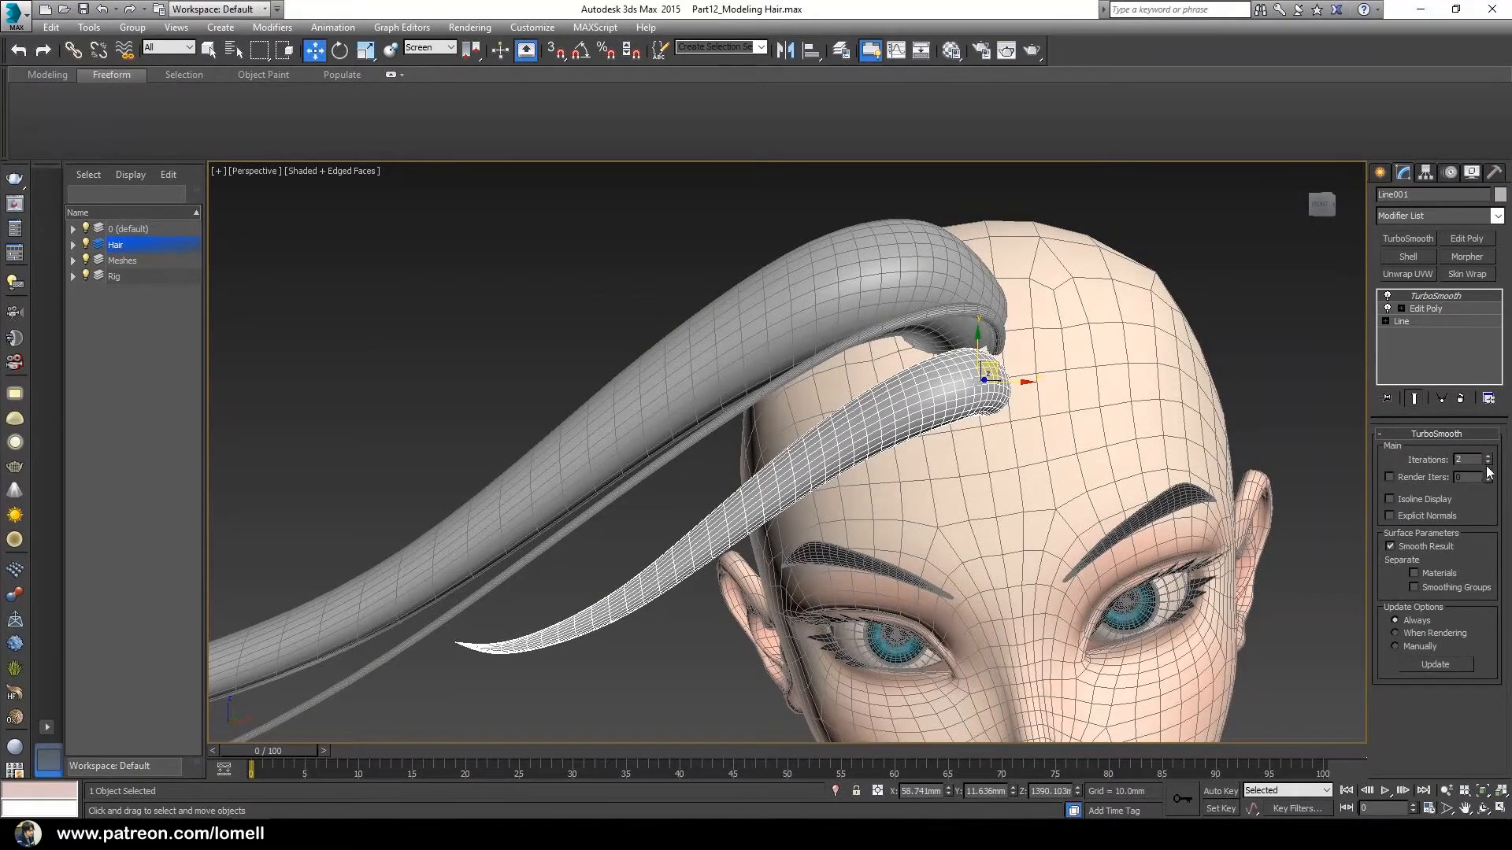
Vary the shared TurboSmooth's iterations, comparing the smoothing of all three strands, and return the value to 2
left_click(1488, 465)
left_click(1488, 457)
left_click(1488, 456)
left_click(1488, 463)
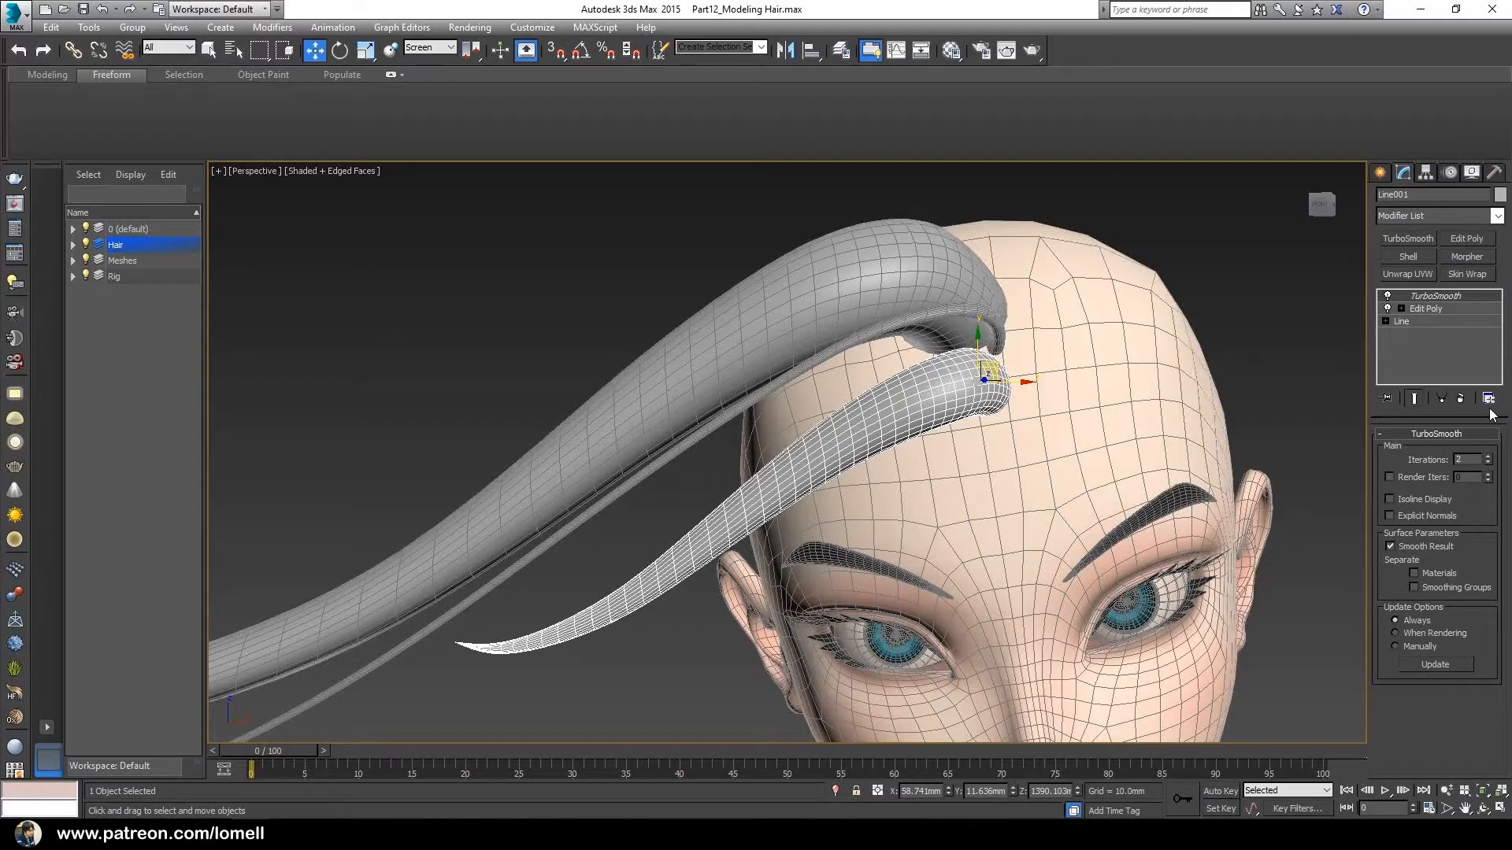
mouse_move(950, 441)
middle_mouse_down("alt")
mouse_move(949, 414)
mouse_move(959, 480)
mouse_move(952, 429)
middle_mouse_up("alt")
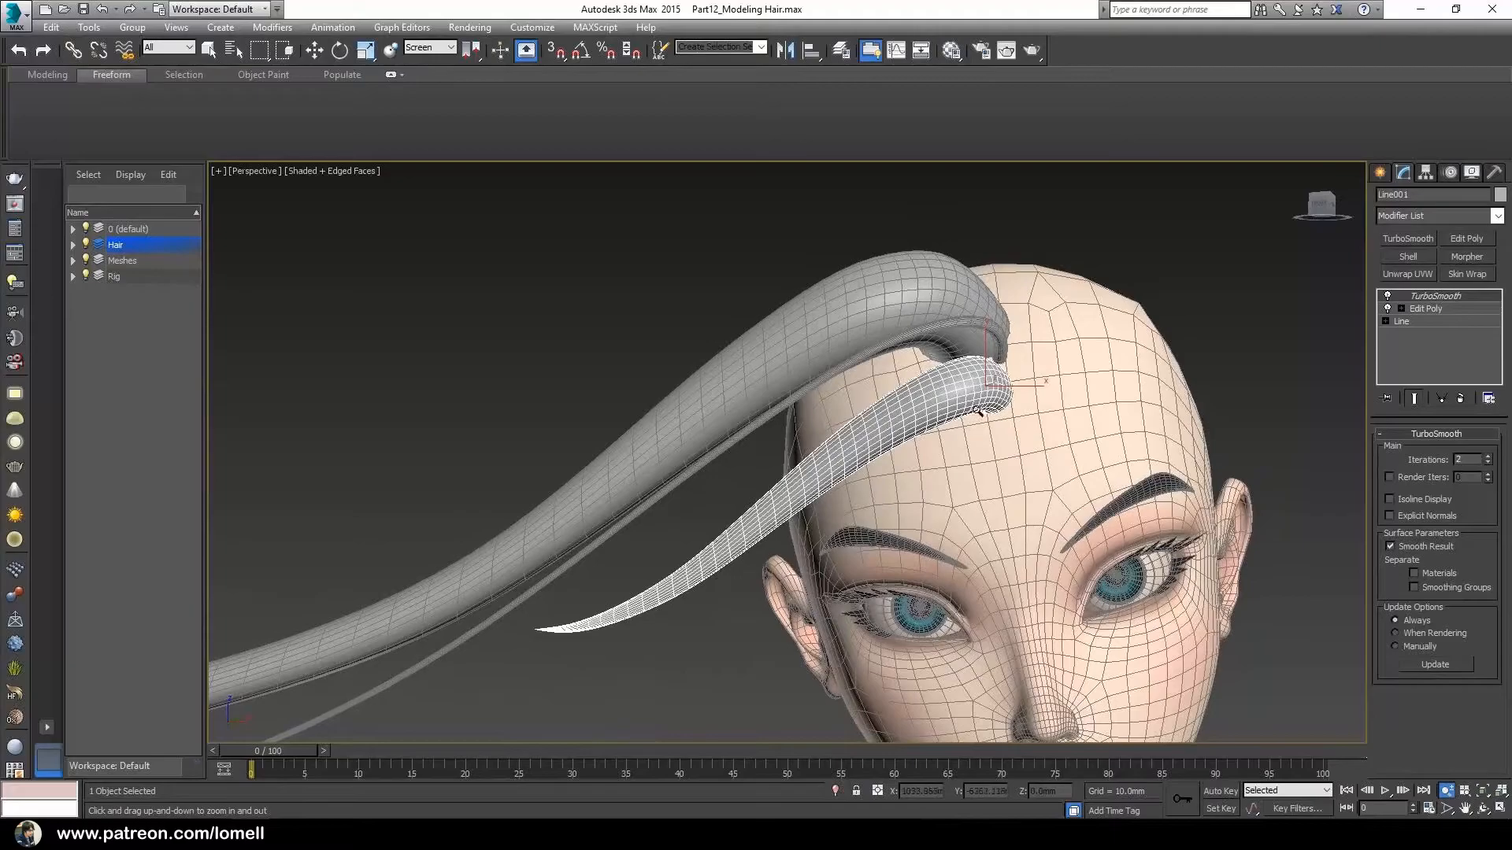
left_click(1487, 463)
left_click(1488, 456)
scroll(937, 470, "down", 5)
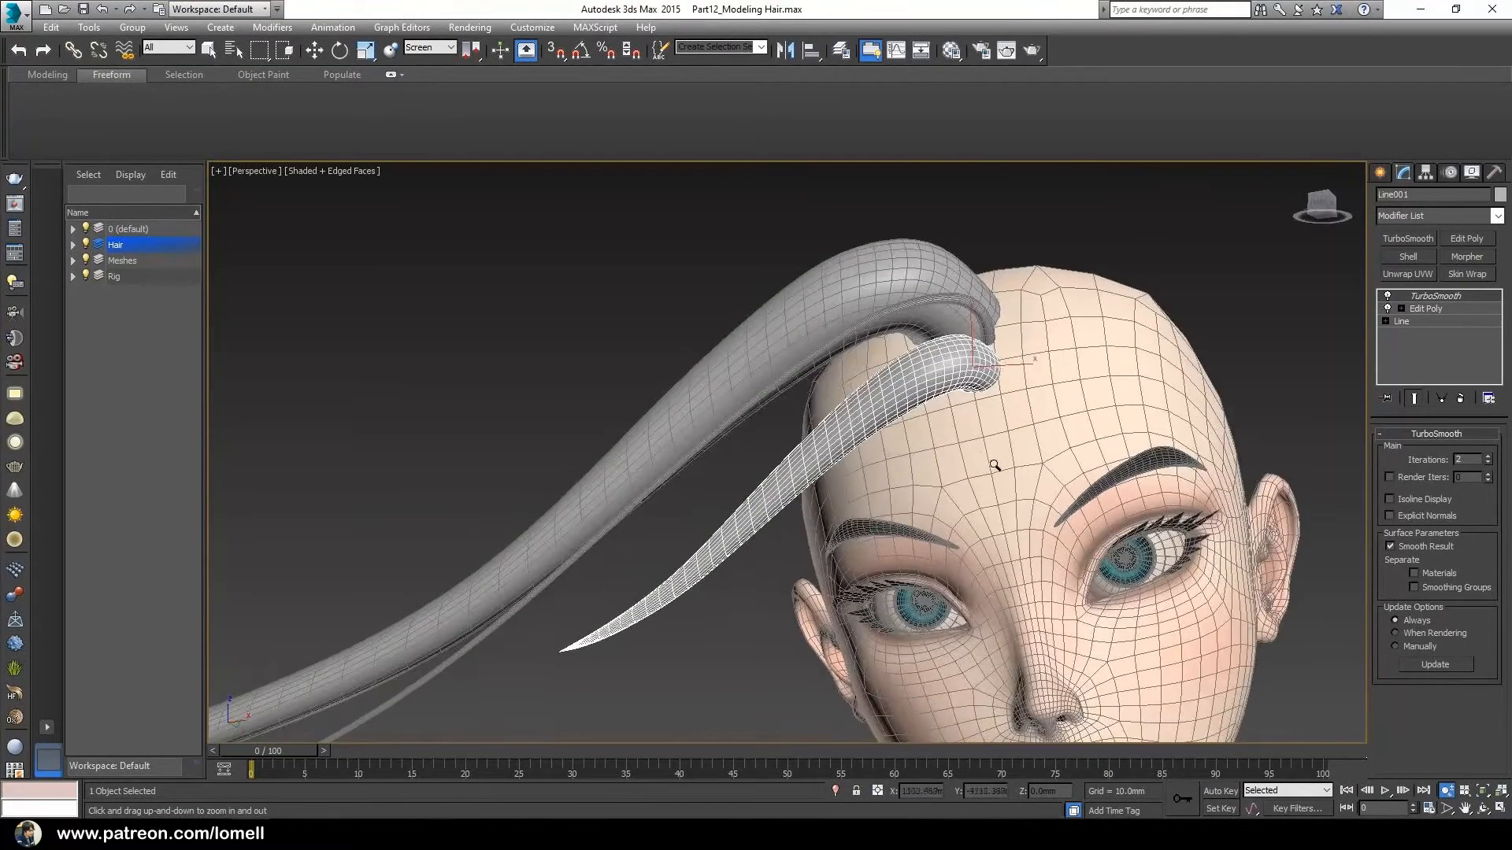
Examine the three smoothed hair strands around the head from several angles, leaving nothing selected
scroll(935, 470, "up", 1)
left_click(1210, 400)
middle_click_drag(752, 450, 833, 411, "alt")
scroll(815, 452, "down", 1)
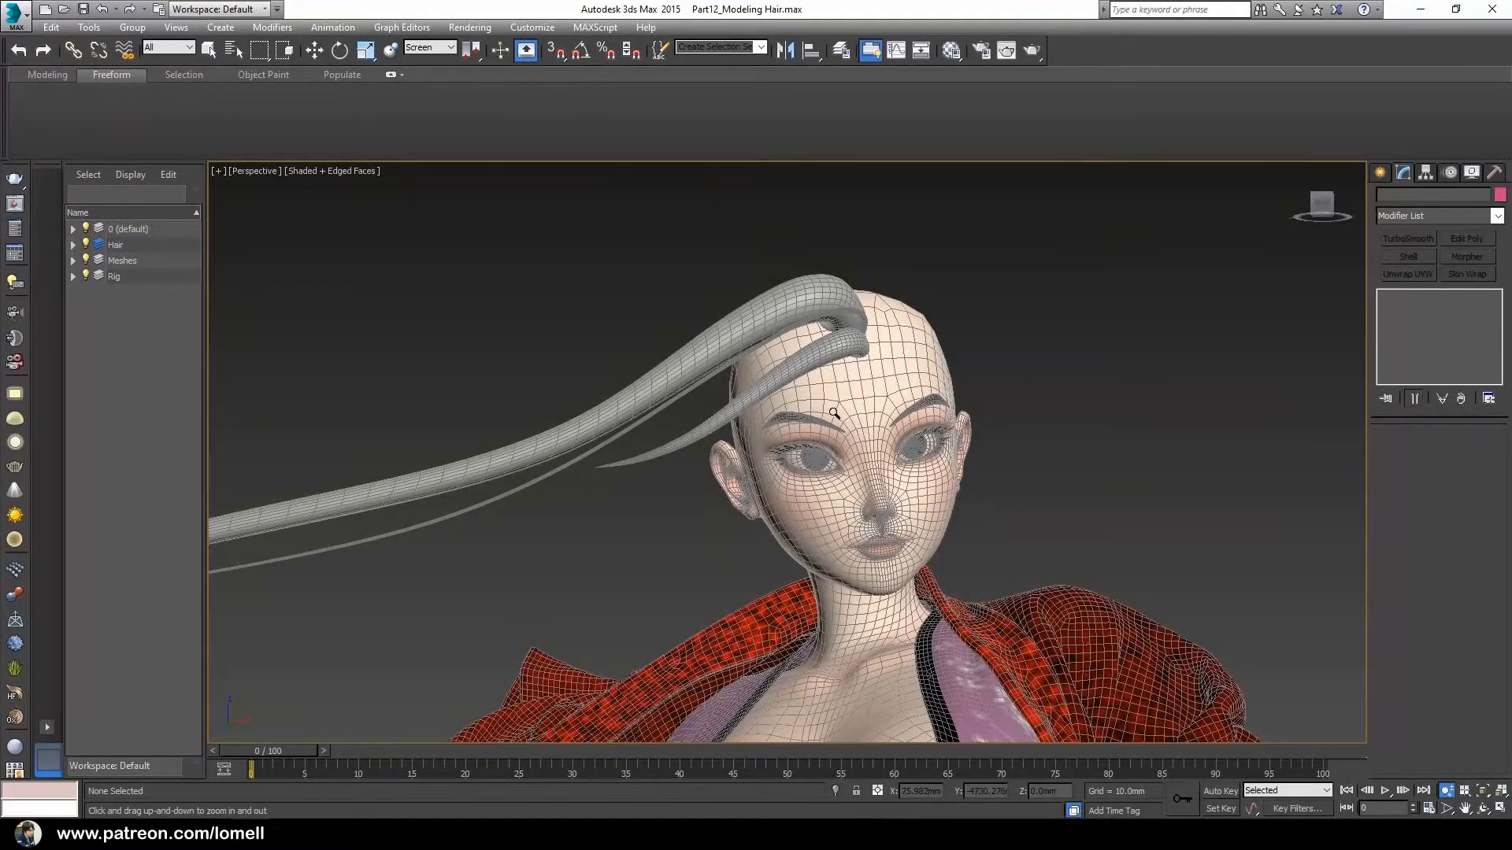
key("w")
left_click_drag(598, 380, 658, 504)
middle_click_drag(954, 442, 1013, 432, "alt")
left_click(1037, 470)
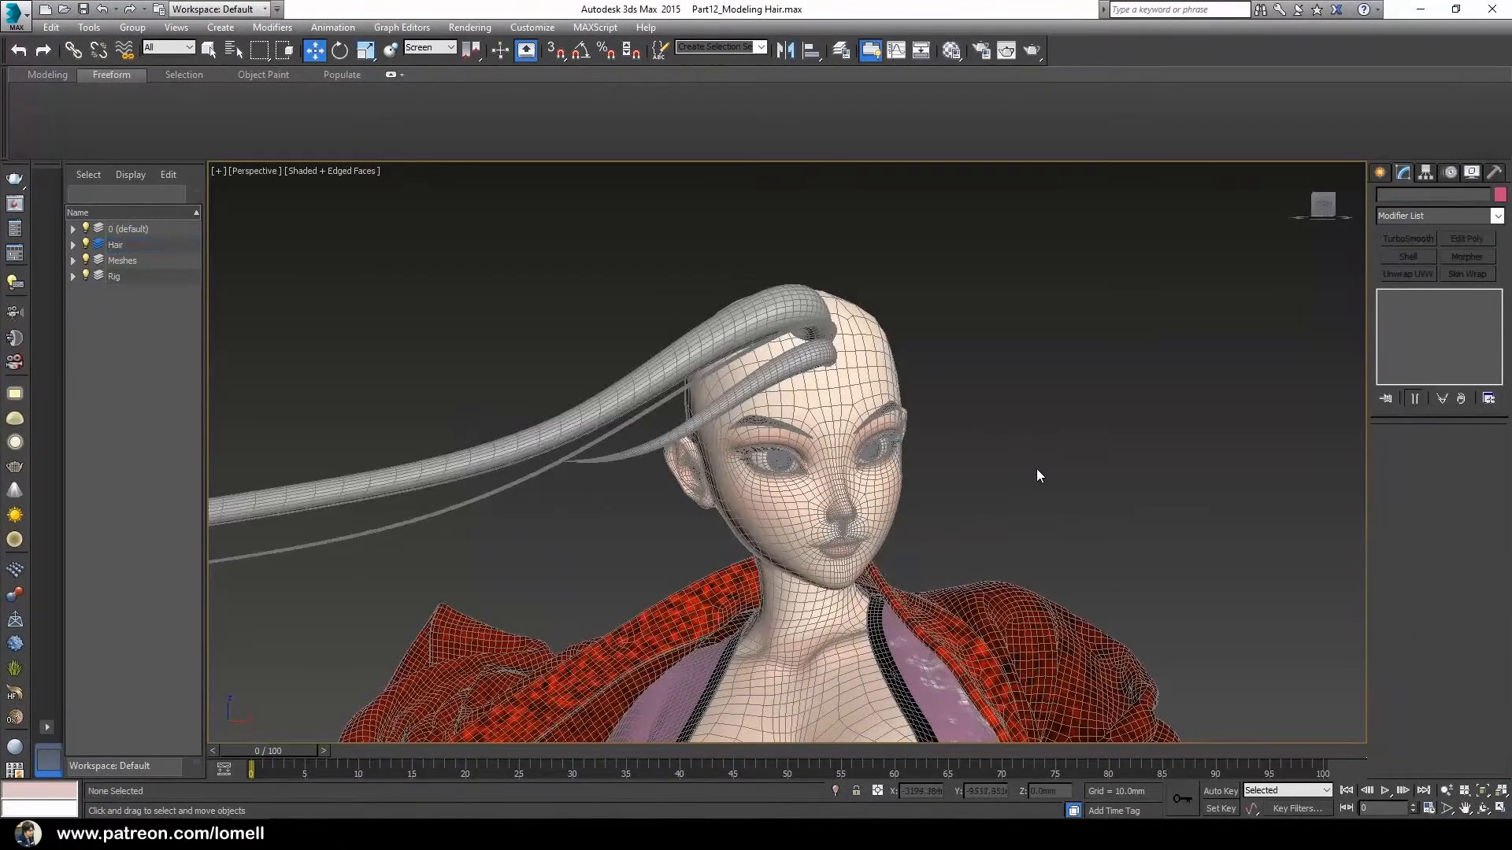
Assign the dark V-Ray material 01 - Default to the three hair strands and close the Material Editor
key("m")
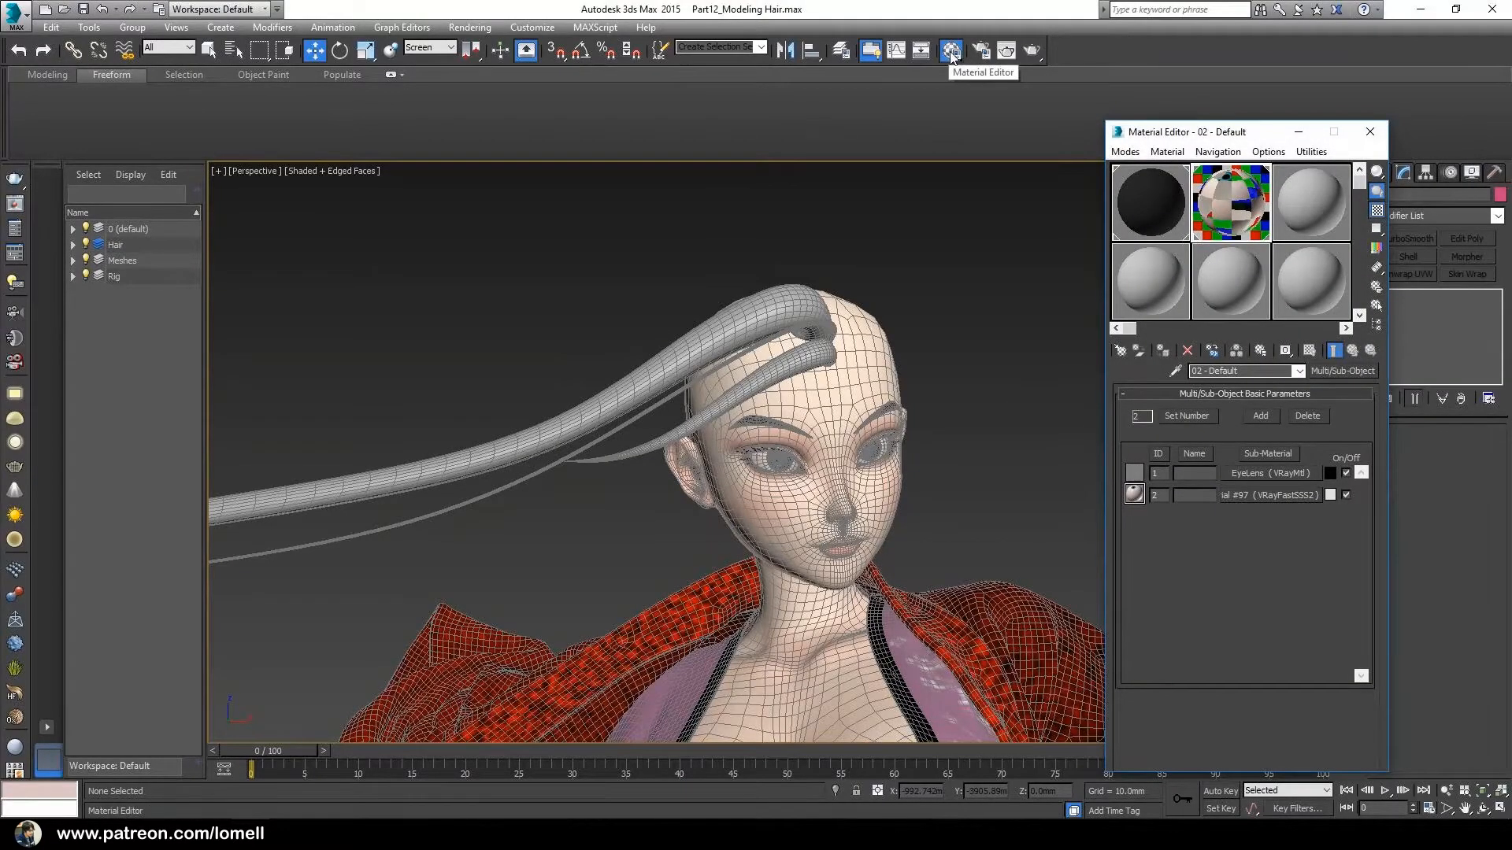
left_click_drag(1172, 133, 1082, 125)
middle_click_drag(768, 465, 777, 432, "alt")
key("w")
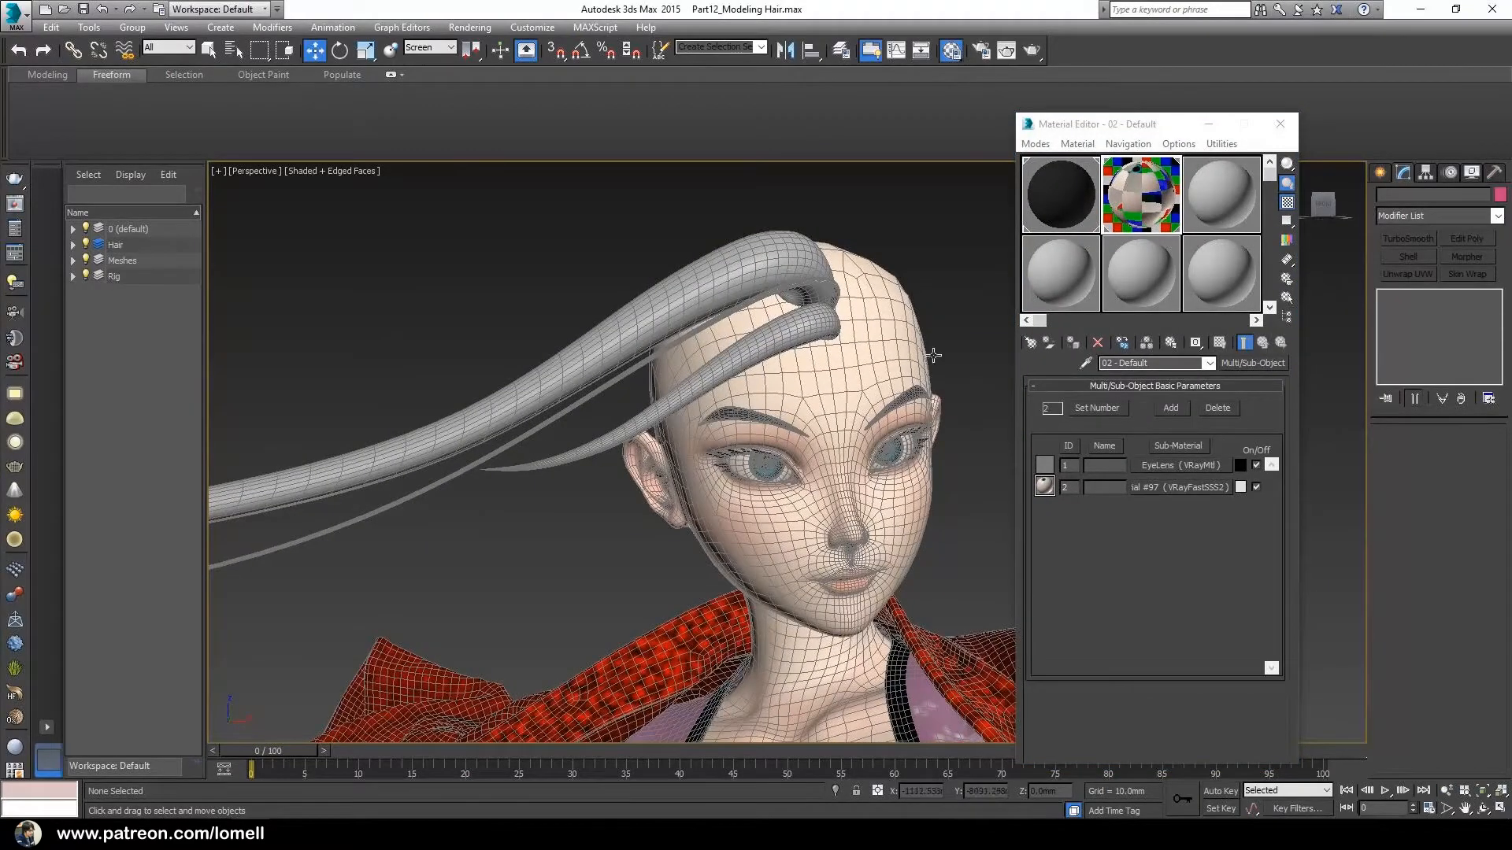
left_click(1055, 185)
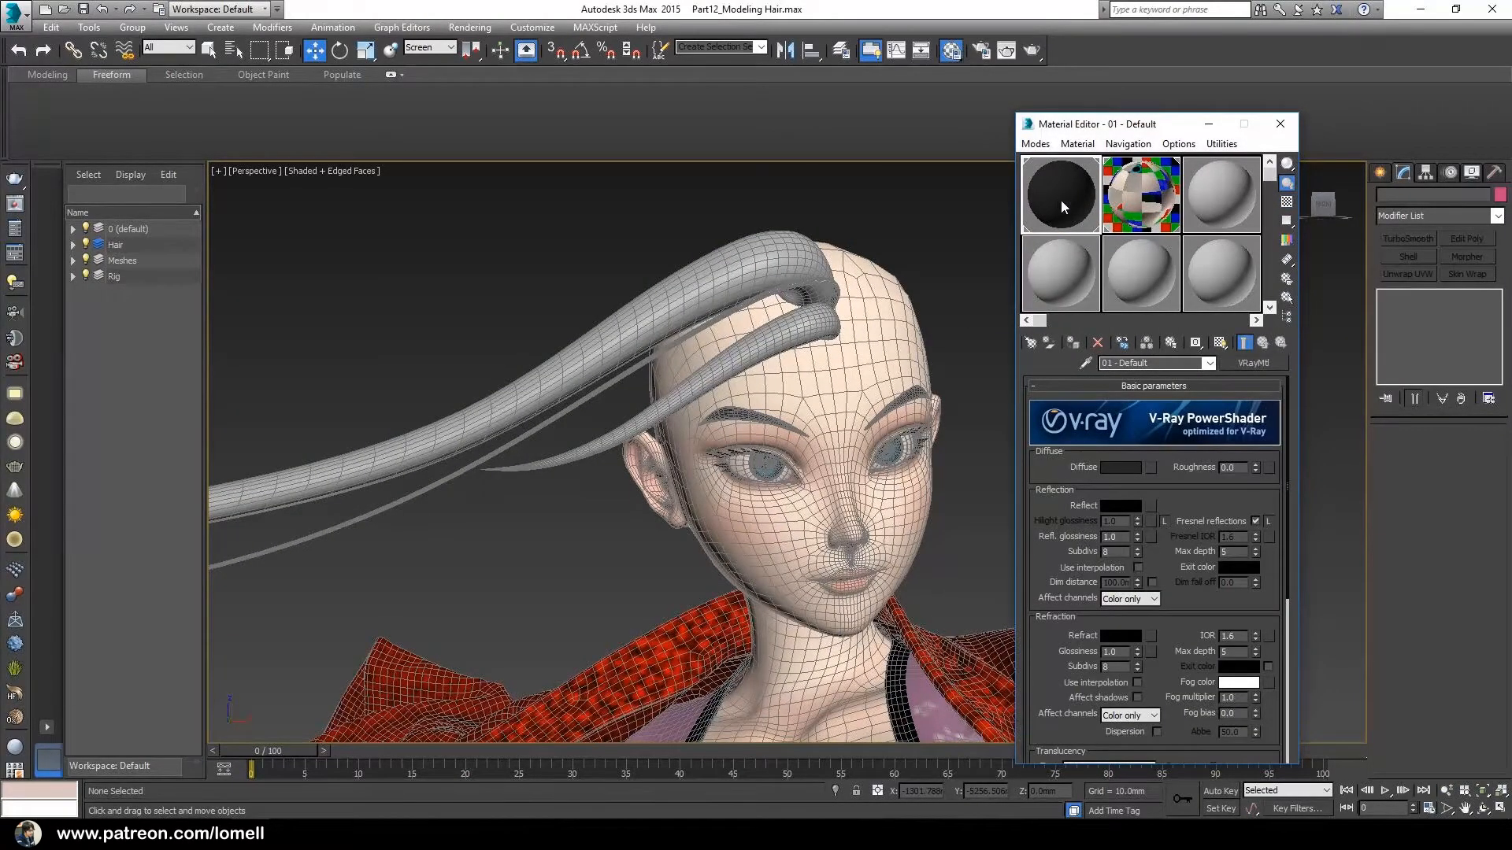
mouse_move(817, 412)
middle_mouse_down("alt")
mouse_move(778, 465)
mouse_move(778, 421)
mouse_move(819, 324)
mouse_move(749, 341)
mouse_move(811, 413)
middle_mouse_up("alt")
key("w")
left_click_drag(494, 319, 564, 508)
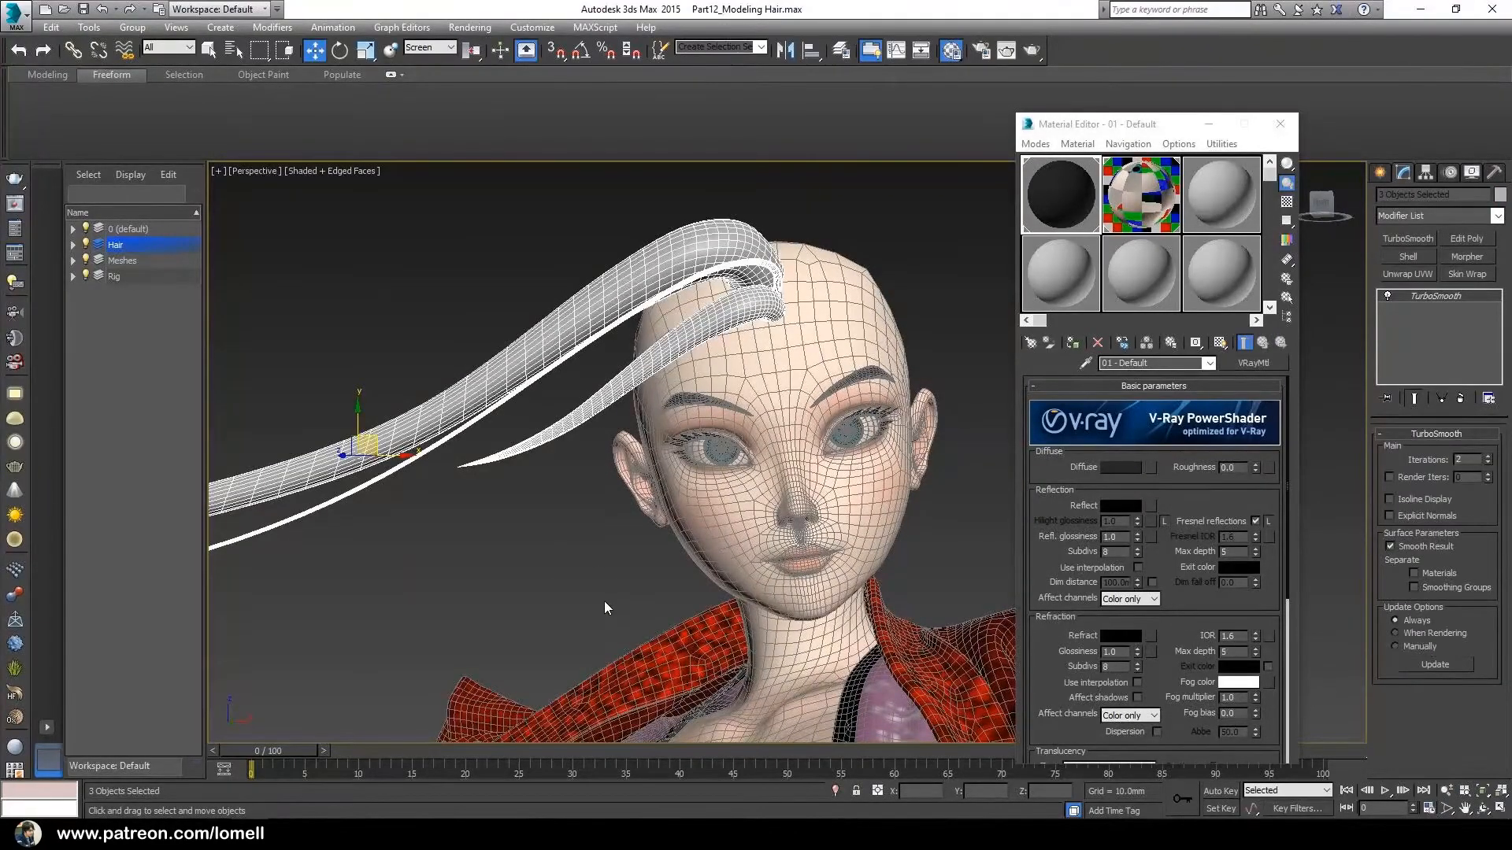
left_click_drag(1056, 205, 598, 308)
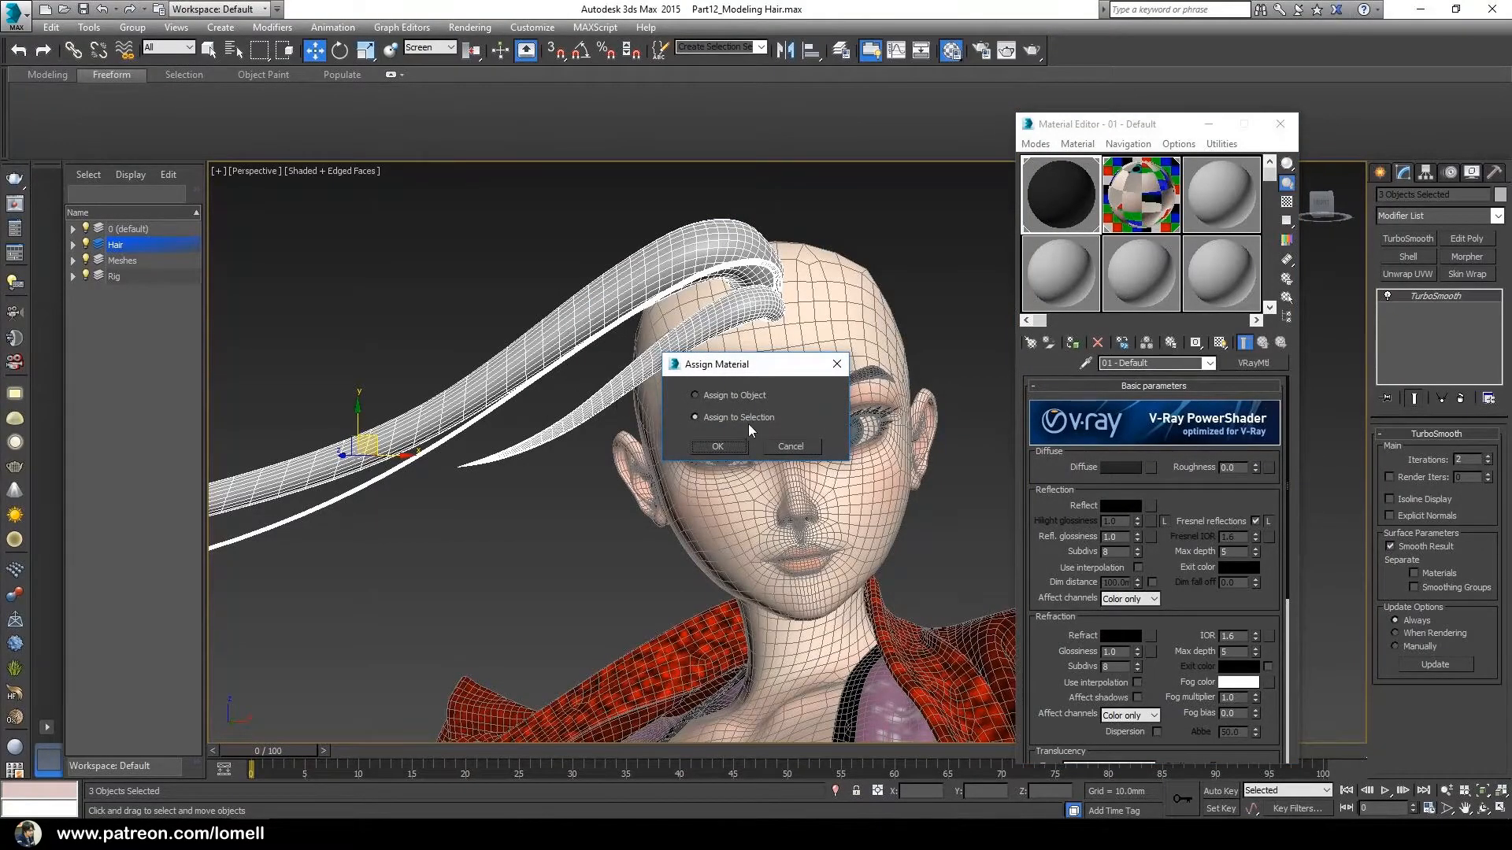
left_click(738, 448)
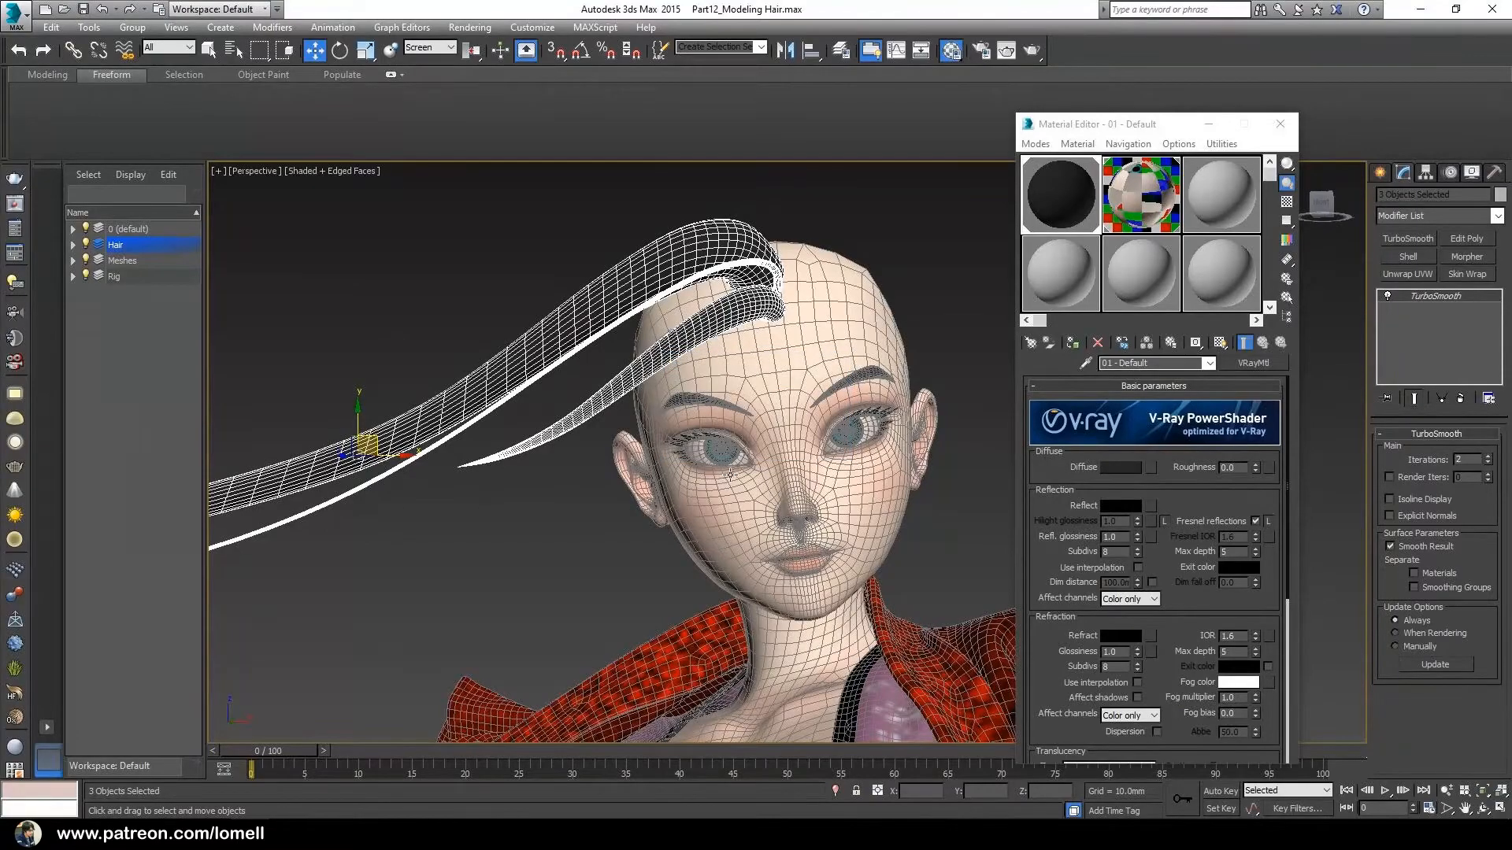
left_click(1072, 344)
left_click(1279, 124)
Deselect the hair strands and hide the edged faces so the whole figure shows in plain shading
mouse_move(924, 398)
middle_mouse_down("alt")
mouse_move(895, 364)
mouse_move(892, 409)
mouse_move(892, 394)
mouse_move(829, 424)
mouse_move(879, 404)
mouse_move(814, 402)
mouse_move(837, 405)
mouse_move(825, 385)
mouse_move(863, 399)
mouse_move(851, 401)
middle_mouse_up("alt")
scroll(910, 378, "down", 5)
scroll(896, 363, "down", 3)
key("q")
left_click(891, 371)
scroll(835, 400, "up", 2)
left_click_drag(744, 430, 746, 431)
middle_click_drag(822, 425, 805, 428, "alt")
left_click(956, 372)
mouse_move(874, 481)
middle_mouse_down("alt")
mouse_move(815, 466)
mouse_move(817, 504)
mouse_move(801, 460)
mouse_move(815, 475)
middle_mouse_up("alt")
key("F4")
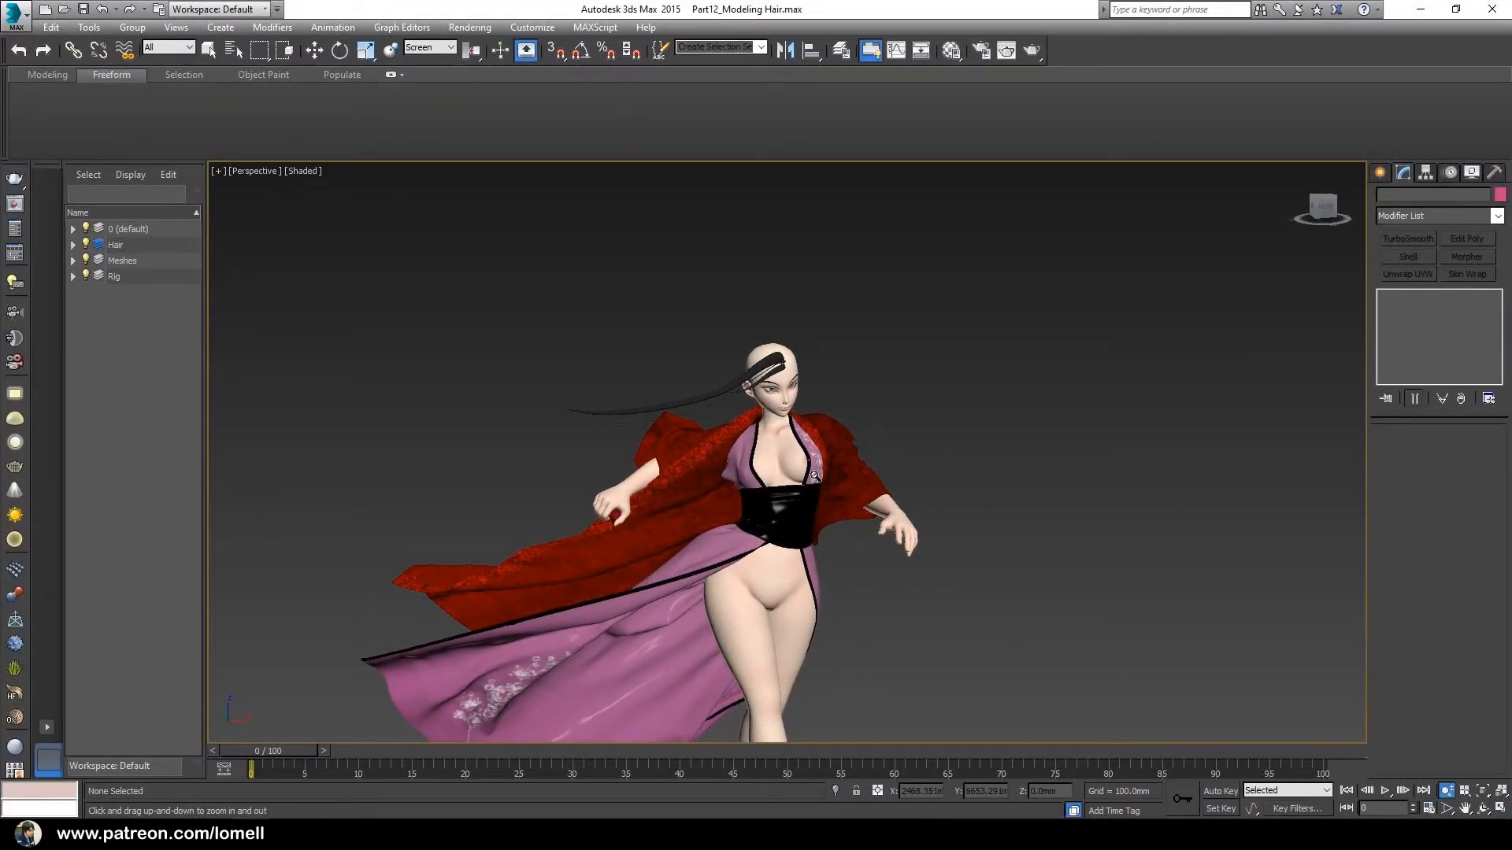
Compare the figure with the finished image Mulan_3000px.png in Photos, then return to 3ds Max and examine the head
middle_click_drag(737, 480, 712, 455, "ctrl+alt")
middle_click_drag(712, 455, 708, 471)
middle_click_drag(708, 470, 784, 518)
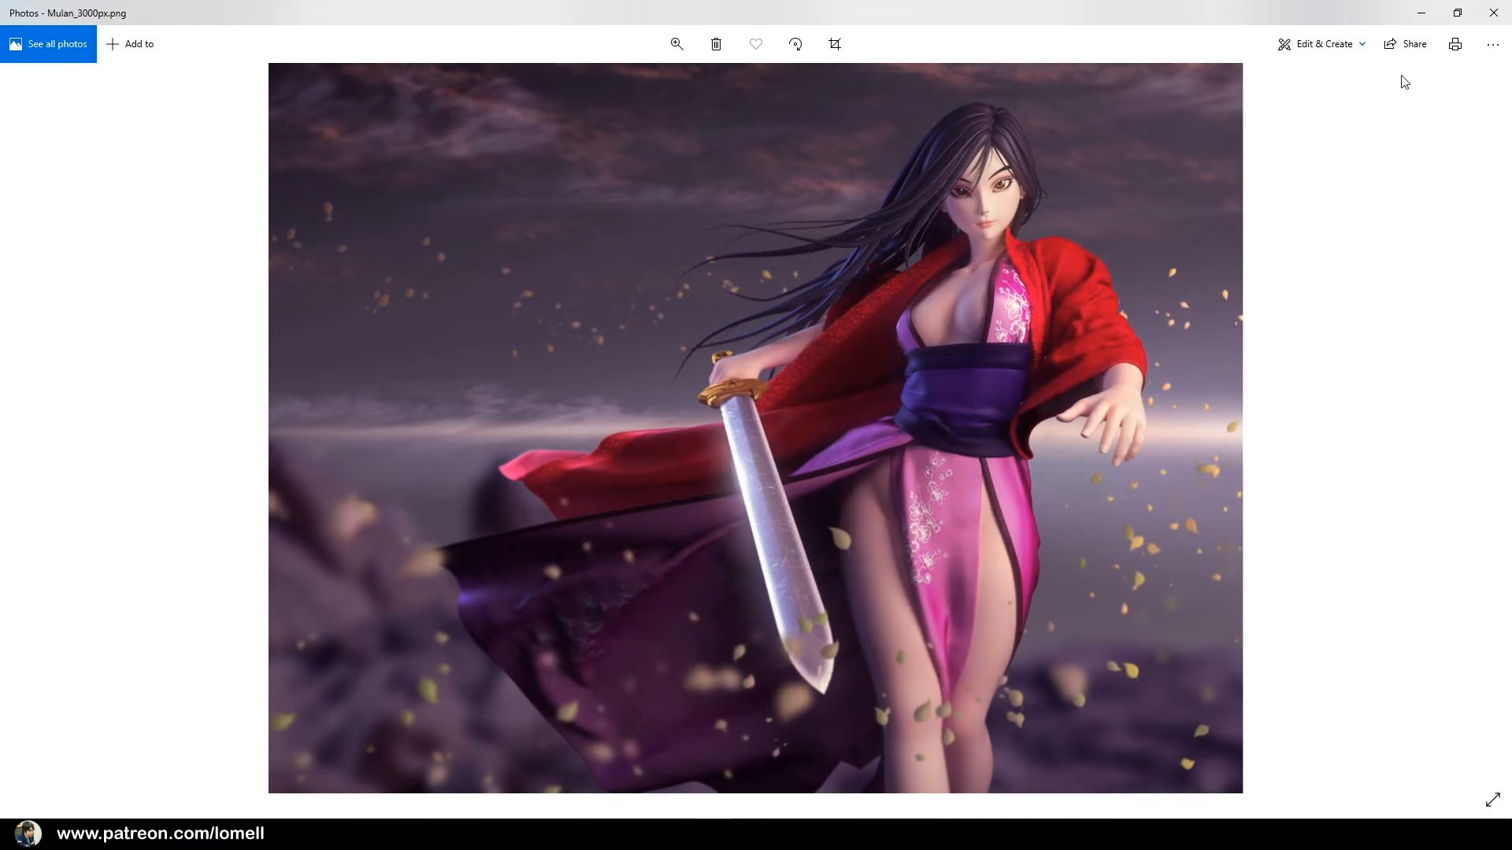
left_click(1425, 14)
middle_click_drag(835, 396, 796, 468, "alt")
scroll(805, 372, "up", 2)
scroll(795, 426, "up", 1)
scroll(800, 417, "up", 2)
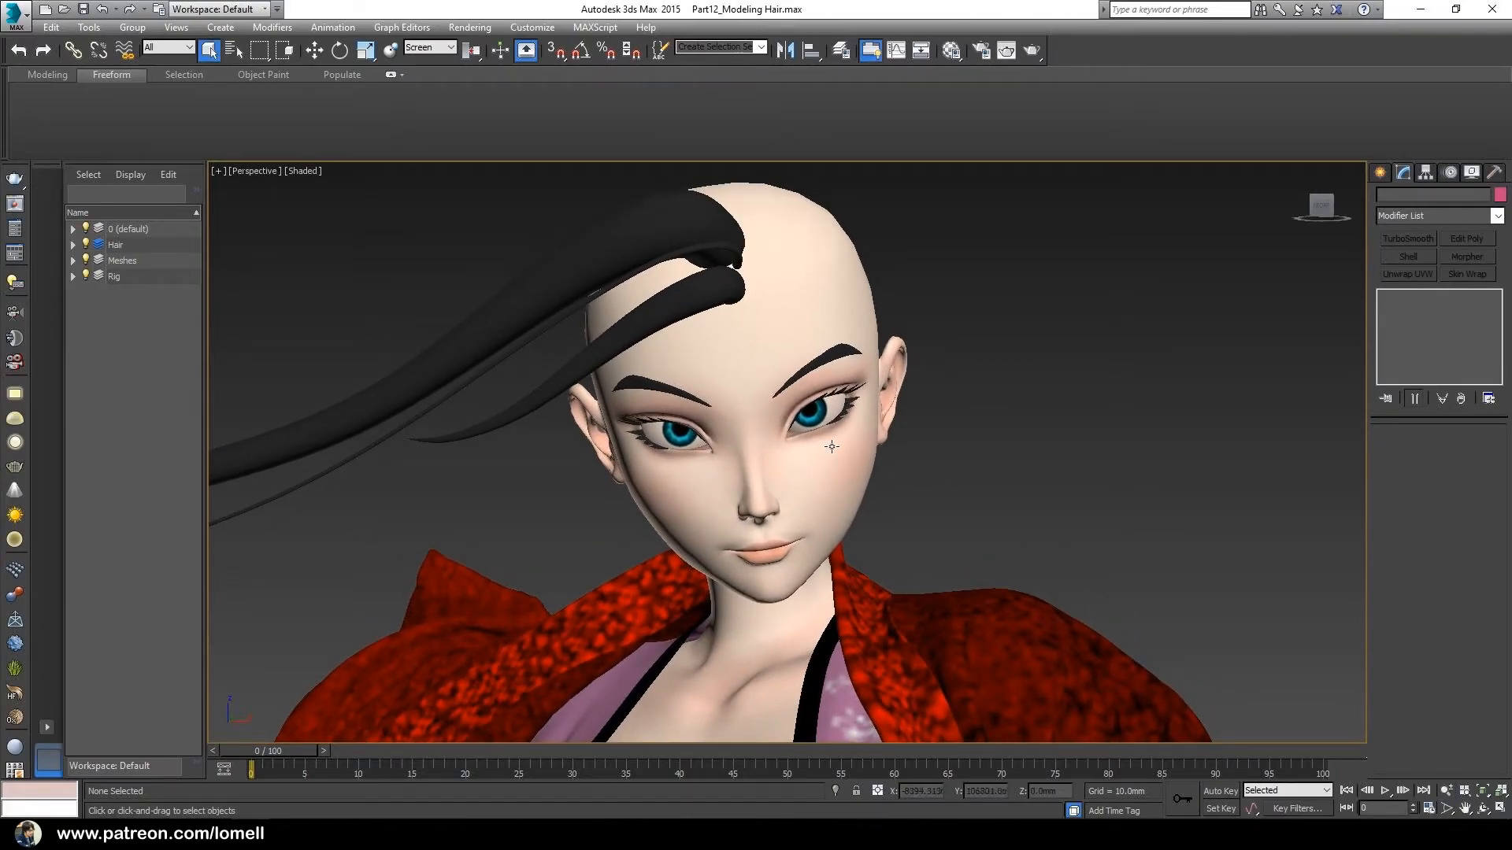
Open the Material Editor and sample the head's skin material into an unused material slot
left_click(952, 51)
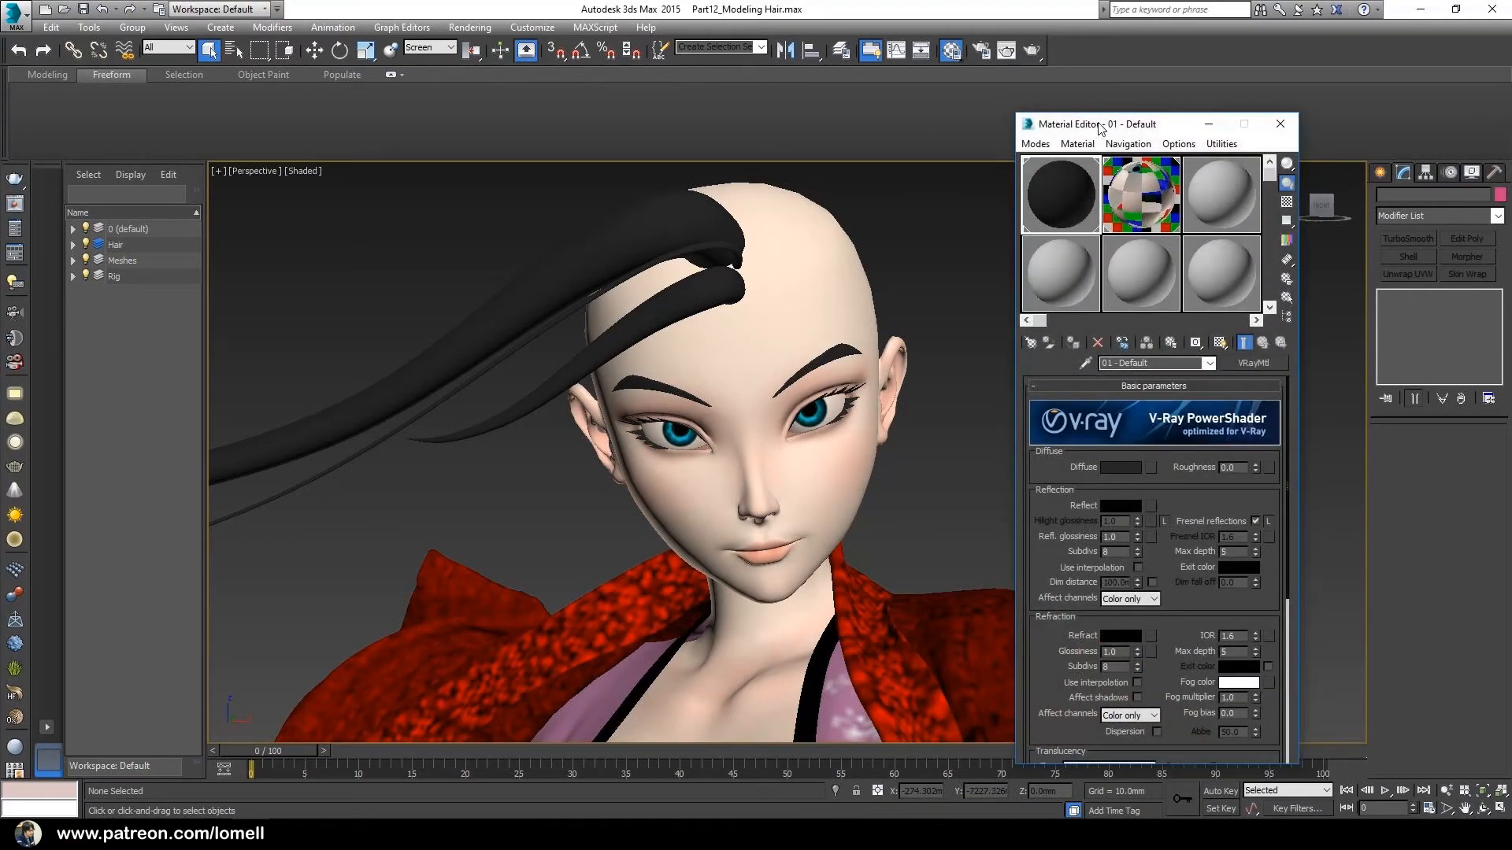
left_click_drag(1096, 130, 1126, 69)
middle_click_drag(1055, 417, 1022, 382)
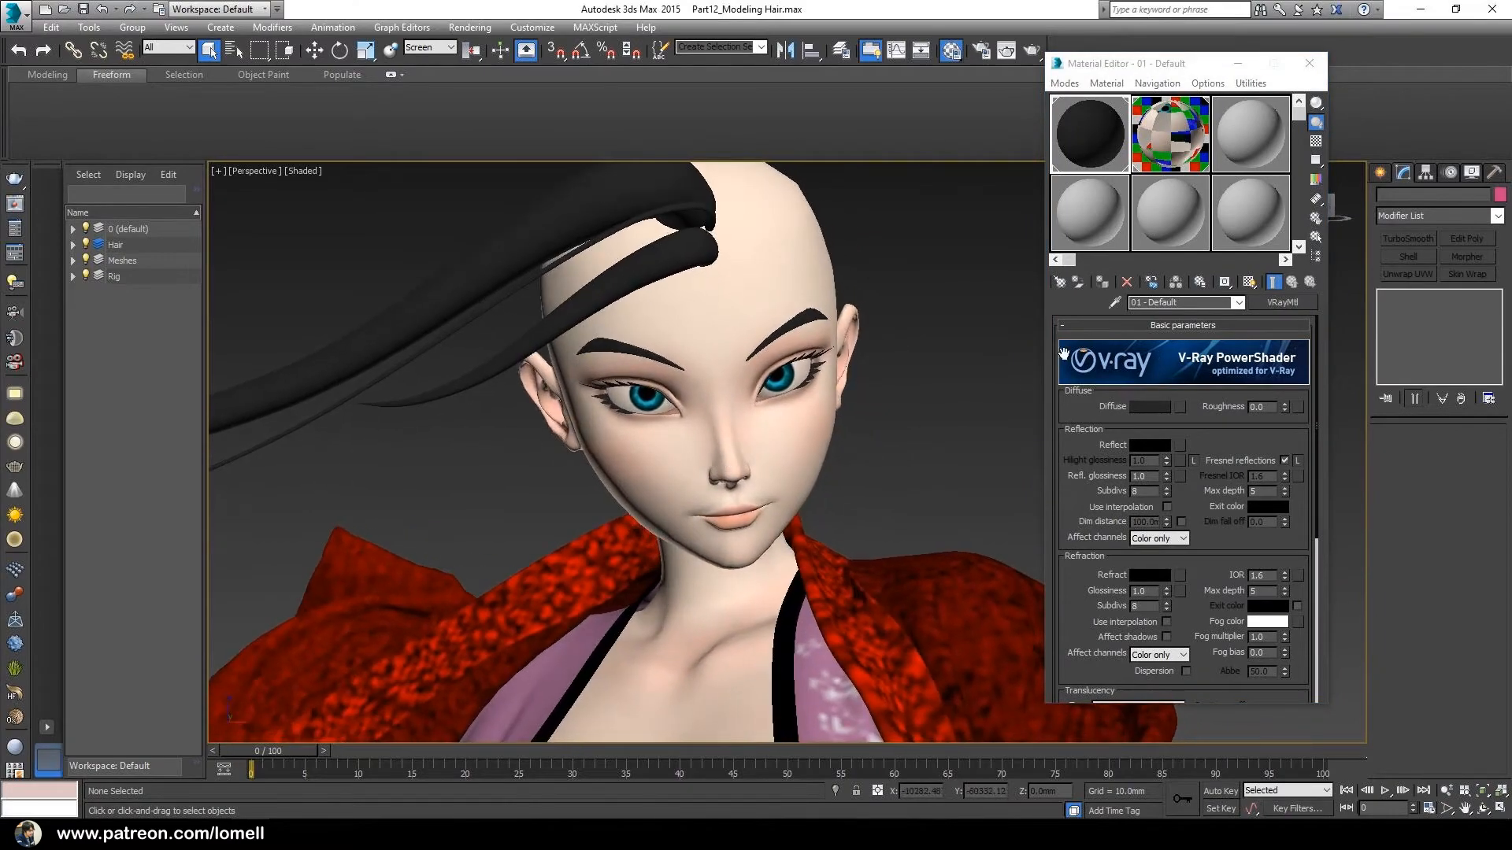
left_click(1095, 226)
left_click(1114, 303)
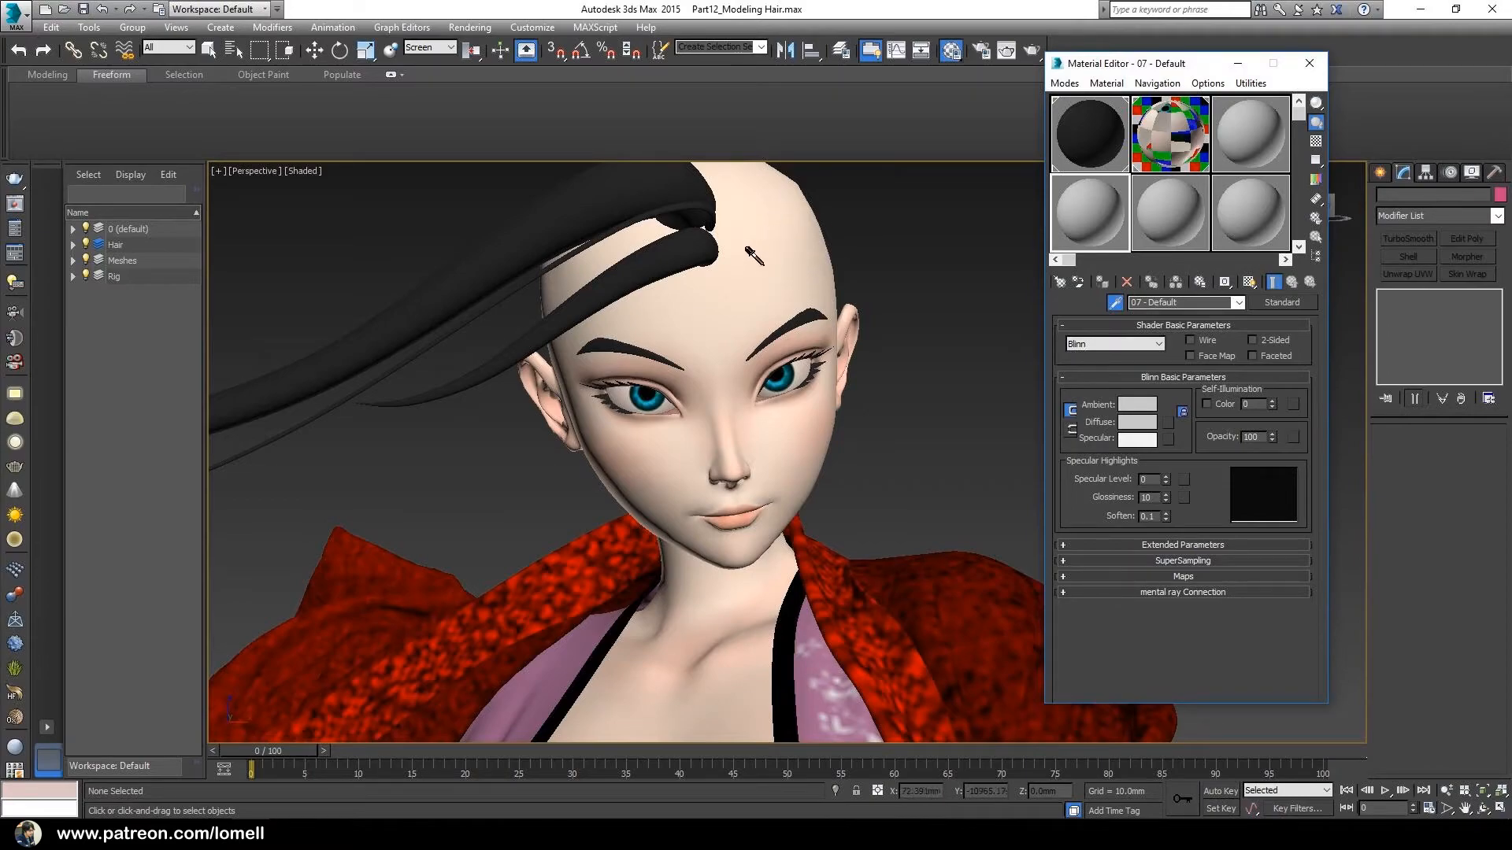
left_click(759, 247)
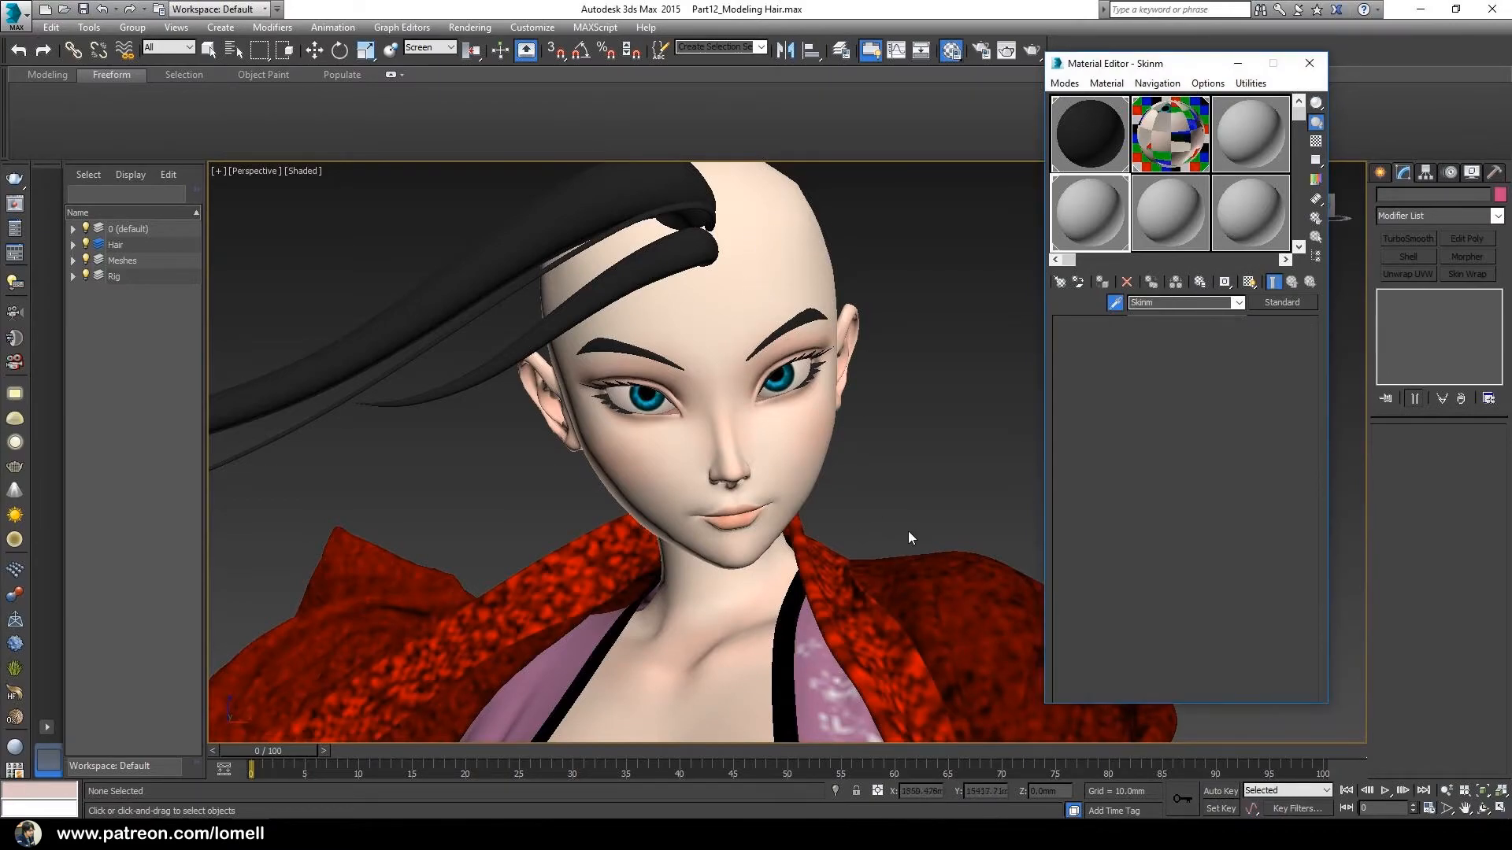
Examine the dark strands on the head, close the Material Editor and view the figure from farther away
key("alt+z")
left_click_drag(773, 454, 871, 478)
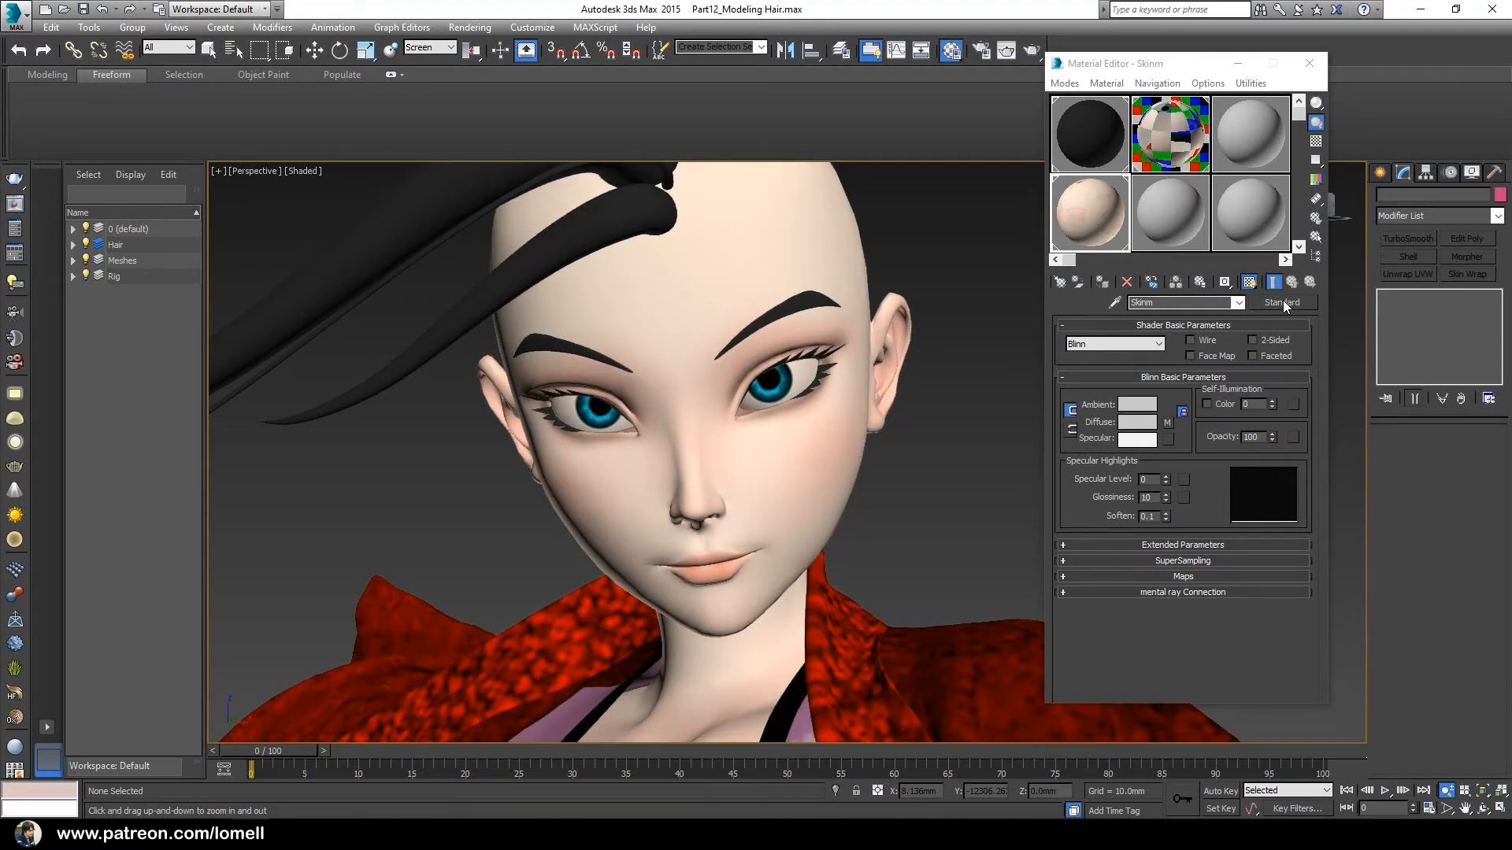
middle_click_drag(804, 432, 685, 490, "alt")
scroll(685, 490, "down", 3)
middle_click_drag(472, 498, 683, 499)
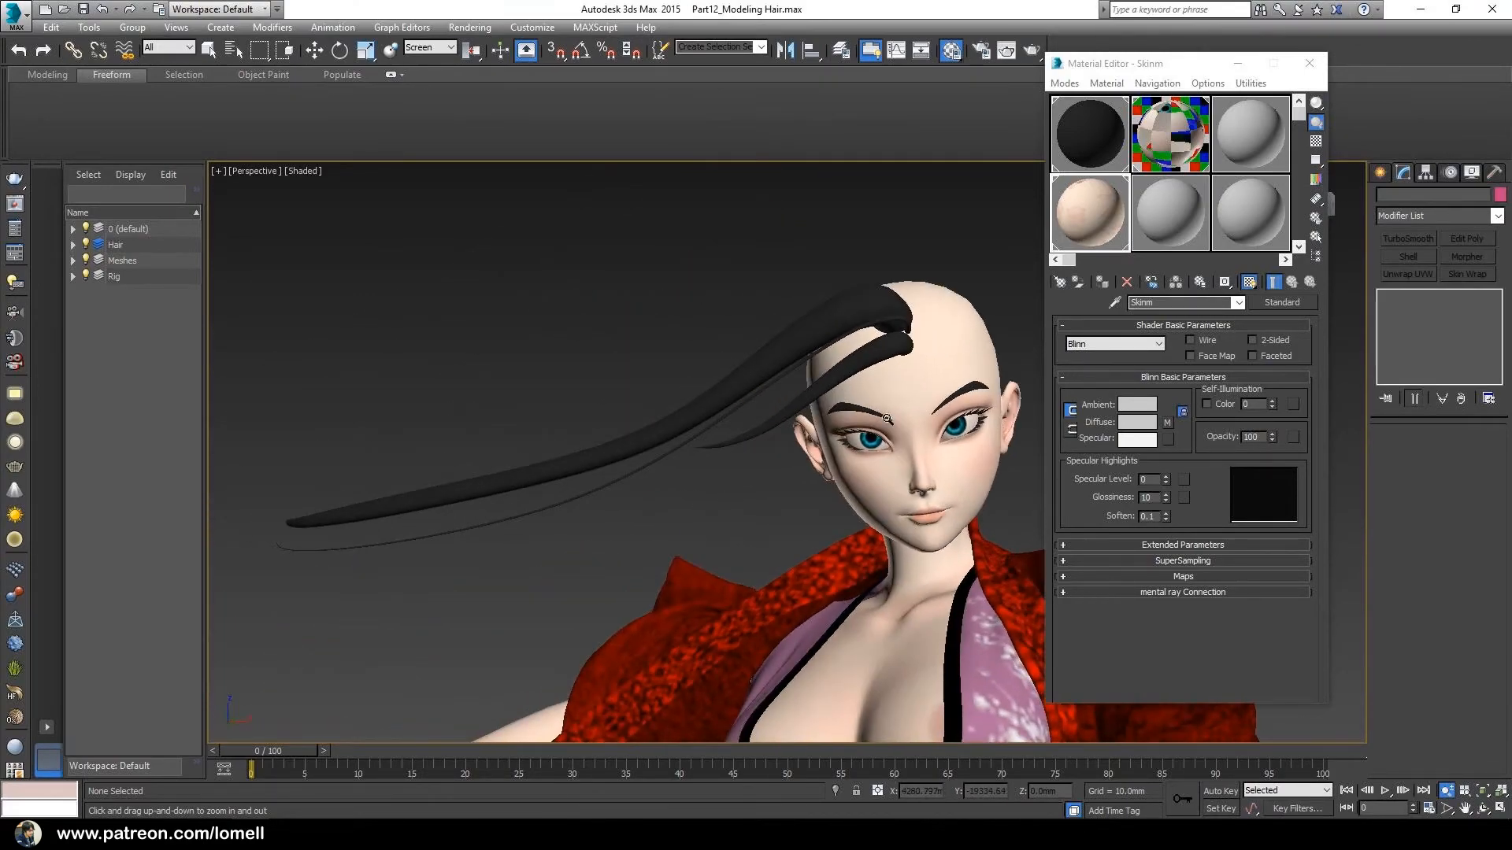
left_click(1309, 65)
scroll(769, 450, "down", 6)
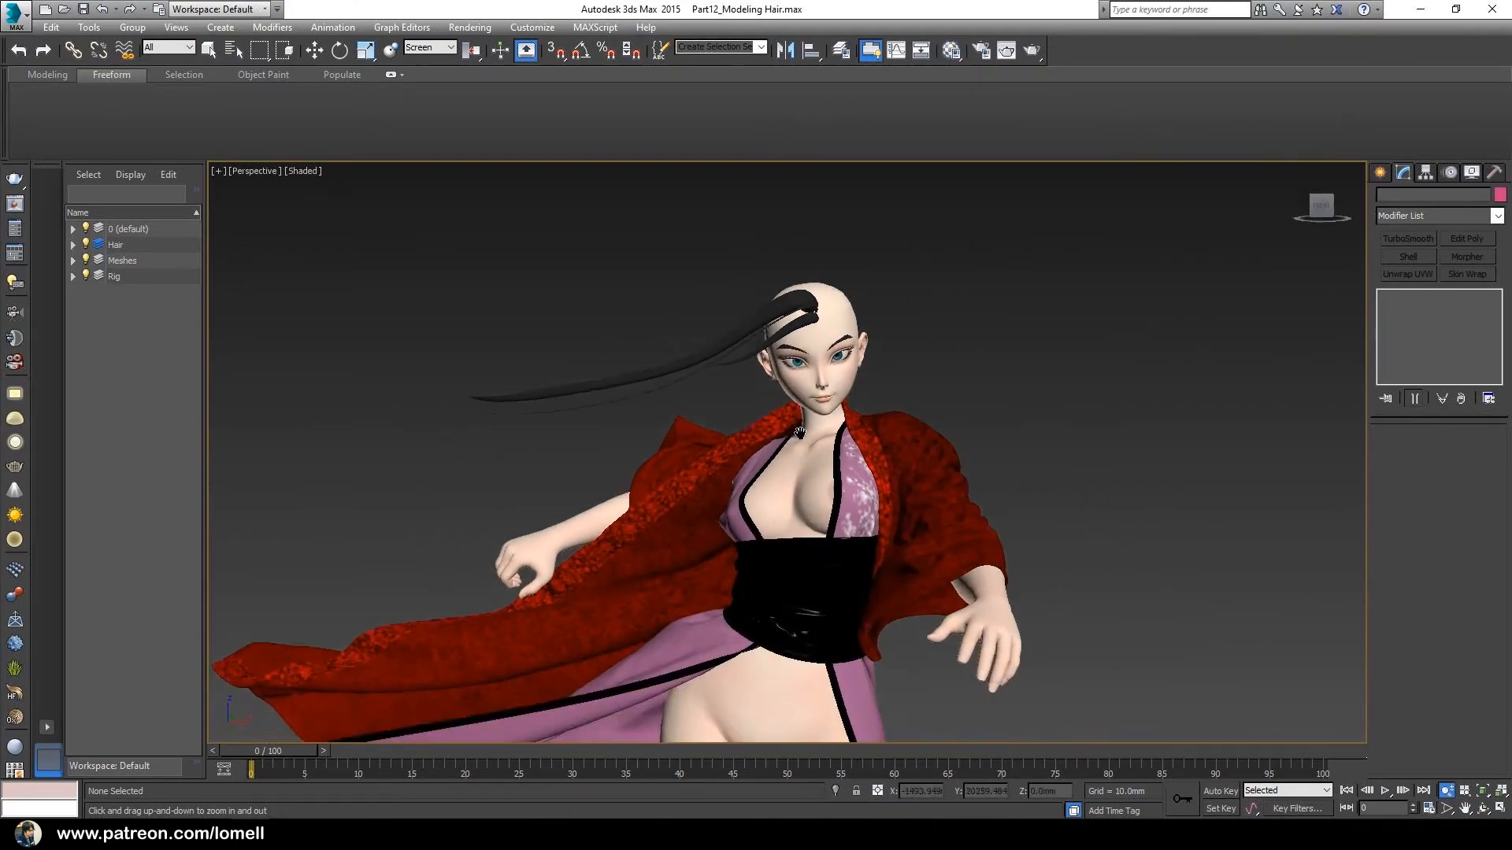
middle_click_drag(918, 417, 799, 421)
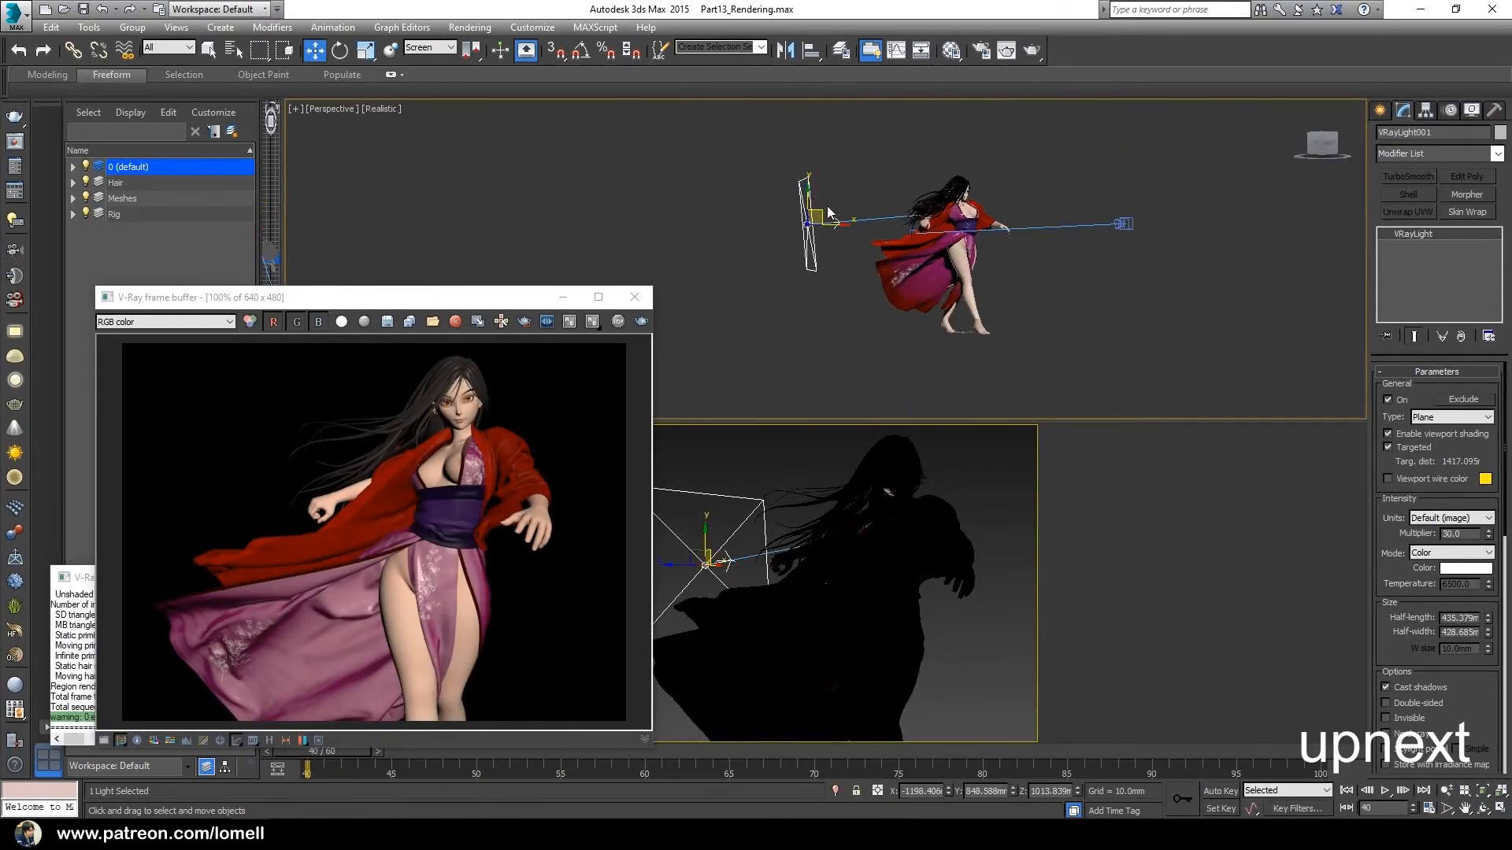
In the Part13_Rendering scene, move the V-Ray plane light and clone it to the character's opposite side, adjusting the copy's position
left_click_drag(824, 213, 833, 187)
middle_click_drag(970, 228, 887, 314, "alt")
scroll(887, 314, "down", 3)
mouse_move(856, 178)
left_mouse_down("shift")
mouse_move(879, 324)
mouse_move(992, 290)
mouse_move(994, 304)
left_mouse_up("shift")
left_click(756, 483)
mouse_move(1000, 303)
middle_mouse_down("alt")
mouse_move(1094, 194)
mouse_move(1062, 291)
middle_mouse_up("alt")
left_click_drag(995, 231, 977, 220)
Clone the plane light again as a third light above the character and adjust its position
mouse_move(988, 264)
middle_mouse_down("alt")
mouse_move(1004, 197)
mouse_move(968, 328)
mouse_move(973, 277)
middle_mouse_up("alt")
left_click_drag(987, 245, 905, 173, "shift")
left_click(755, 483)
mouse_move(917, 272)
middle_mouse_down("alt")
mouse_move(1011, 256)
mouse_move(996, 338)
middle_mouse_up("alt")
left_click_drag(962, 222, 961, 237)
middle_click_drag(978, 291, 933, 228, "alt")
mouse_move(944, 347)
middle_mouse_down("ctrl+alt")
mouse_move(942, 300)
mouse_move(961, 293)
middle_mouse_up("ctrl+alt")
Render the VRayCam001 view in the V-Ray frame buffer with the three lights
left_click_drag(520, 298, 646, 197)
left_click(768, 221)
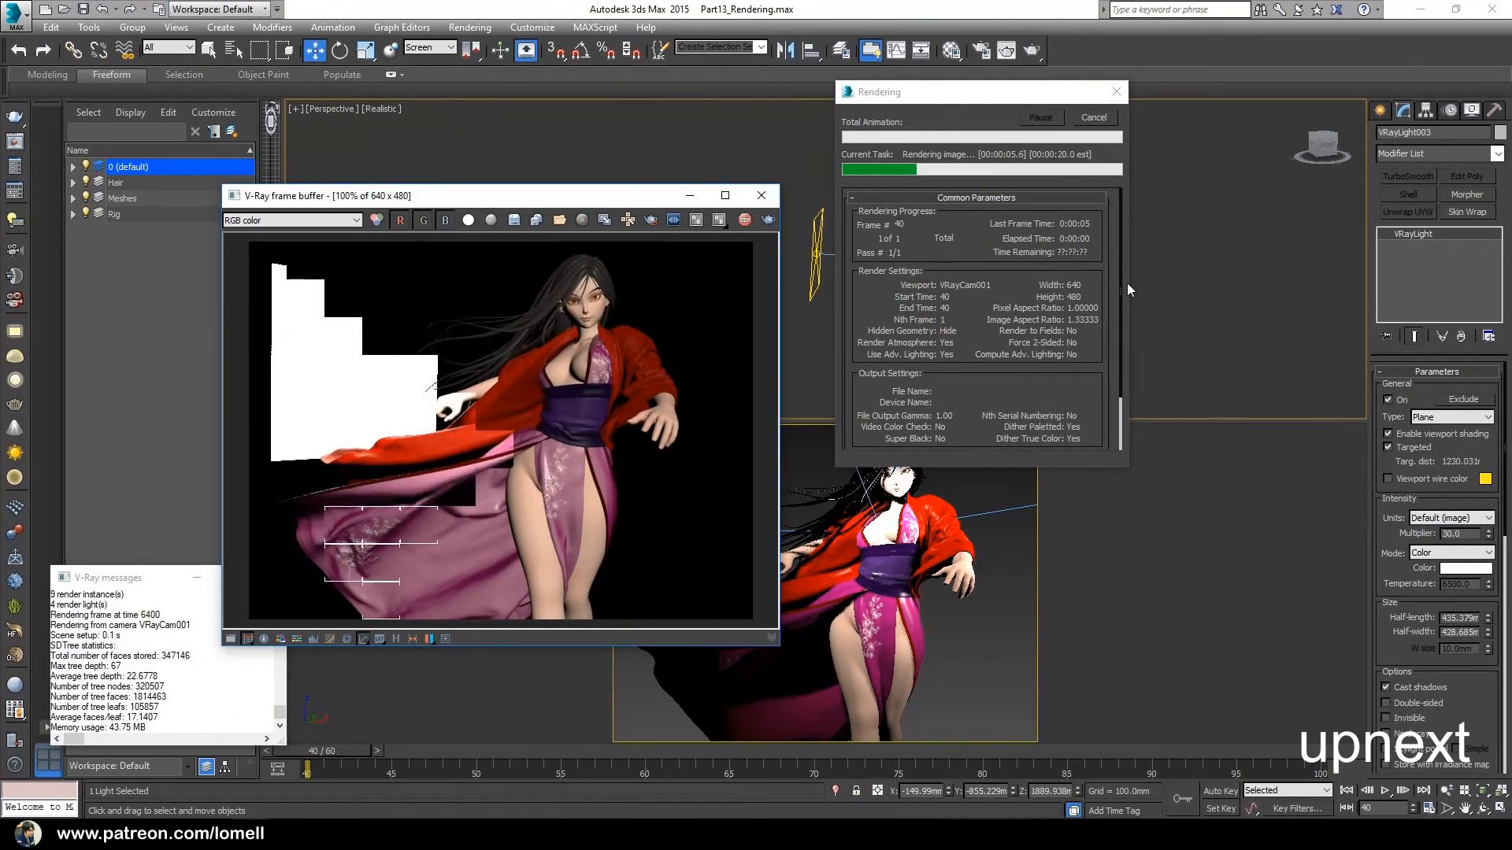
left_click_drag(541, 196, 527, 177)
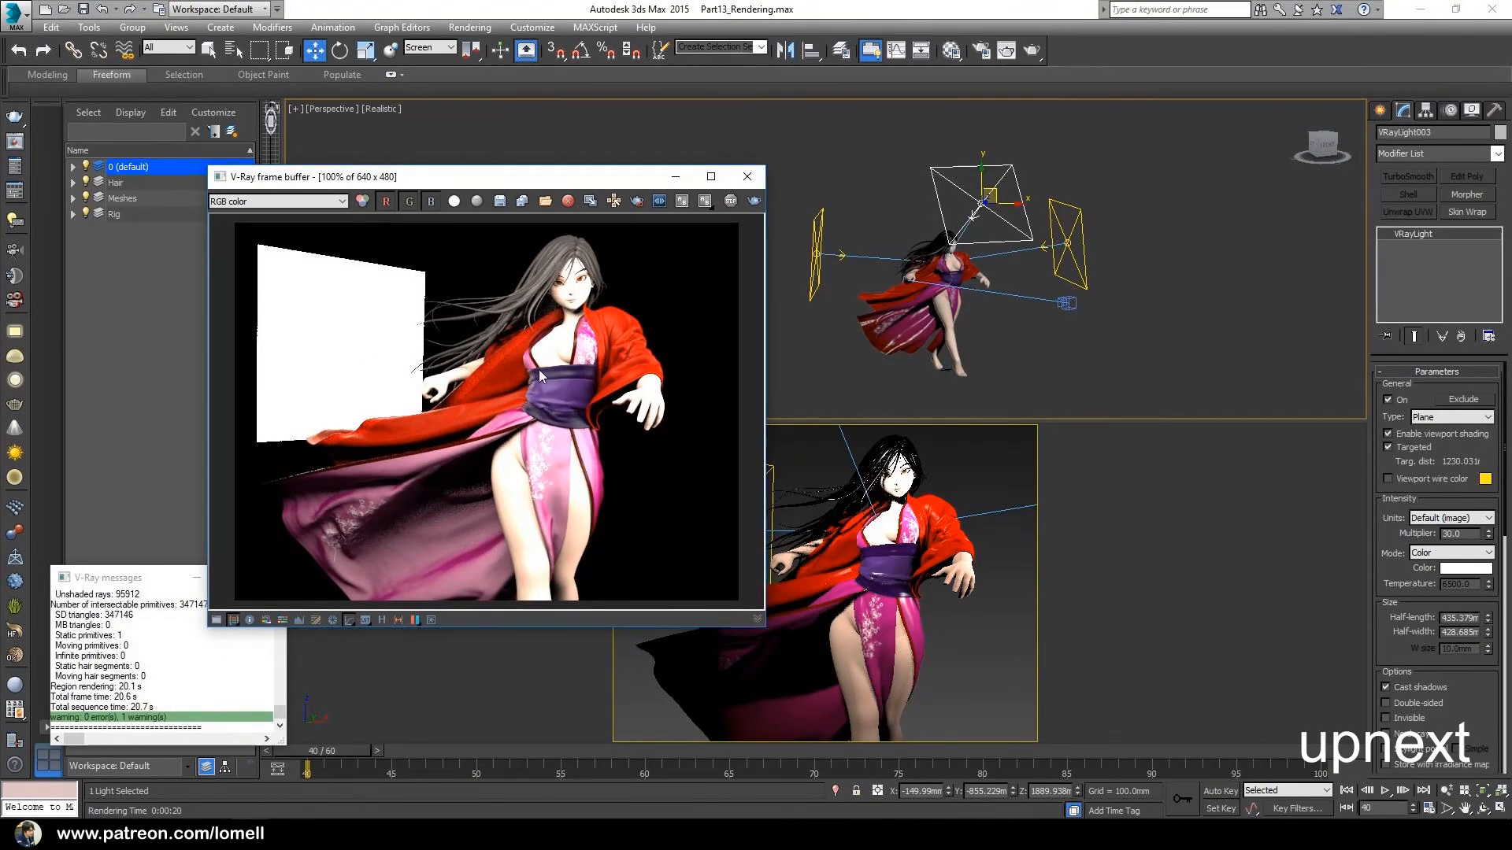
Select the plane light behind the character, VRayLight001, and make it invisible in the render
left_click(834, 362)
middle_click_drag(890, 338, 846, 311, "alt")
left_click(839, 243)
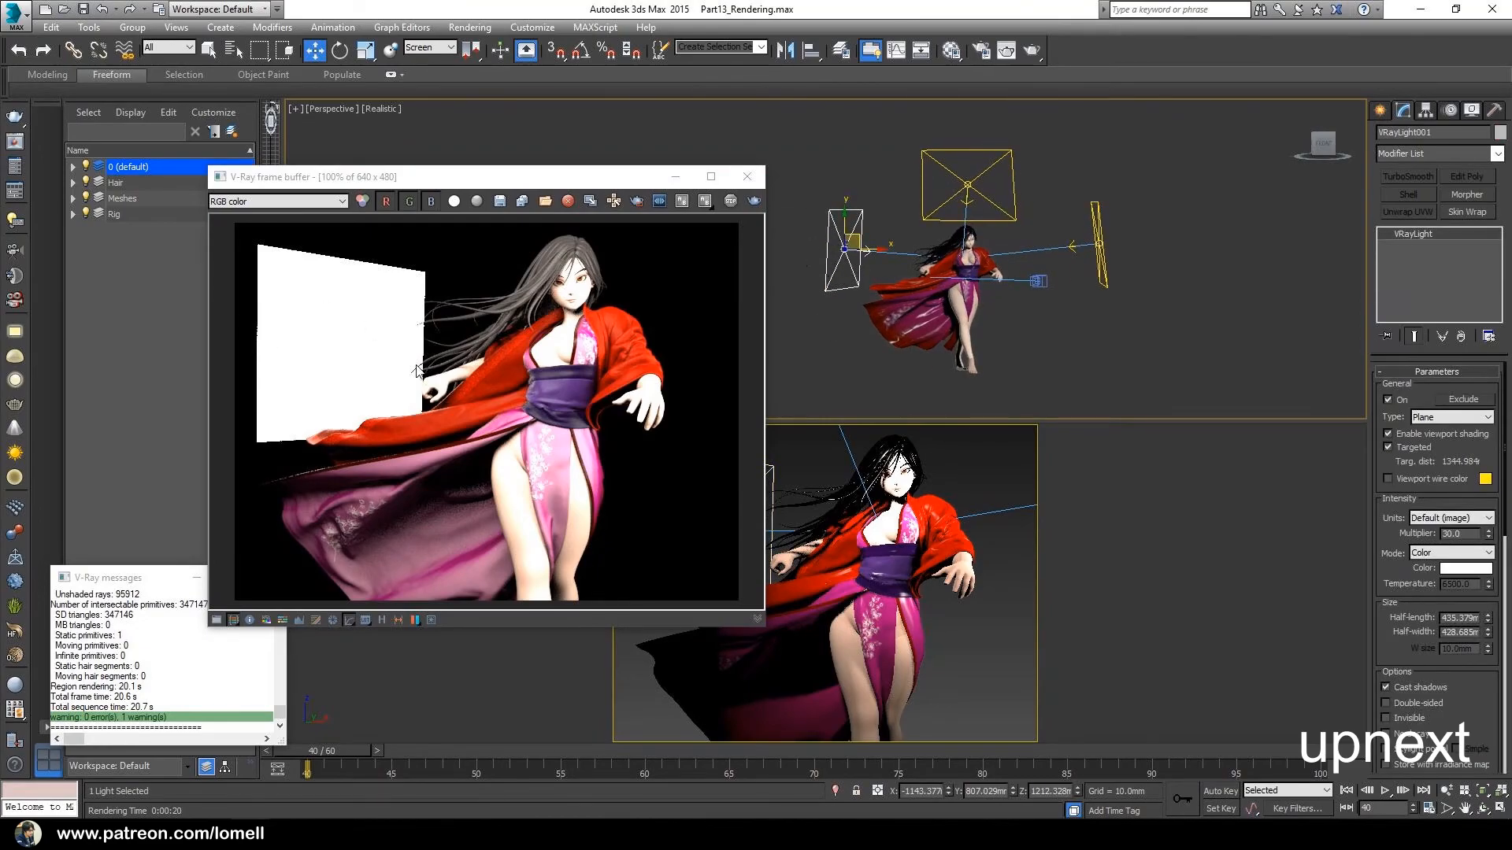
scroll(1399, 510, "down", 3)
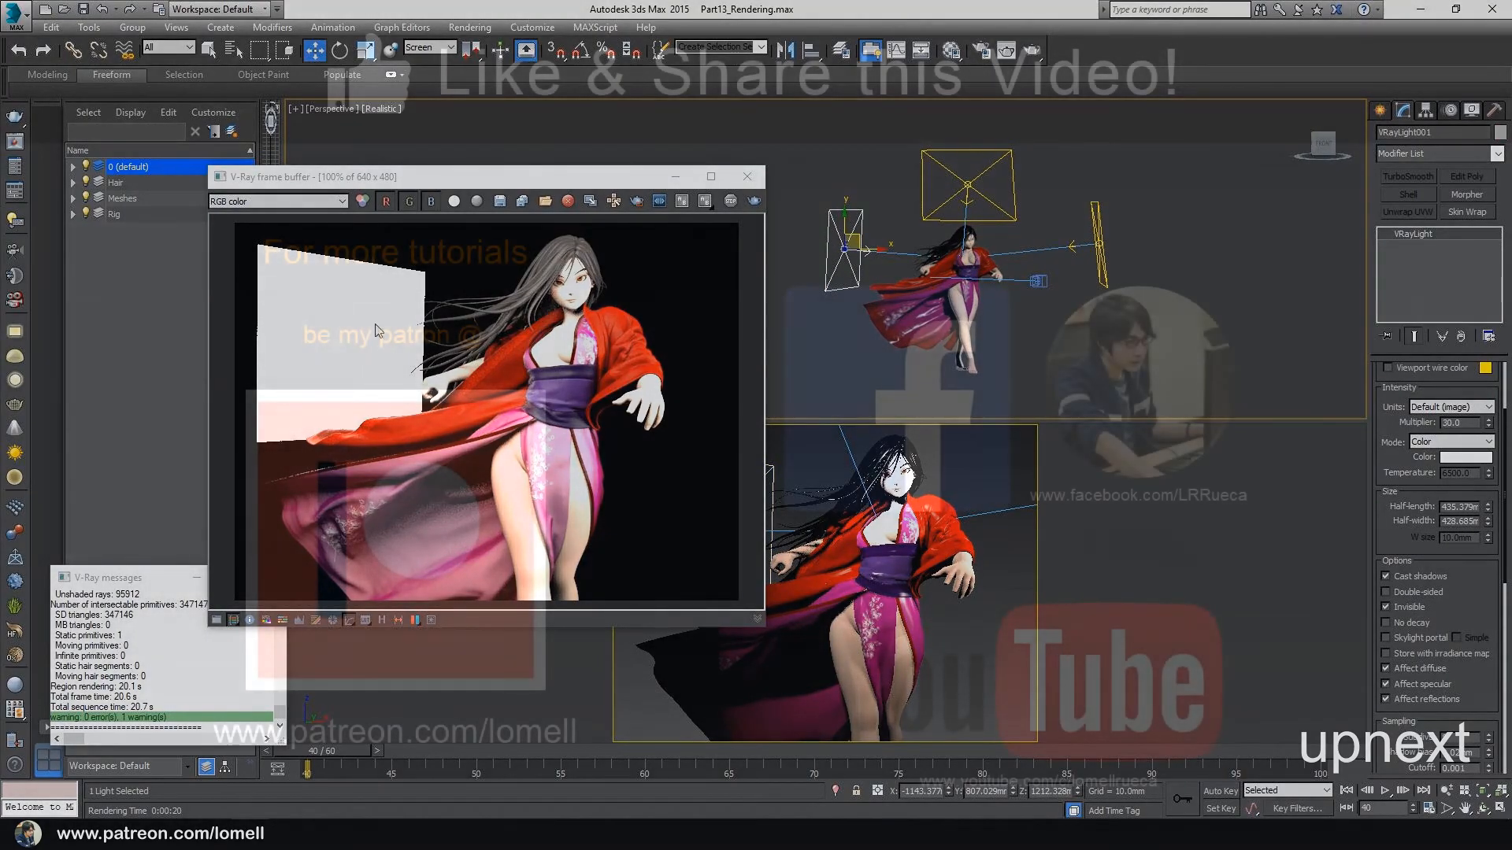